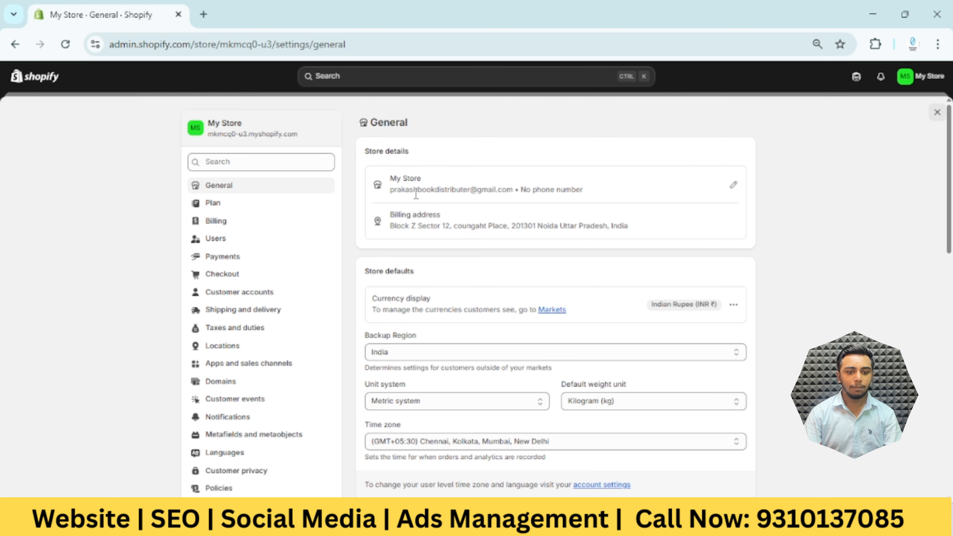
In the Payments settings, view the setup form for a custom manual payment method and close it without activating
scroll(261, 240, down, 2)
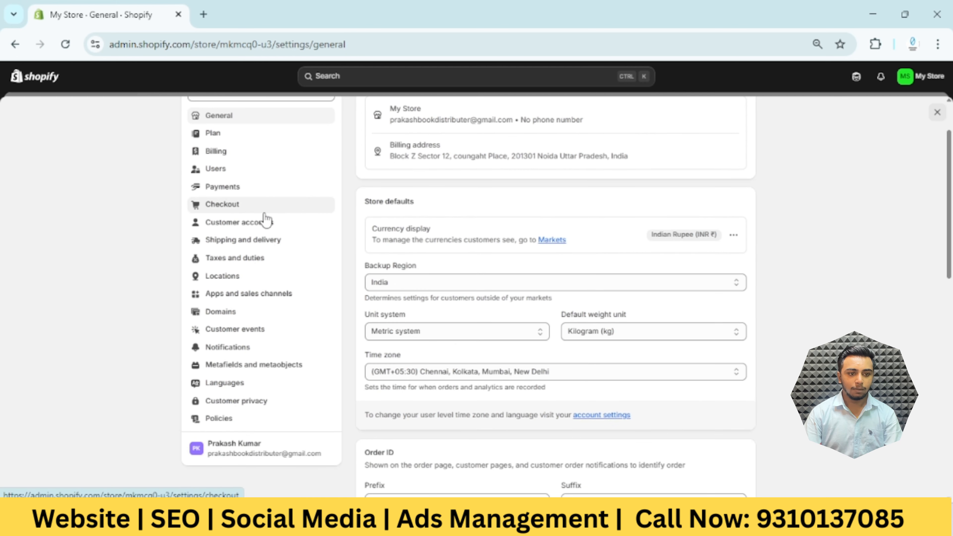
click(291, 198)
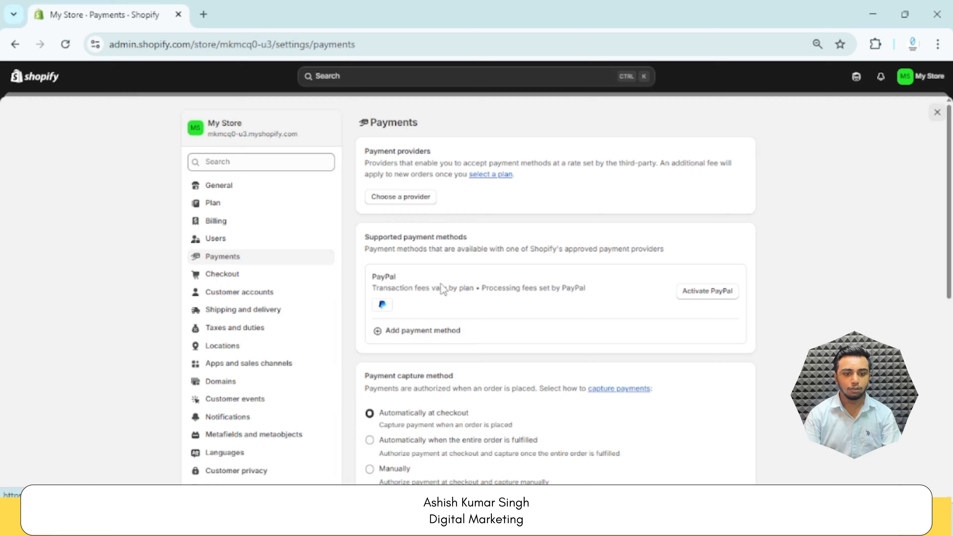
scroll(441, 284, down, 5)
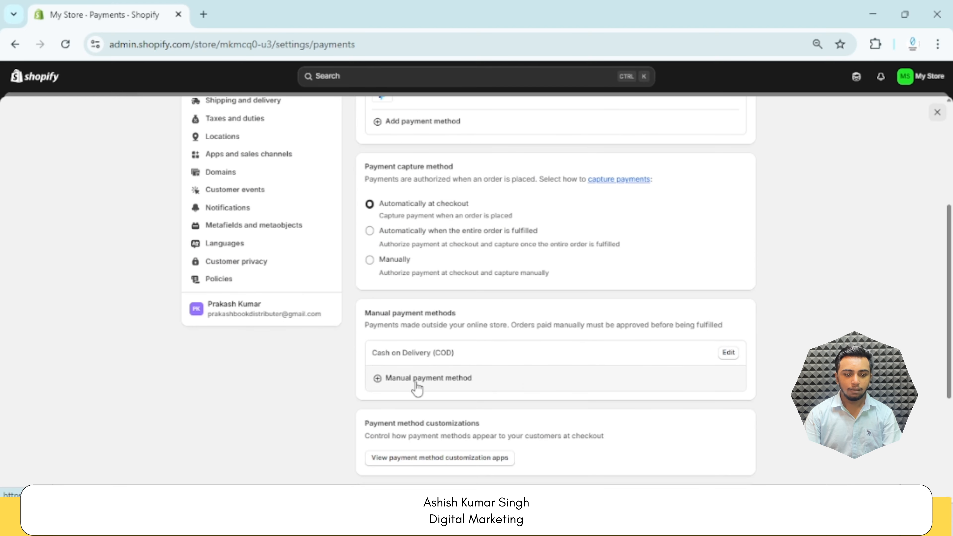
click(453, 385)
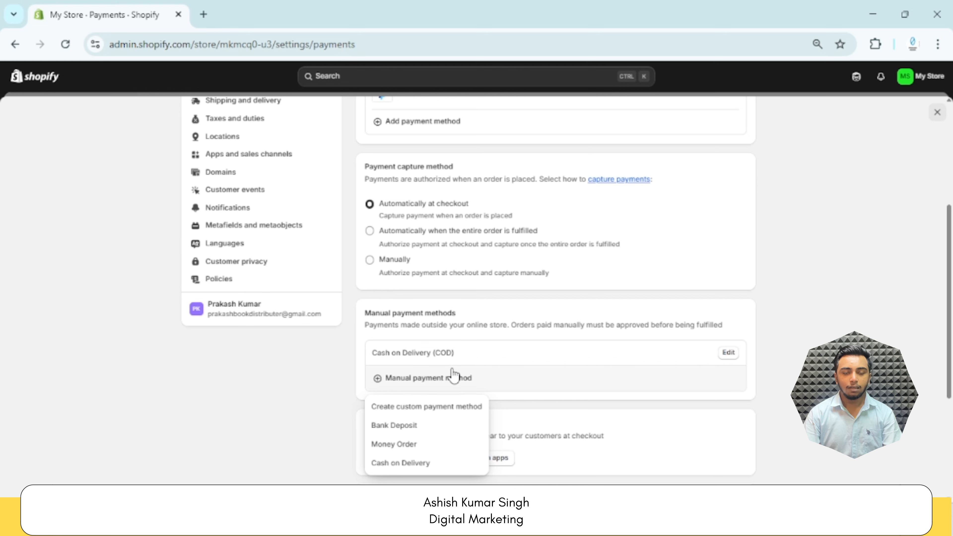
click(434, 409)
click(400, 251)
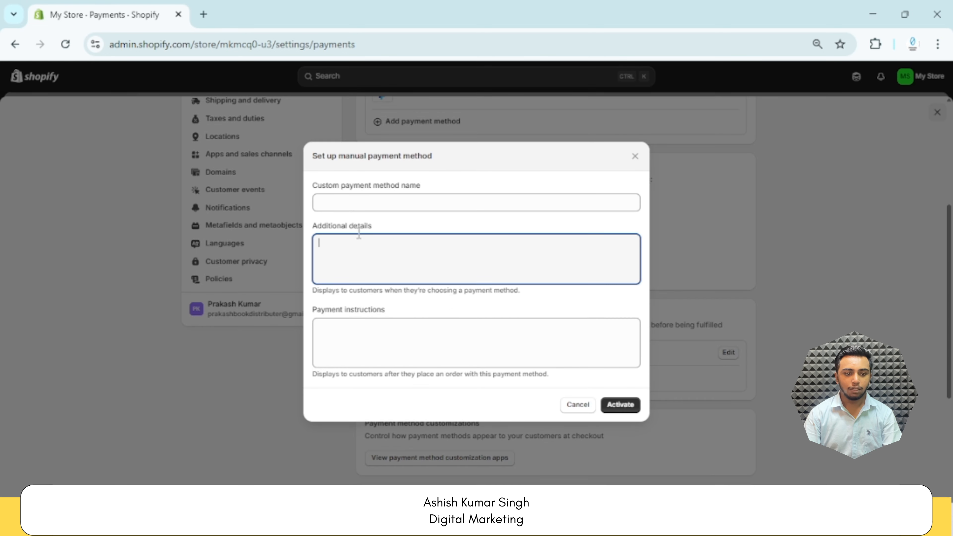
click(357, 347)
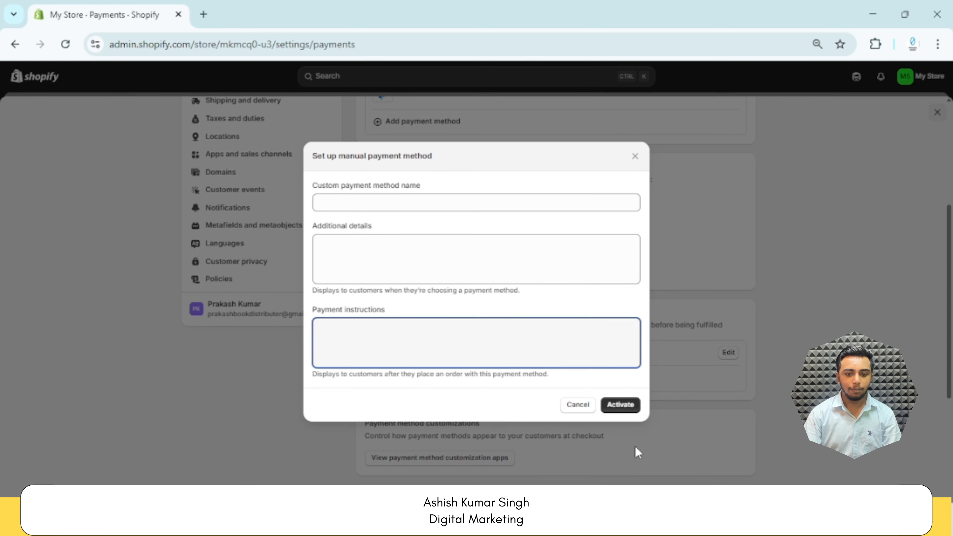
click(634, 156)
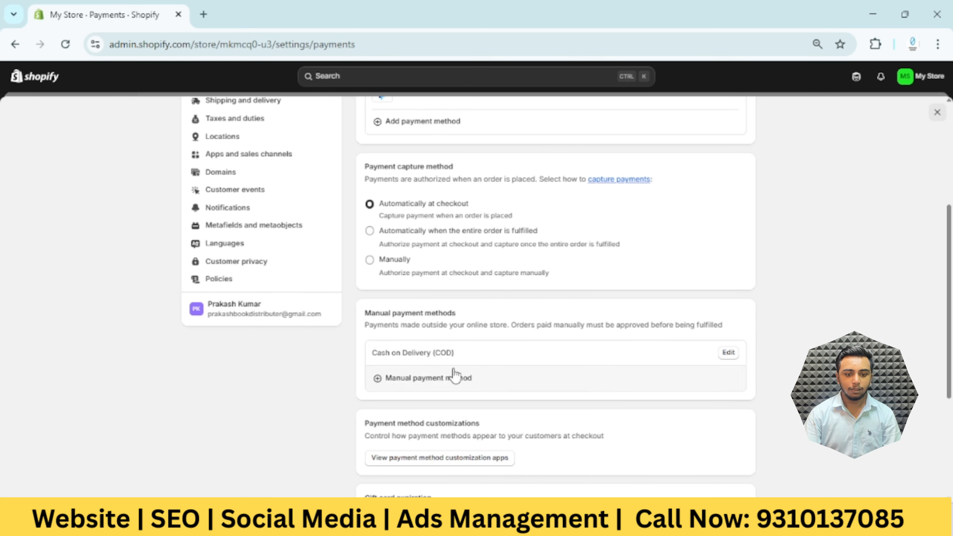
In the store's Policies settings, fill the return and refund policy from the template and publish it
scroll(242, 370, up, 4)
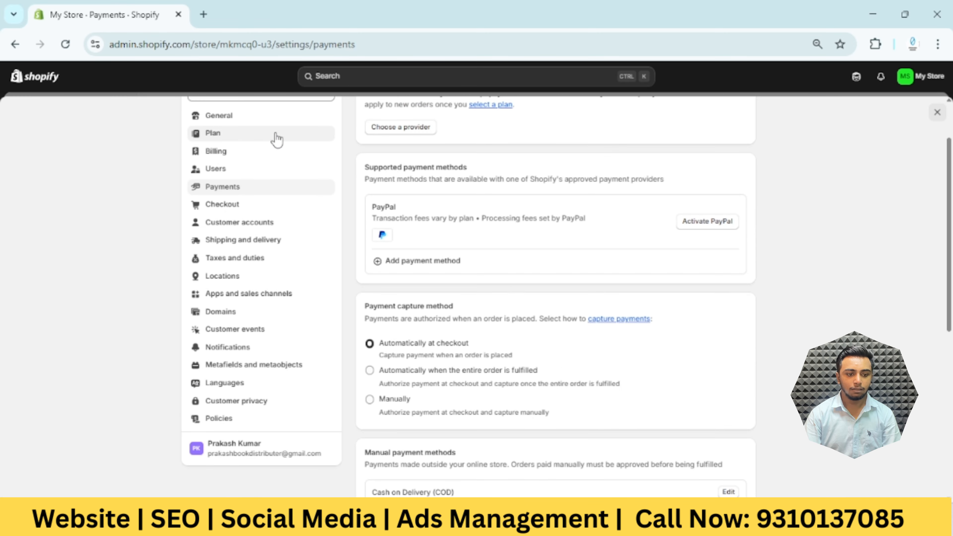
scroll(225, 398, down, 2)
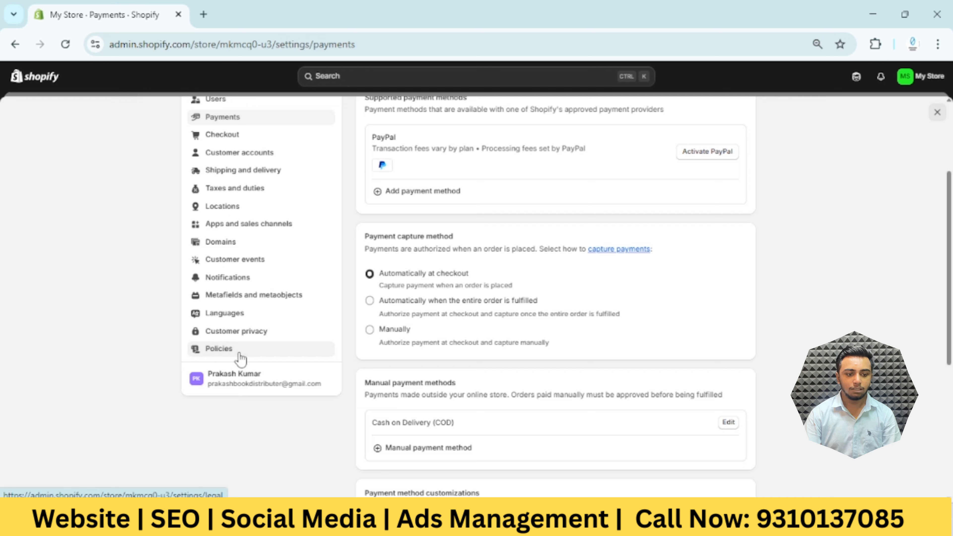
click(222, 351)
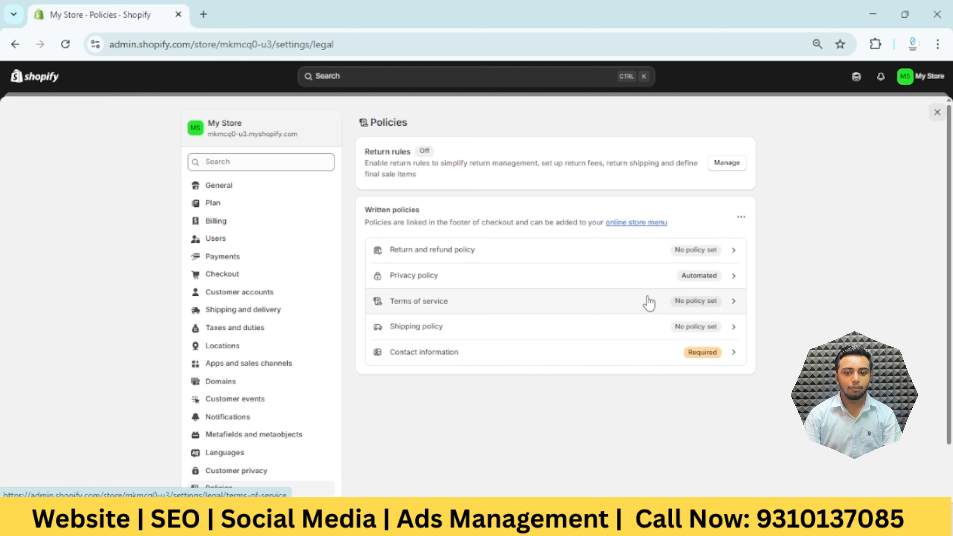
click(731, 262)
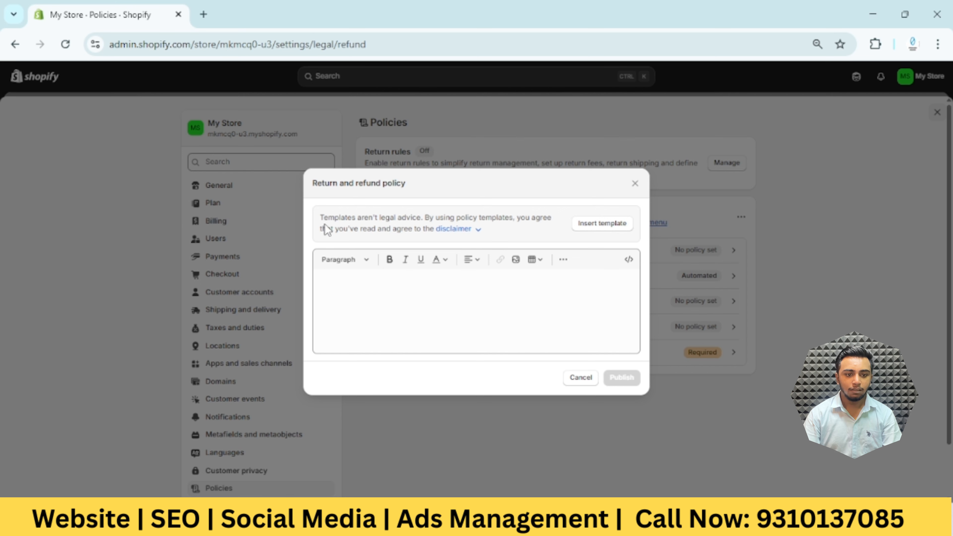
click(613, 224)
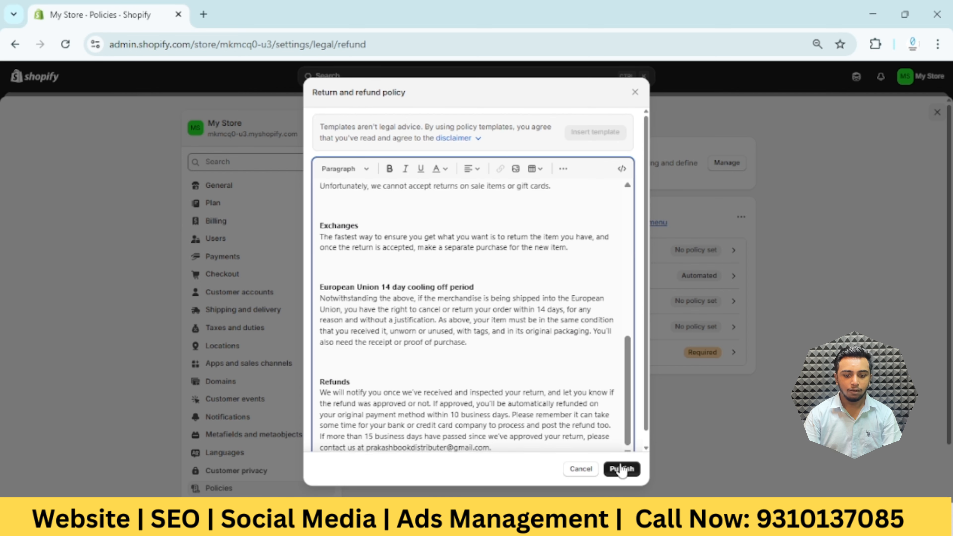
click(622, 468)
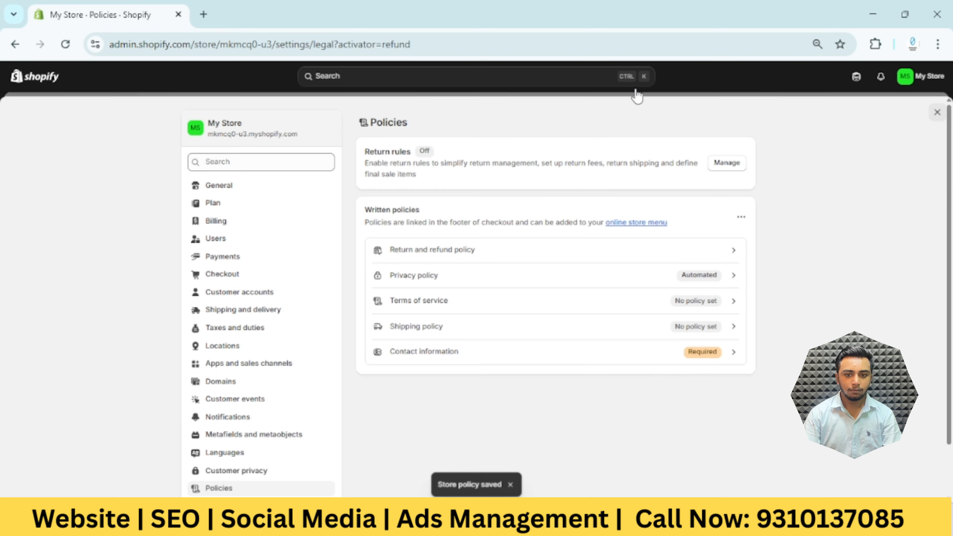
Fill the terms of service policy from the provided template and publish it
click(732, 308)
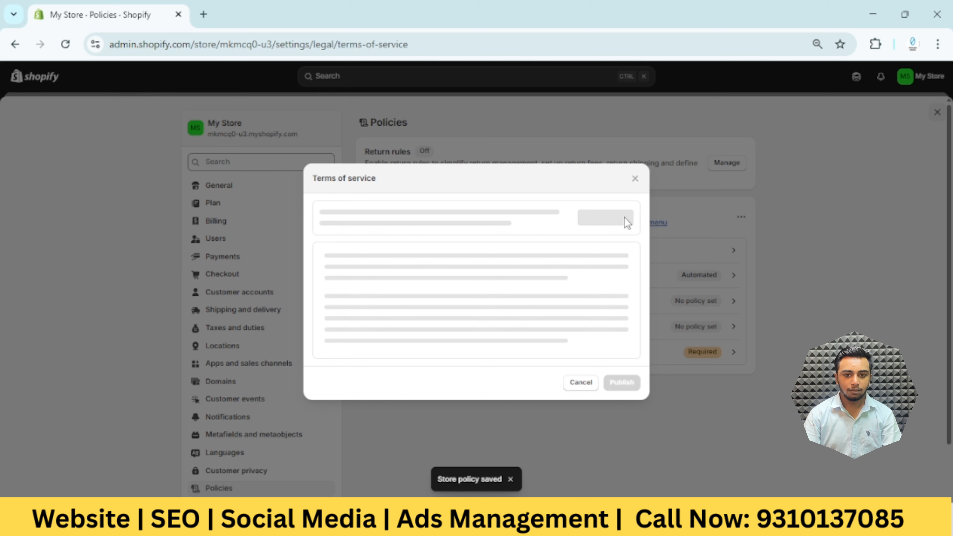
click(617, 224)
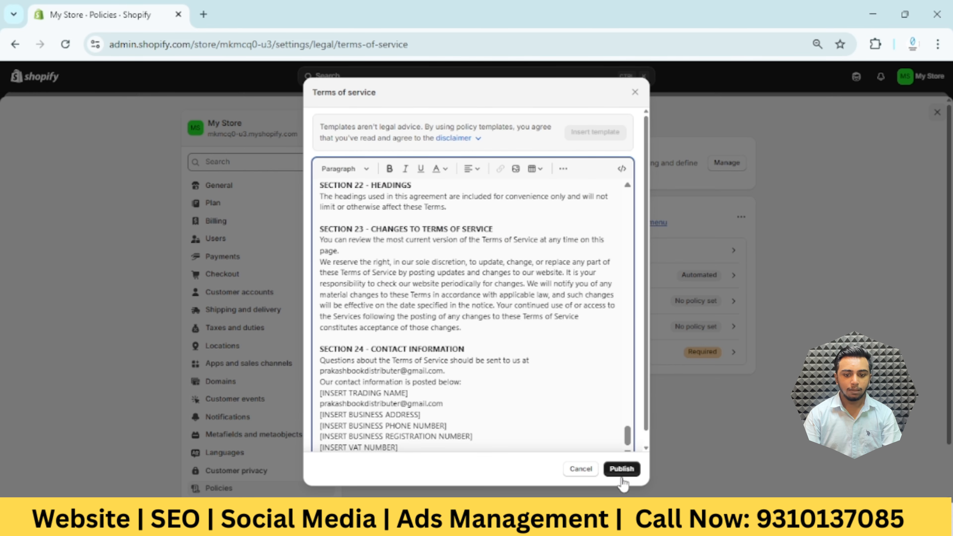
click(621, 468)
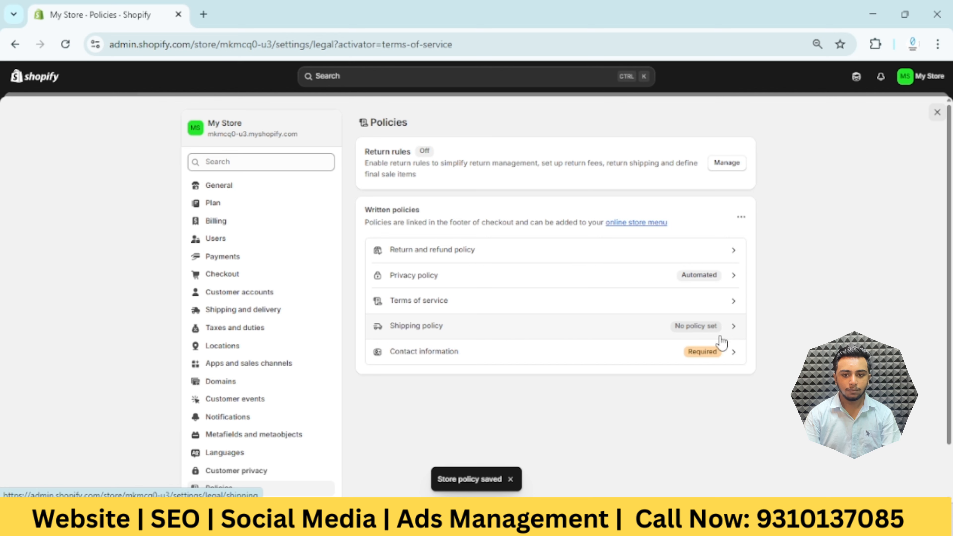
Fill the required contact information policy from the provided template and publish it
click(733, 358)
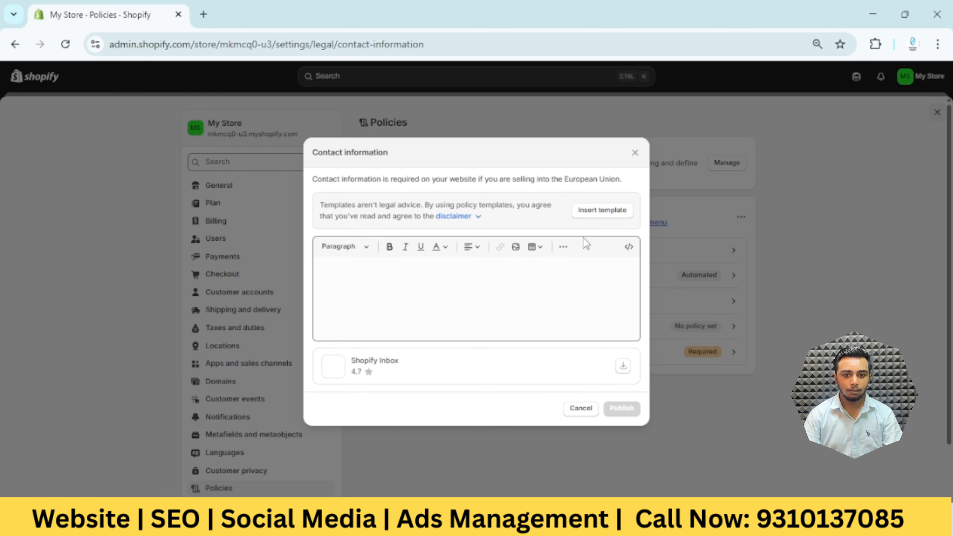
click(599, 211)
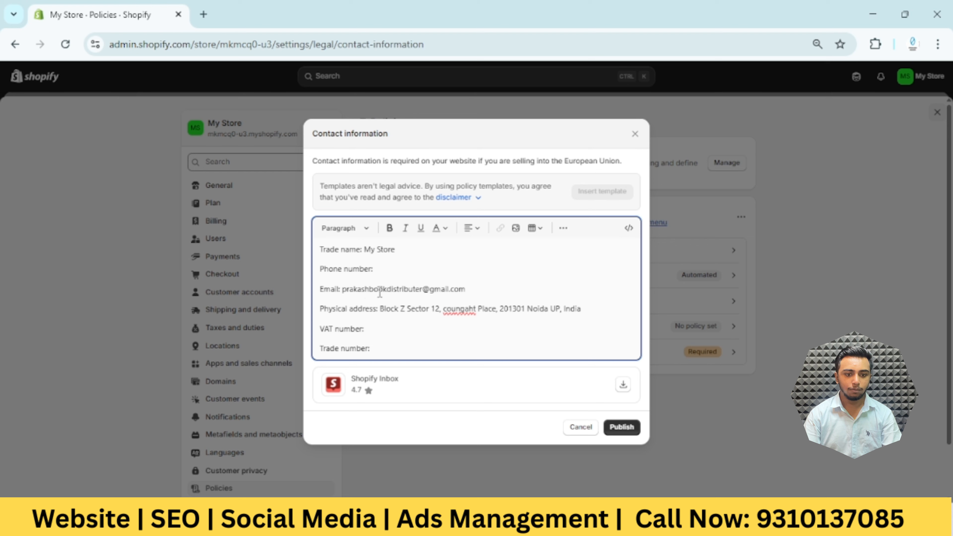
click(623, 428)
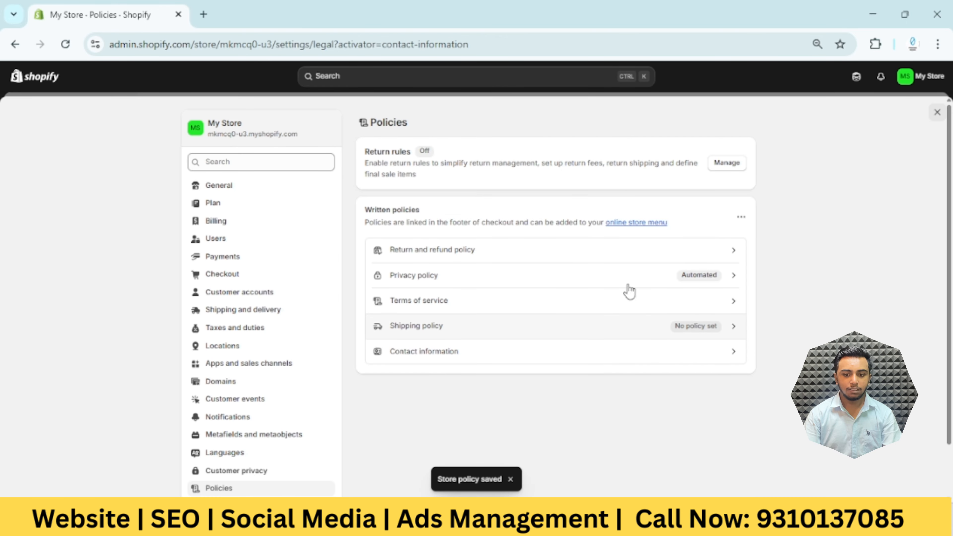
Search the web for ChatGPT in a new browser tab and open its site
click(209, 11)
text(ch)
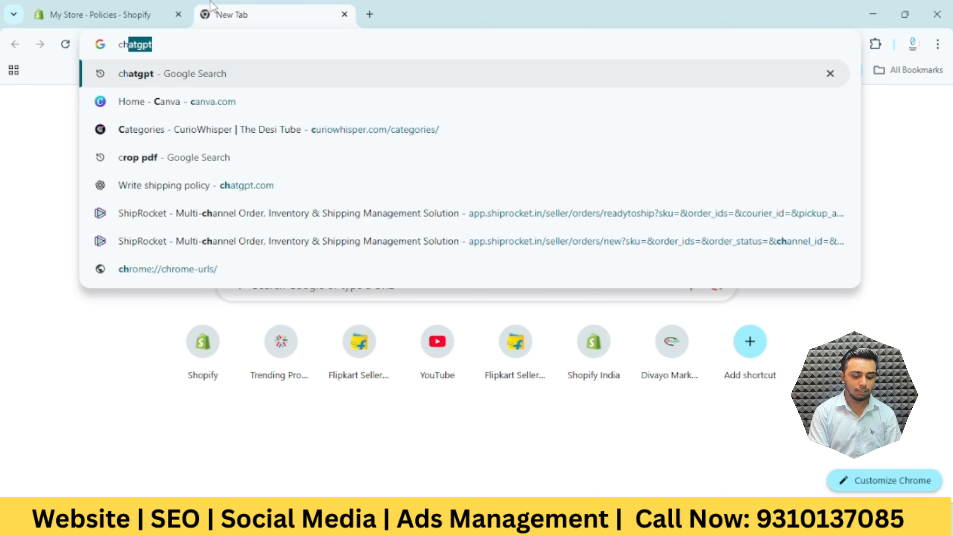
text(at)
key(Return)
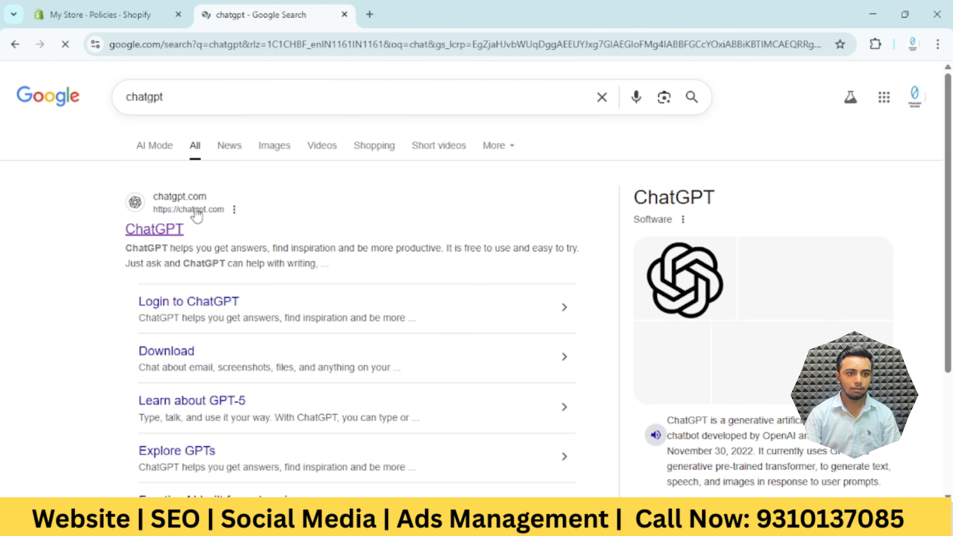
click(170, 236)
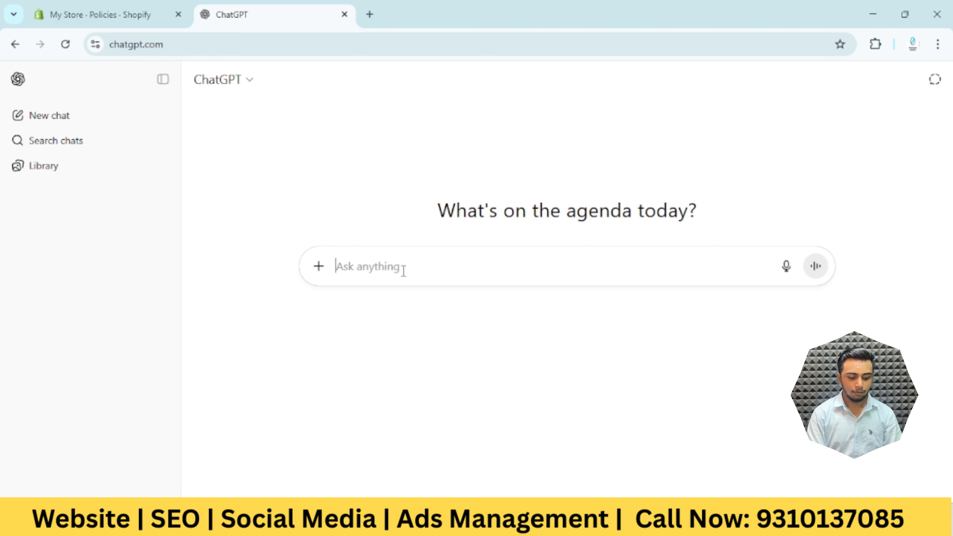
Send ChatGPT the prompt "write A Shipping policy for Shopify Store"
text(writ)
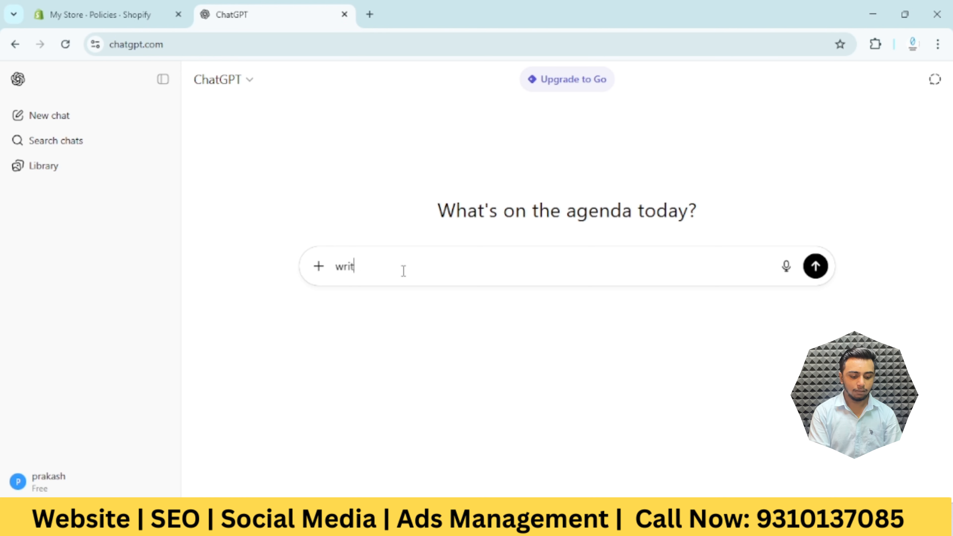
text(e A S)
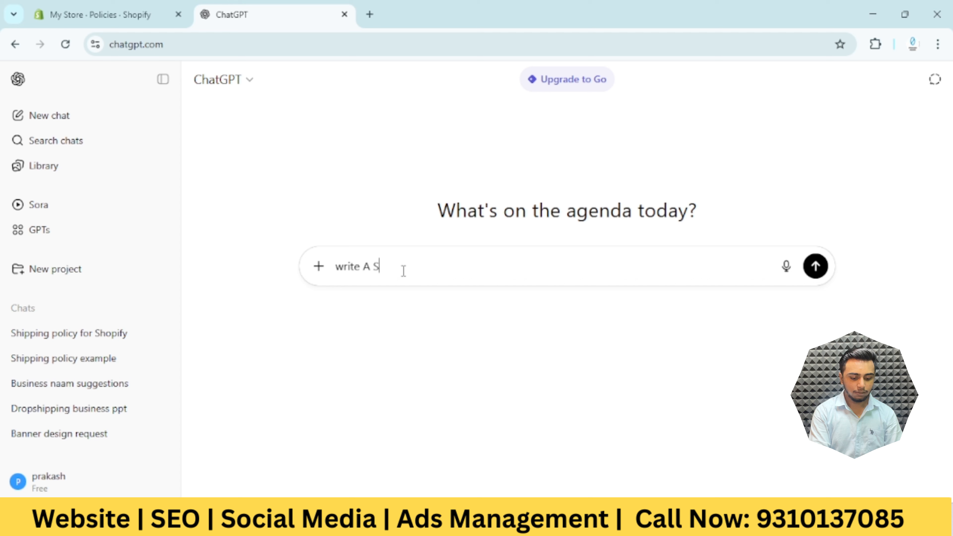
text(hipping )
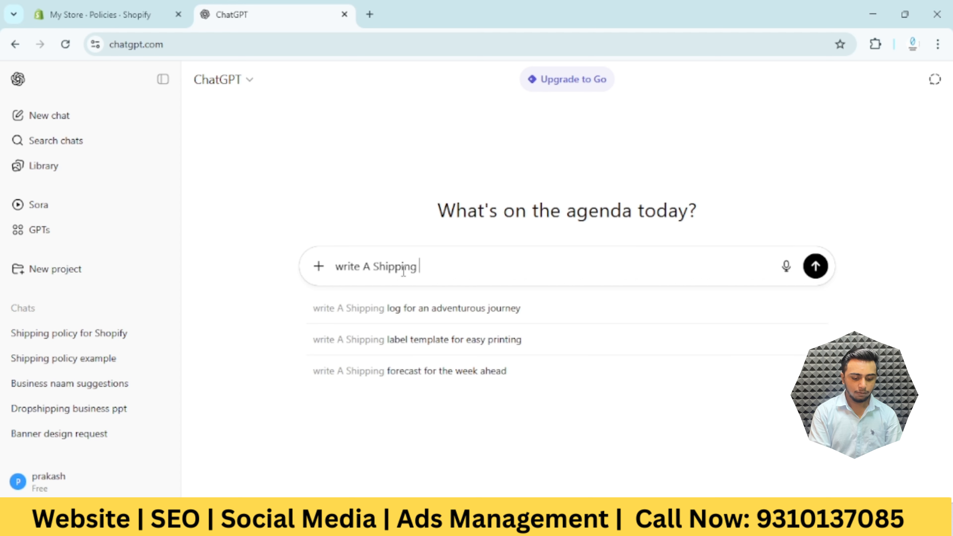
text(polic)
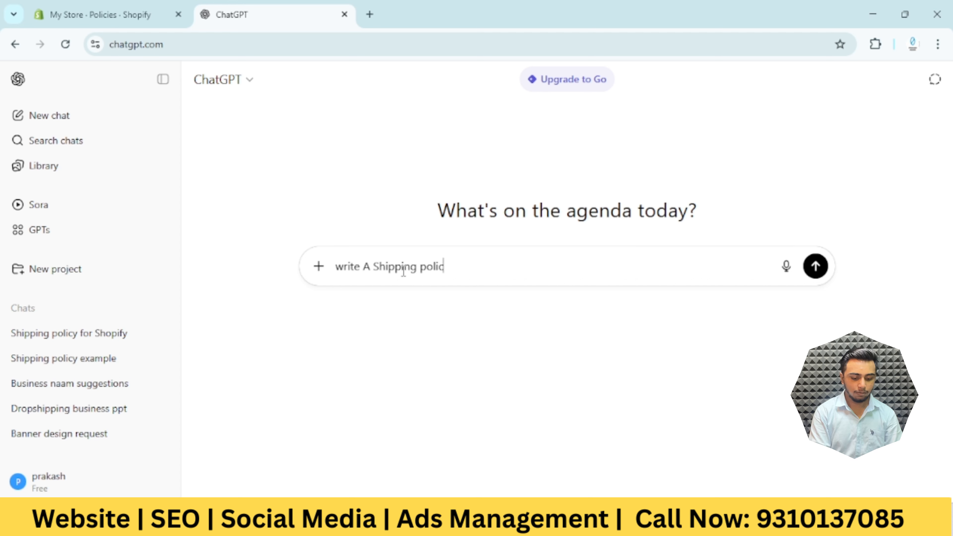
text(y for )
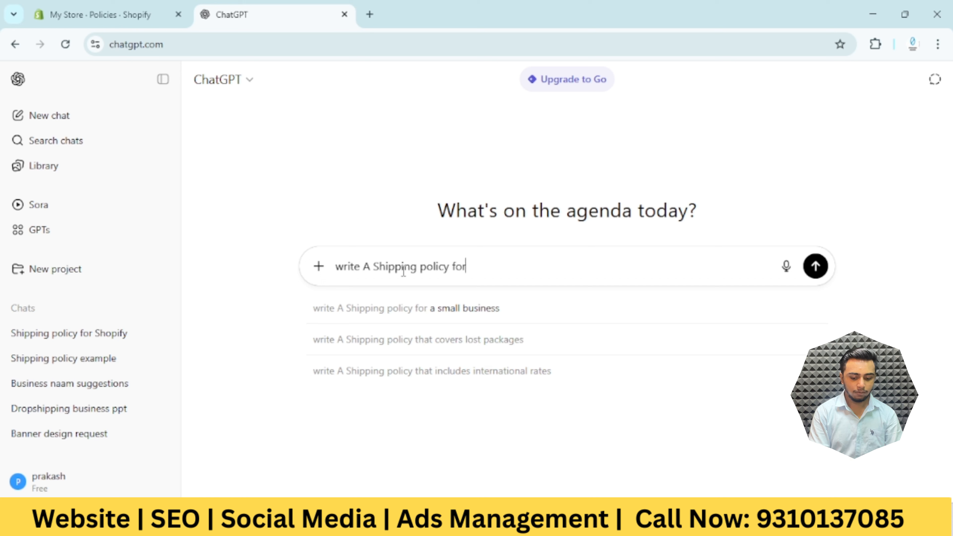
text(Shop)
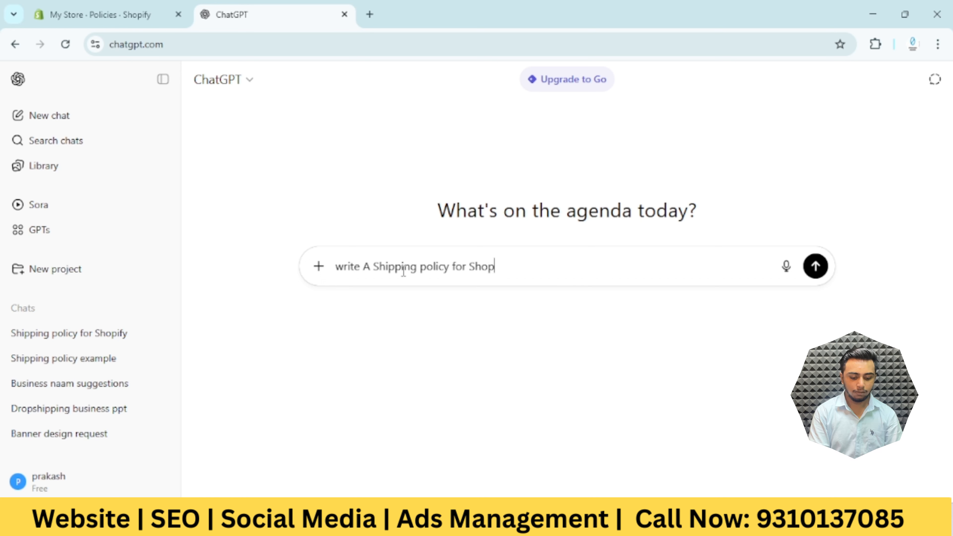
text(ify Store)
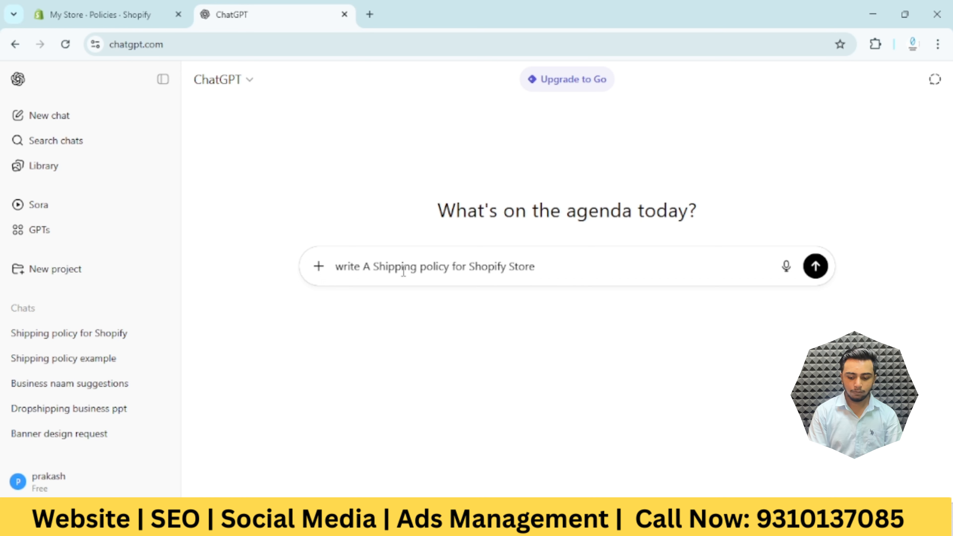
key(Return)
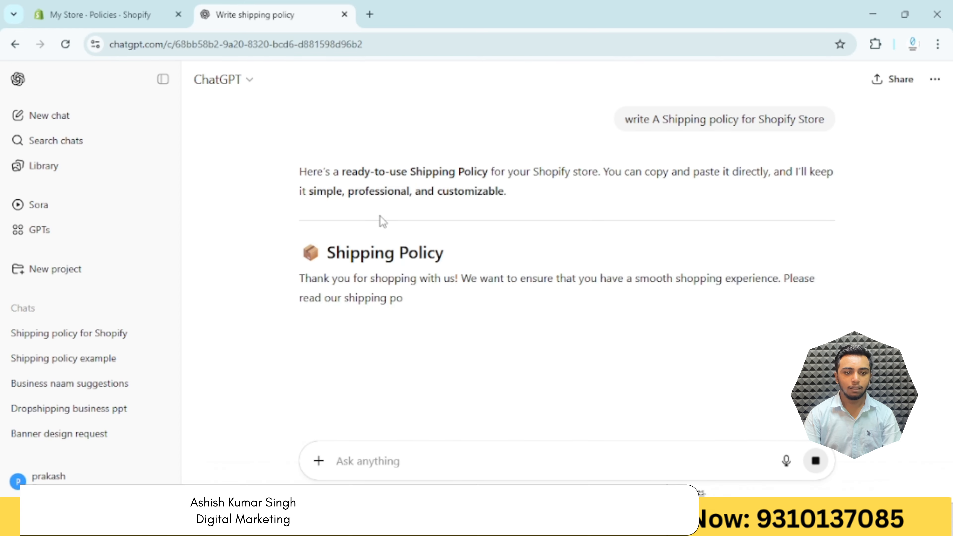
Copy the generated policy text through the Contact Us section, publish it as the shipping policy in Shopify, and leave the settings
scroll(387, 247, down, 1)
drag(300, 185, 527, 289)
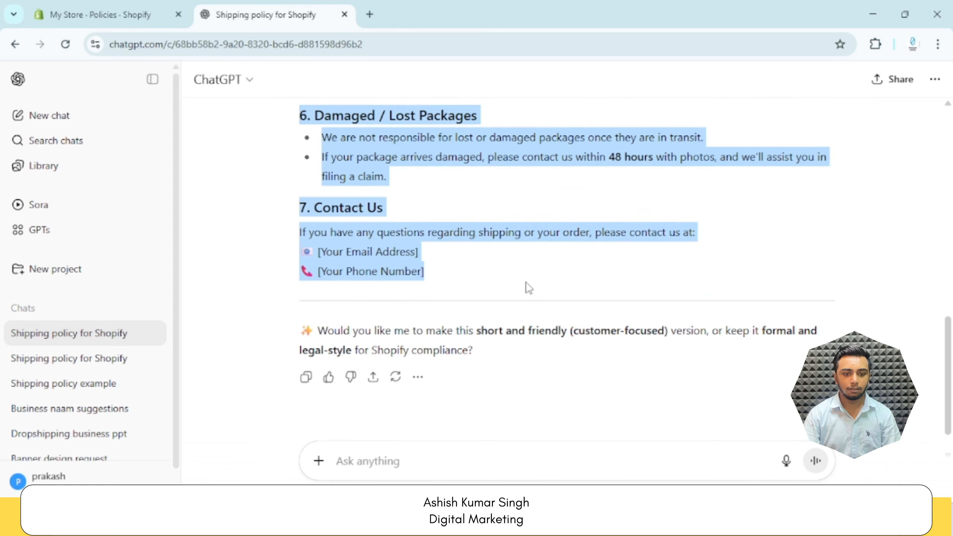
click(159, 11)
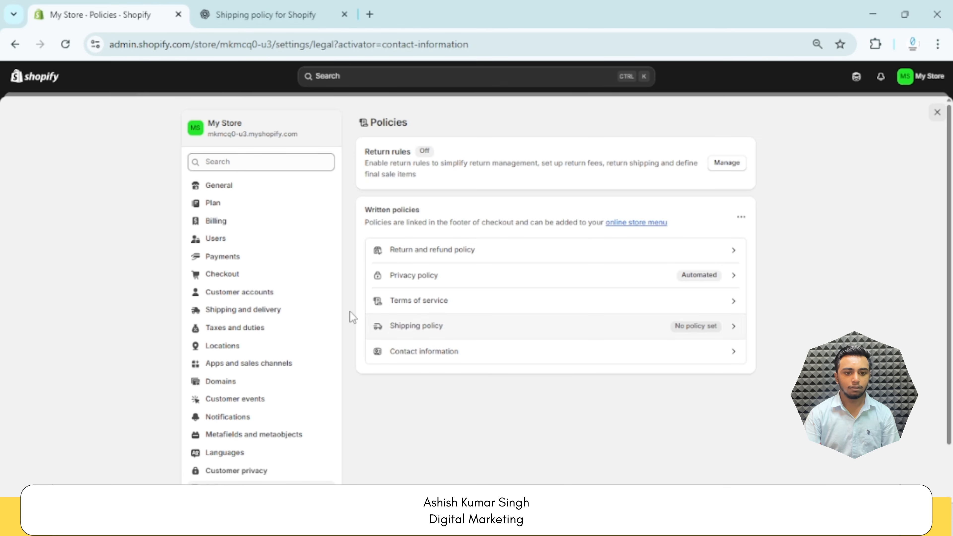
click(604, 334)
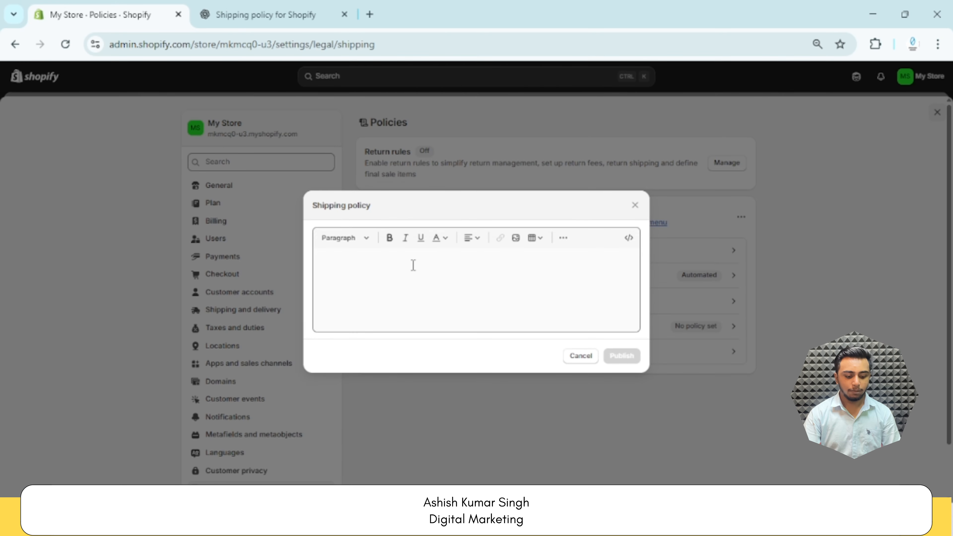
key(ctrl+v)
click(622, 454)
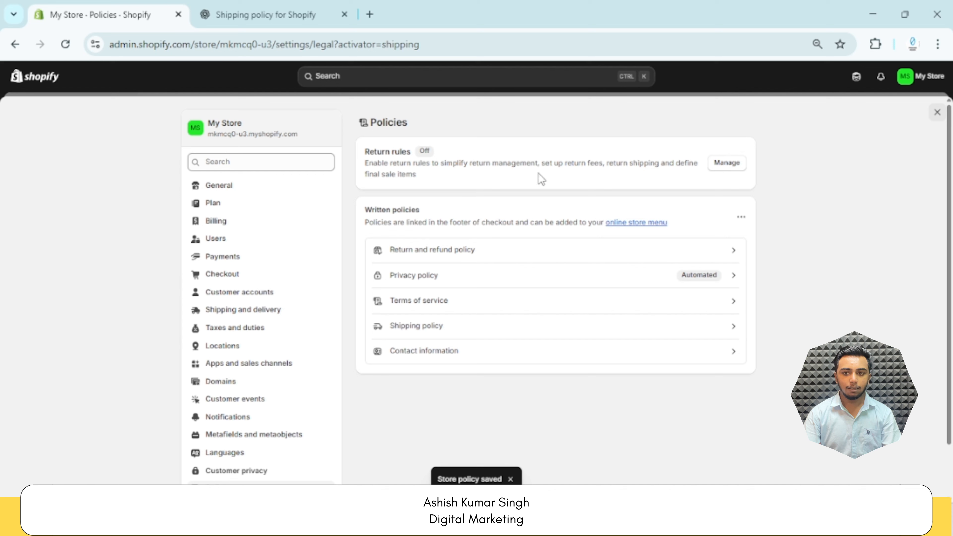
click(937, 112)
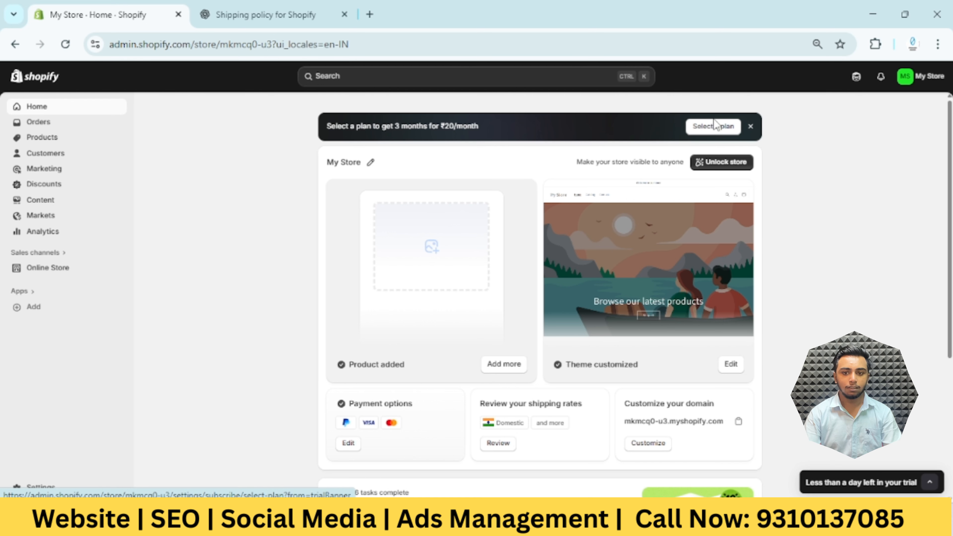
Dismiss the plan offer banner and look over the store's admin home page
click(755, 133)
scroll(665, 225, down, 5)
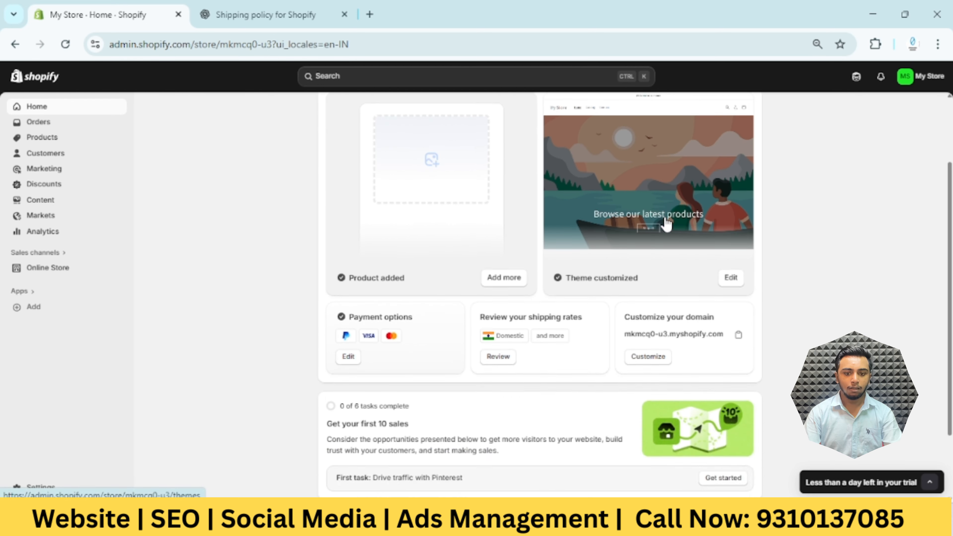
scroll(663, 237, up, 5)
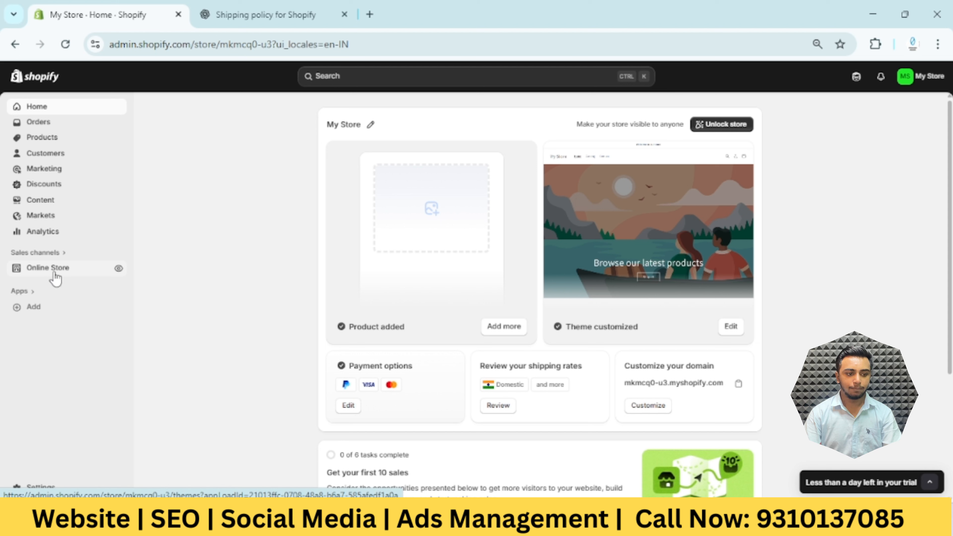
Open the live storefront in a new tab, examine its home page from banner to email signup, and return to the admin
click(119, 271)
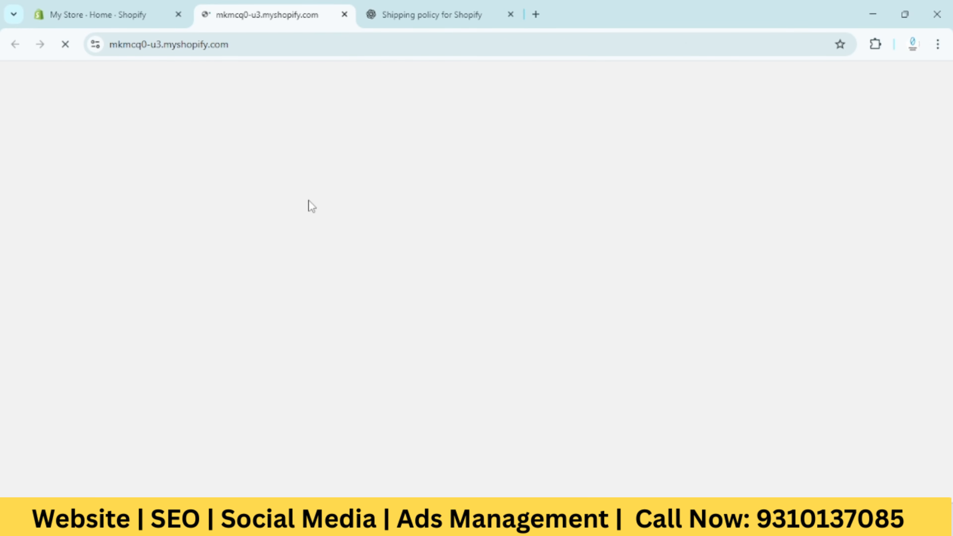
scroll(429, 223, down, 1)
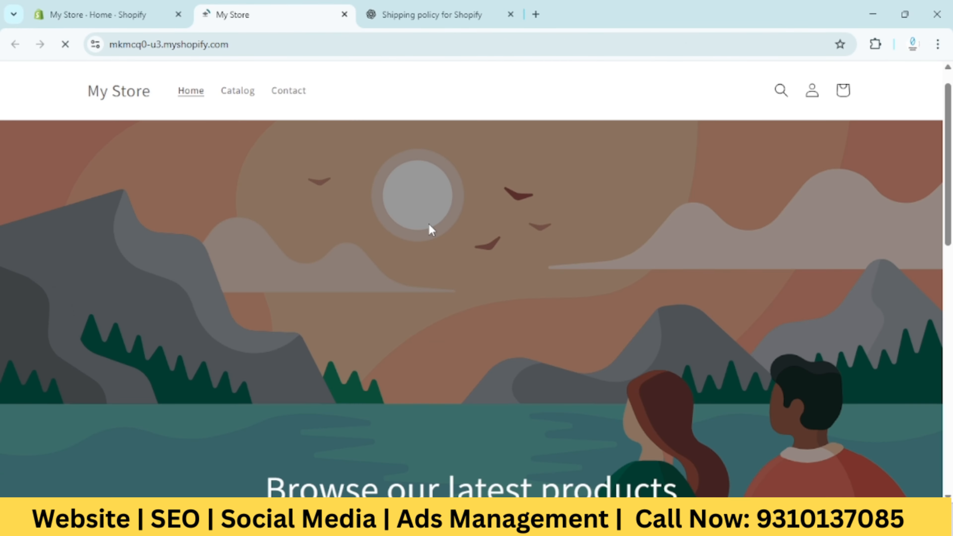
scroll(428, 223, up, 1)
scroll(428, 222, down, 10)
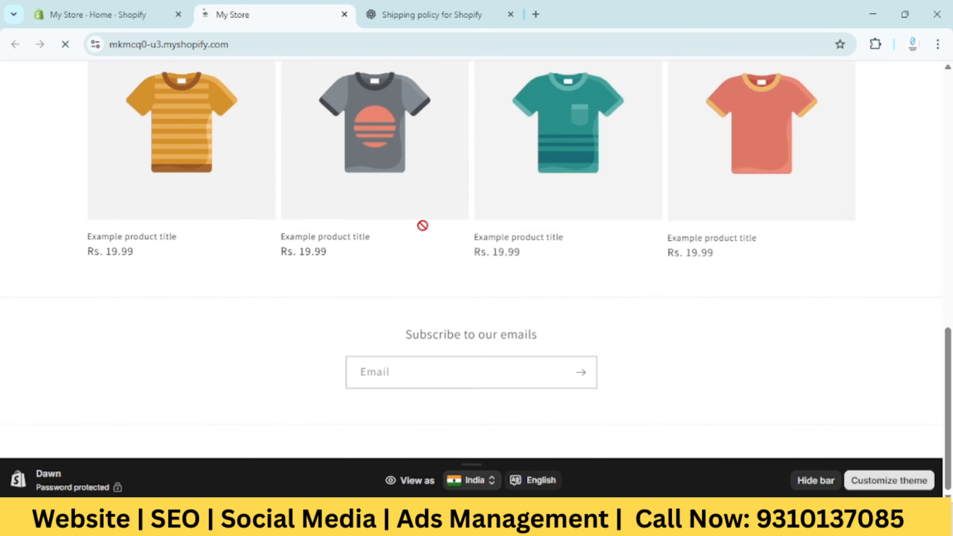
scroll(422, 237, up, 10)
scroll(421, 240, down, 7)
scroll(423, 229, down, 4)
scroll(422, 229, up, 10)
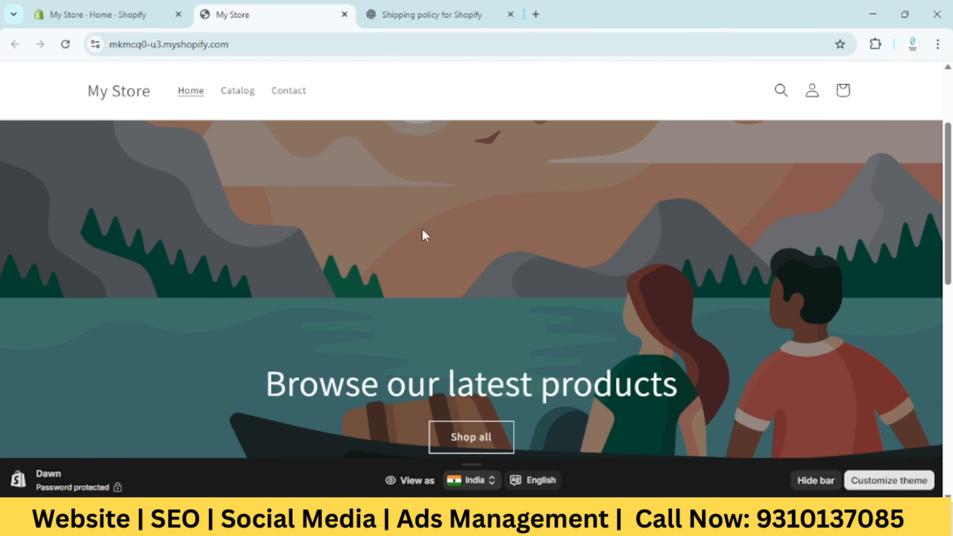
click(169, 3)
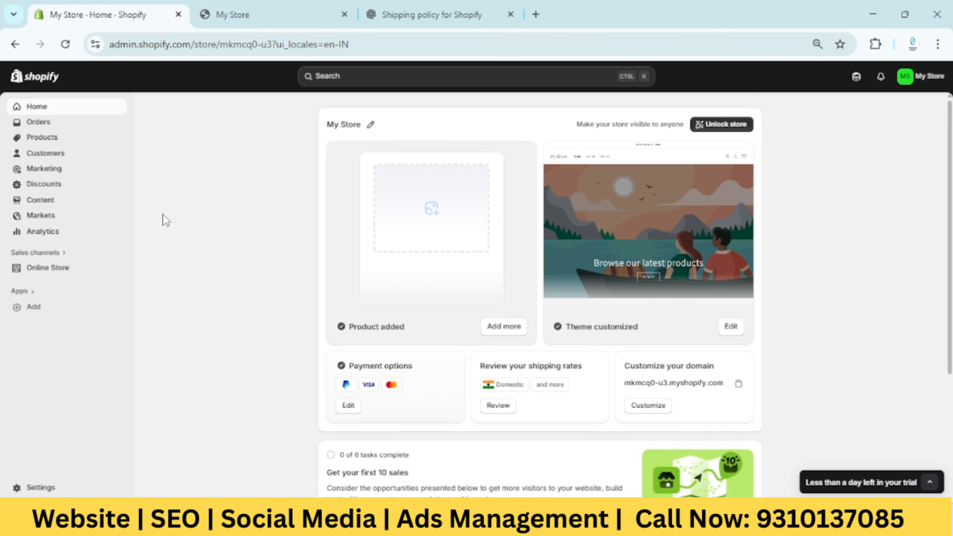
click(232, 14)
scroll(308, 199, down, 5)
click(154, 6)
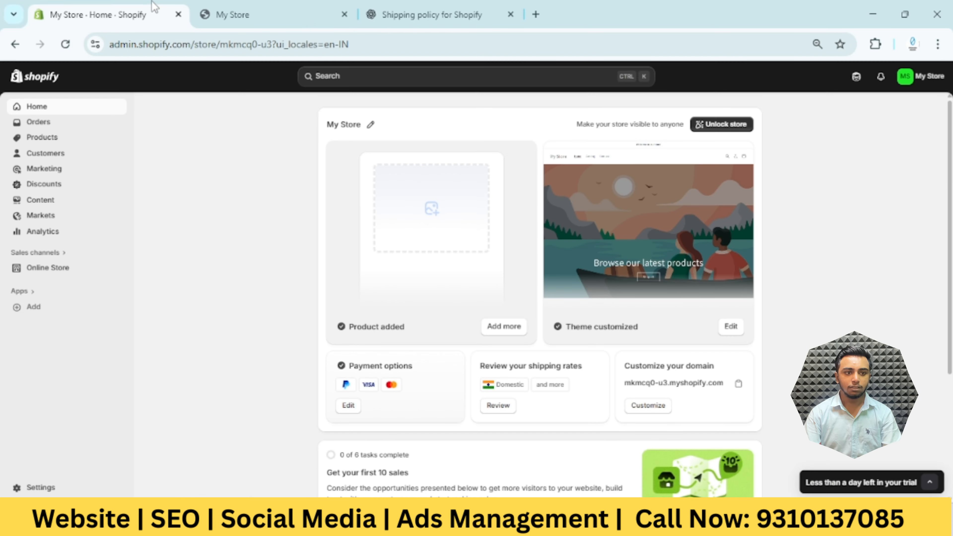
Open the online store's themes and look through the current theme and the available free themes
click(65, 277)
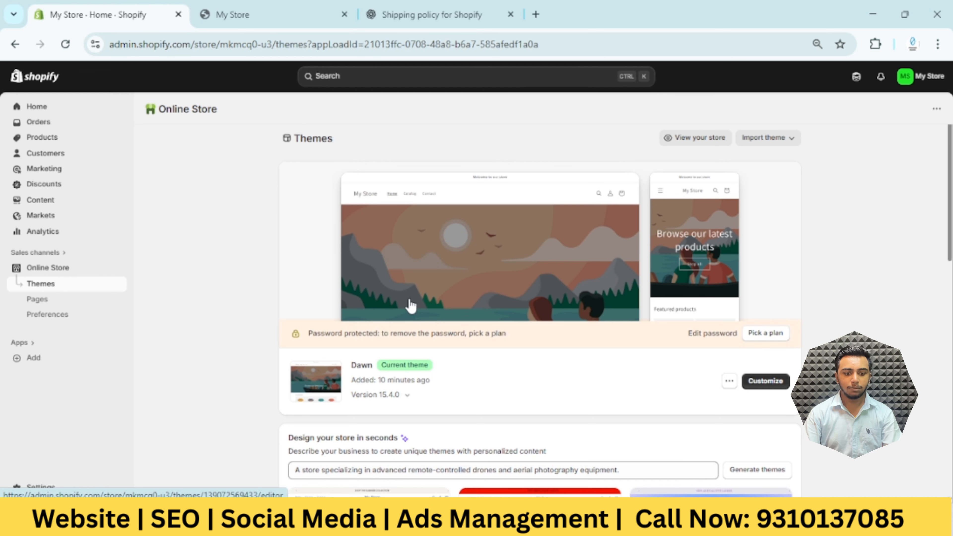
scroll(327, 332, down, 2)
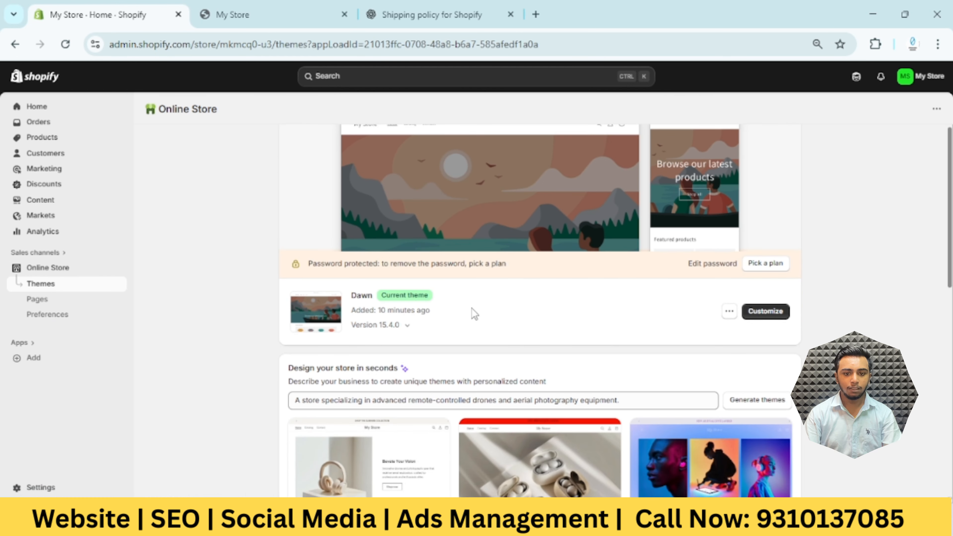
scroll(472, 313, down, 7)
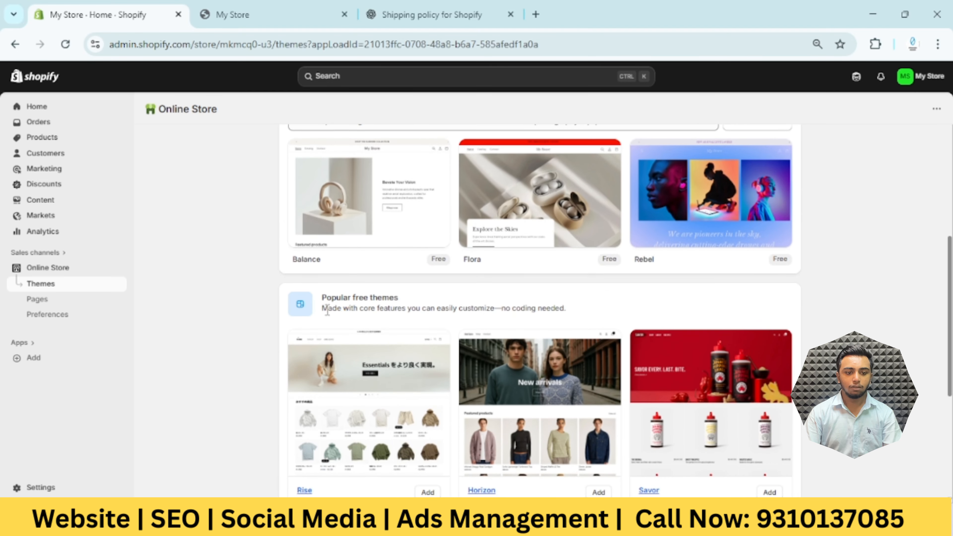
scroll(416, 350, down, 6)
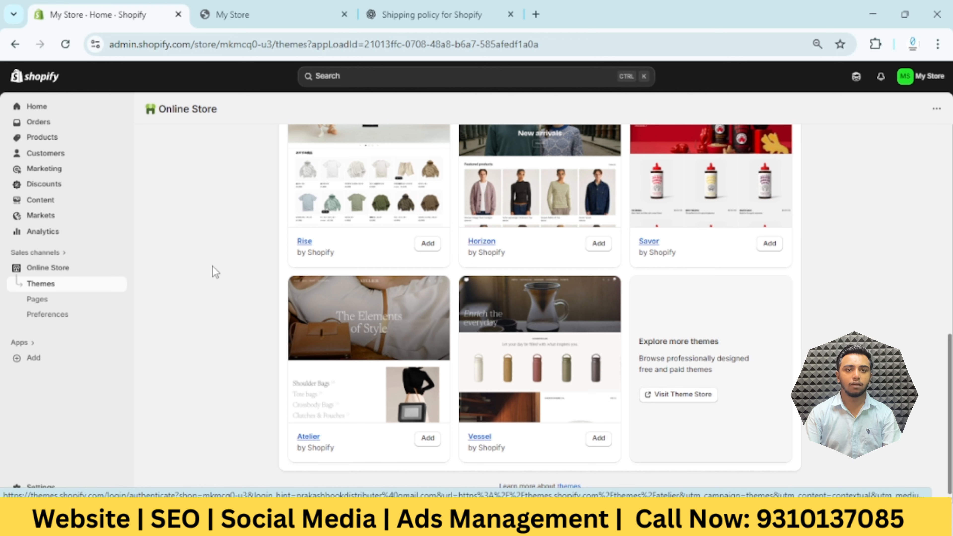
scroll(435, 375, up, 2)
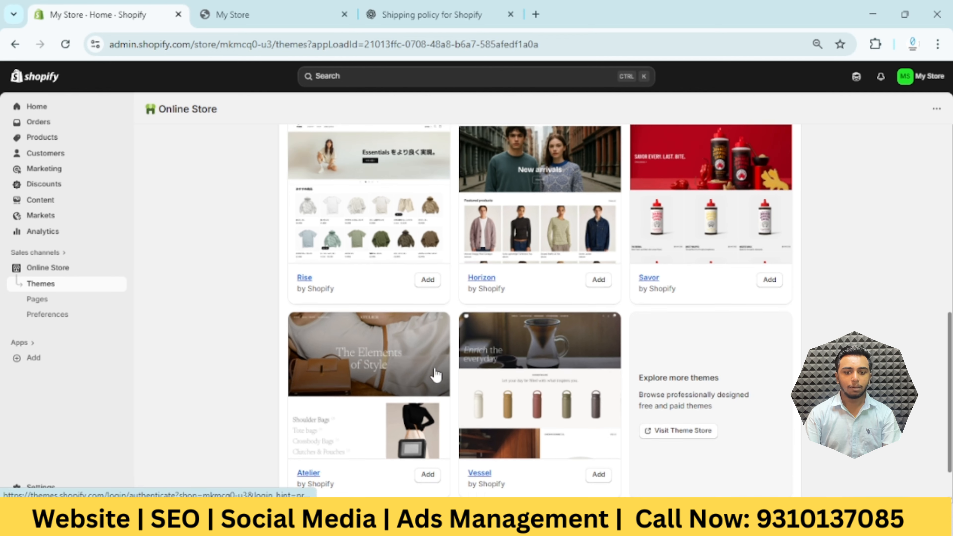
scroll(435, 374, up, 6)
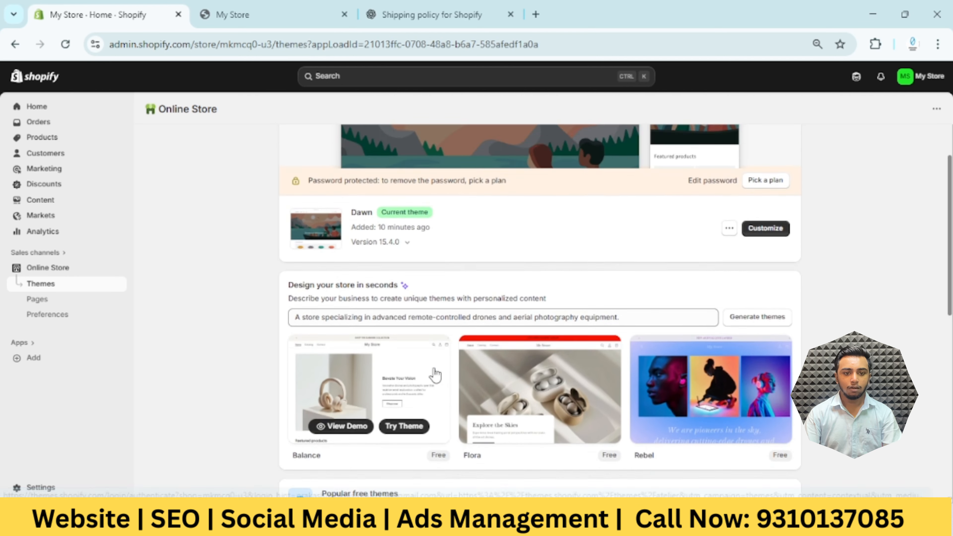
scroll(435, 374, up, 4)
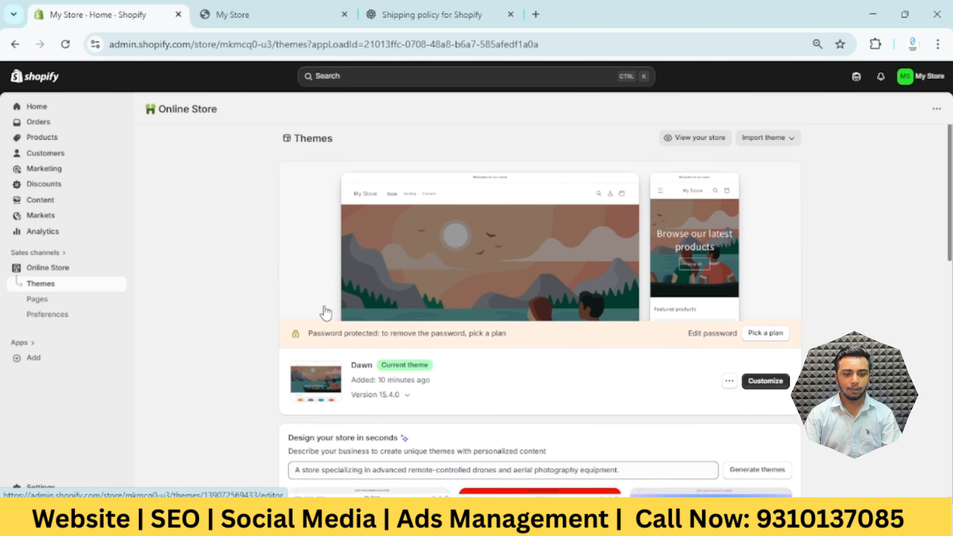
Open the current Dawn theme for customization and select the home page's image banner section
click(777, 385)
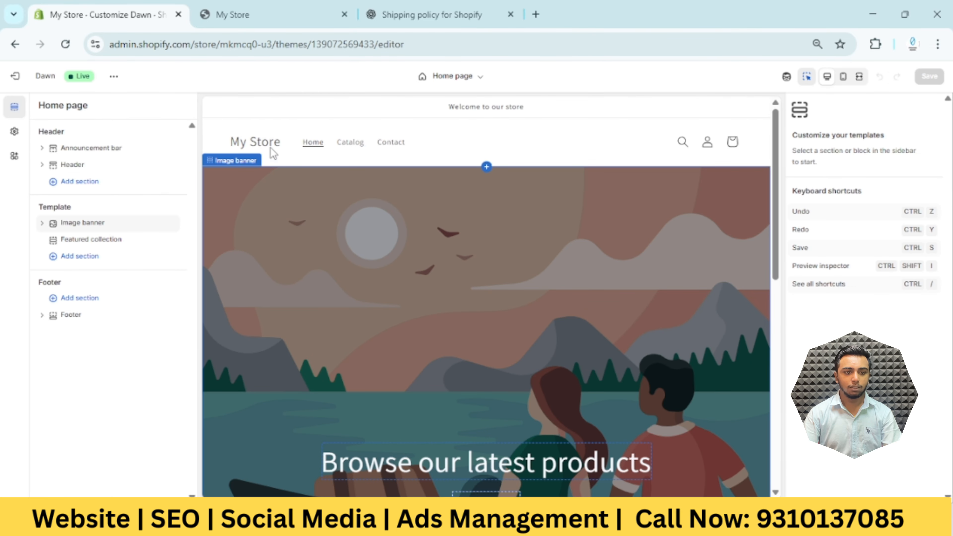
scroll(562, 226, down, 6)
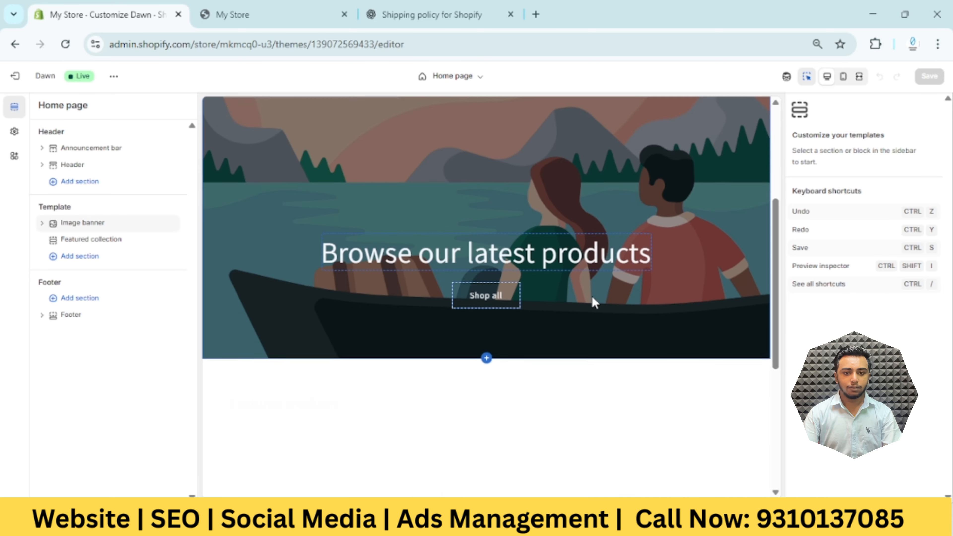
scroll(523, 327, up, 6)
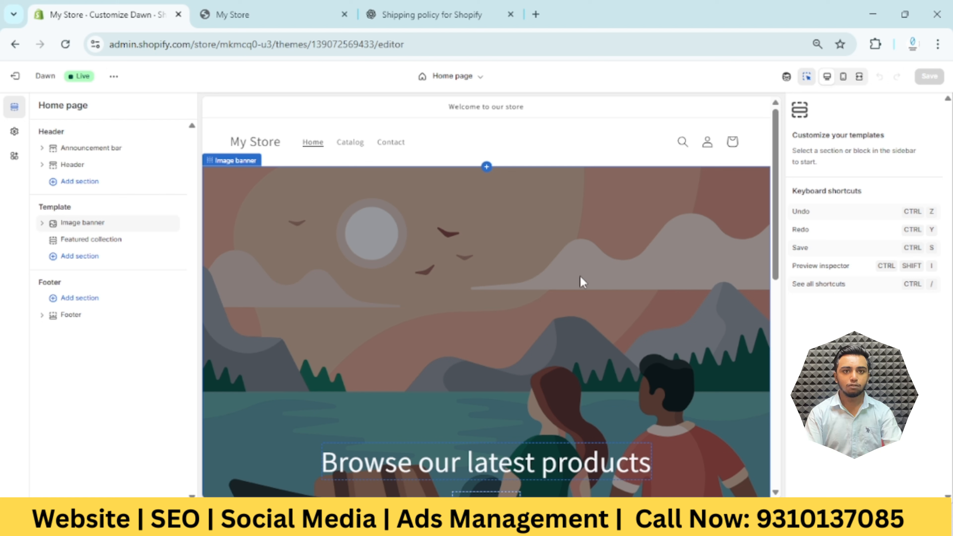
click(591, 268)
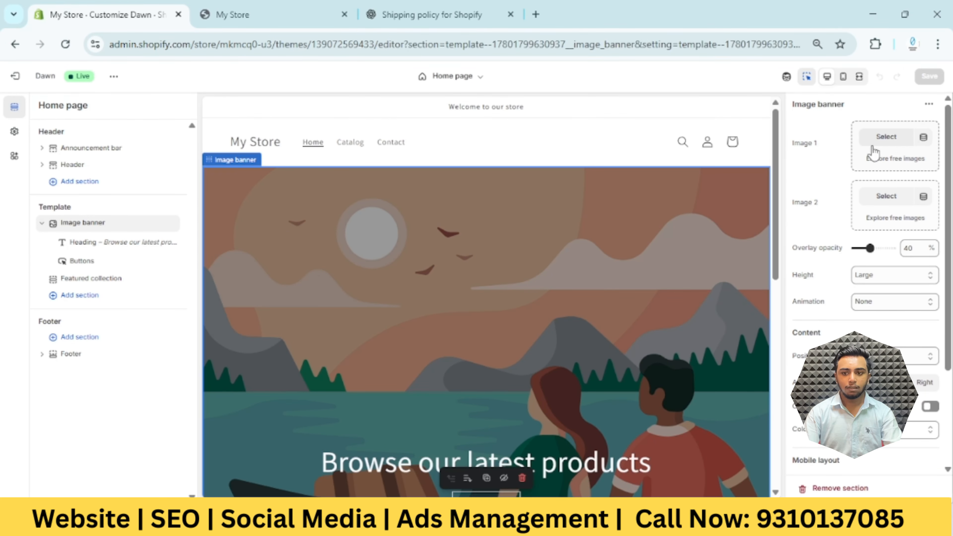
click(886, 137)
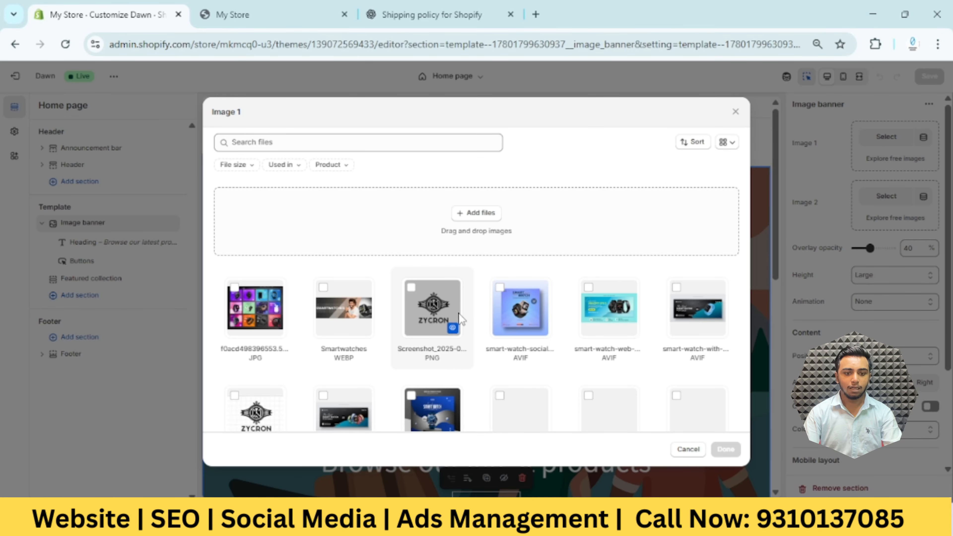
click(375, 316)
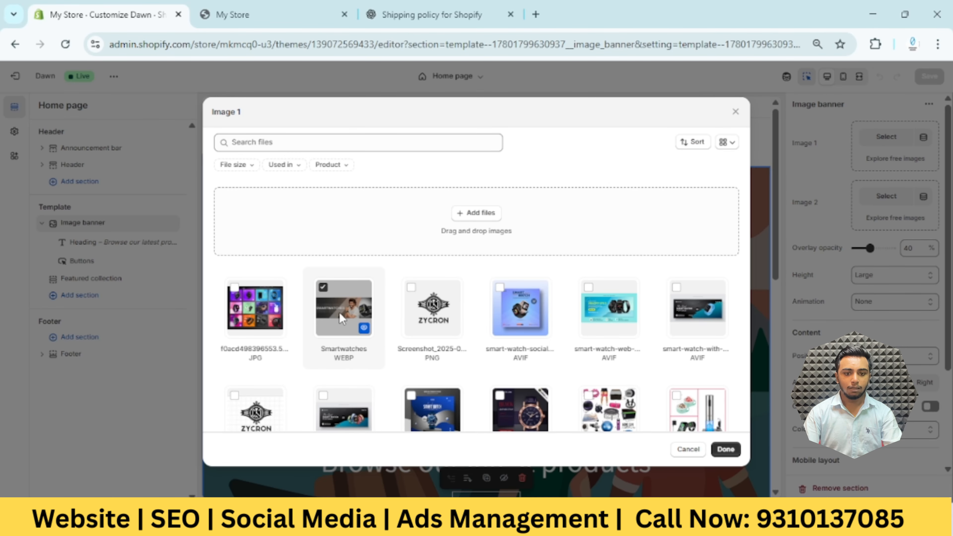
click(323, 287)
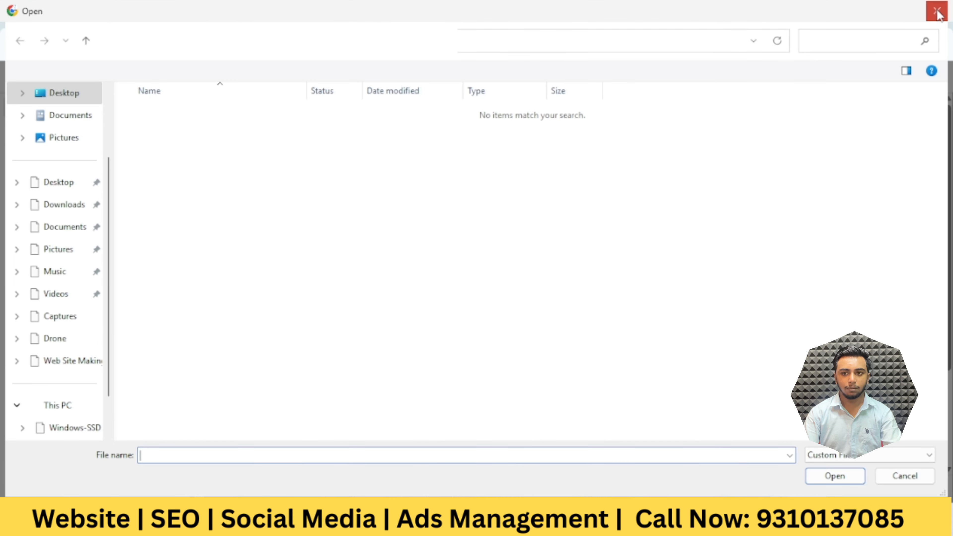
click(938, 13)
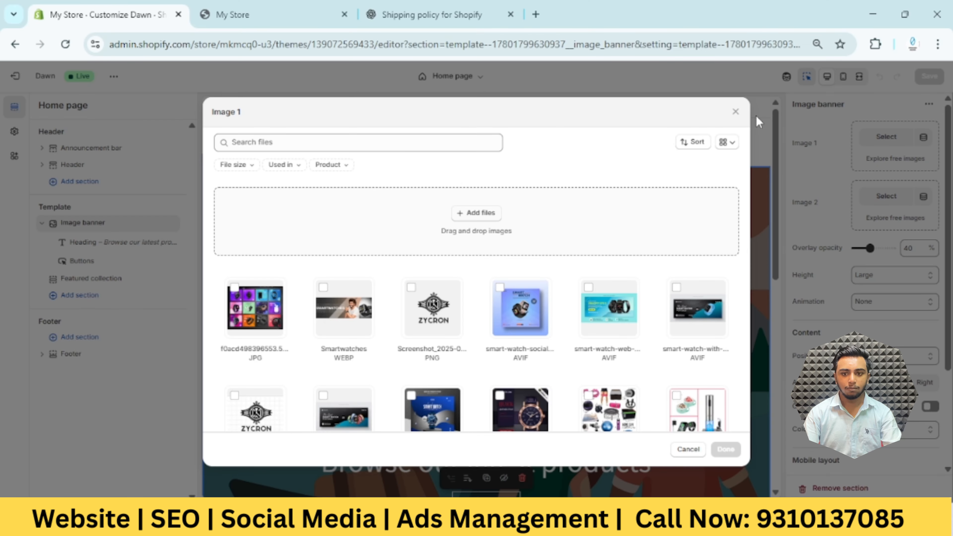
click(736, 112)
Reopen the image selection for the banner's Image 1 and look through the desktop's Web Site Making folder for uploadable images
click(887, 139)
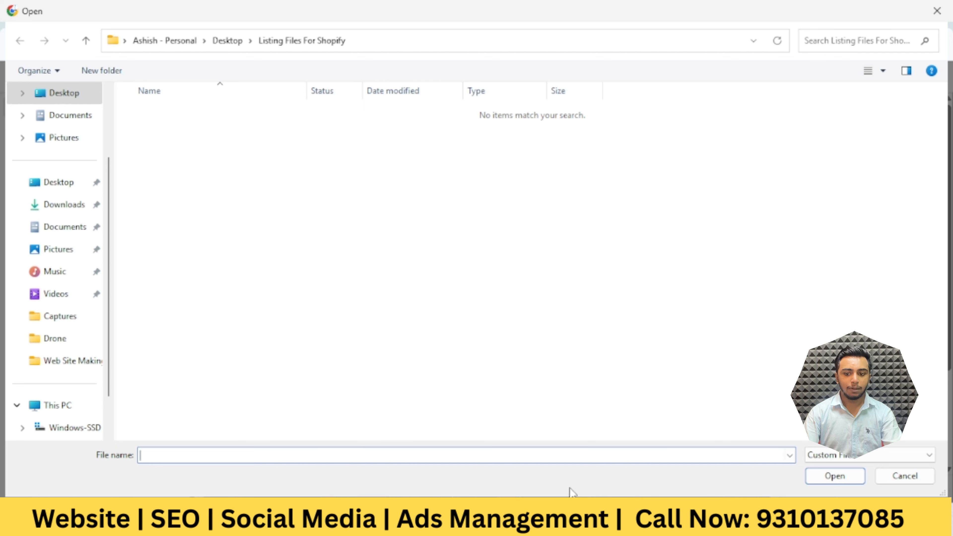
click(77, 94)
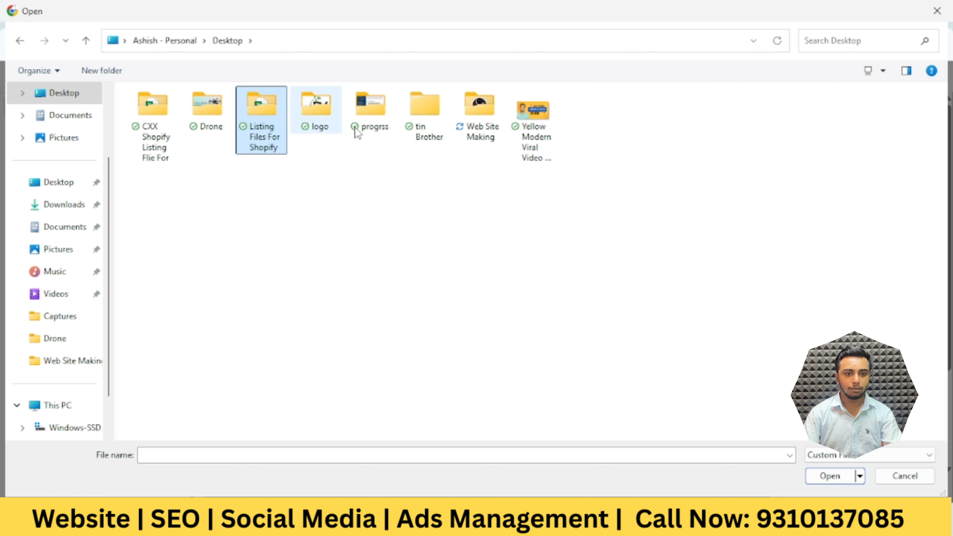
click(482, 129)
double_click(482, 129)
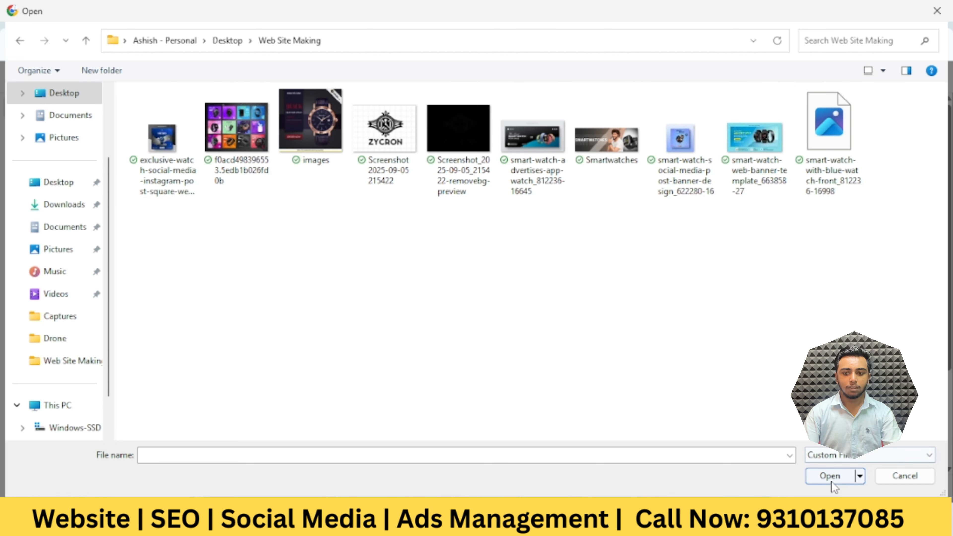
click(908, 482)
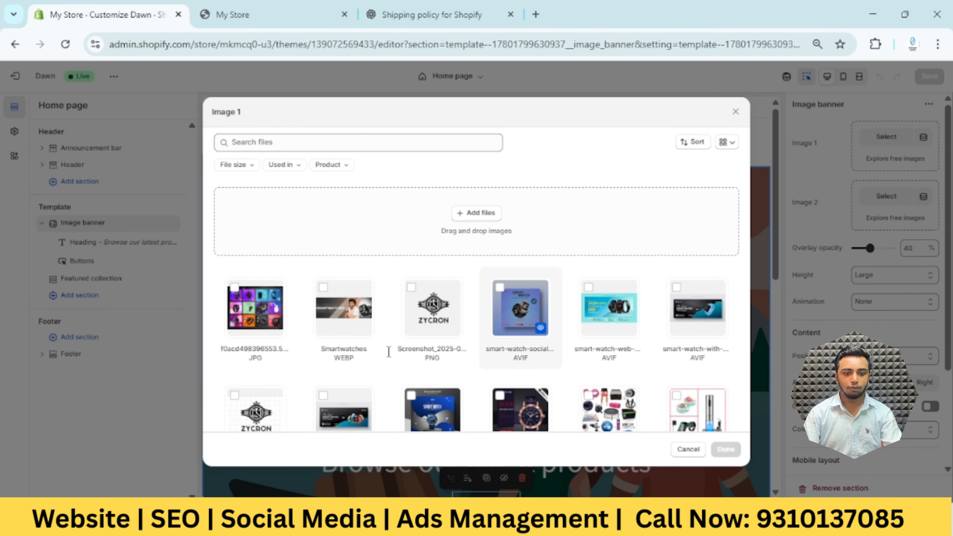
Use the Smartwatches WEBP image from the store's files as the image banner's Image 1
click(337, 321)
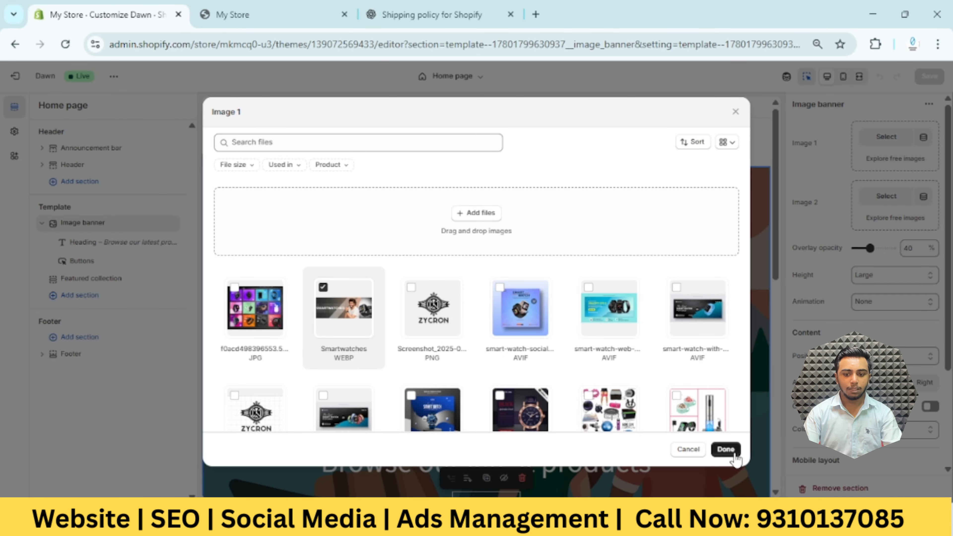
click(725, 449)
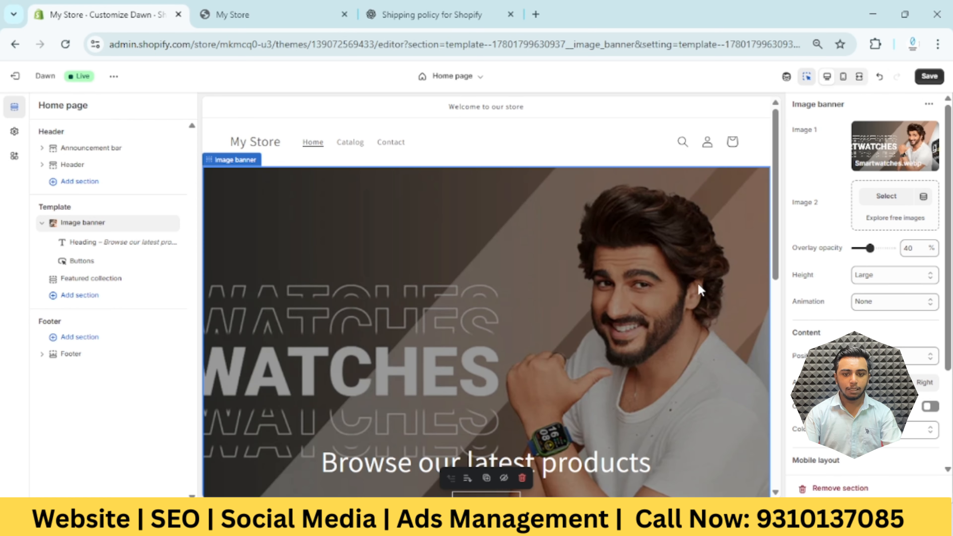
scroll(432, 243, down, 2)
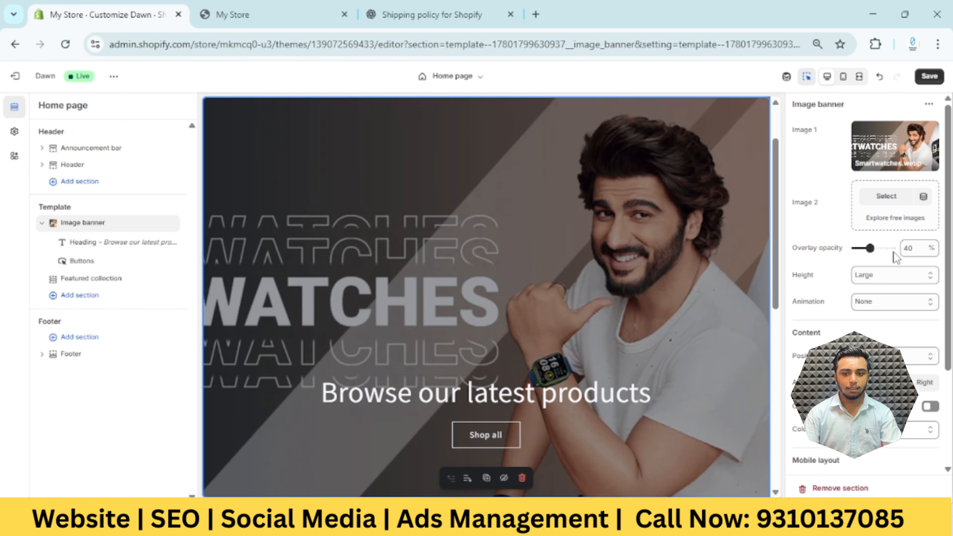
Set the image banner's height to Adapt to first image and its overlay opacity to 0%
click(894, 280)
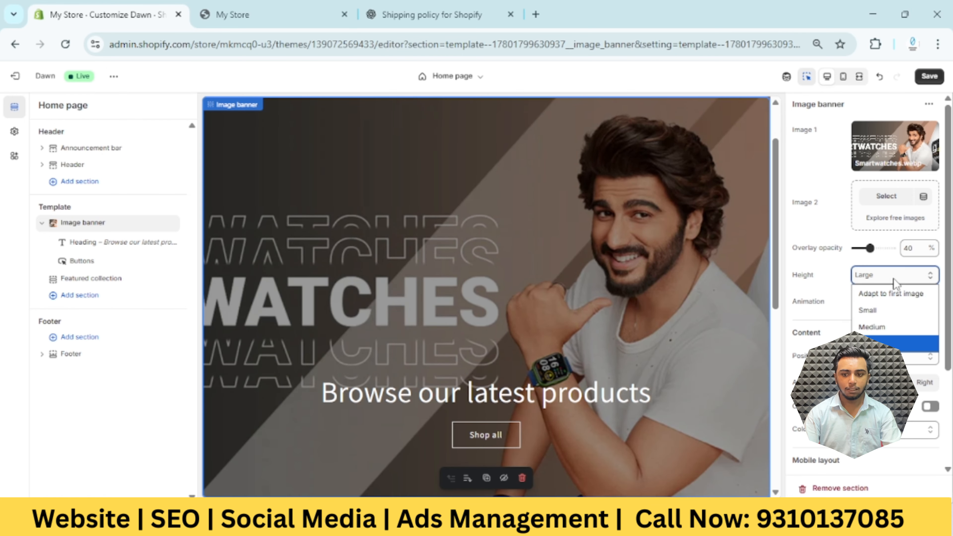
click(892, 280)
click(928, 280)
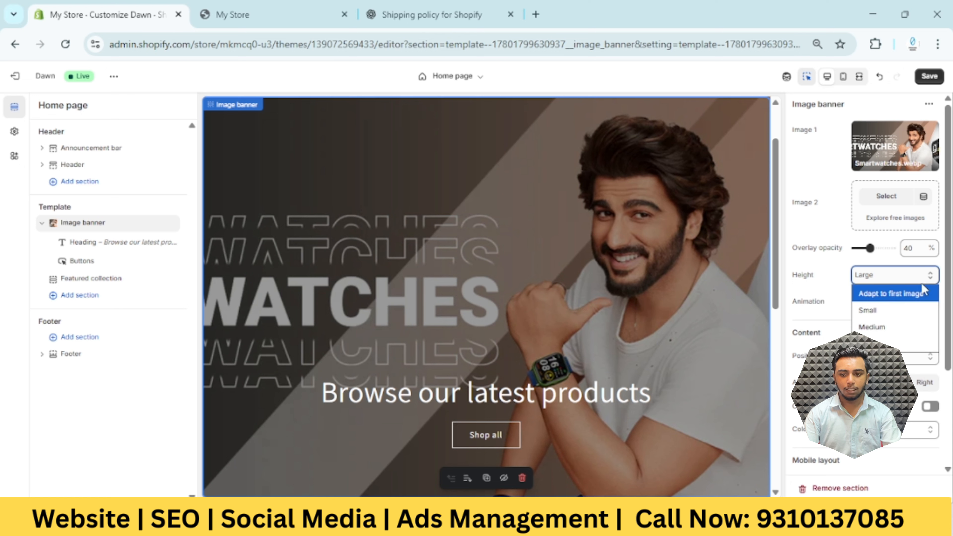
click(894, 297)
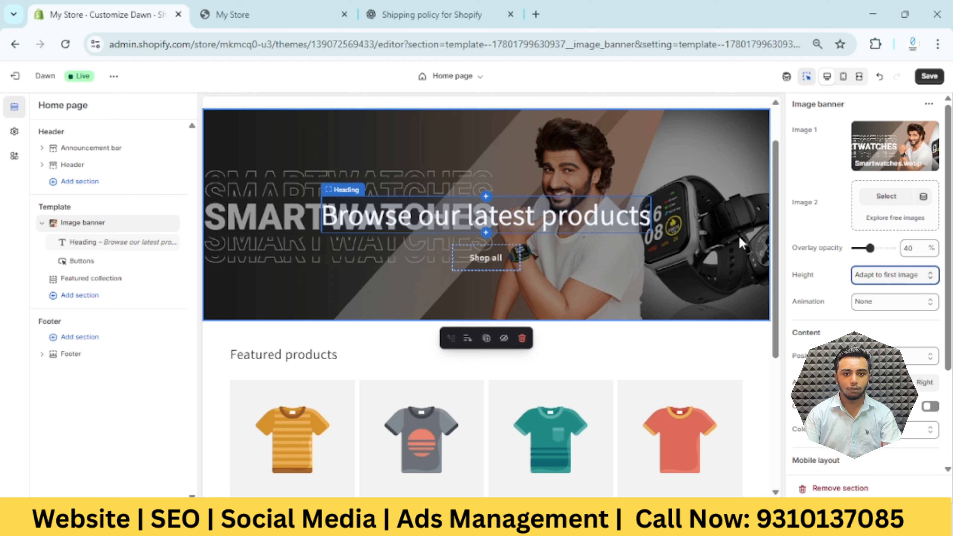
click(870, 249)
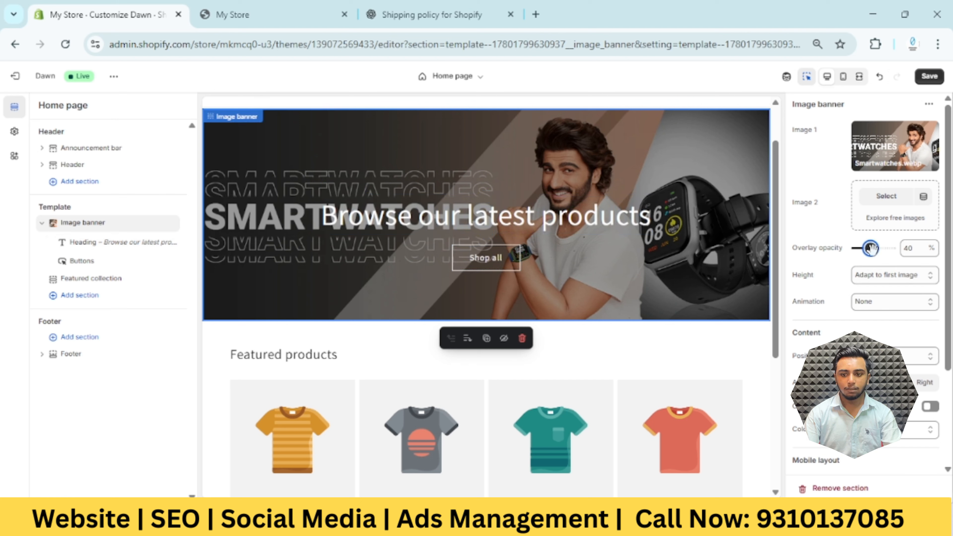
drag(870, 249, 845, 256)
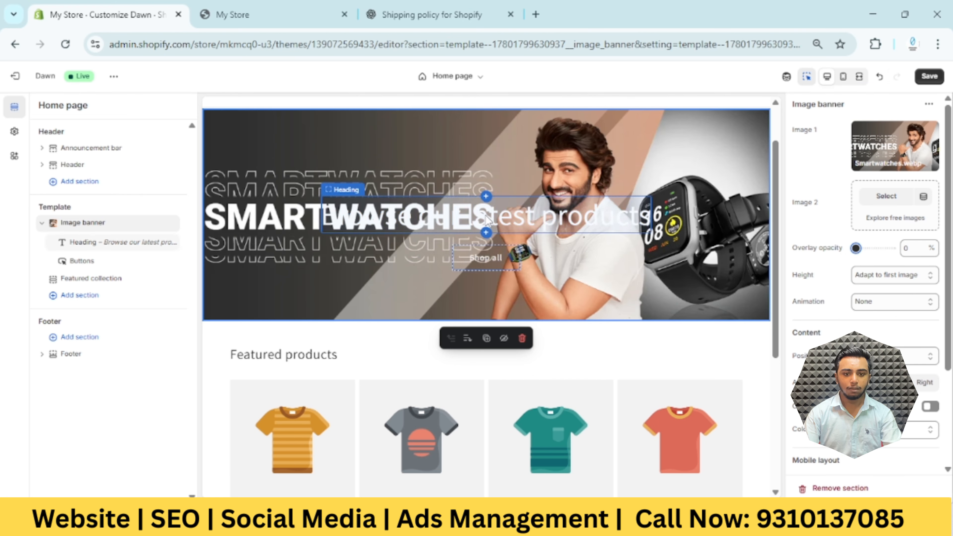
Clear the heading text of the home page's image banner and save the theme
click(494, 229)
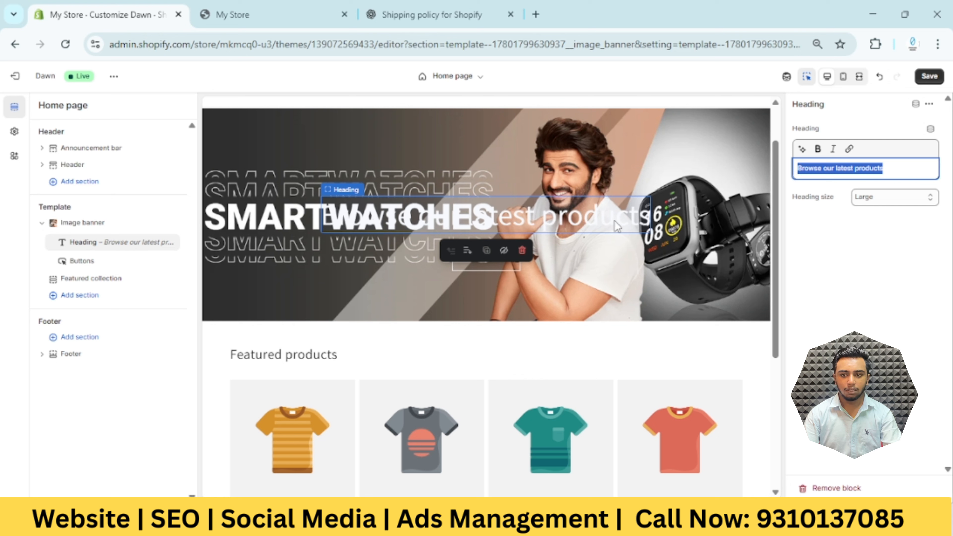
key(BackSpace)
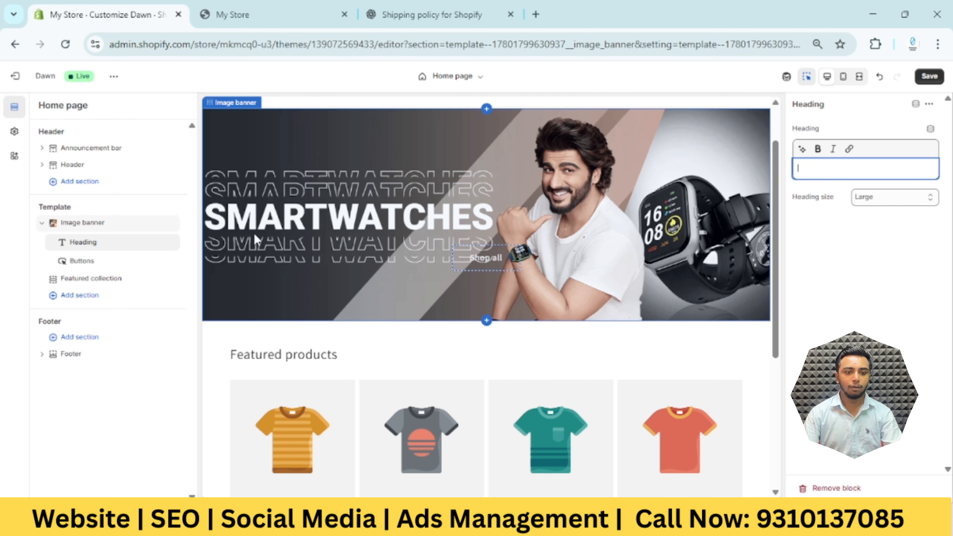
click(823, 256)
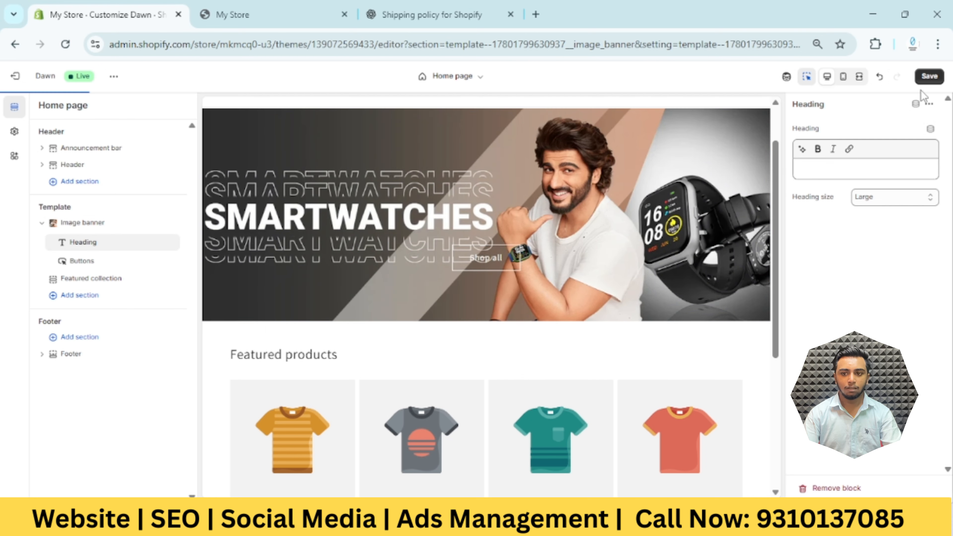
click(933, 78)
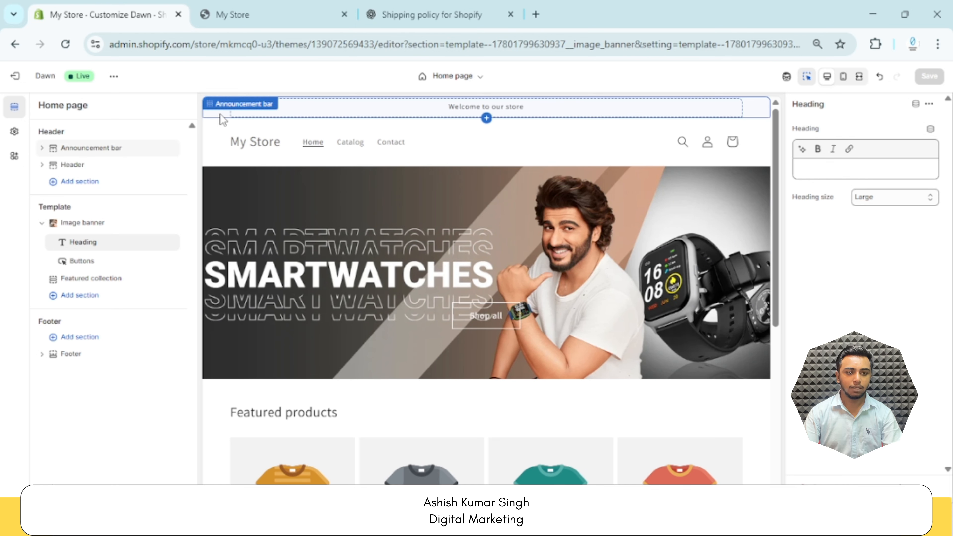
Change the announcement bar's color scheme to Scheme 4
click(220, 115)
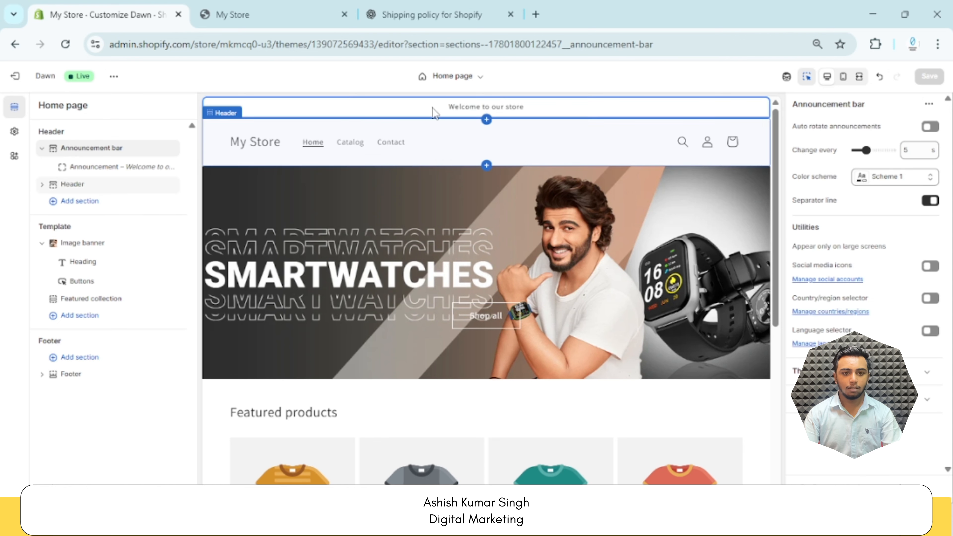
click(908, 177)
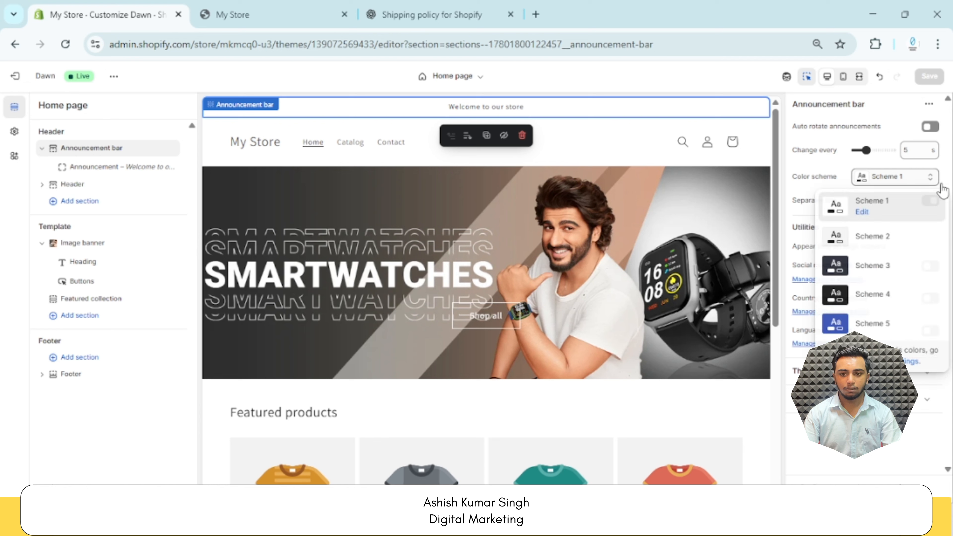
click(873, 294)
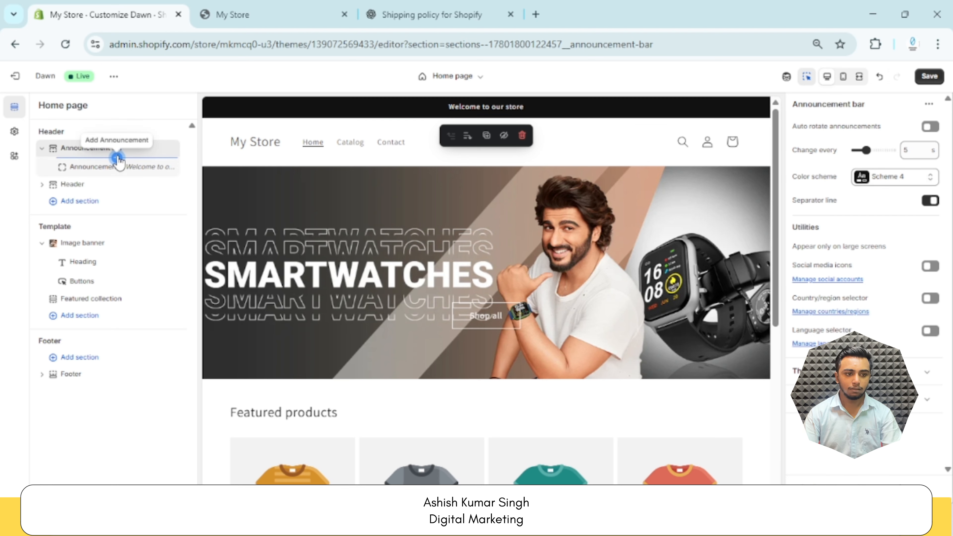
Add an announcement reading "Get 10% Dis Use Coupen Code Ecom" followed by the presenter's first name above the existing announcement, and save
click(117, 158)
click(511, 109)
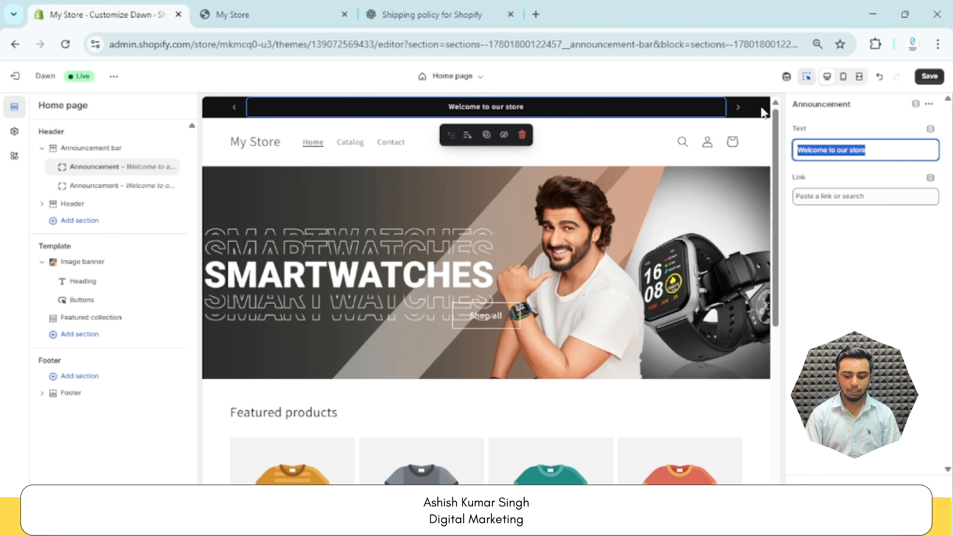
text(G)
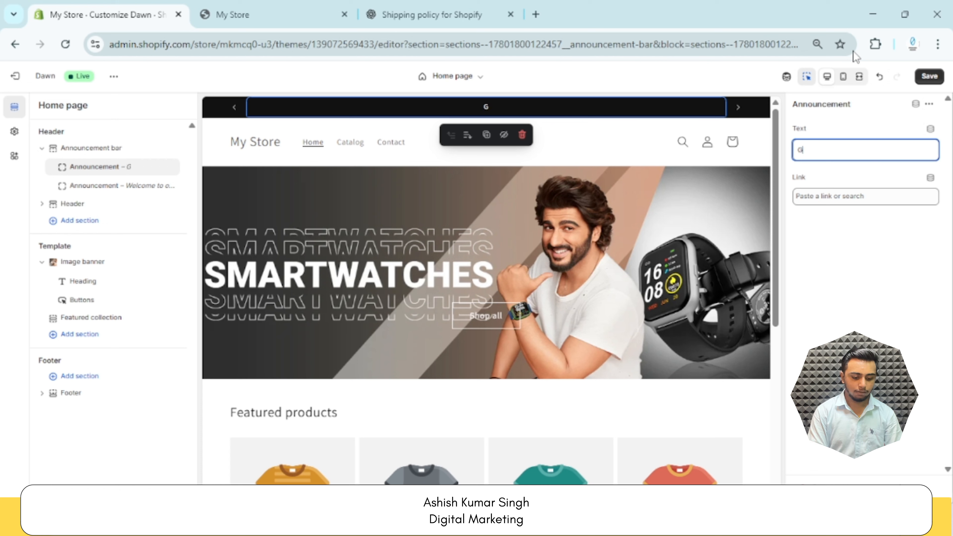
text(et)
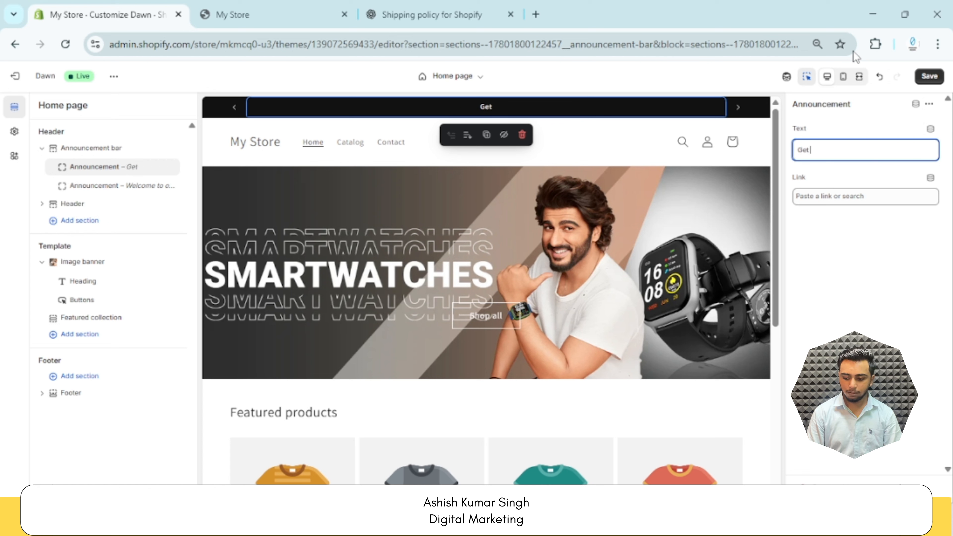
text( 10% )
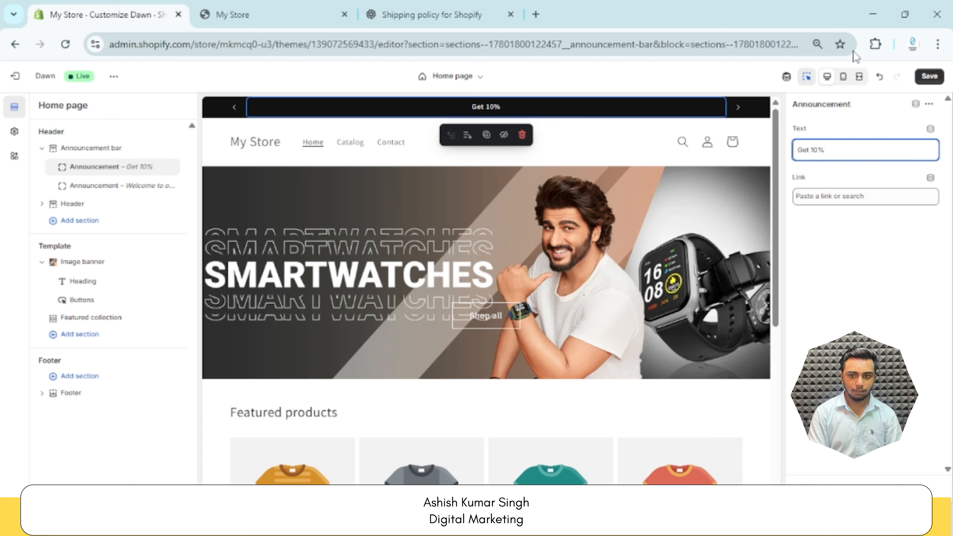
text(Dist)
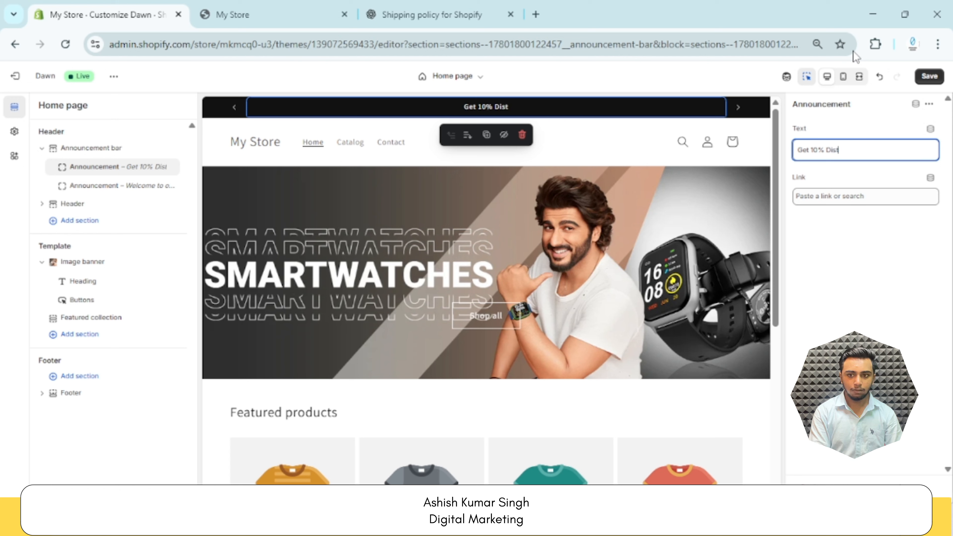
key(BackSpace)
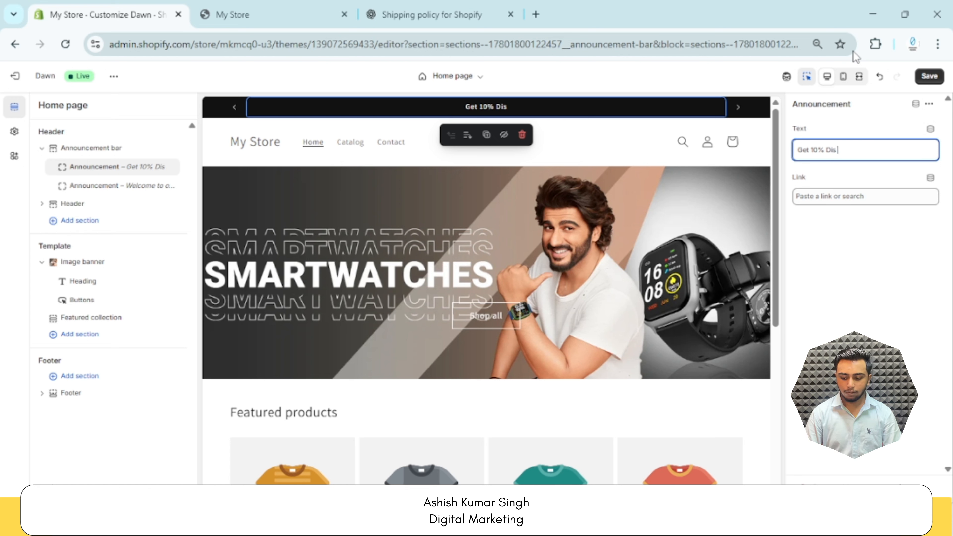
text(Use)
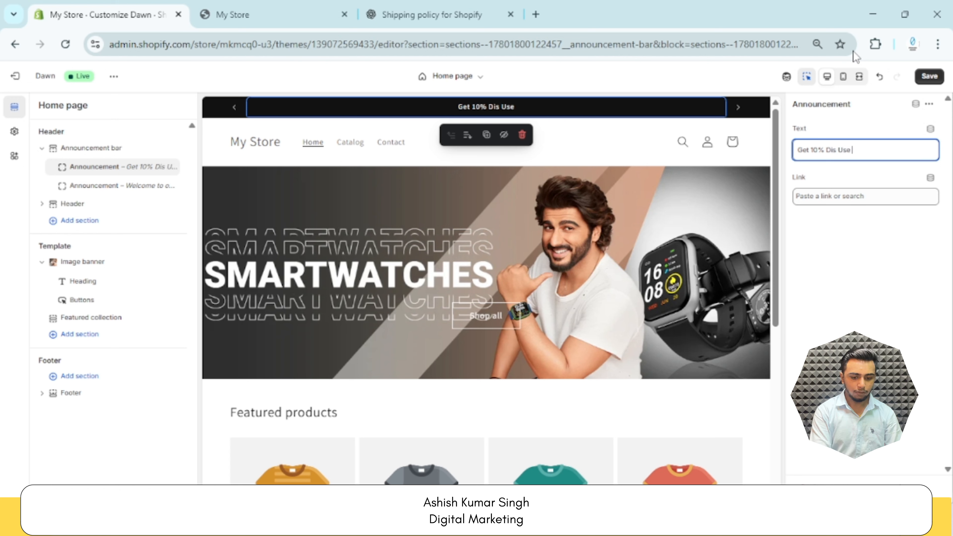
text( Coupe)
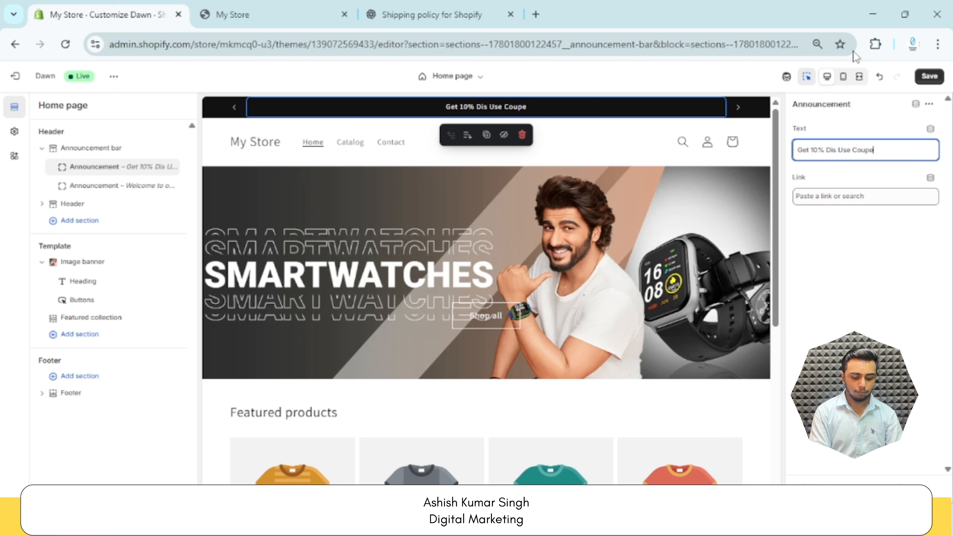
text(n C)
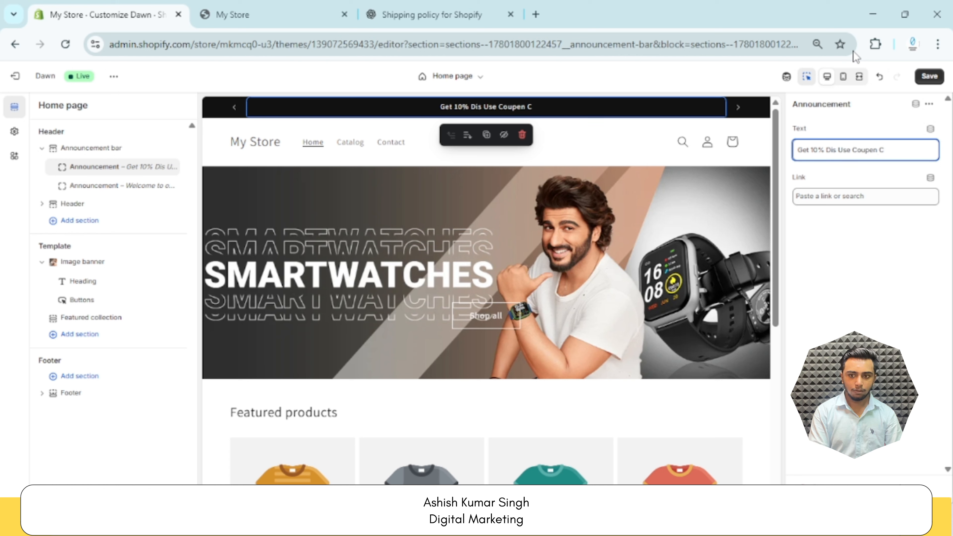
text(ode)
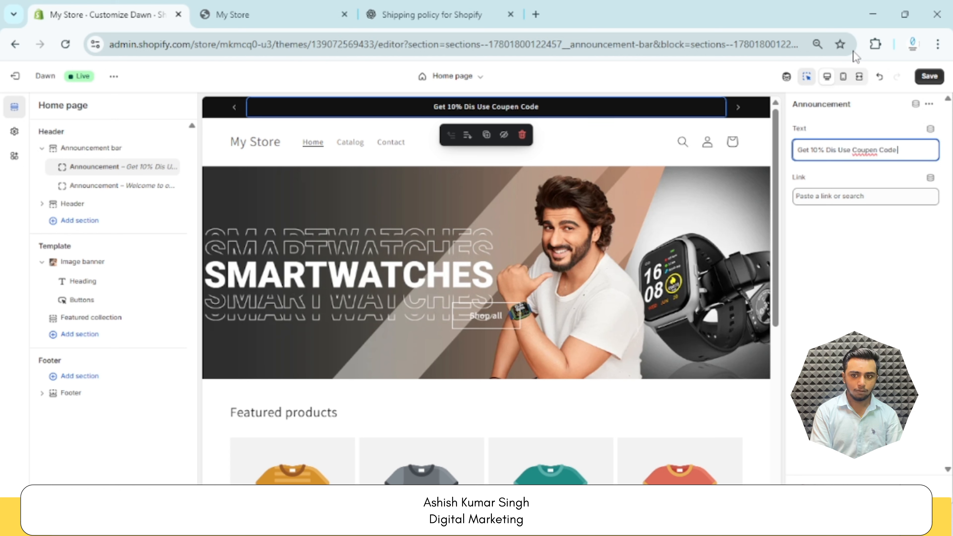
text( Ecom)
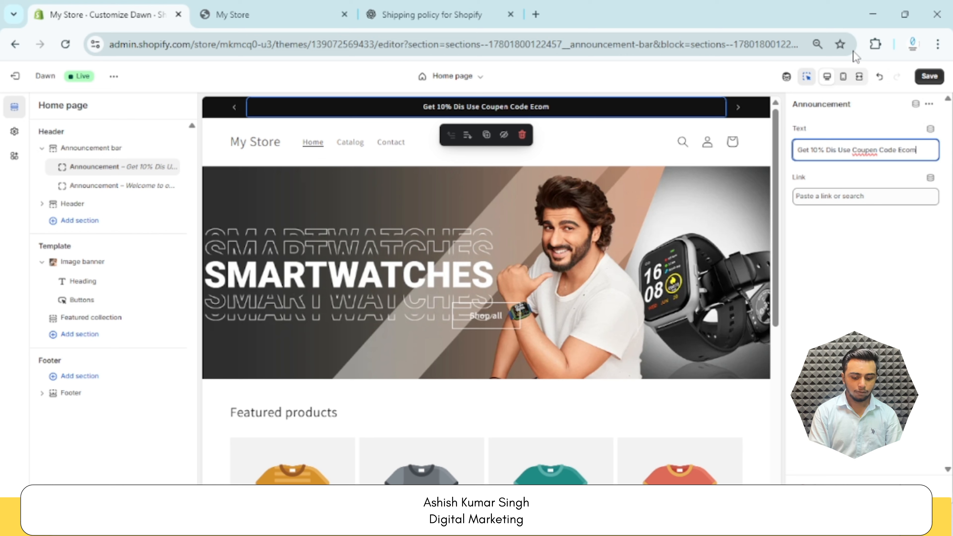
text( Ashishh)
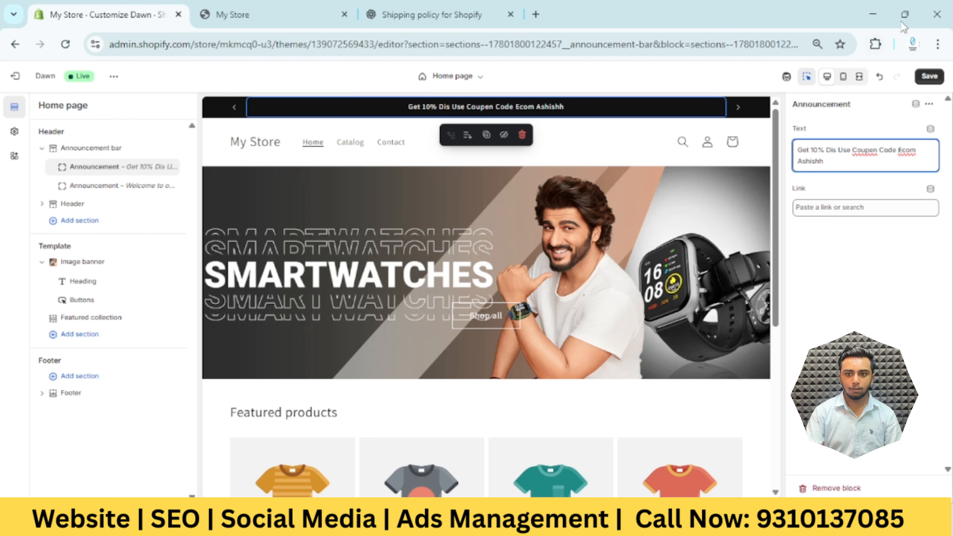
click(929, 77)
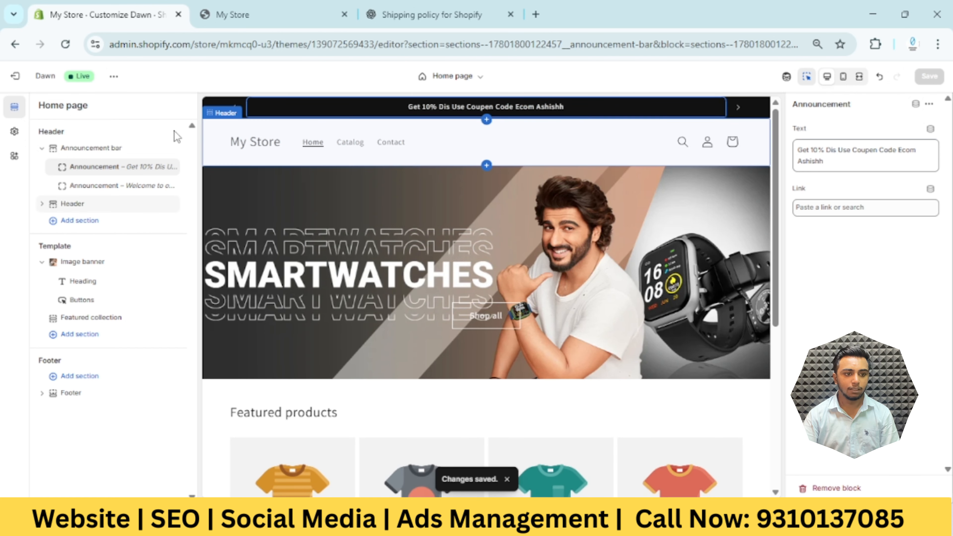
Make the announcement bar auto-rotate its announcements at the shortest interval, 3 seconds, and save
click(113, 150)
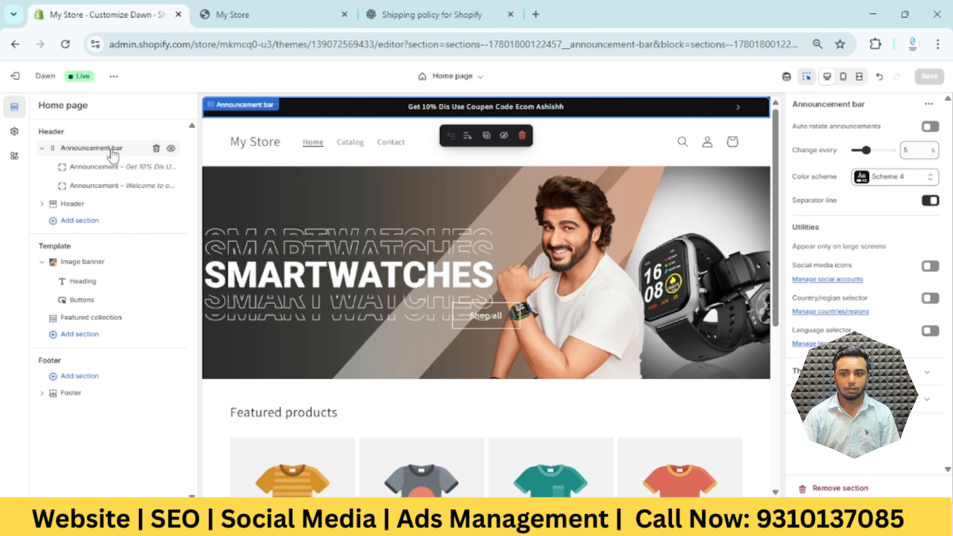
click(866, 150)
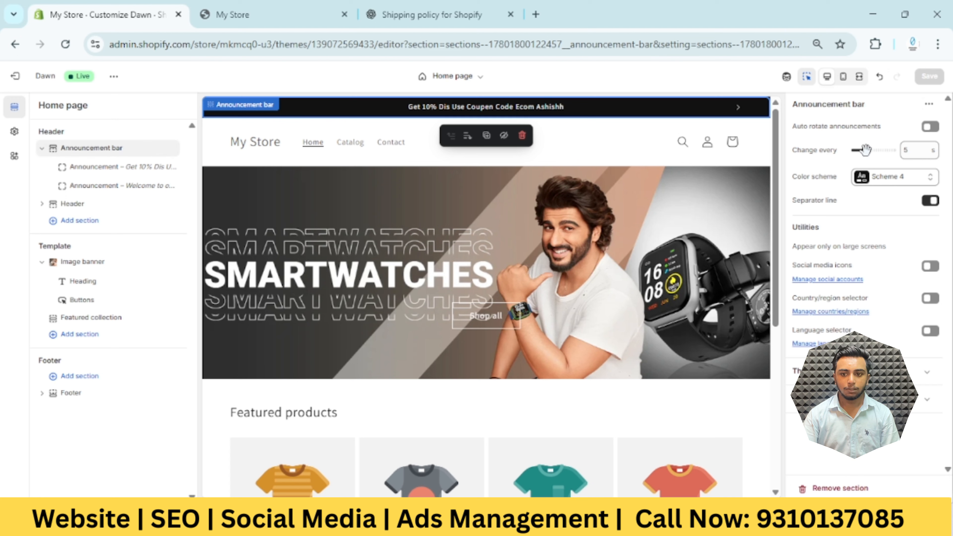
click(914, 150)
key(BackSpace)
text(2)
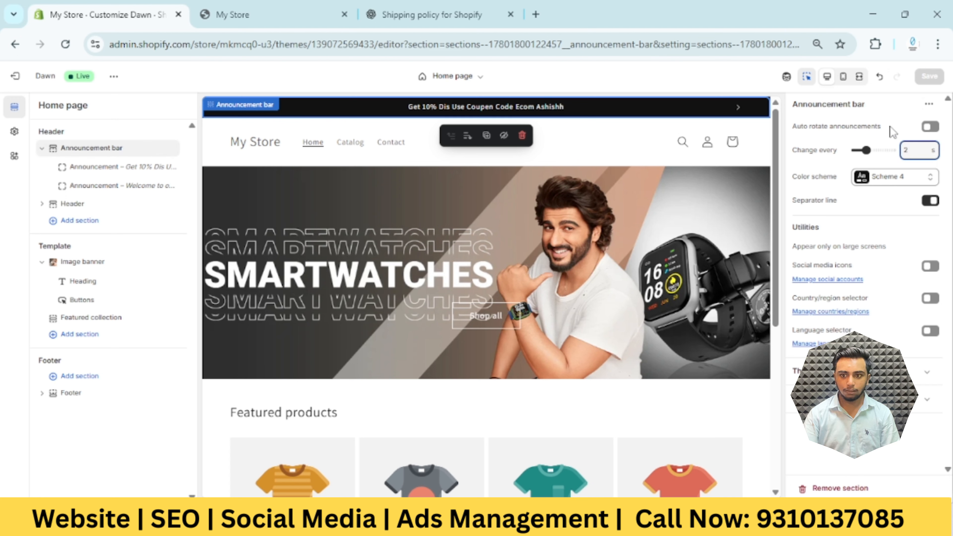
click(897, 127)
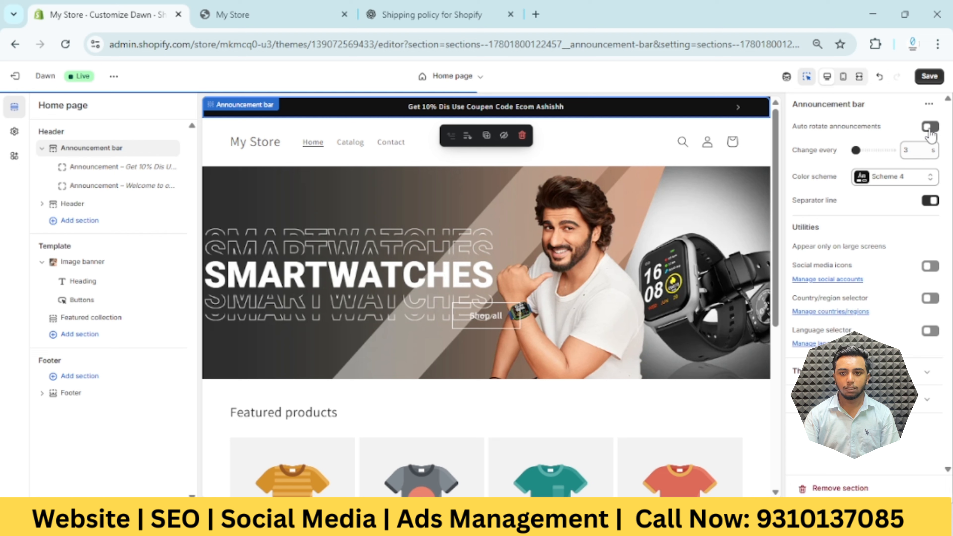
click(930, 128)
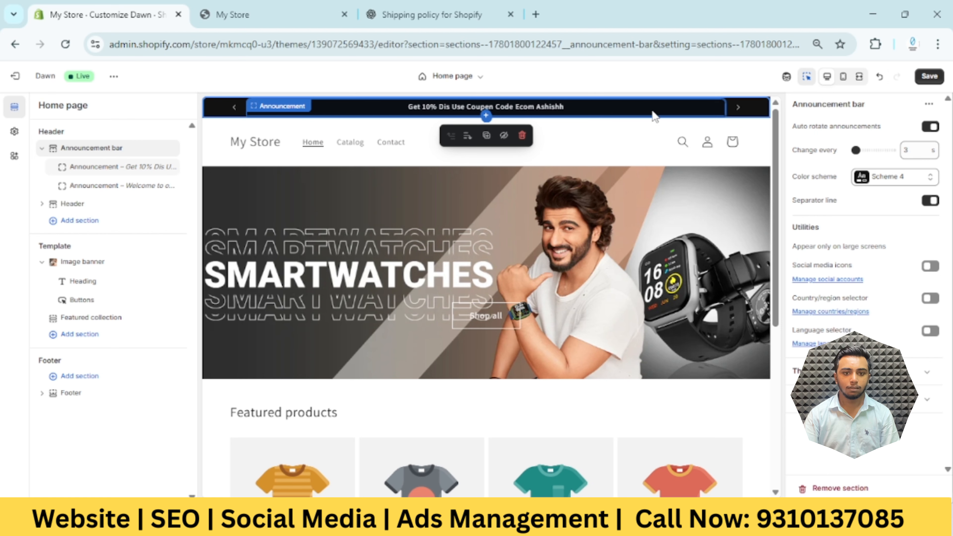
click(929, 76)
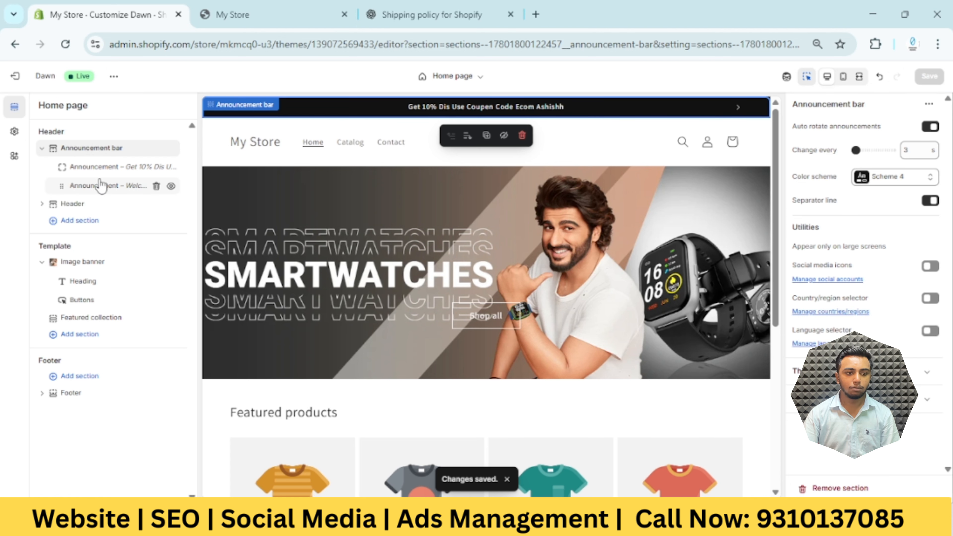
Set the ZYCRON screenshot PNG from the store's files as the logo in the theme settings
scroll(473, 178, down, 1)
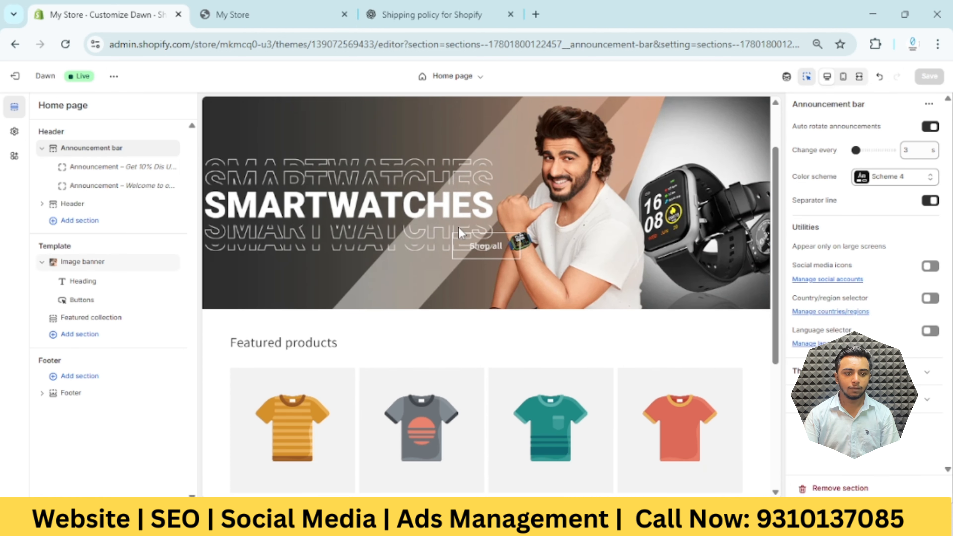
scroll(458, 227, up, 1)
click(275, 147)
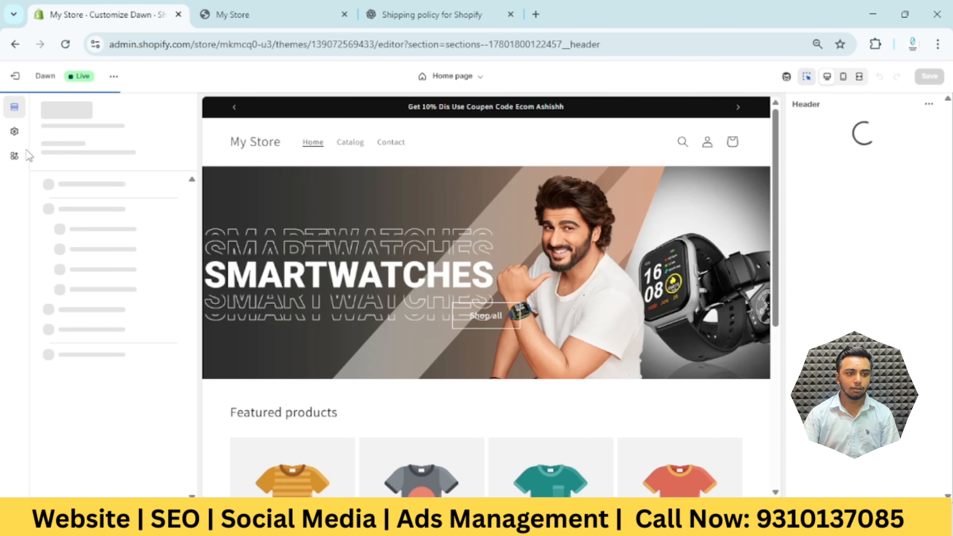
click(14, 131)
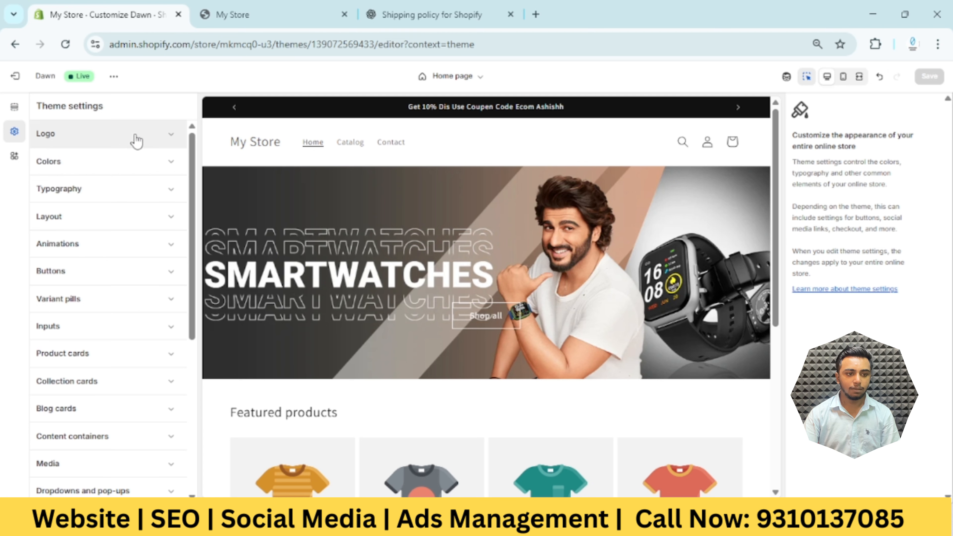
click(154, 135)
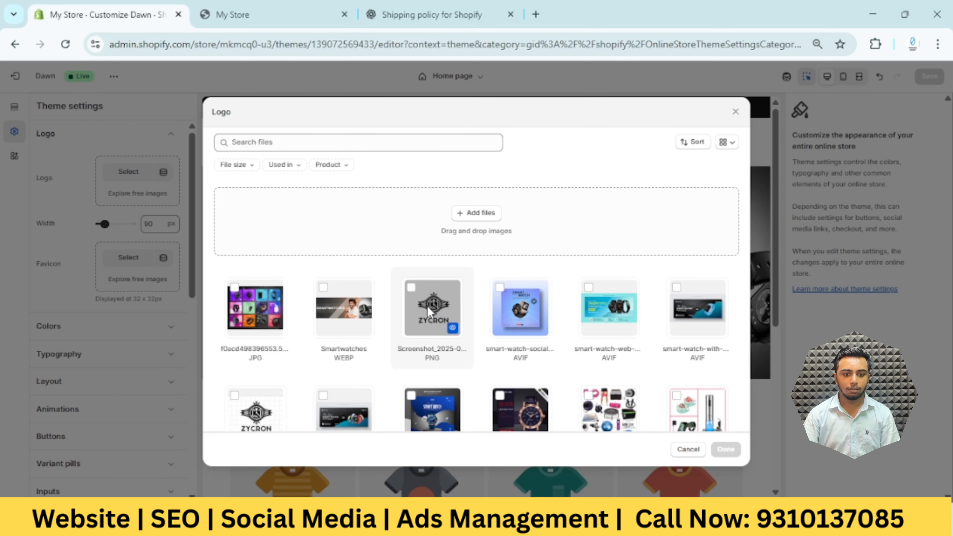
click(427, 307)
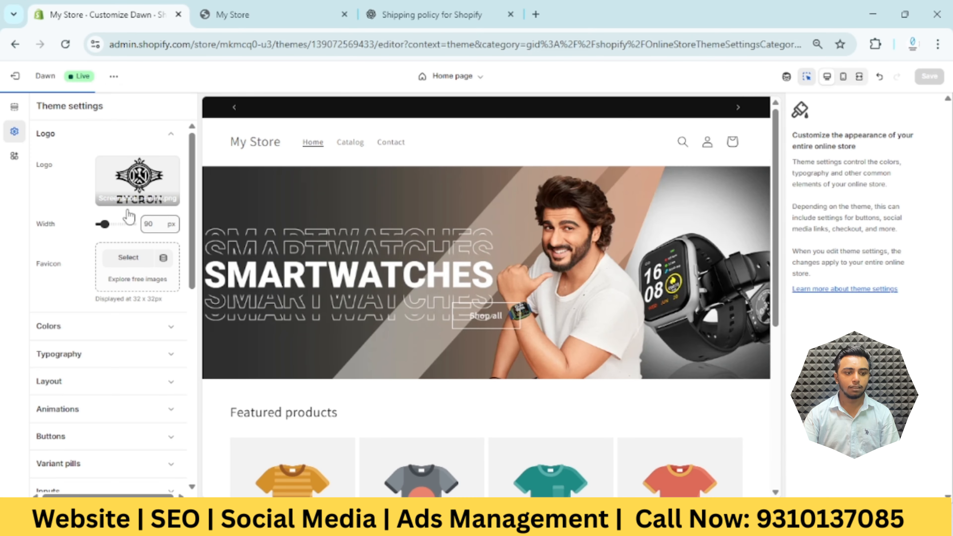
click(104, 224)
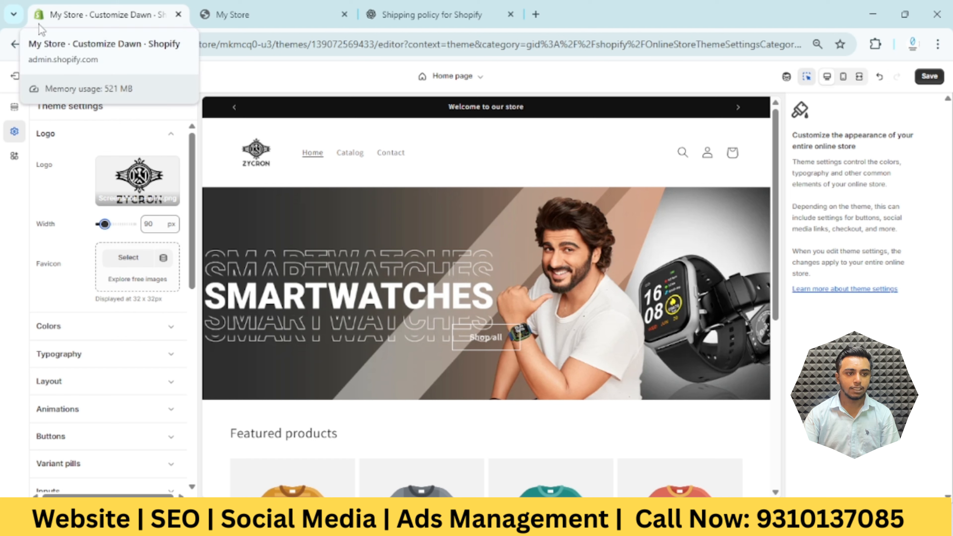
Use the same ZYCRON screenshot PNG as the store's favicon
click(104, 276)
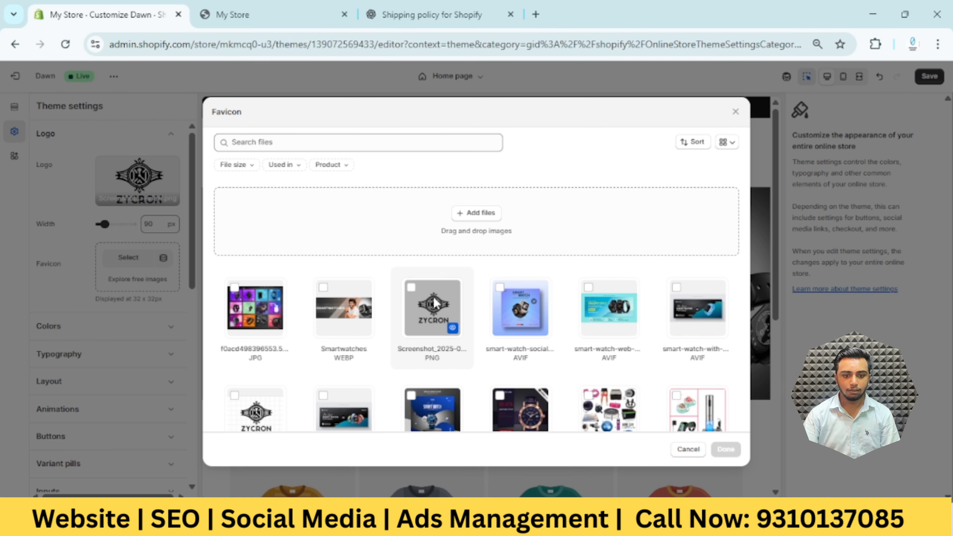
double_click(434, 303)
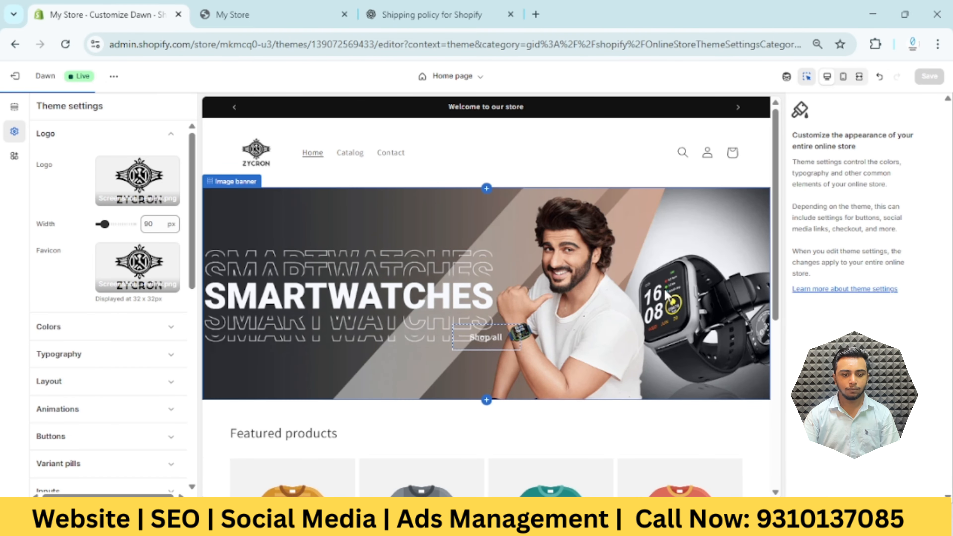
scroll(474, 295, down, 2)
scroll(559, 287, down, 2)
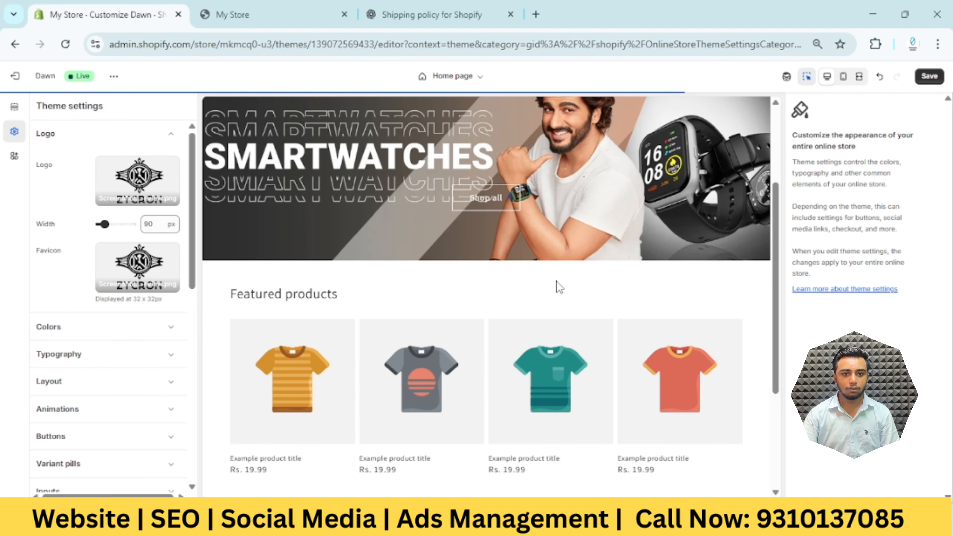
Save the logo and favicon changes and reload the live storefront in the My Store browser tab
scroll(570, 293, up, 4)
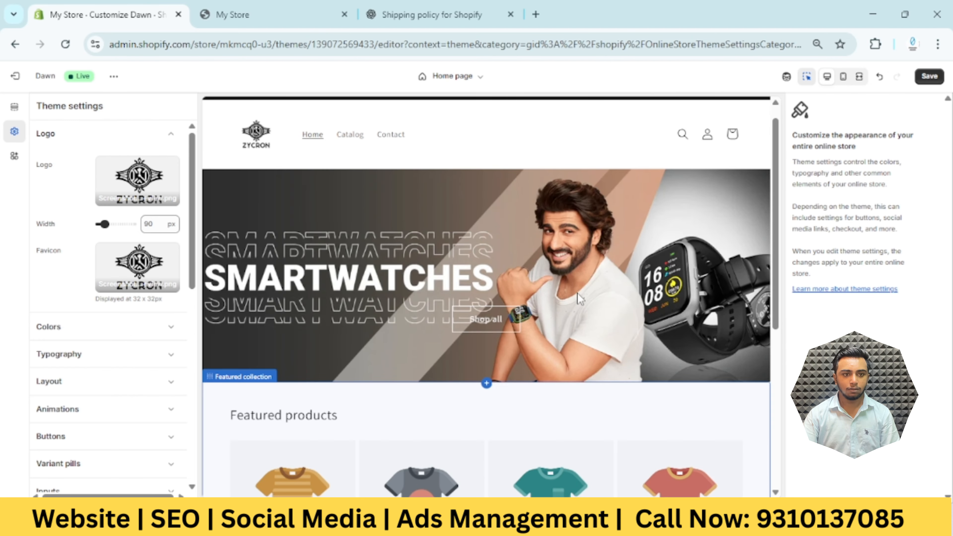
scroll(580, 299, up, 1)
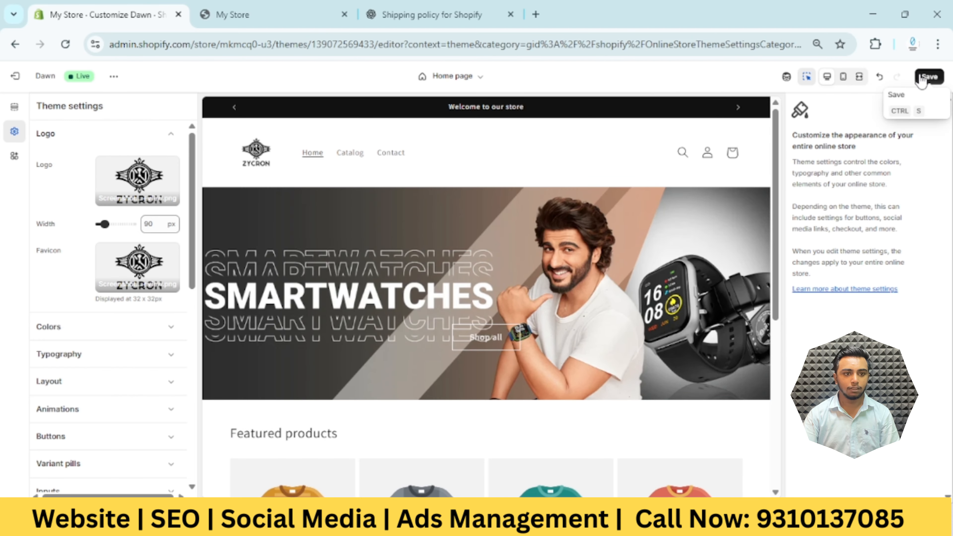
click(272, 14)
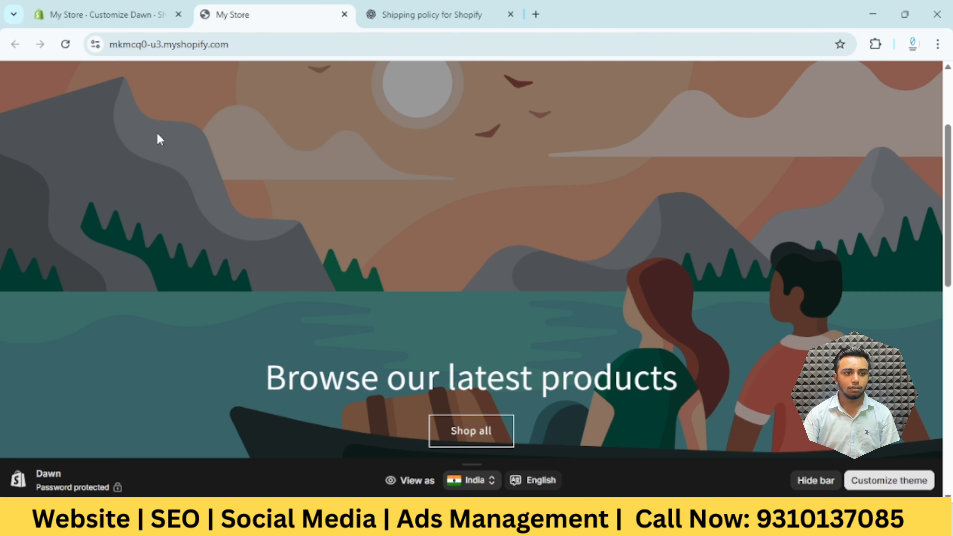
click(66, 44)
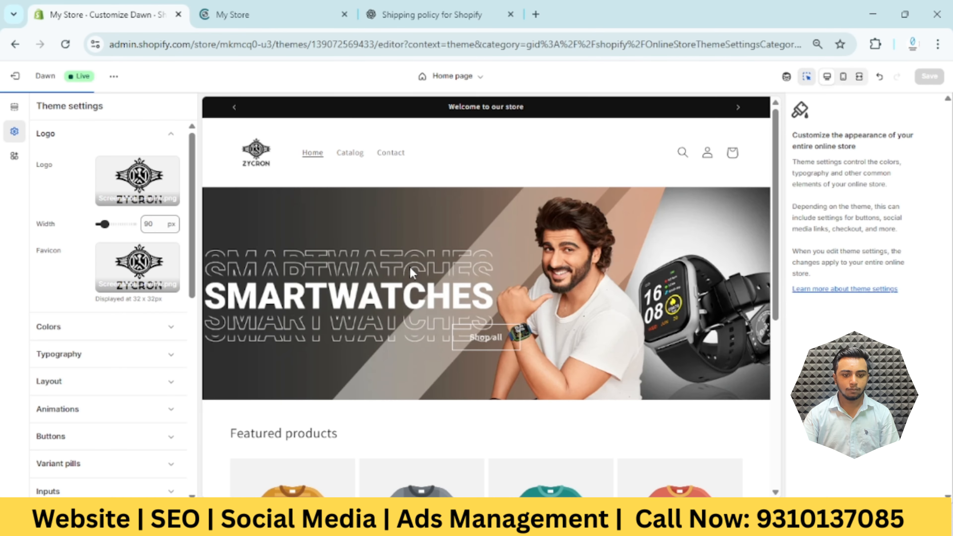
Change the featured collection's heading to "Top Selling product" and save the theme
scroll(468, 277, down, 8)
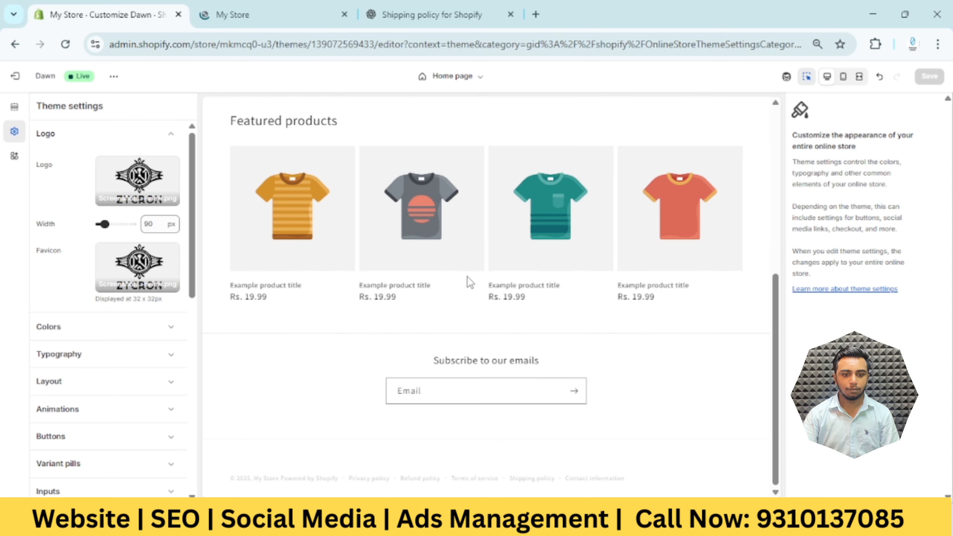
click(316, 126)
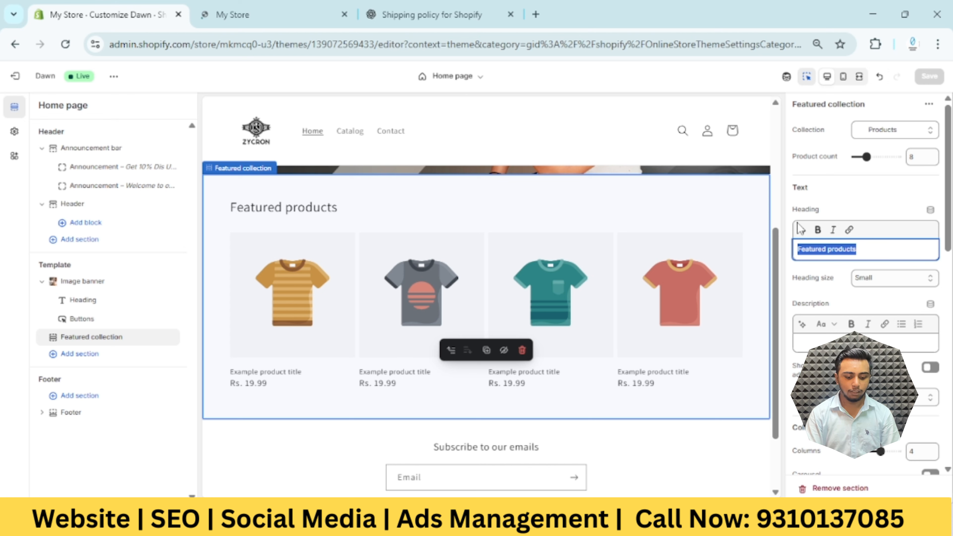
text(top S)
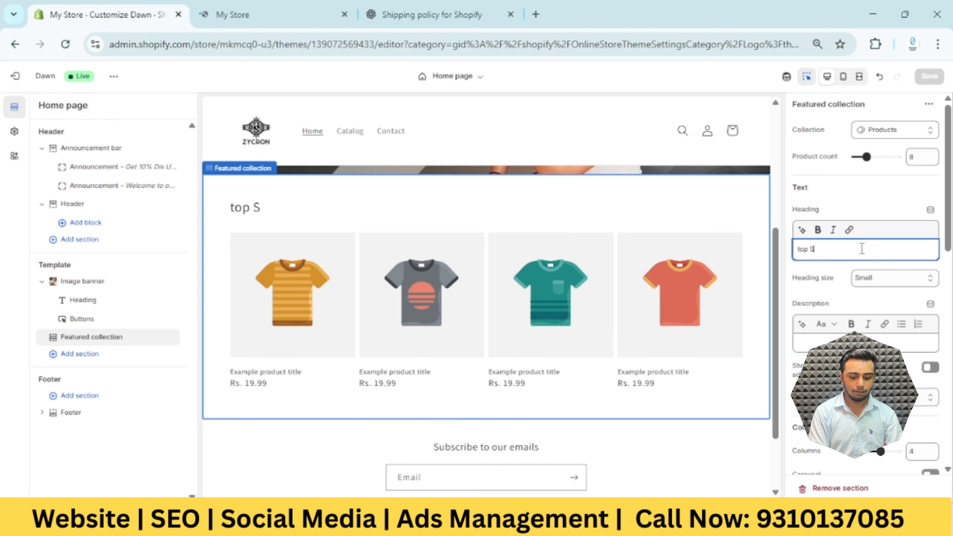
text(elling )
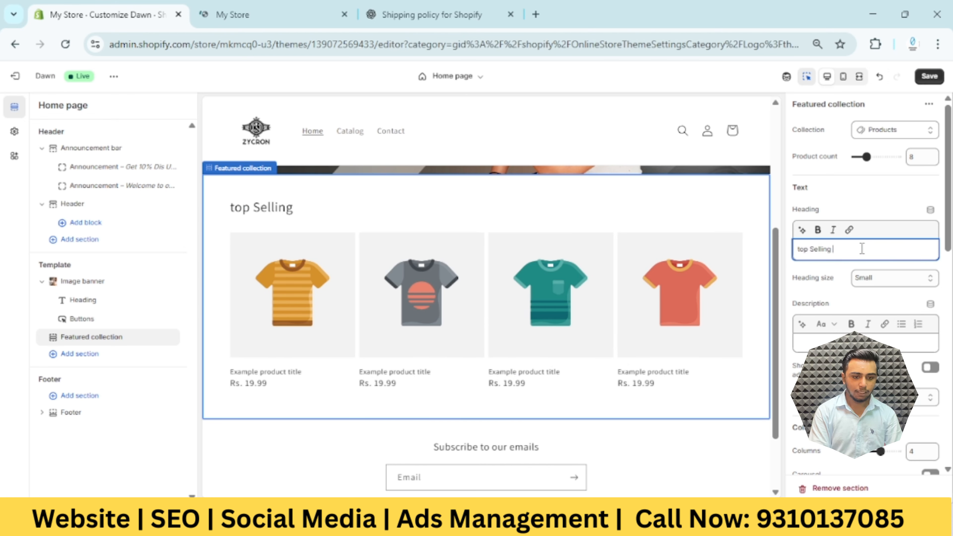
text(product)
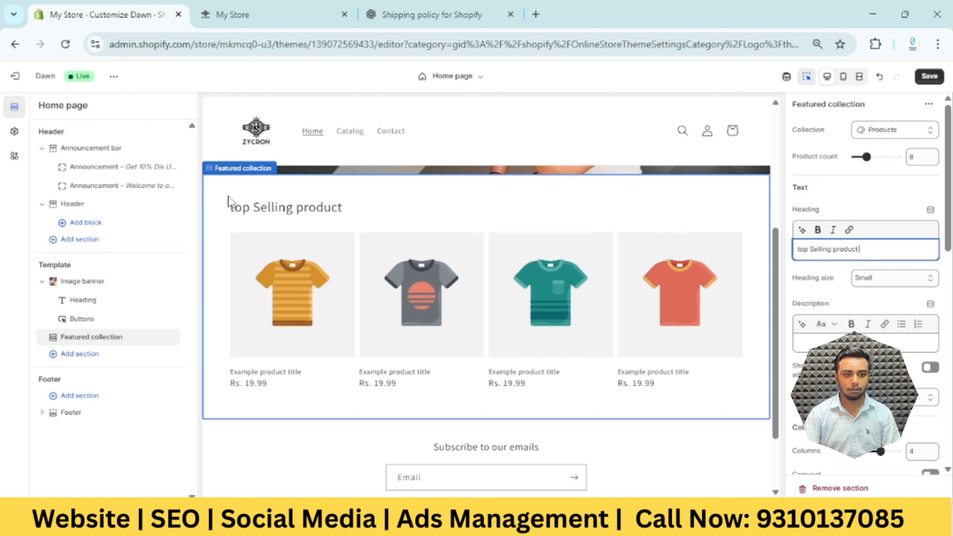
click(802, 250)
key(BackSpace)
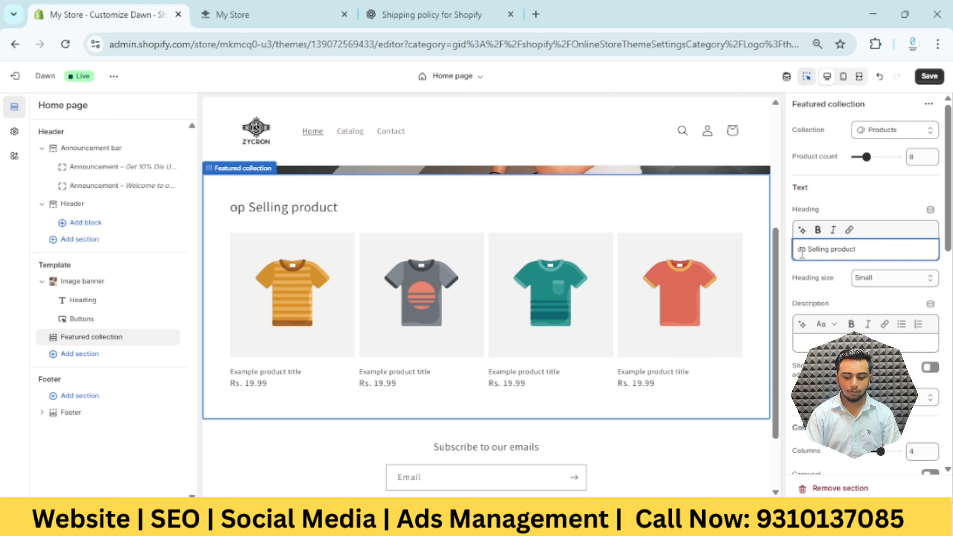
text(T)
key(BackSpace)
text(T)
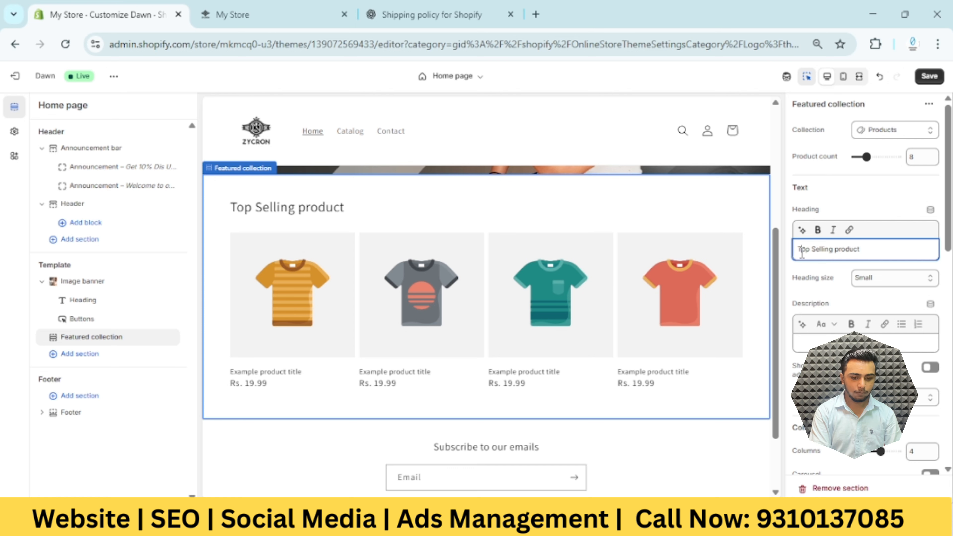
click(940, 83)
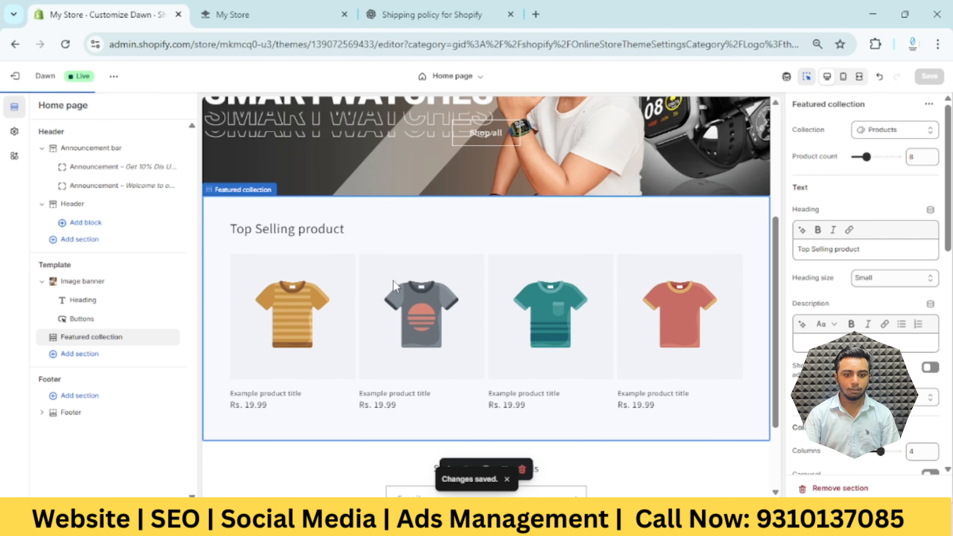
Add a Collection list section to the home page template below the featured collection
scroll(484, 348, down, 2)
scroll(487, 349, up, 4)
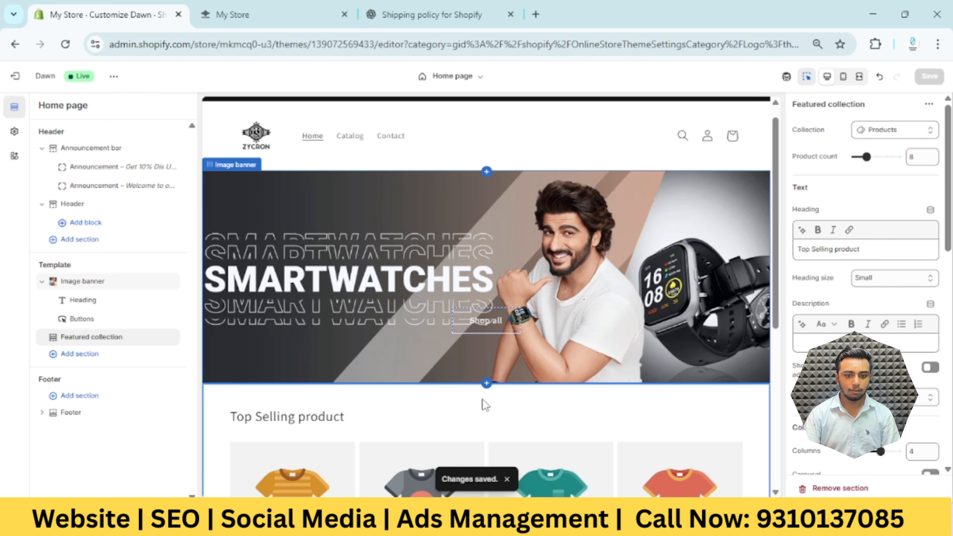
scroll(482, 400, down, 5)
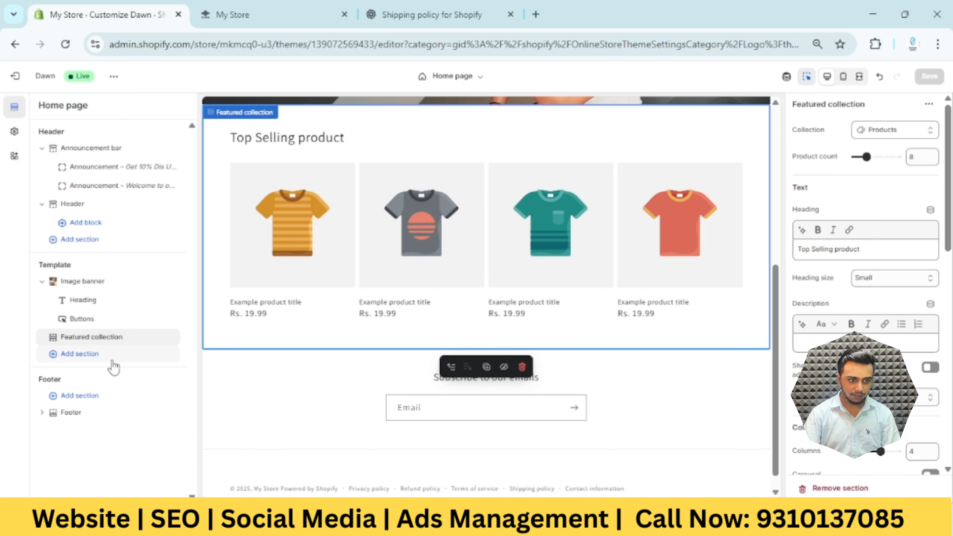
click(86, 358)
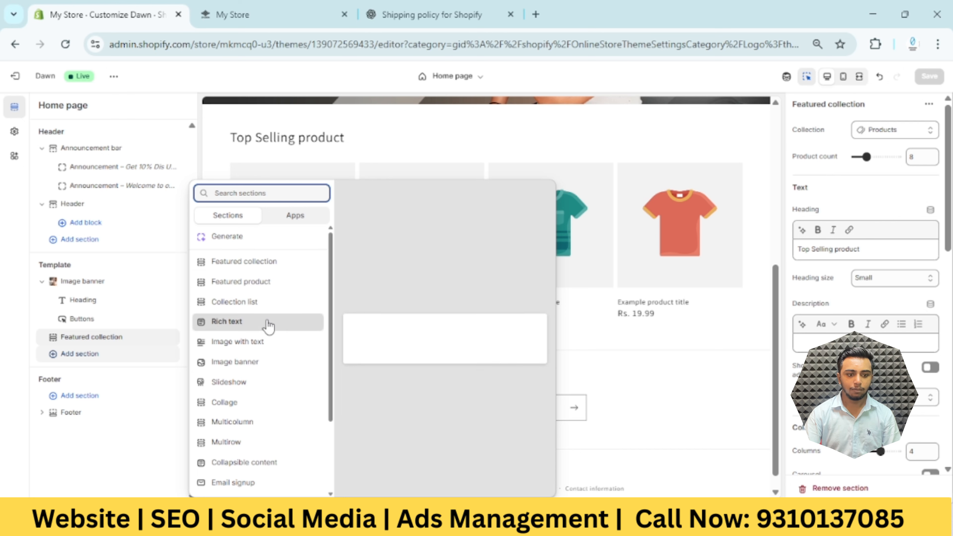
key(Escape)
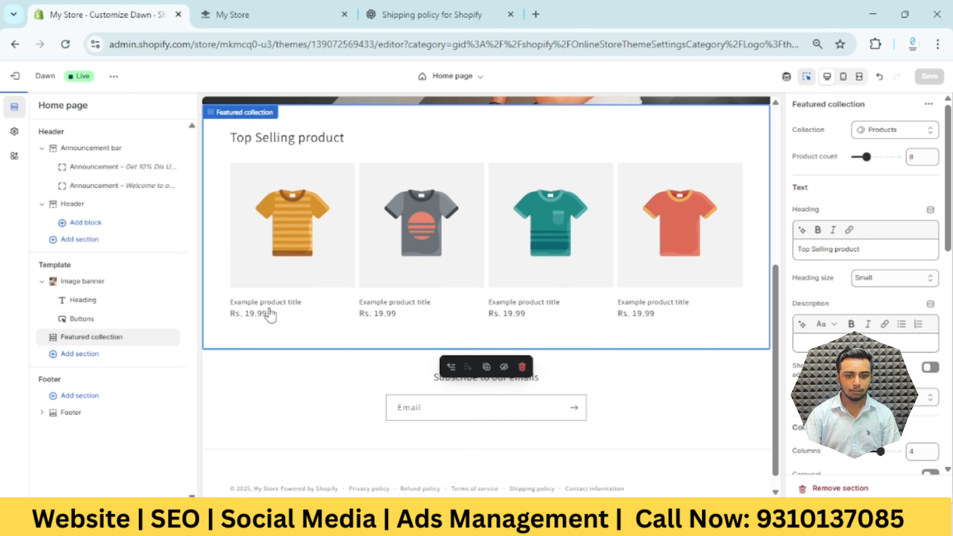
scroll(392, 357, down, 3)
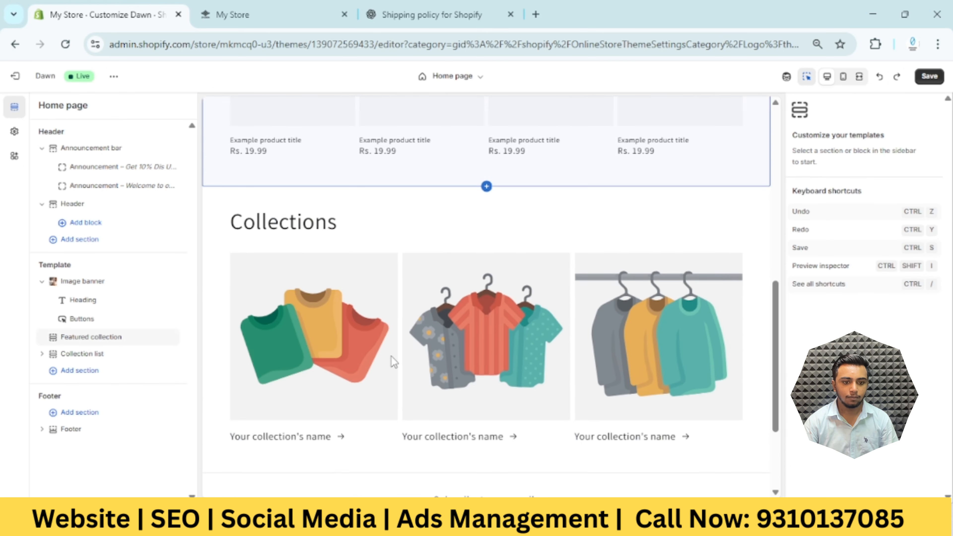
scroll(375, 215, down, 3)
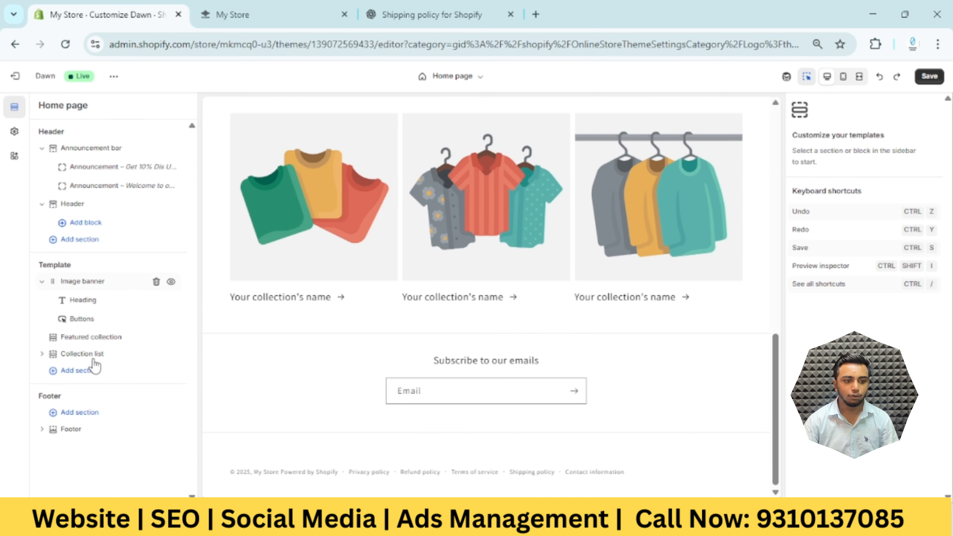
Add an Image with text section followed by an Image banner section below the collection list
click(96, 370)
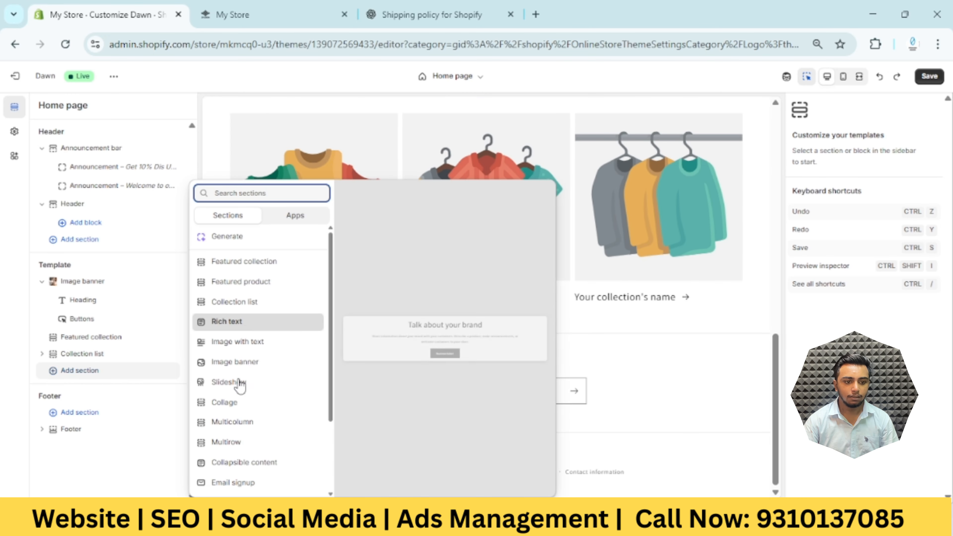
click(262, 349)
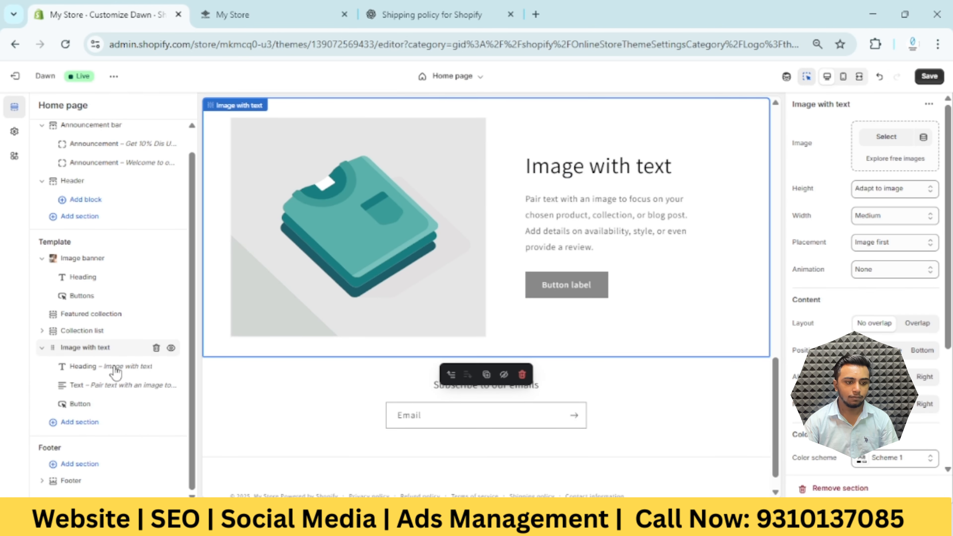
click(75, 424)
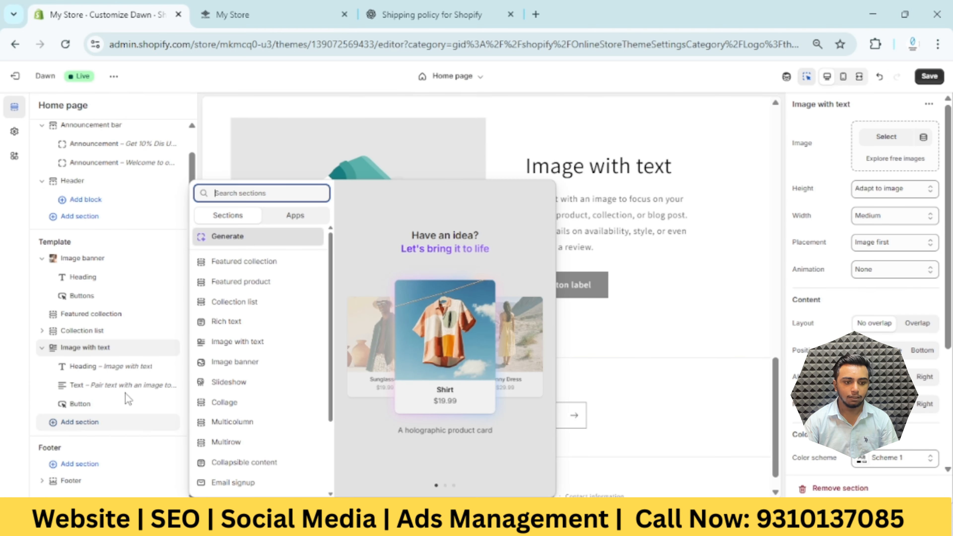
click(278, 366)
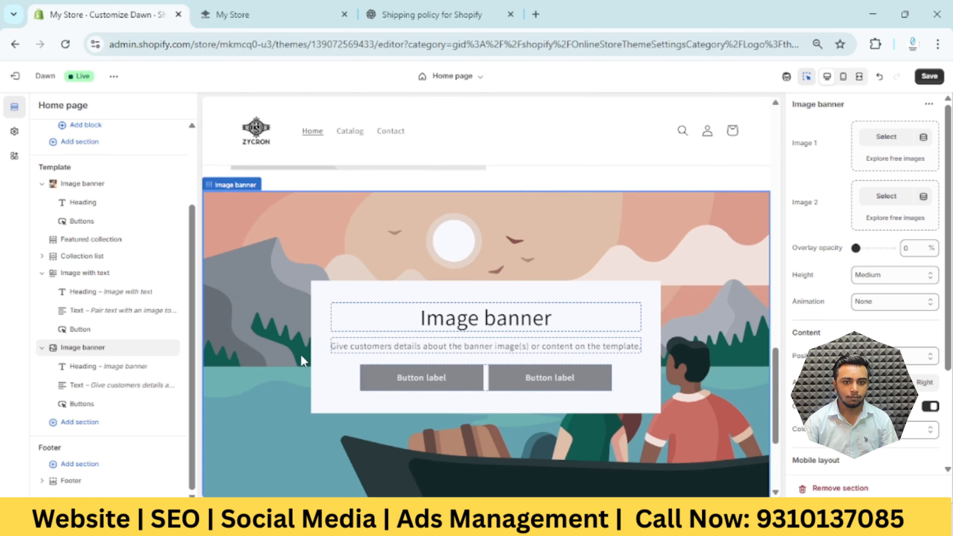
scroll(303, 360, up, 8)
scroll(303, 360, down, 10)
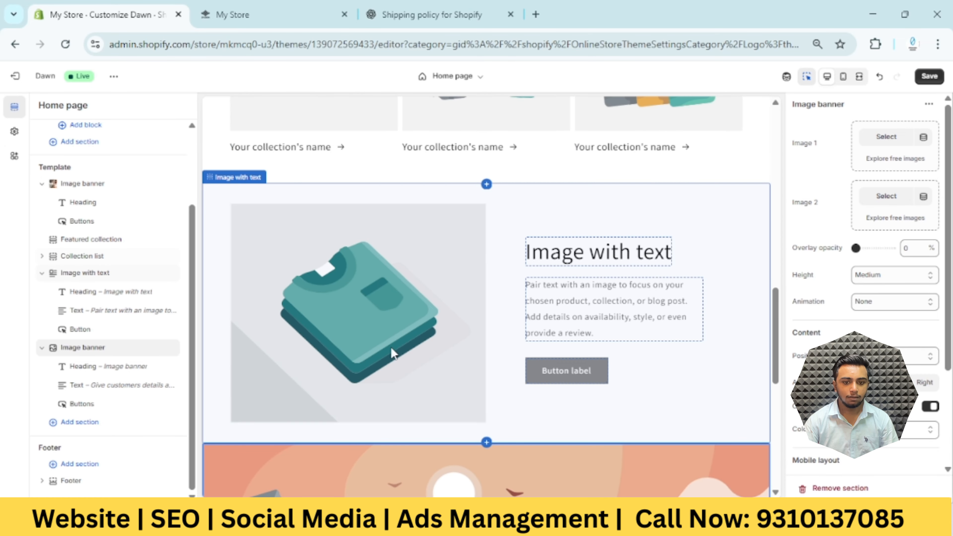
scroll(573, 291, down, 7)
scroll(577, 329, up, 6)
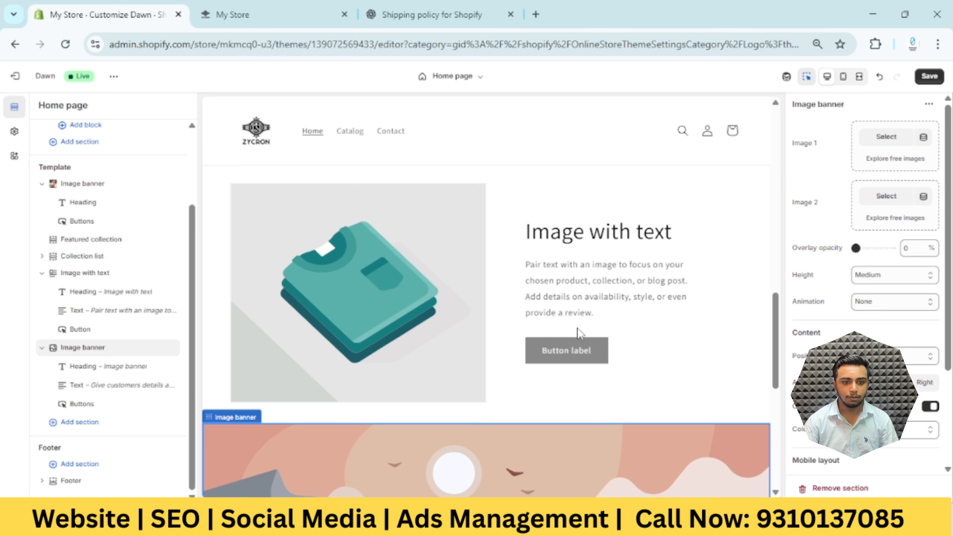
scroll(570, 342, up, 5)
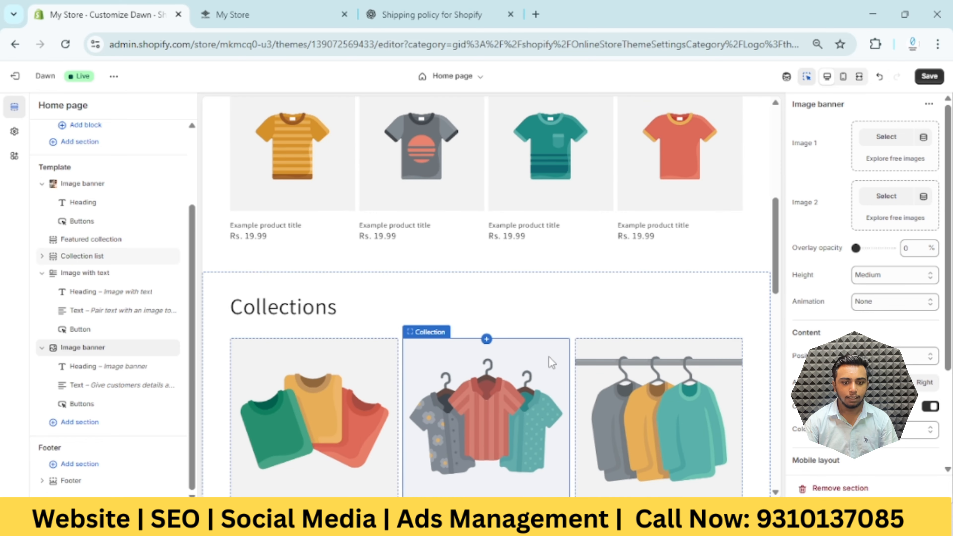
Set the smart-watch-social AVIF from the store's files as the image of the Image with text section
scroll(471, 389, down, 6)
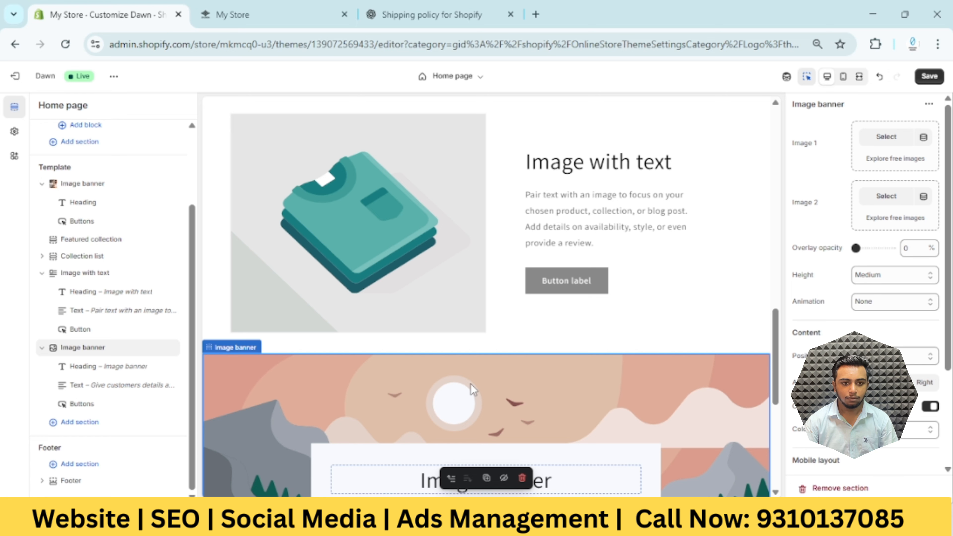
click(396, 263)
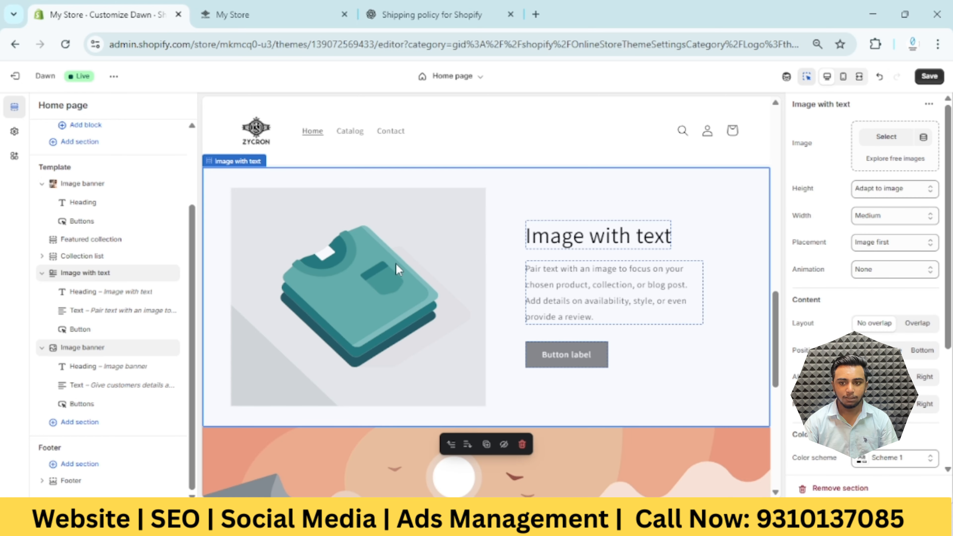
click(396, 264)
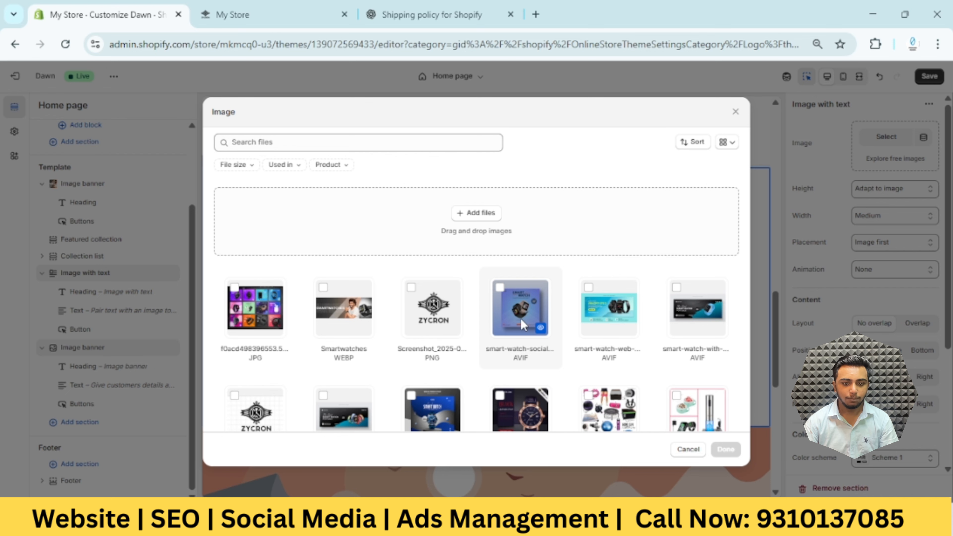
click(520, 308)
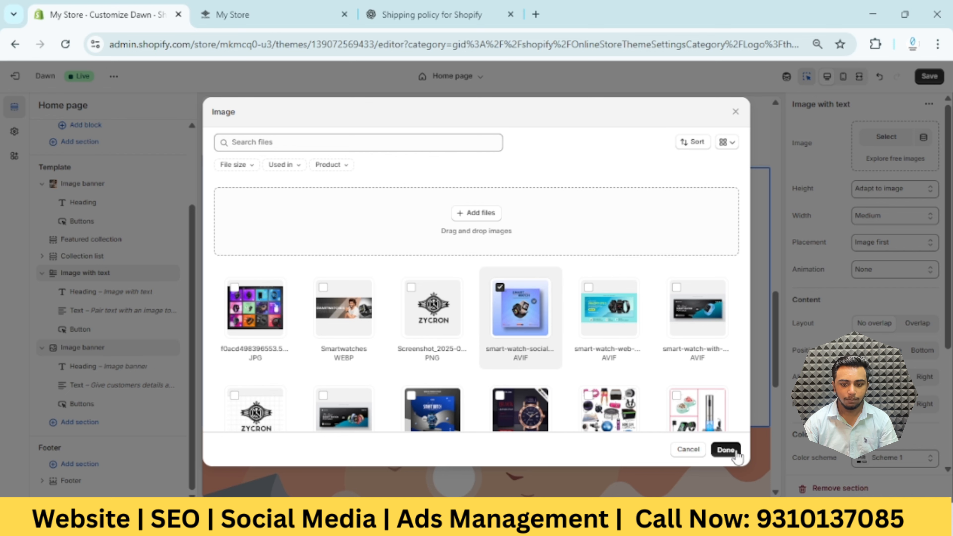
click(736, 454)
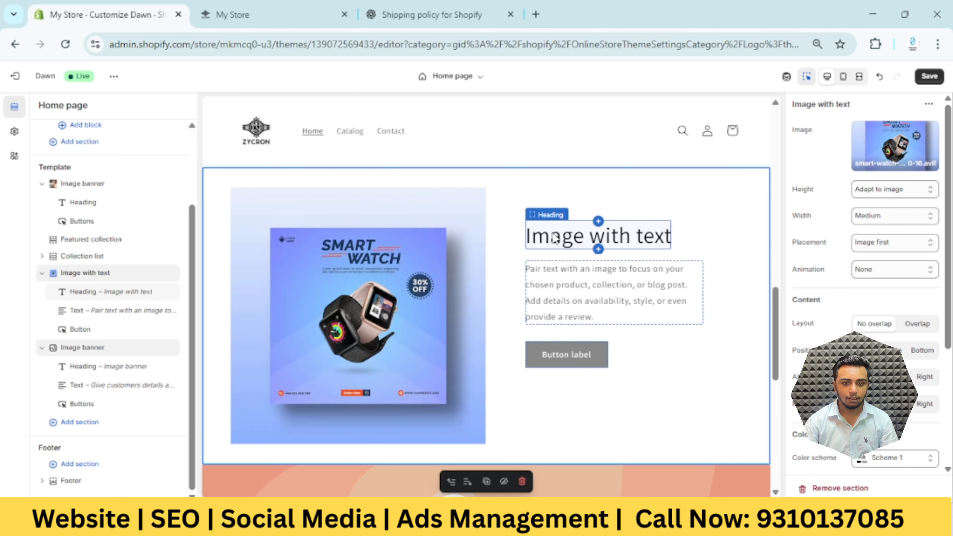
Change the Image with text section's heading to "Smart Watch" and save the theme
click(605, 239)
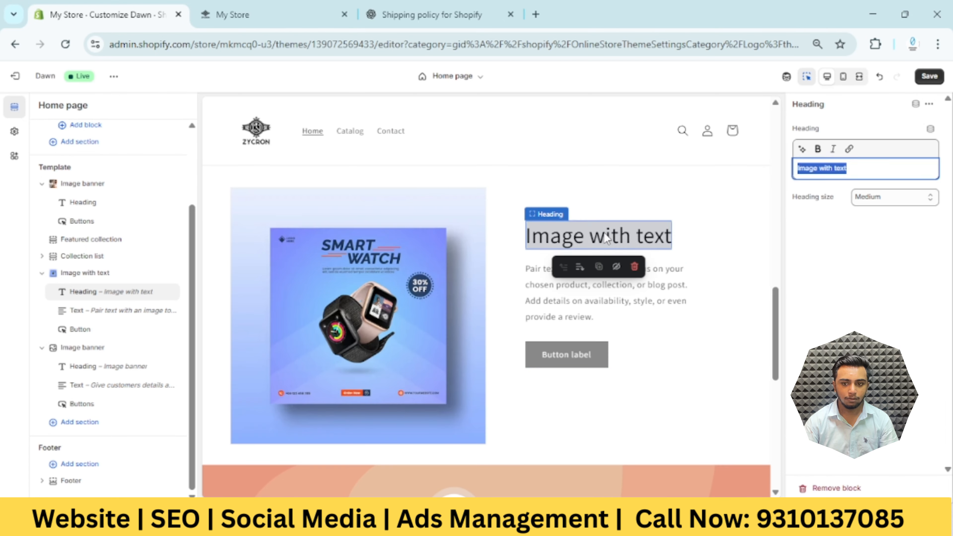
text(ma)
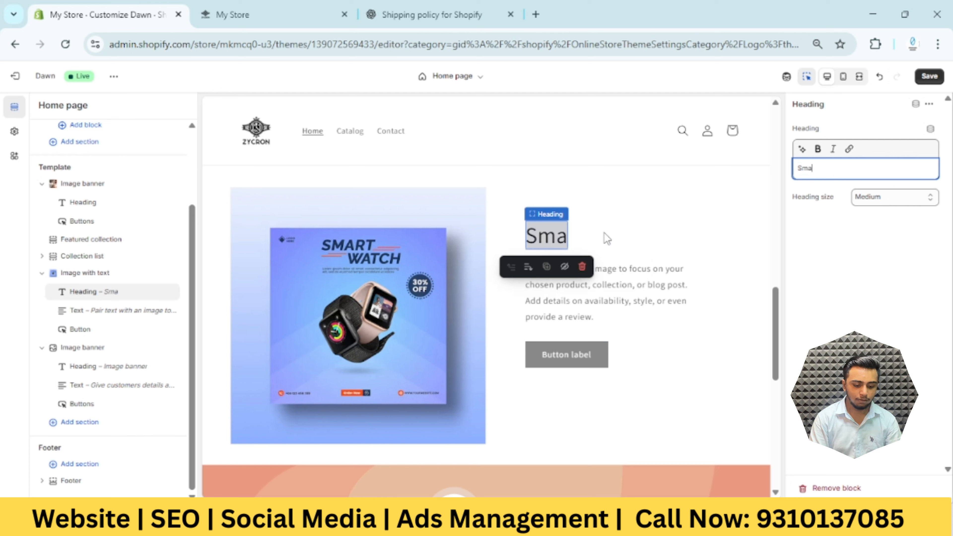
text(rt Watch)
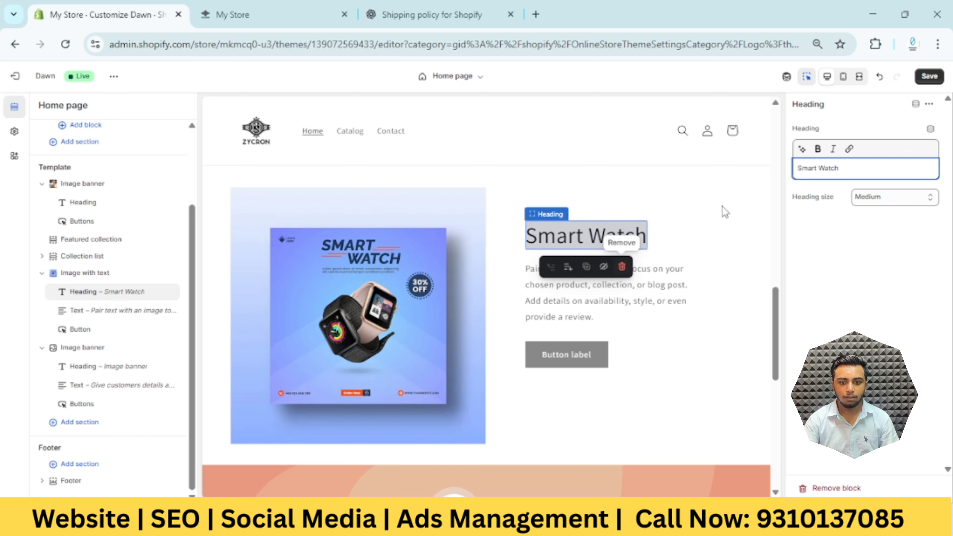
click(929, 76)
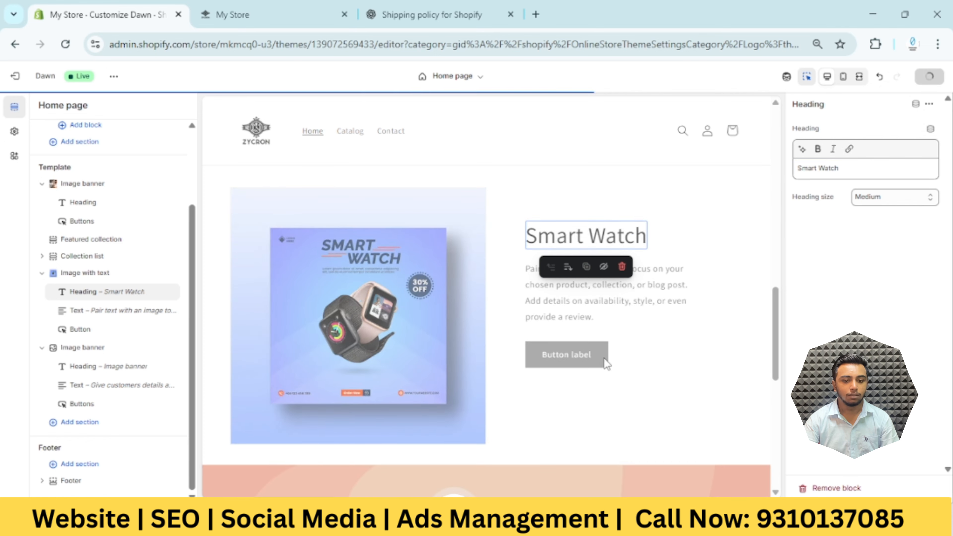
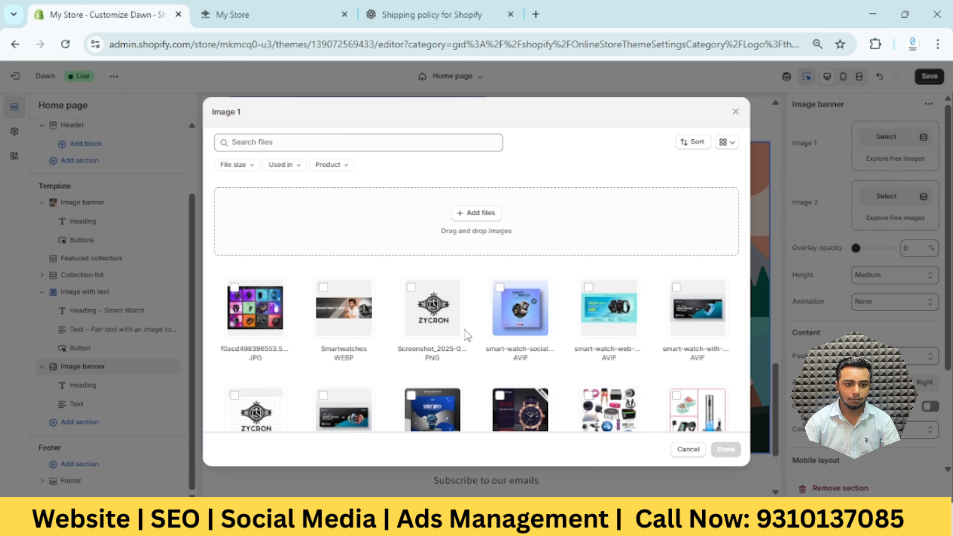
Set the smart-watch-advertises JPG from the store's files as Image 1 of the lower Image banner section
scroll(338, 361, down, 4)
scroll(336, 364, up, 2)
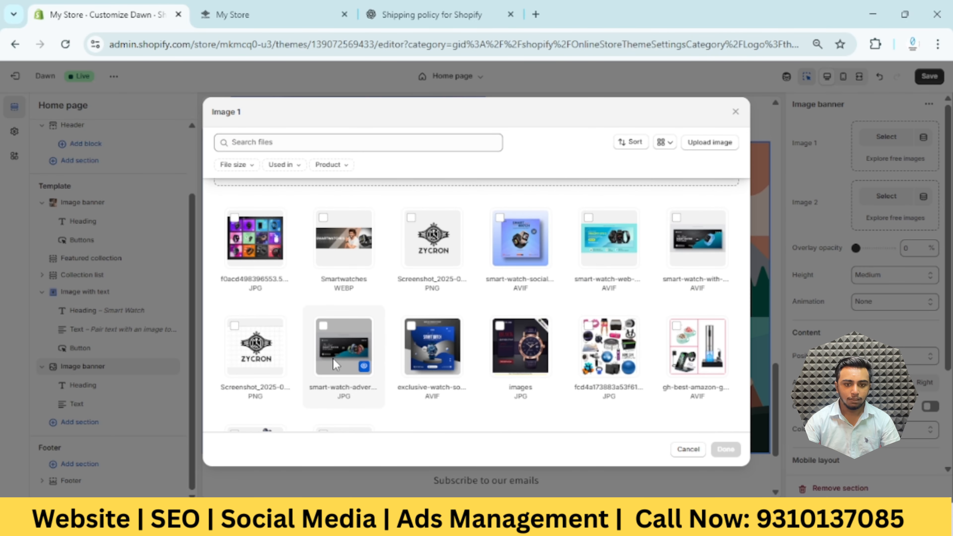
click(342, 350)
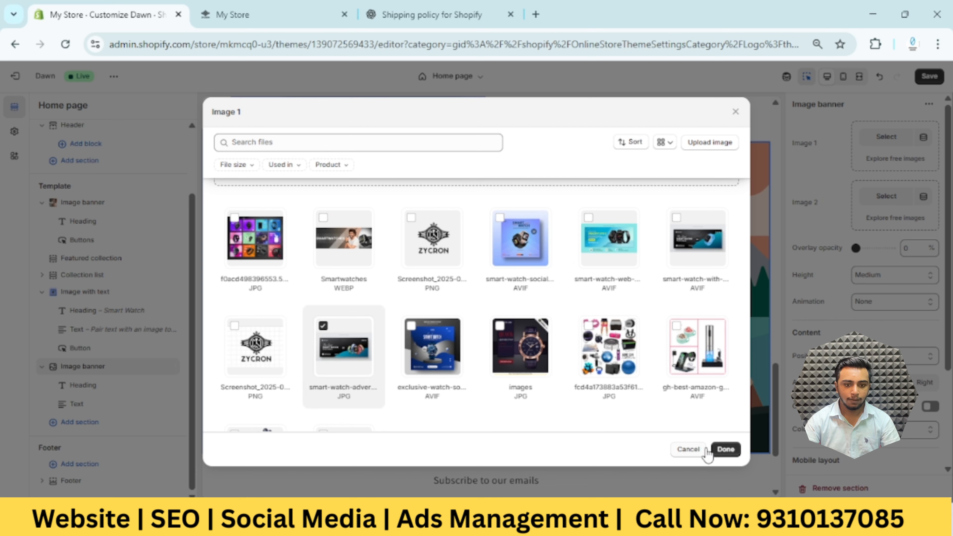
click(725, 449)
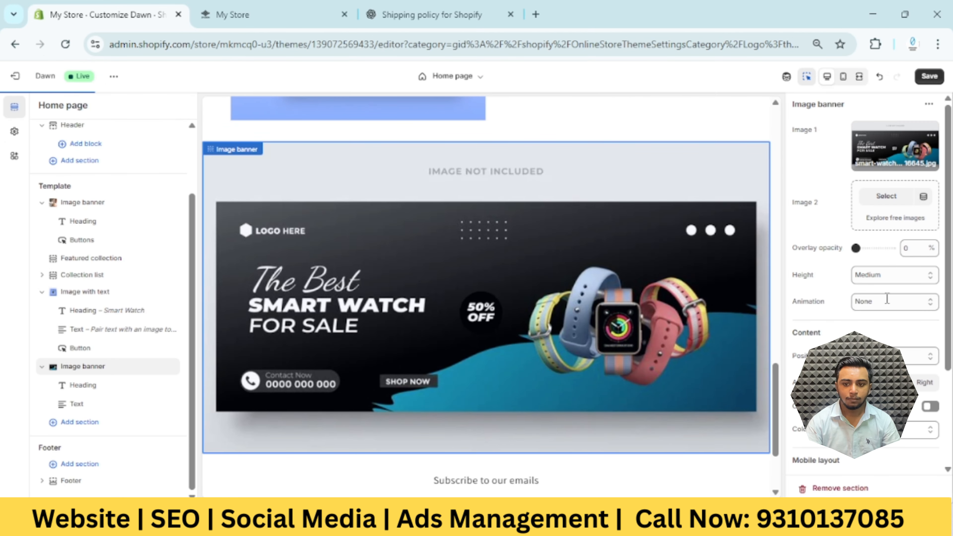
Set the lower Image banner's height to Adapt to first image and save the theme
click(901, 276)
click(894, 292)
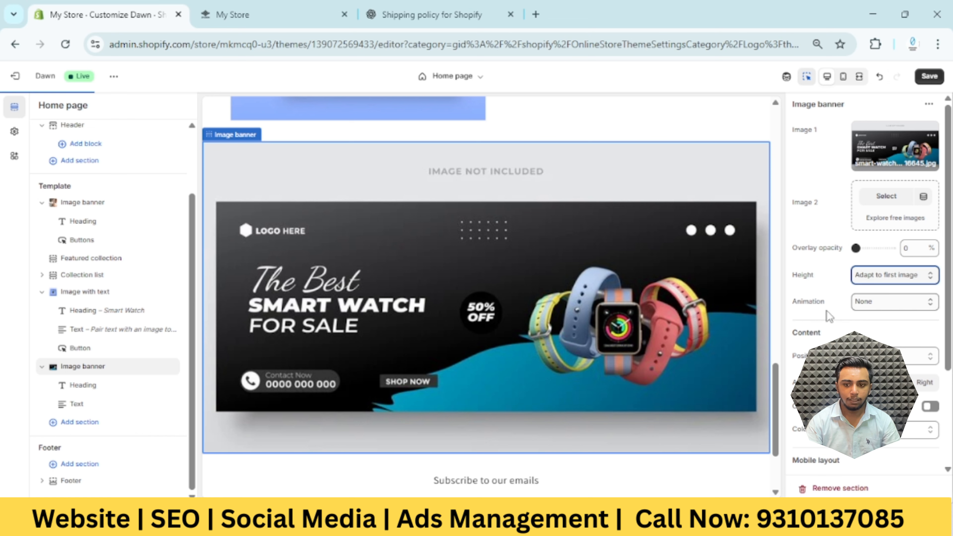
scroll(753, 334, up, 4)
scroll(753, 334, down, 3)
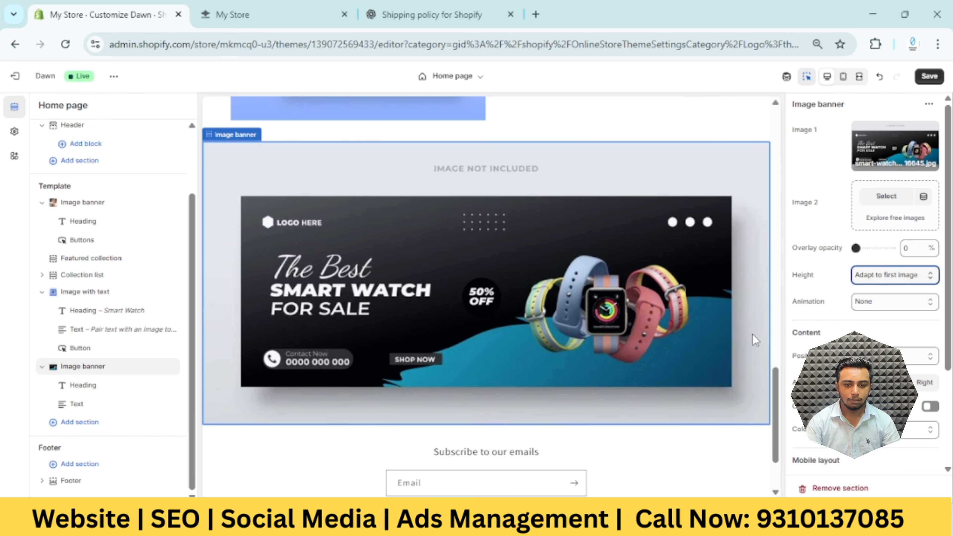
scroll(725, 338, up, 1)
scroll(725, 338, up, 11)
scroll(724, 344, down, 8)
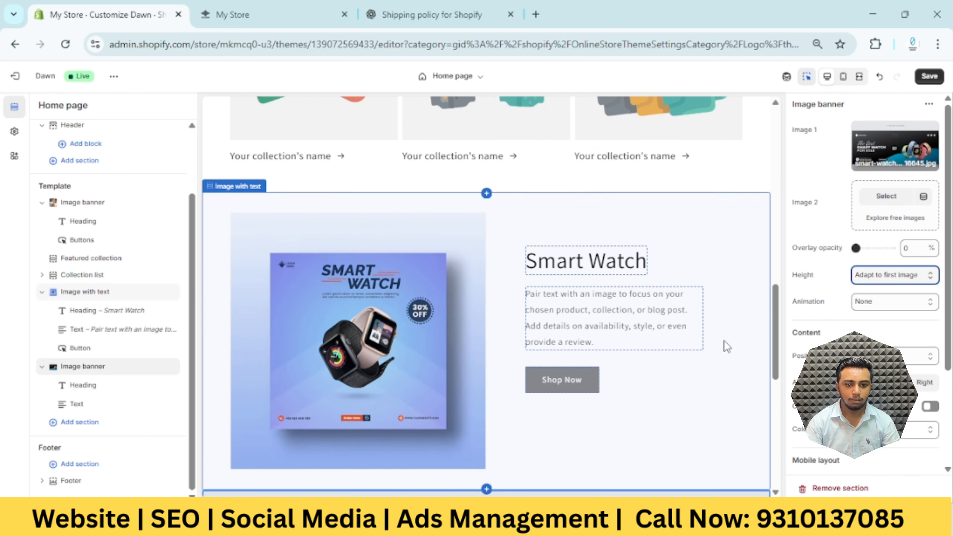
click(919, 77)
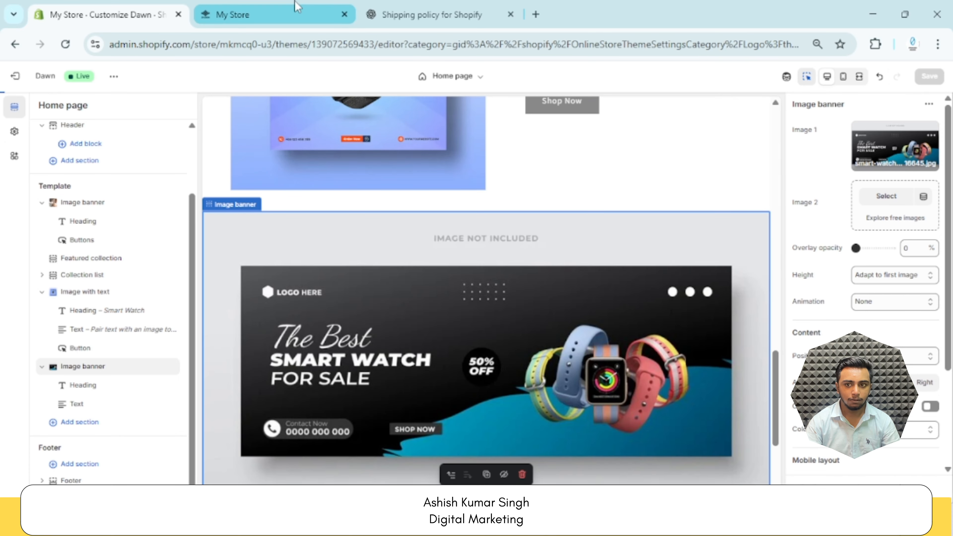
Reload the live storefront home page and check the sections down to the new smartwatch banner
mouse_move(296, 7)
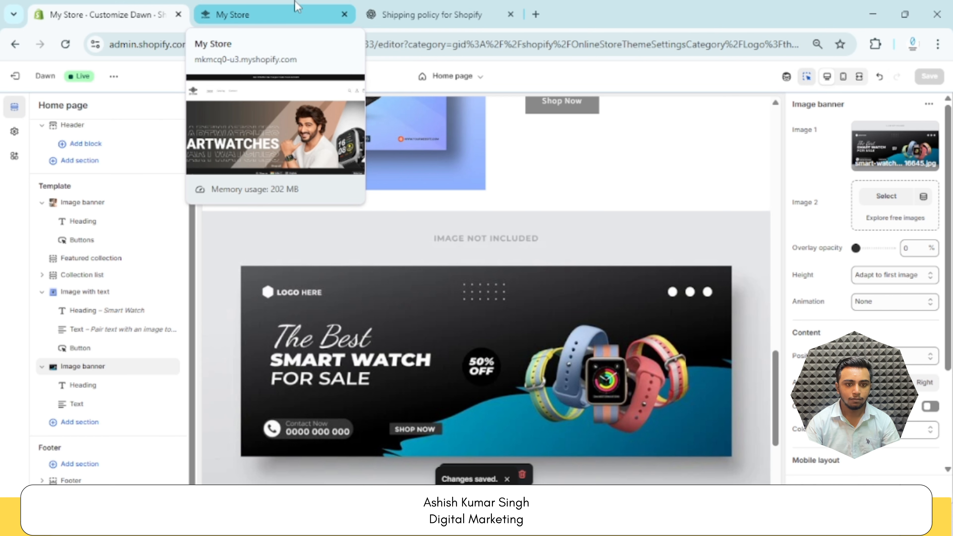
click(296, 7)
key(F5)
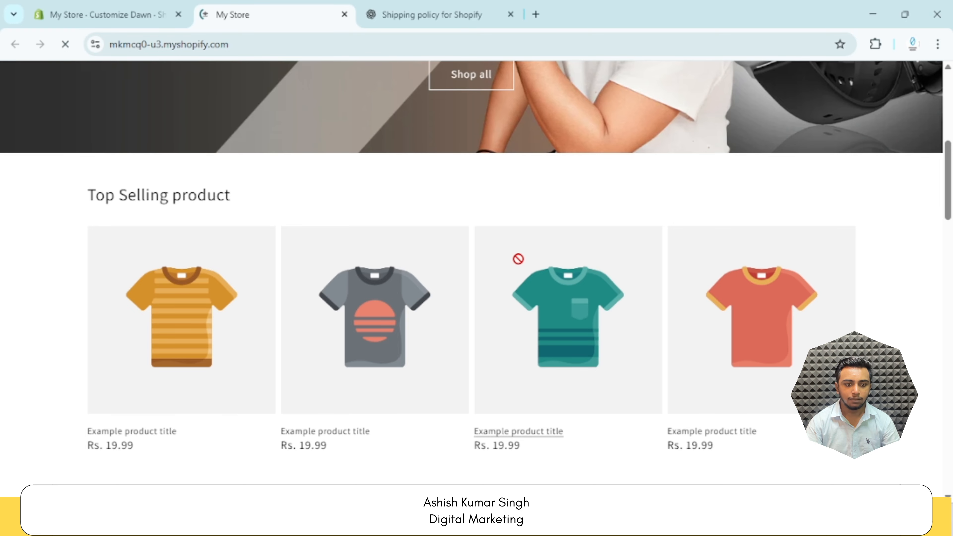
scroll(519, 259, down, 15)
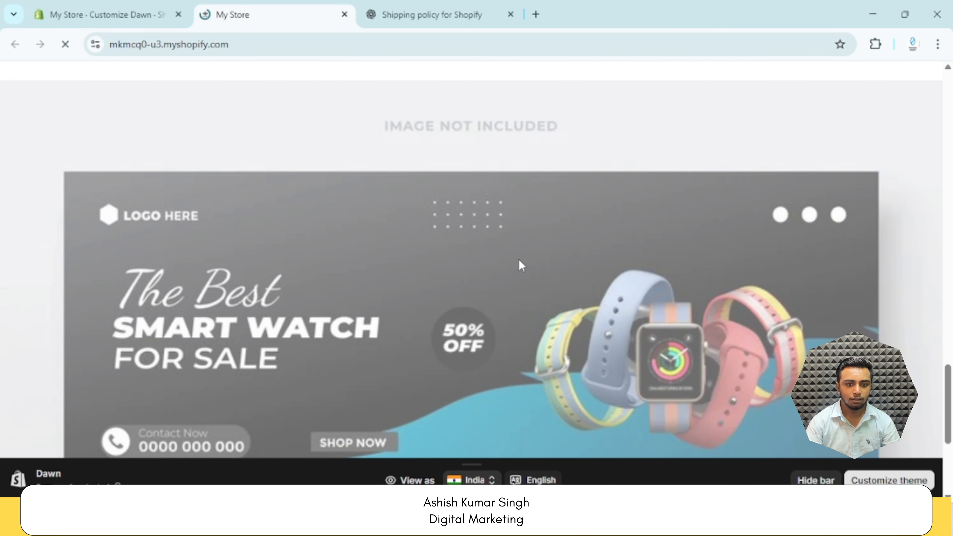
scroll(519, 260, up, 15)
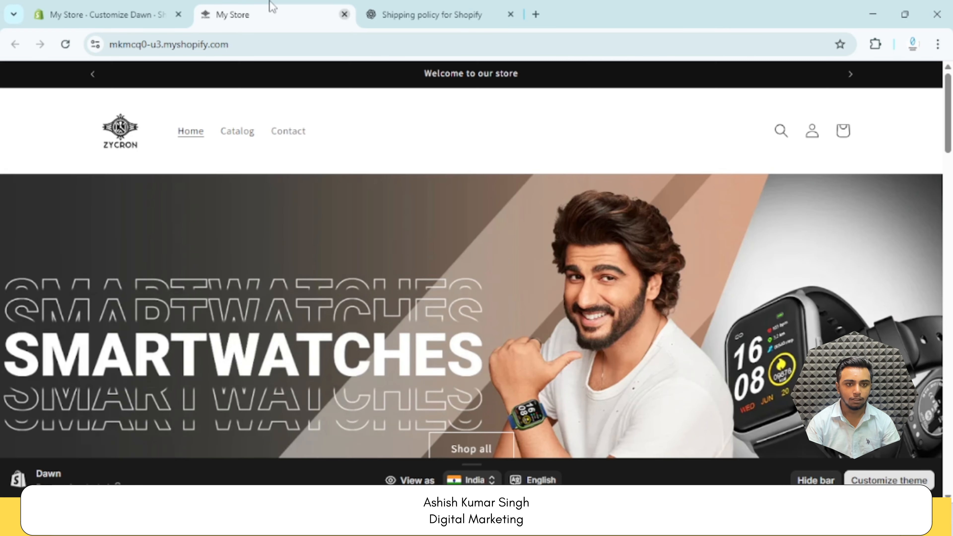
Exit the theme editor to the store's Products page and view the product import options without importing
click(111, 15)
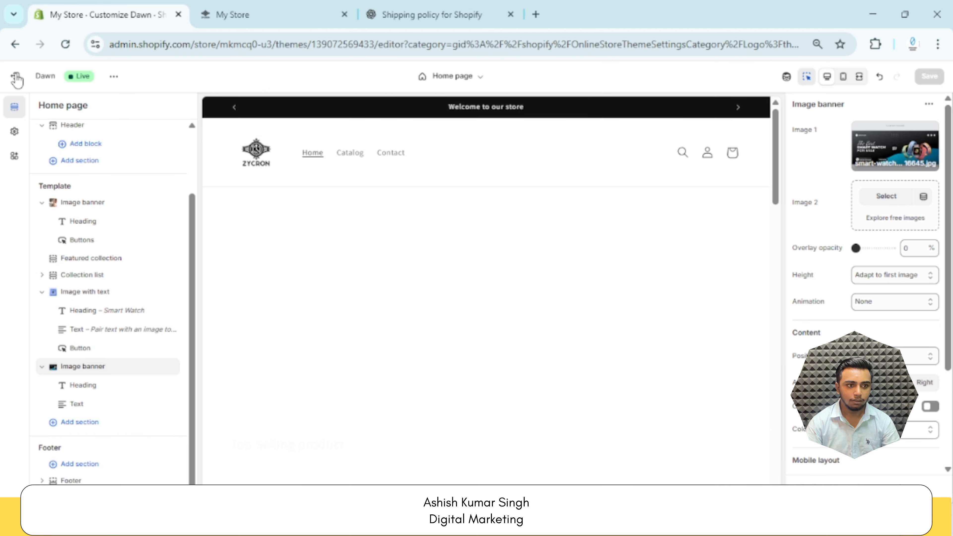
click(21, 79)
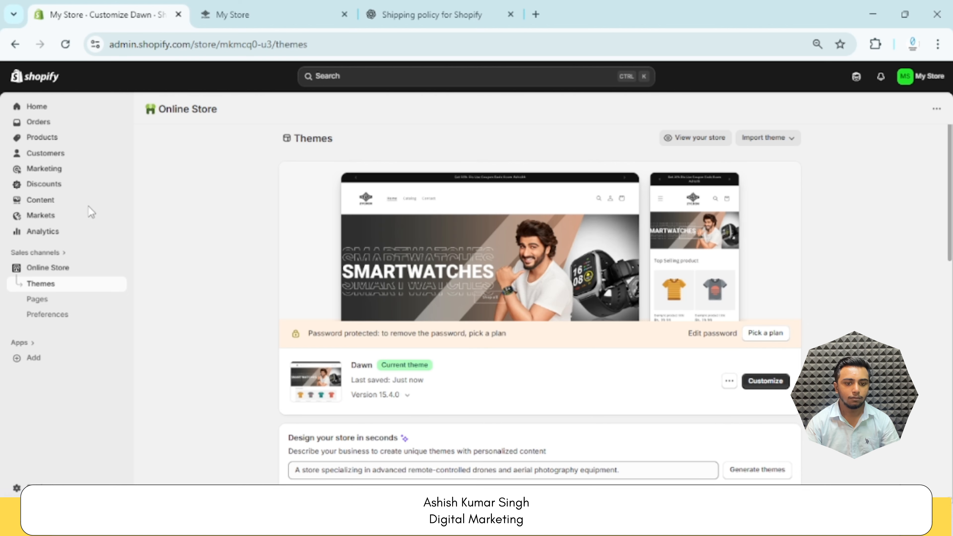
click(64, 138)
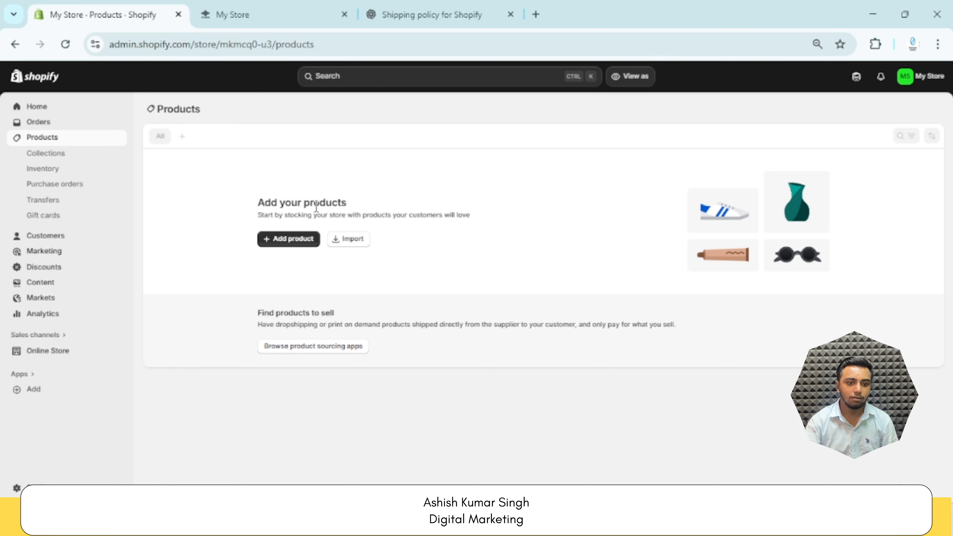
click(366, 247)
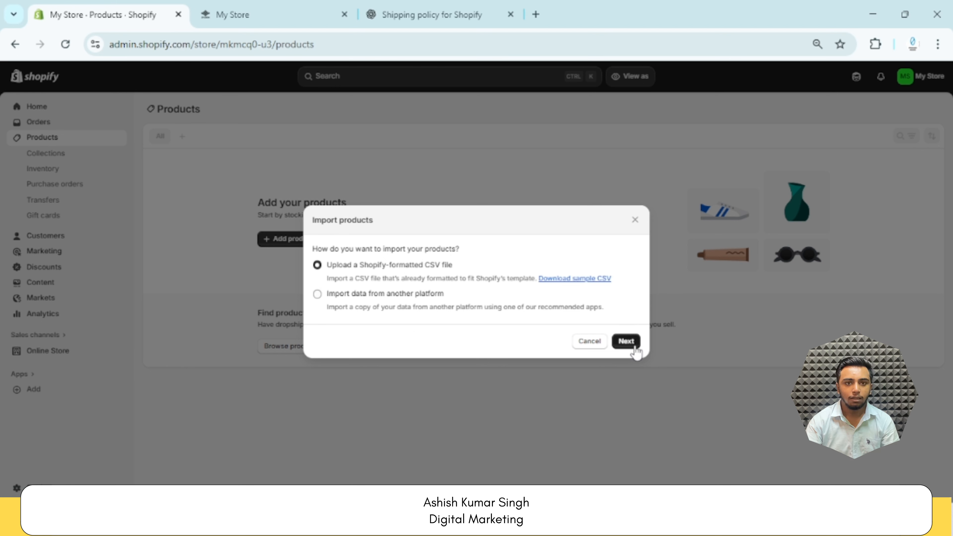
click(635, 220)
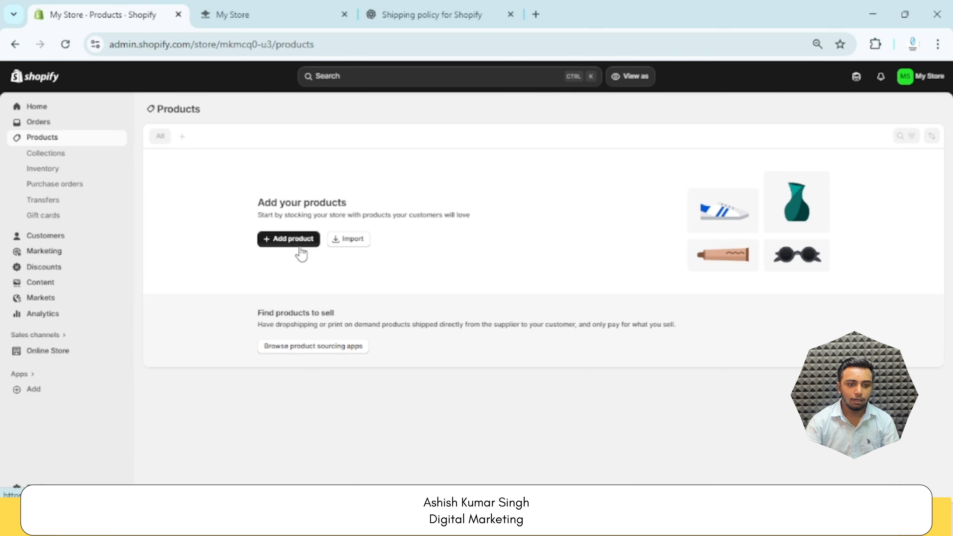
Add a new product titled "Smart Watch i20" and save it
click(295, 240)
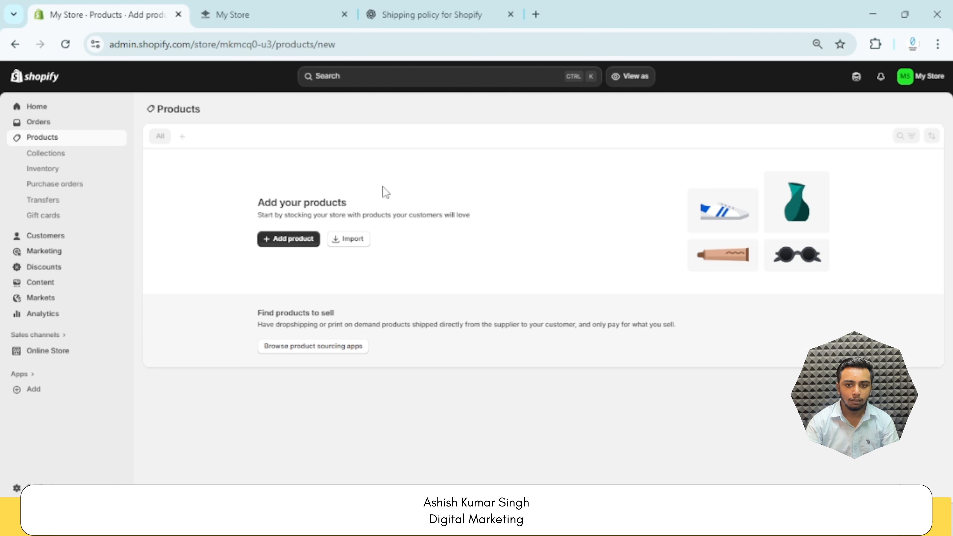
click(400, 153)
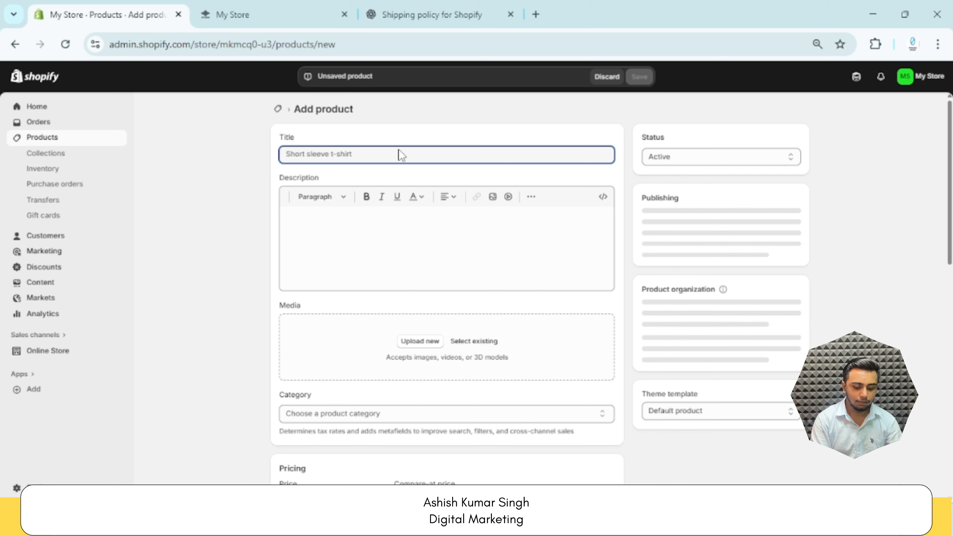
text(Smart Watch i20)
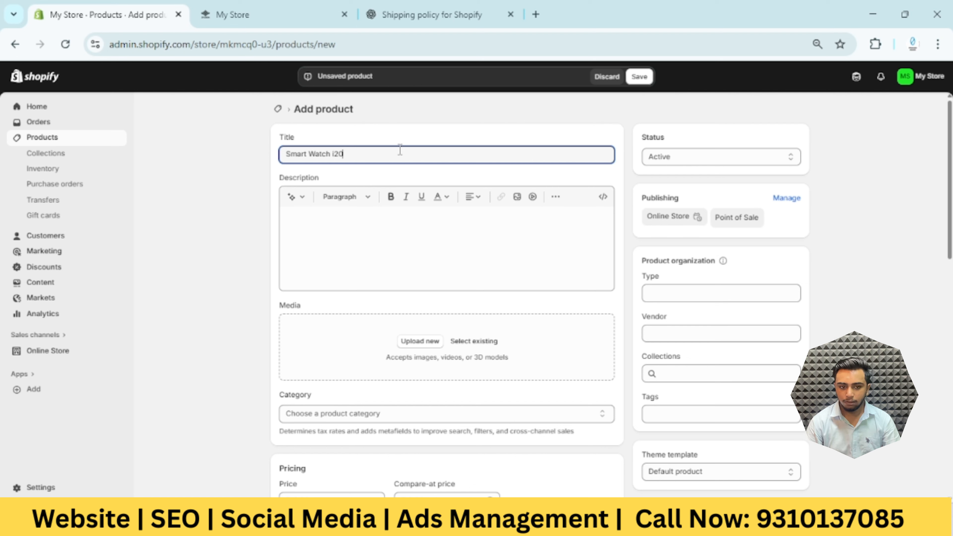
click(415, 241)
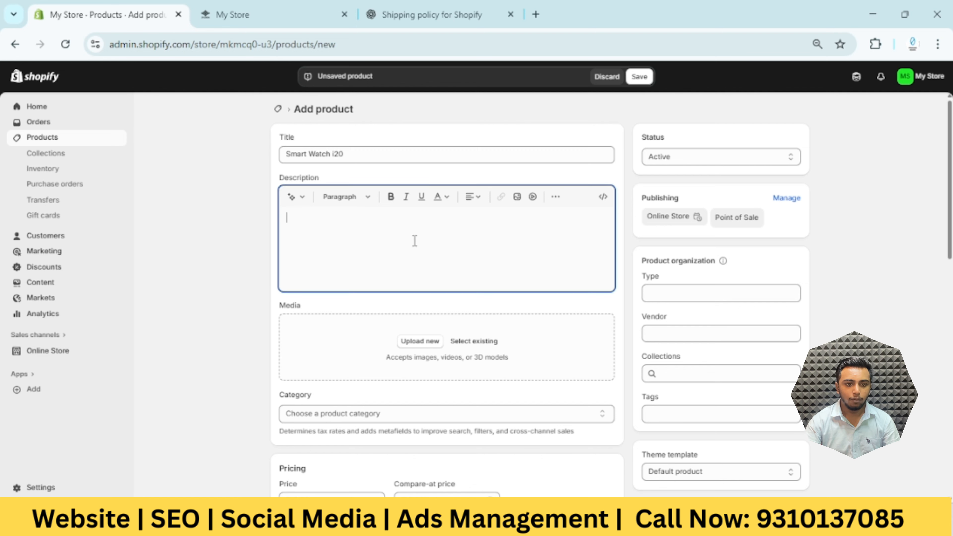
click(639, 78)
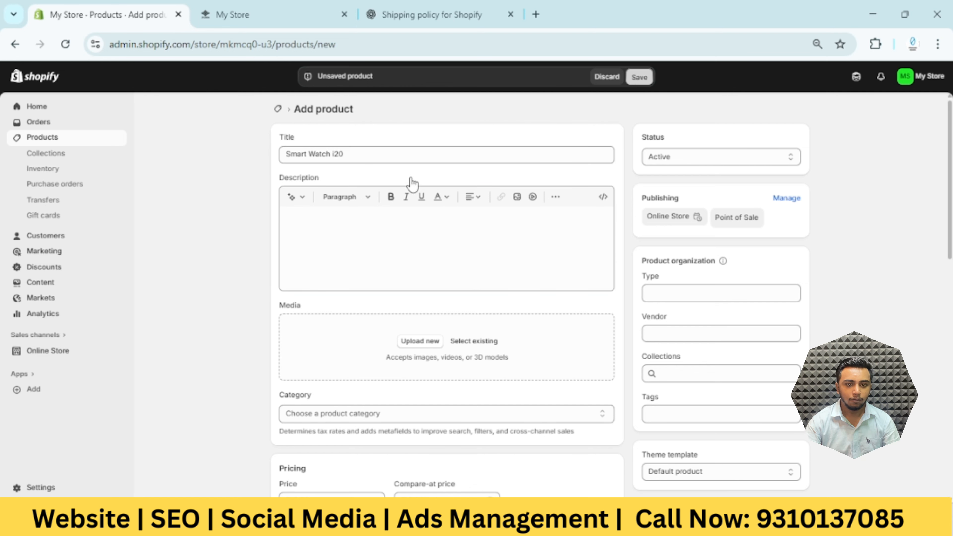
Copy the product title and send ChatGPT the request "Smart Watch i20 write A description"
double_click(425, 152)
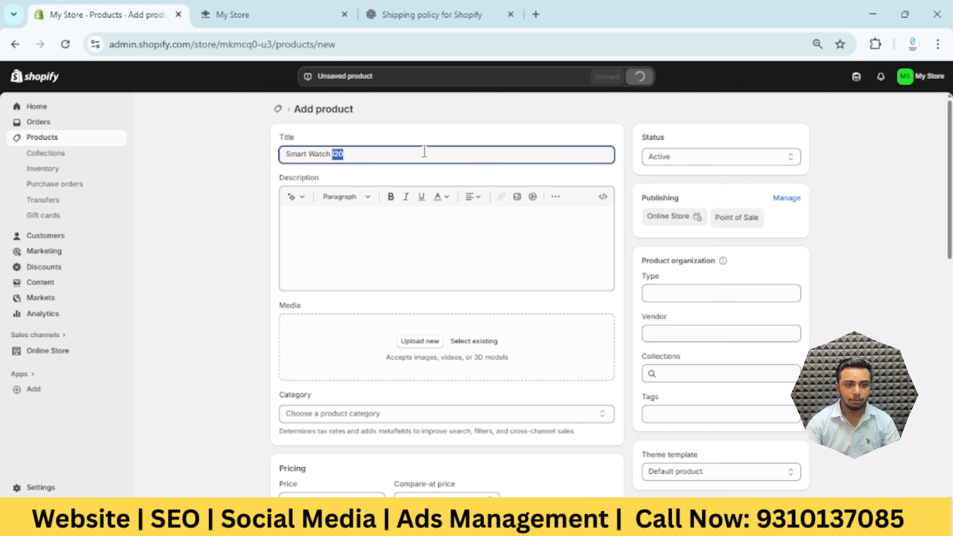
key(ctrl+a)
key(ctrl+c)
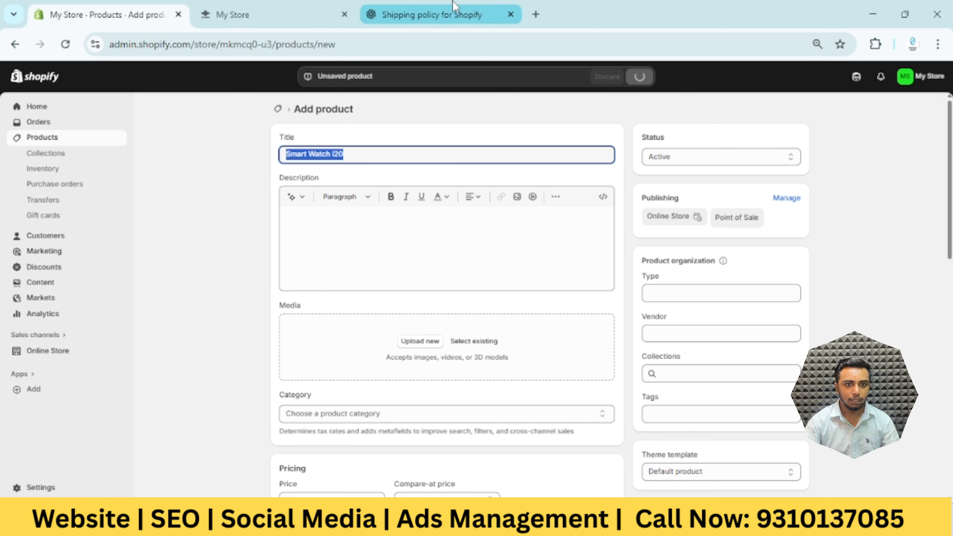
click(432, 14)
key(ctrl+v)
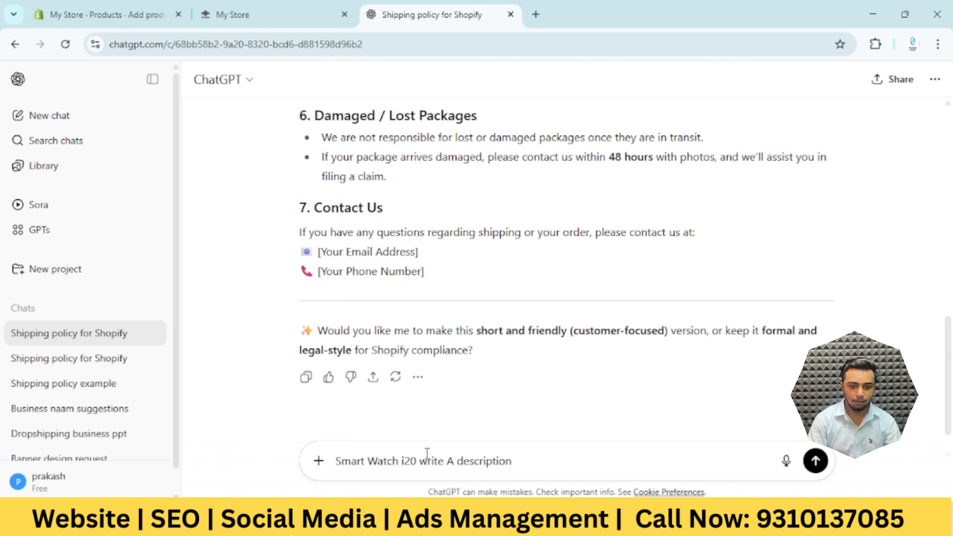
key(Return)
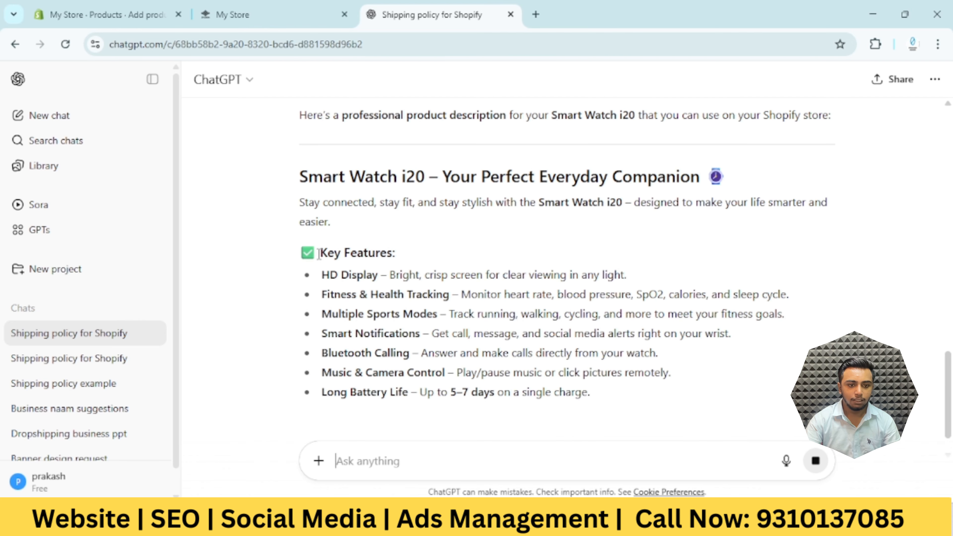
Copy the generated Smart Watch i20 description from ChatGPT into the product's description in Shopify
drag(309, 177, 522, 236)
click(105, 14)
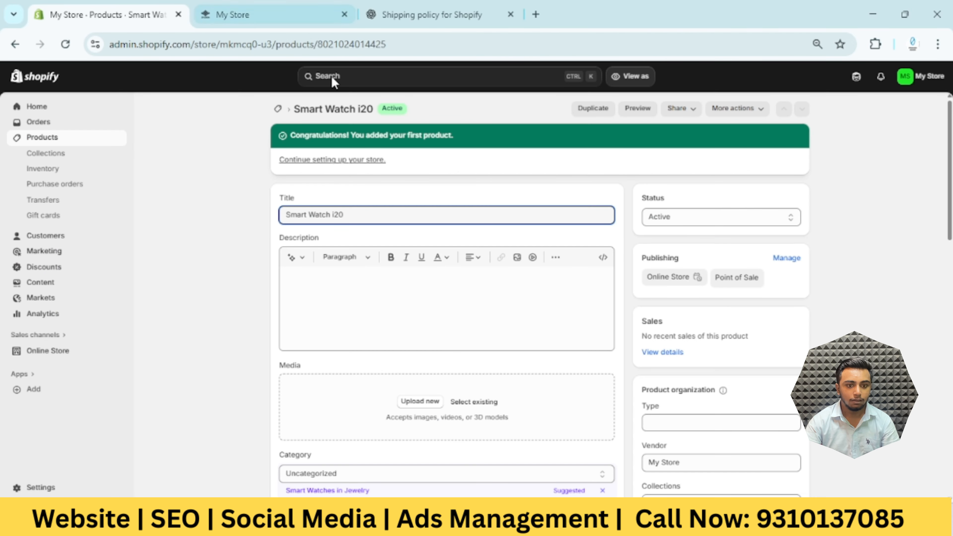
click(464, 292)
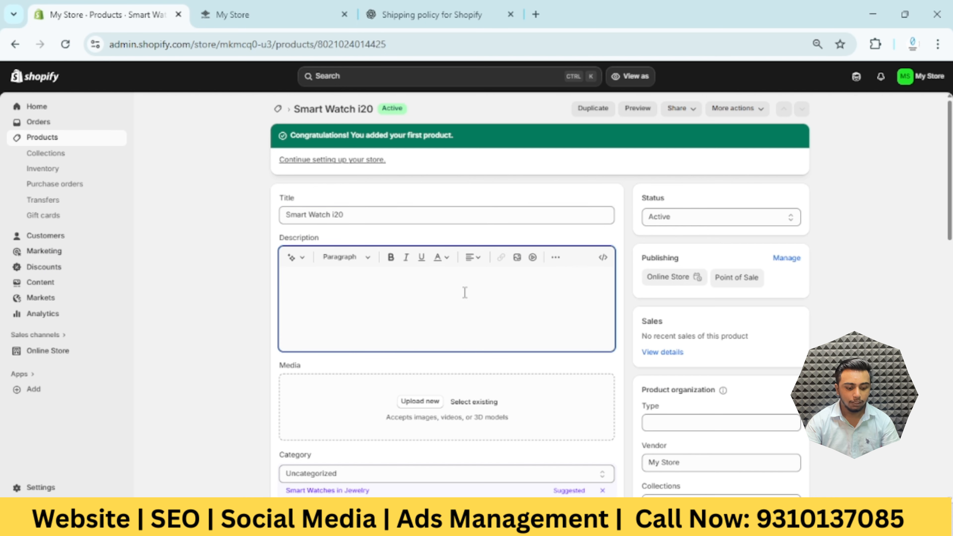
key(ctrl+v)
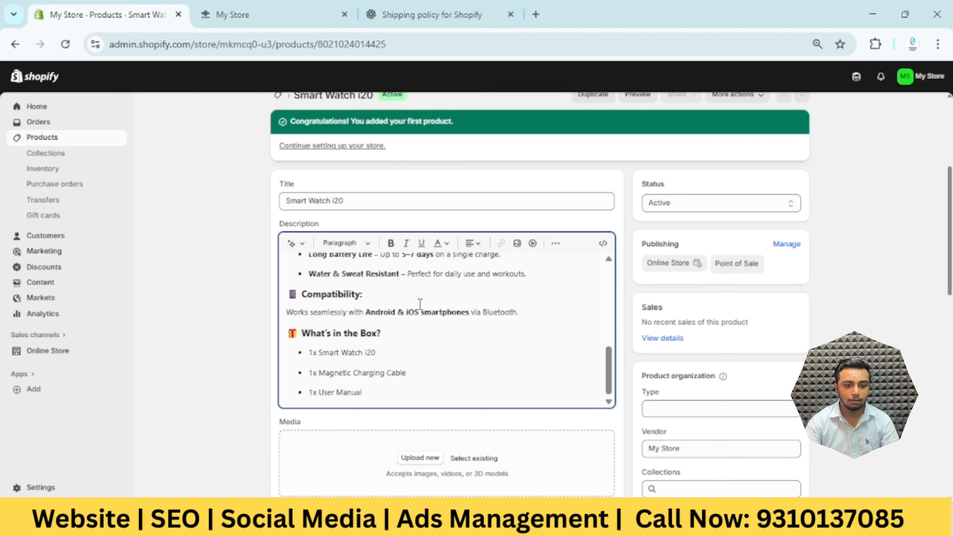
Upload the exclusive-watch, images and smart-watch-social-media files from Desktop's Web Site Making folder as product media, and make the smart-watch-social-media picture the first image
scroll(426, 396, down, 3)
scroll(428, 369, down, 3)
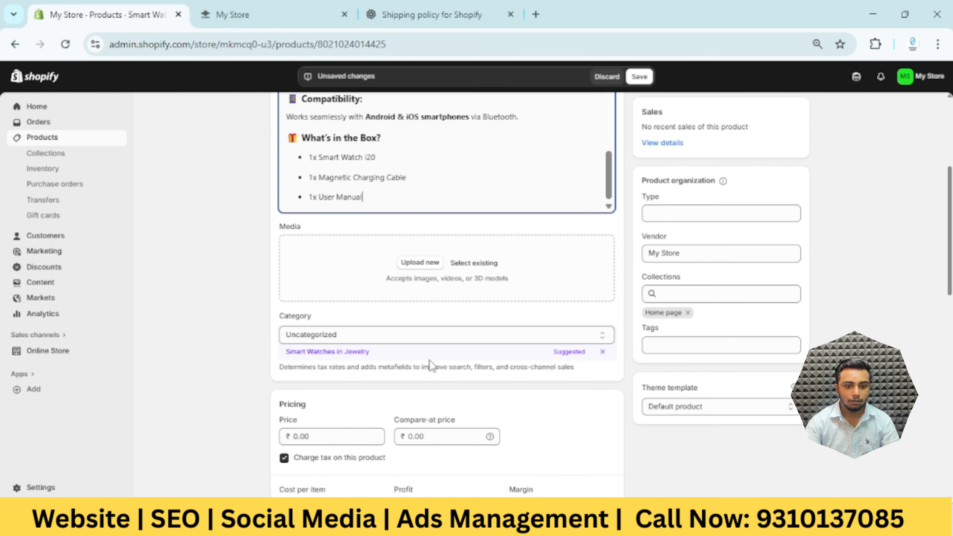
click(433, 263)
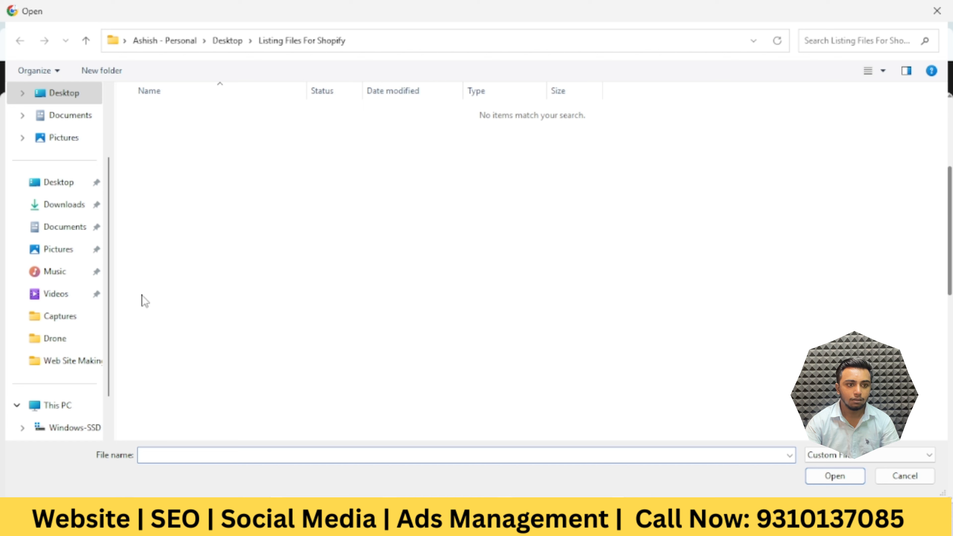
click(72, 183)
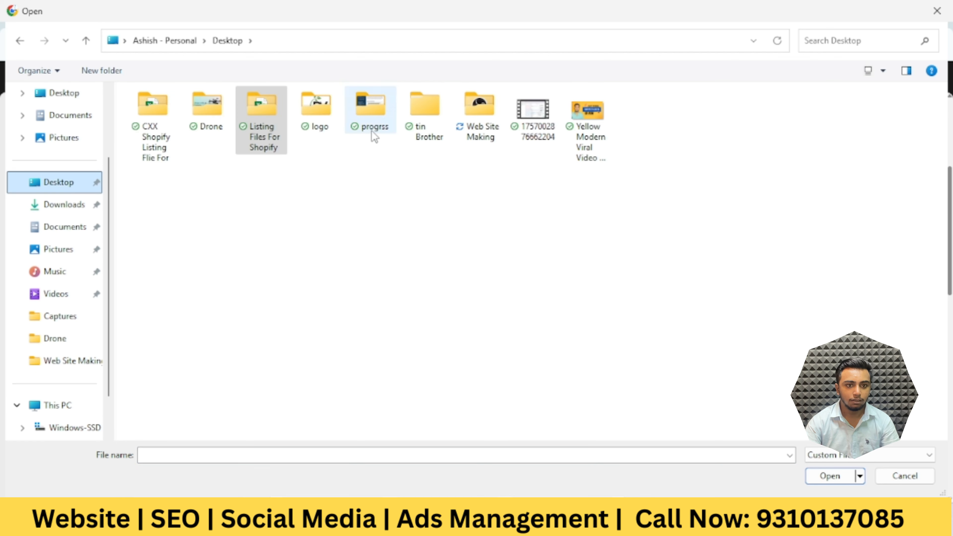
double_click(480, 112)
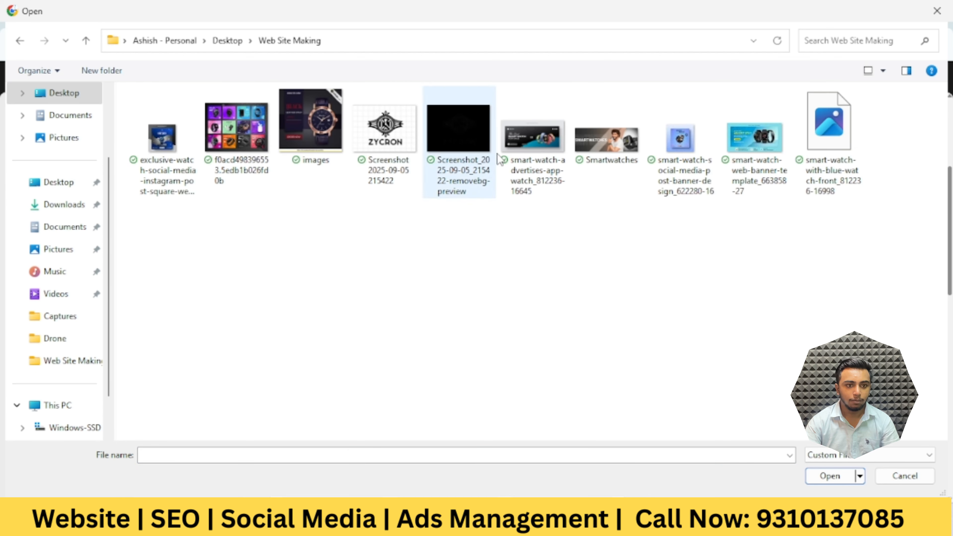
click(169, 171)
ctrl+click(323, 144)
ctrl+click(404, 150)
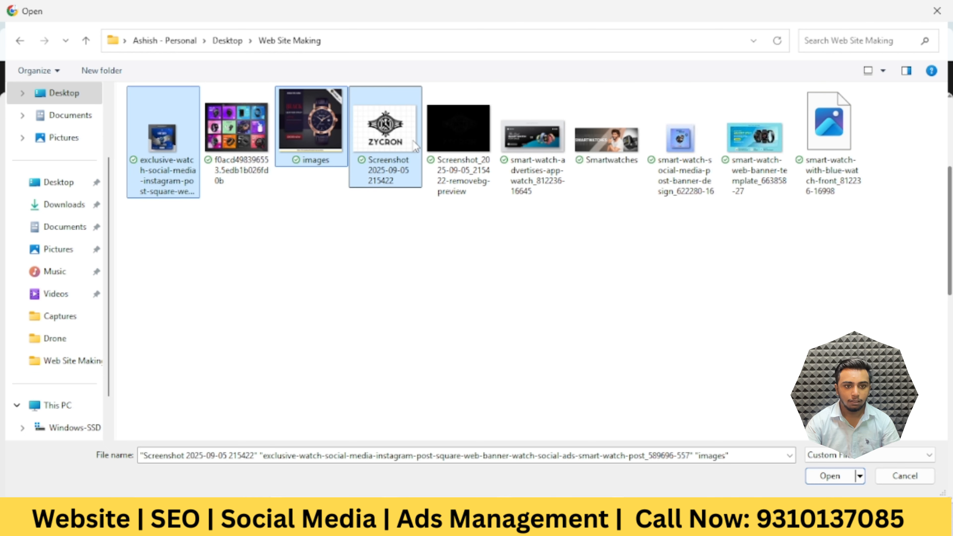
ctrl+click(415, 147)
ctrl+click(684, 170)
click(827, 476)
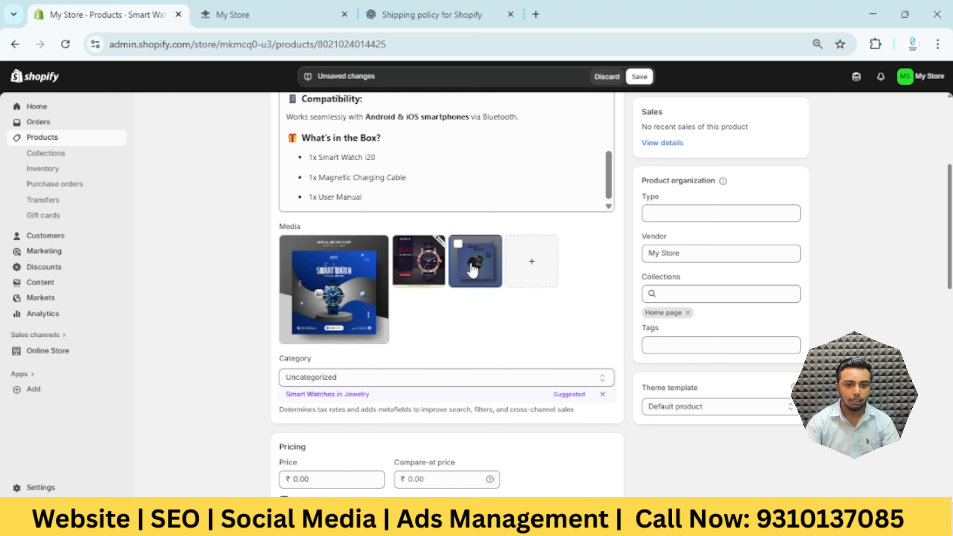
drag(470, 263, 337, 297)
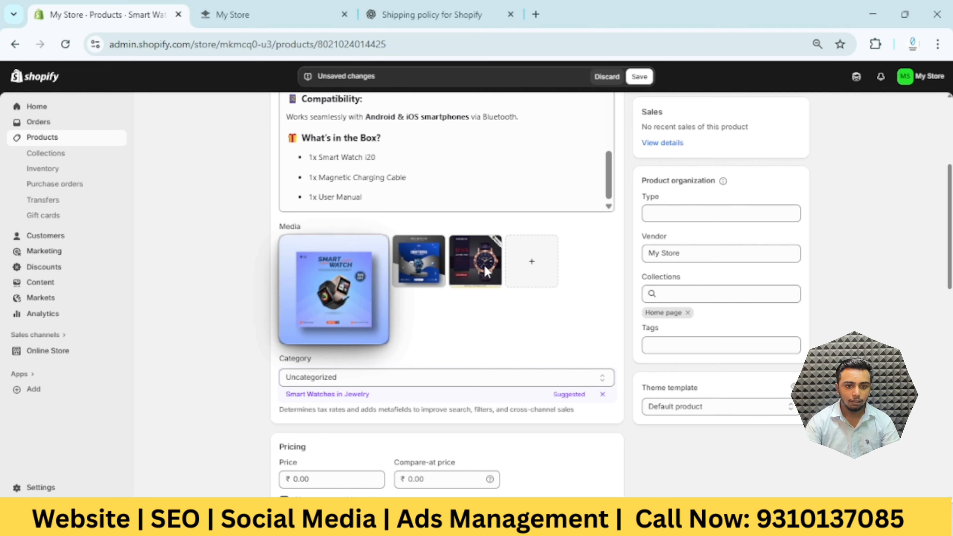
Make the black leather strap watch picture the first product image and accept the suggested category Smart Watches in Jewelry
drag(483, 264, 338, 286)
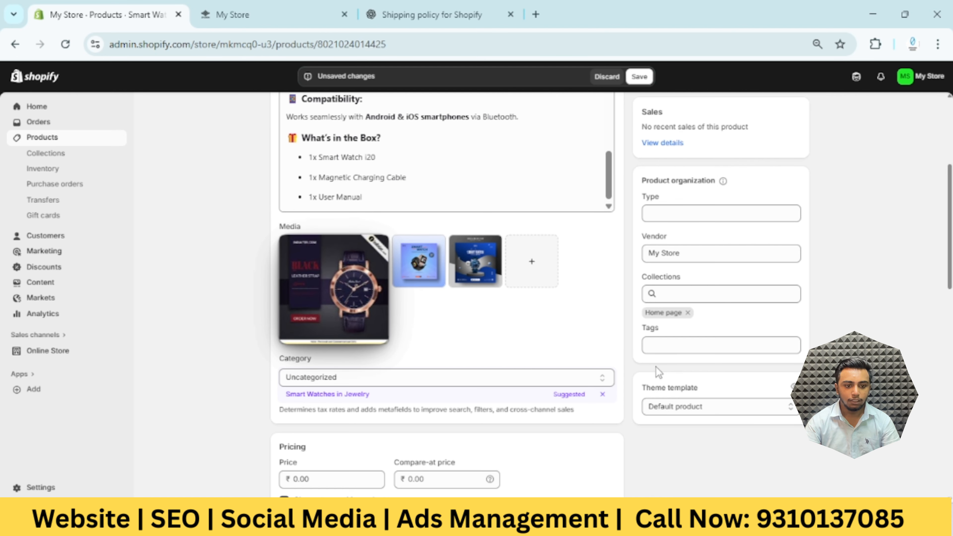
scroll(487, 343, down, 3)
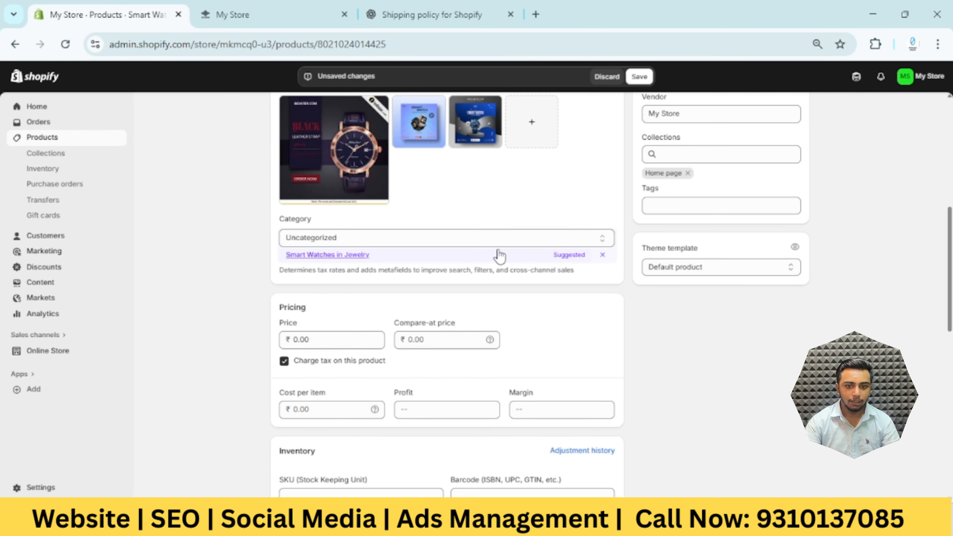
click(362, 255)
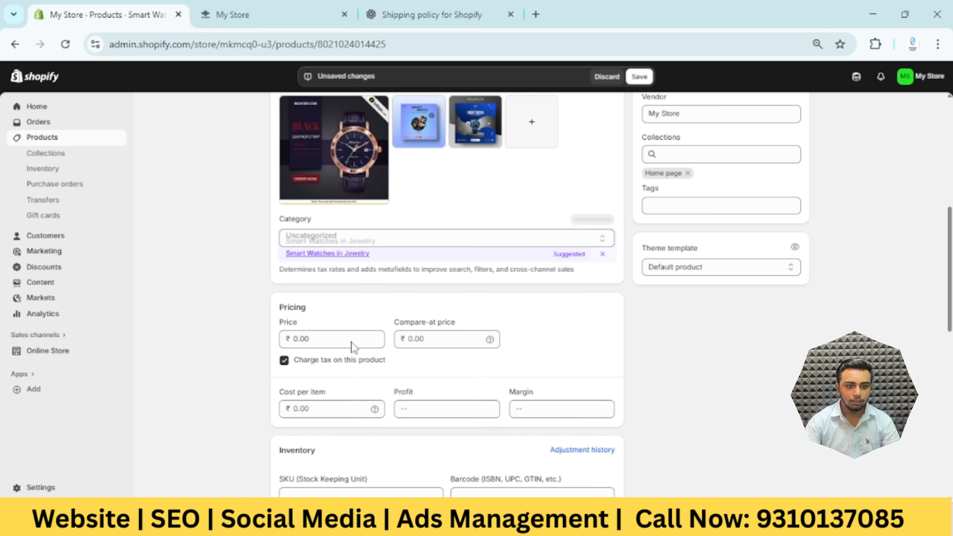
Set the product's price to ₹799 and compare-at price to ₹1,299, with tax charging turned off
click(335, 329)
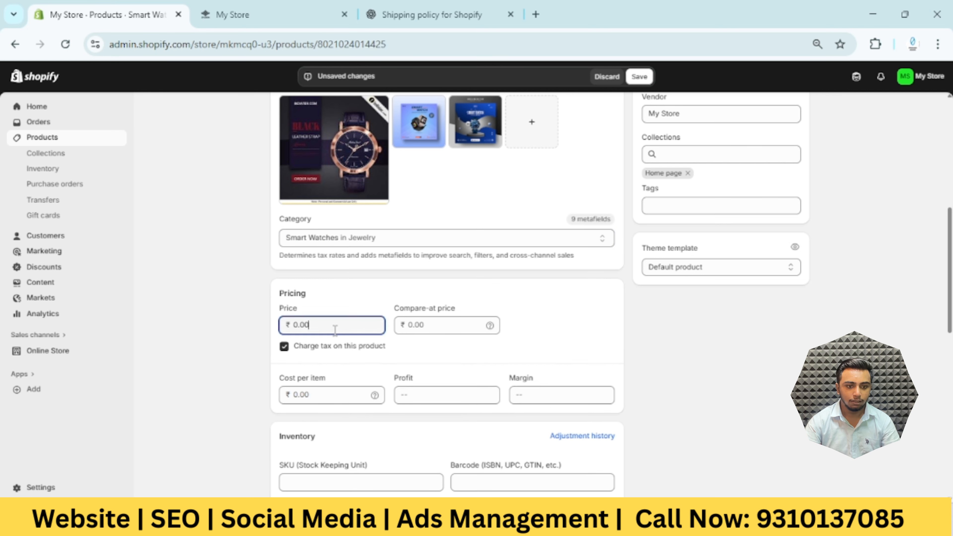
double_click(301, 329)
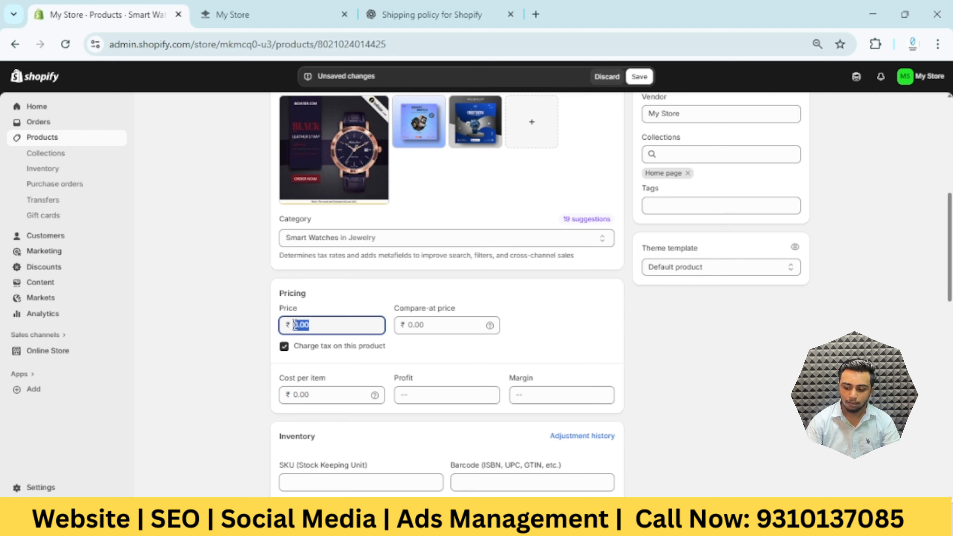
text(799)
click(408, 327)
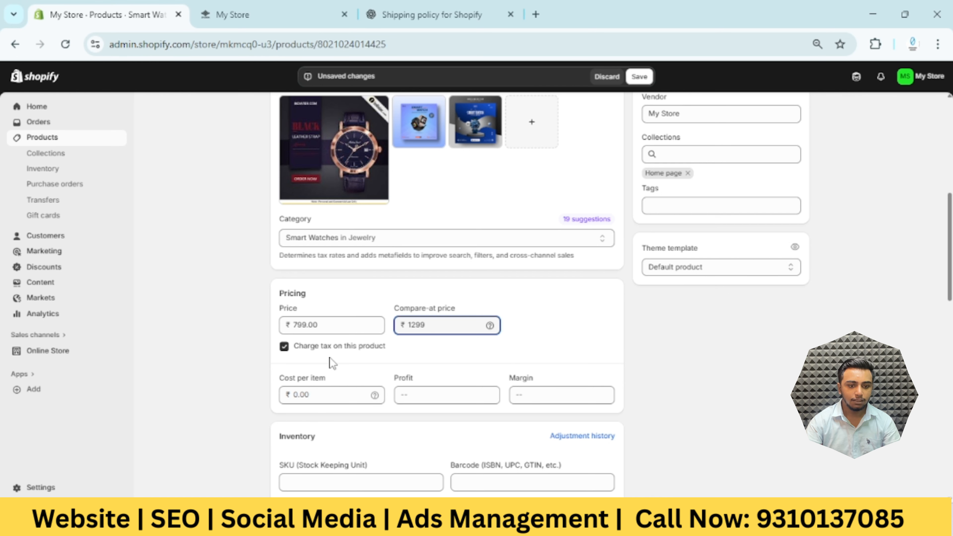
click(286, 350)
Allow the product to continue selling when out of stock, keeping quantity tracking on
scroll(345, 361, down, 3)
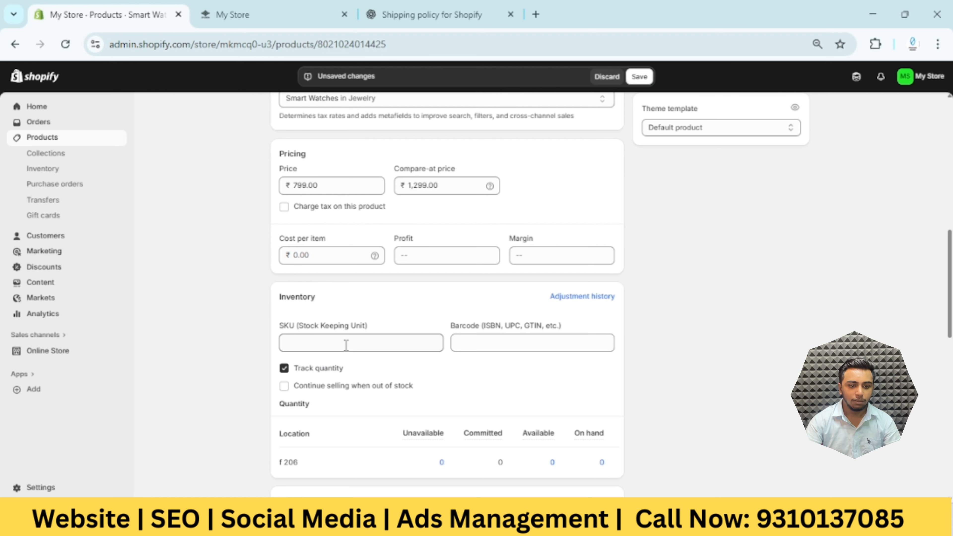
scroll(346, 345, down, 2)
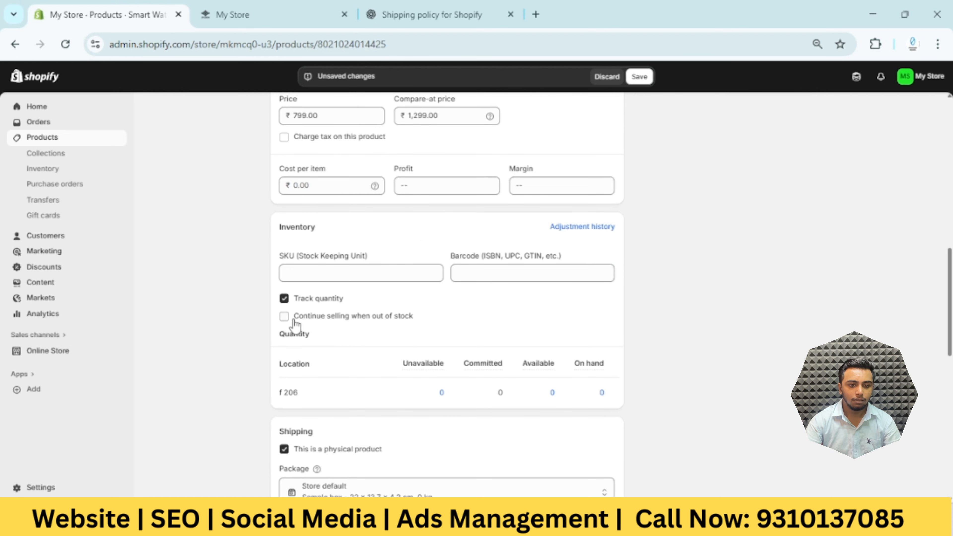
click(287, 319)
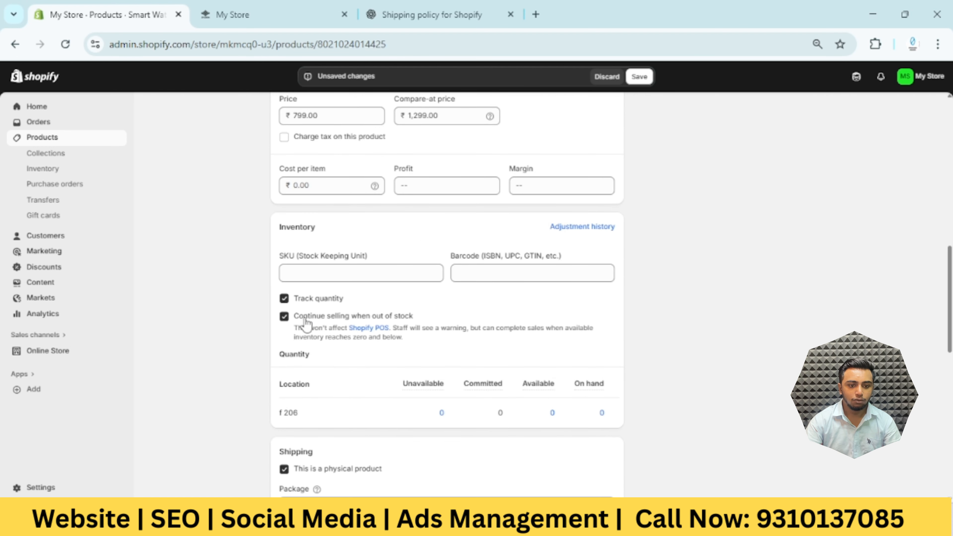
click(289, 321)
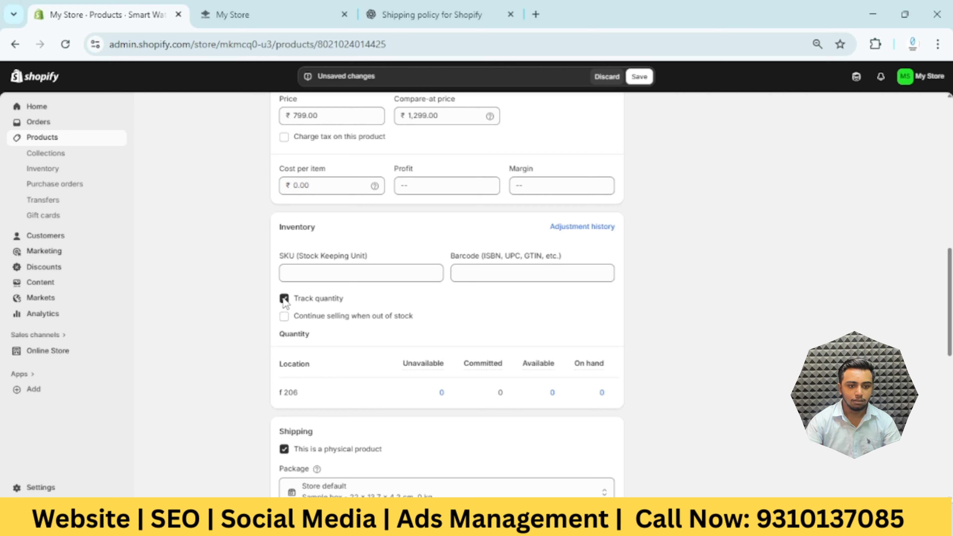
click(283, 316)
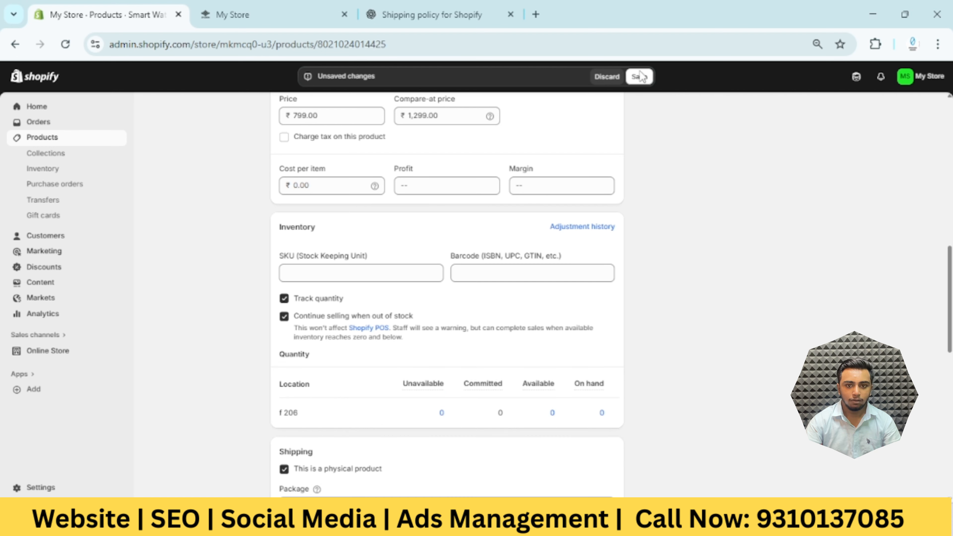
Accept all suggested category metafields for the Smart Watch i20 and save the product
scroll(503, 336, down, 8)
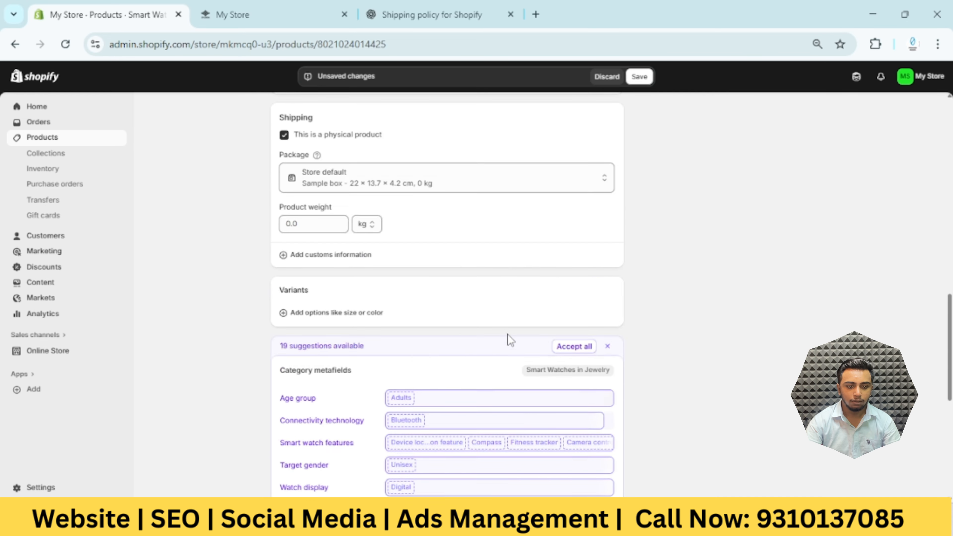
scroll(324, 262, up, 7)
scroll(415, 334, down, 9)
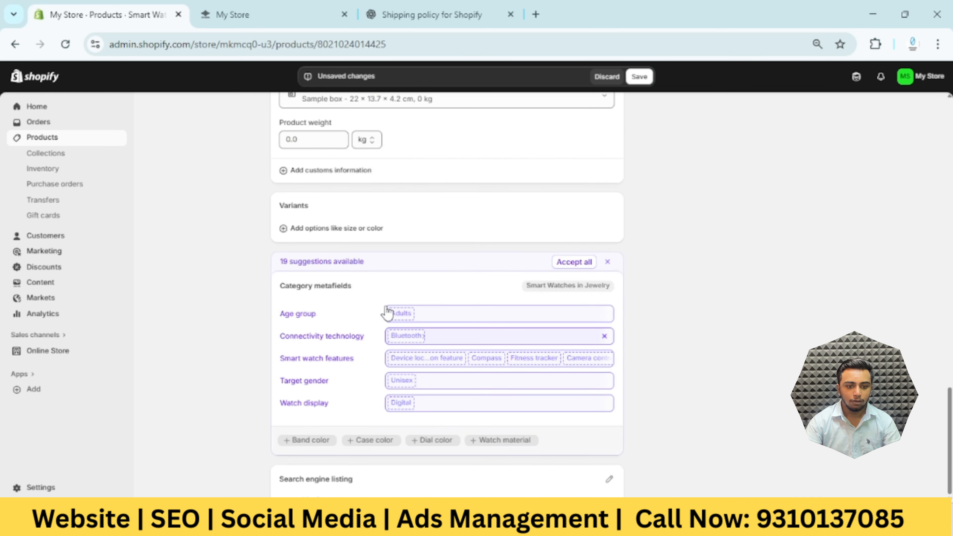
scroll(394, 357, down, 3)
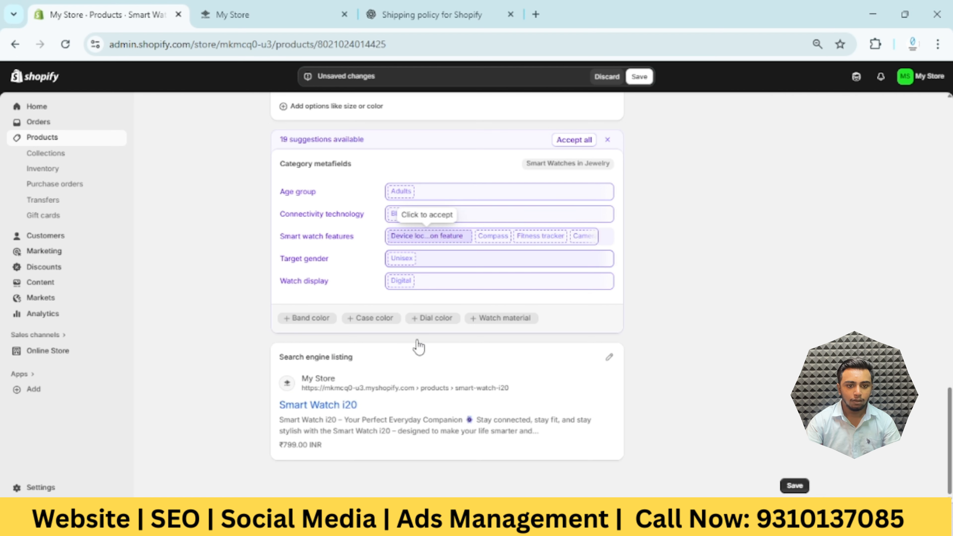
scroll(419, 347, up, 4)
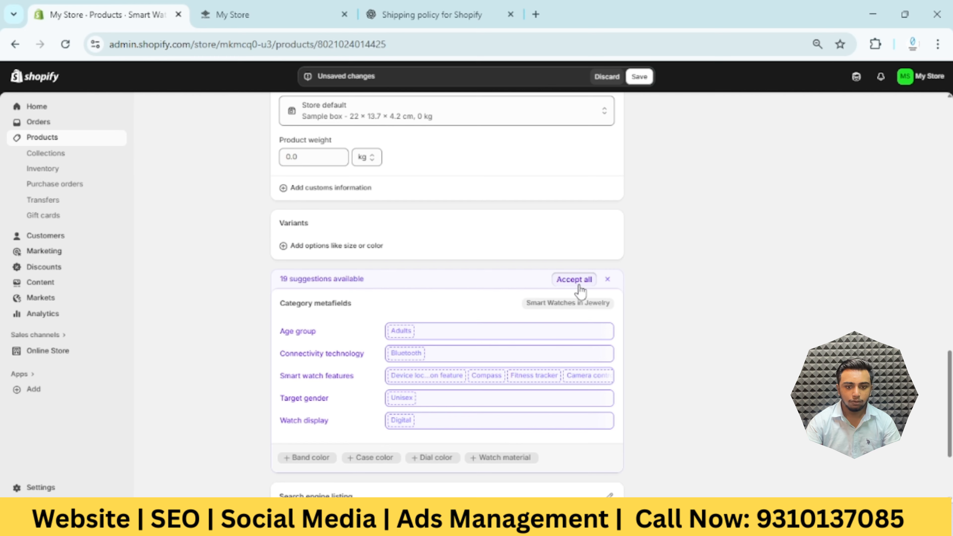
click(574, 280)
scroll(527, 396, up, 6)
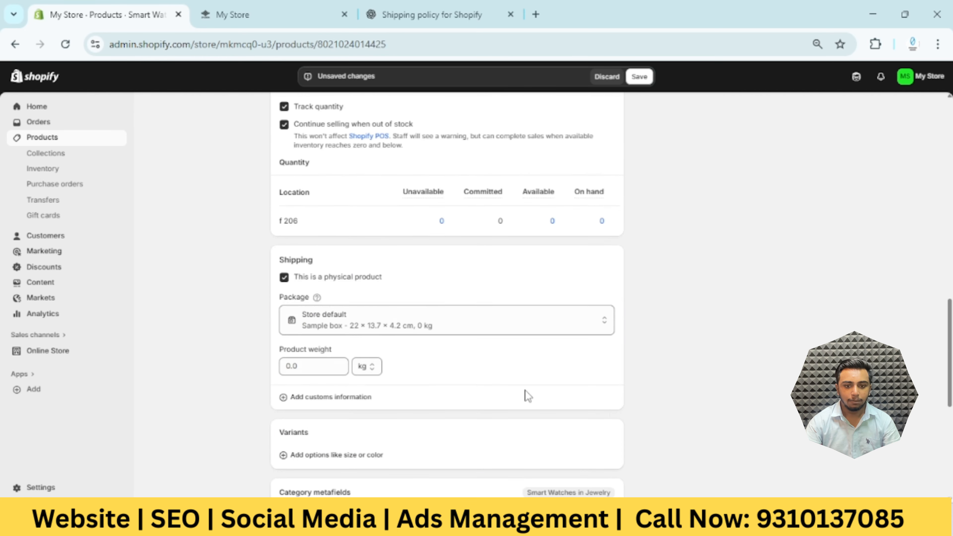
scroll(527, 396, up, 15)
scroll(527, 395, down, 5)
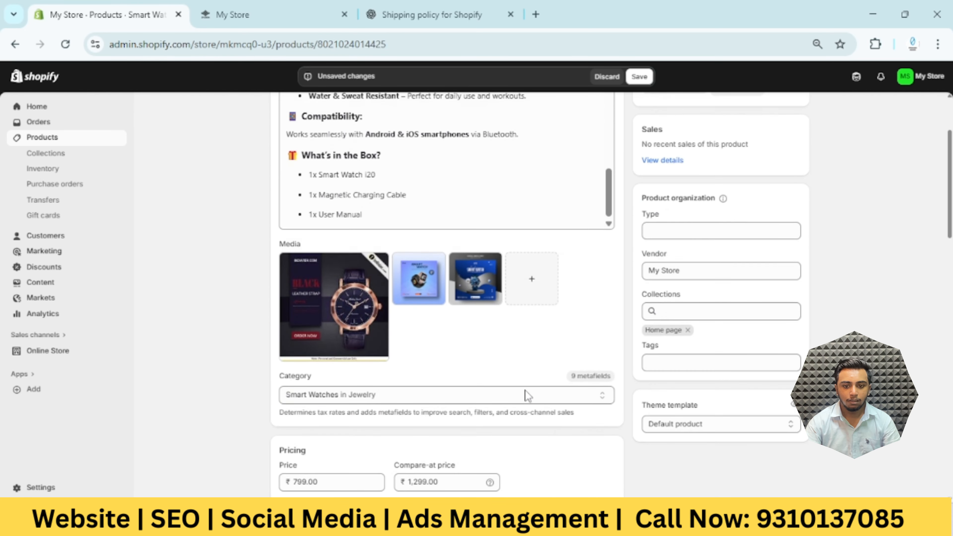
scroll(527, 395, up, 5)
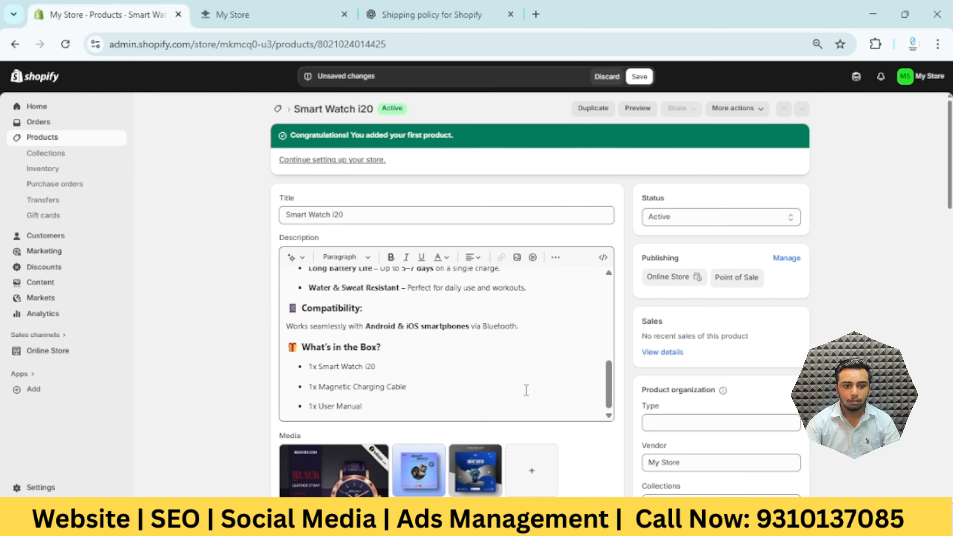
click(640, 79)
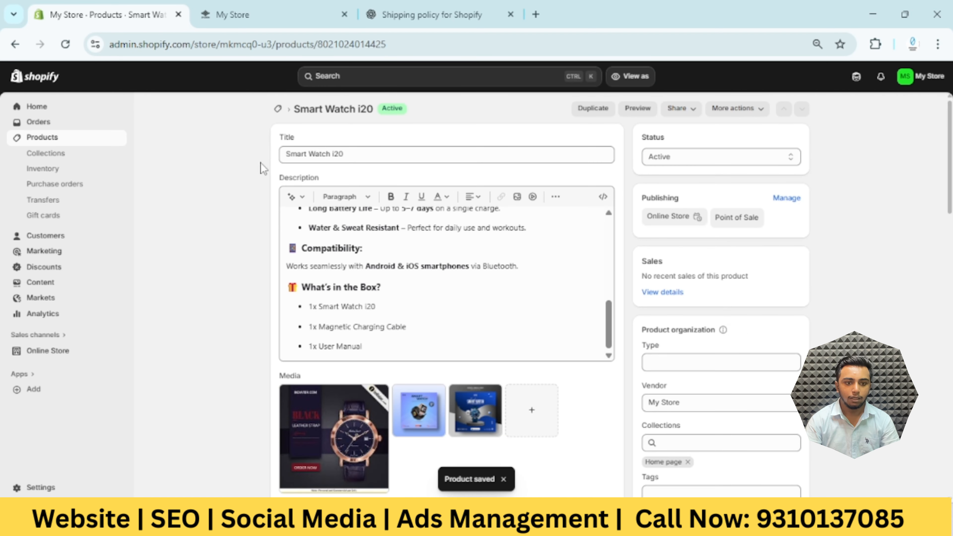
Start a product import from the Products list using the Shopify-formatted CSV file option
click(44, 140)
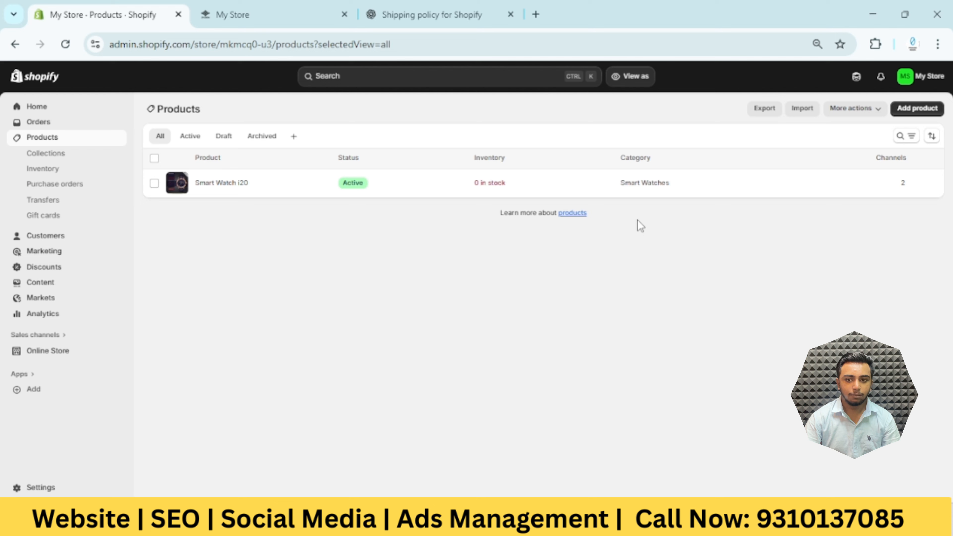
click(804, 113)
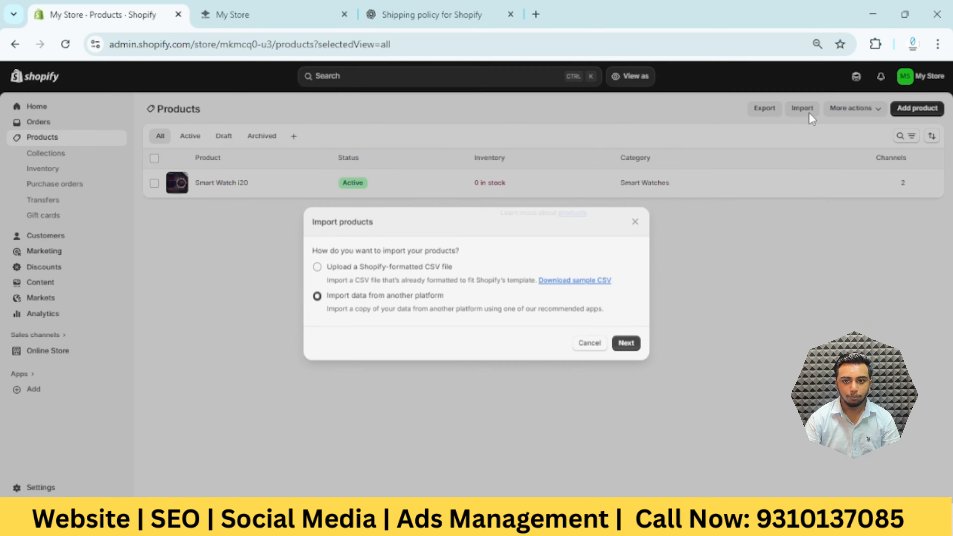
click(325, 273)
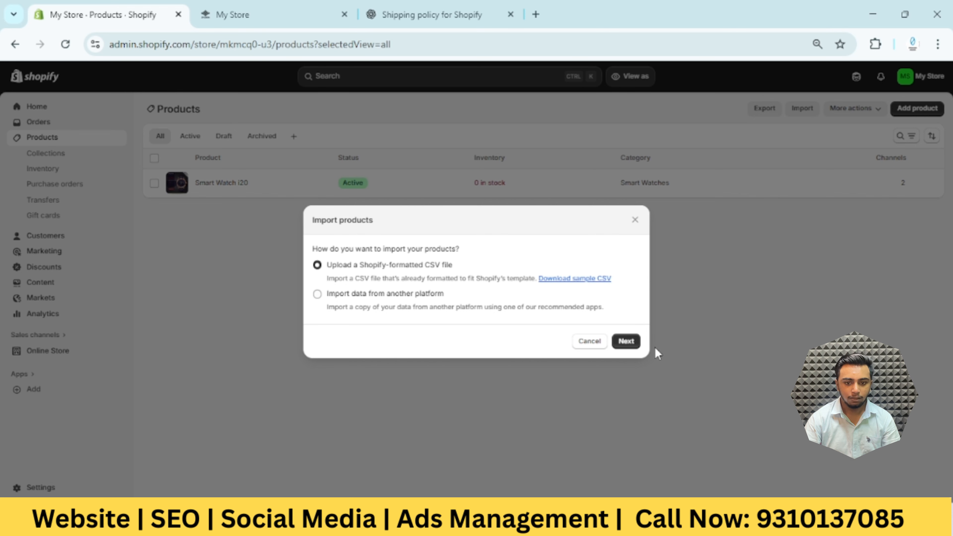
click(628, 342)
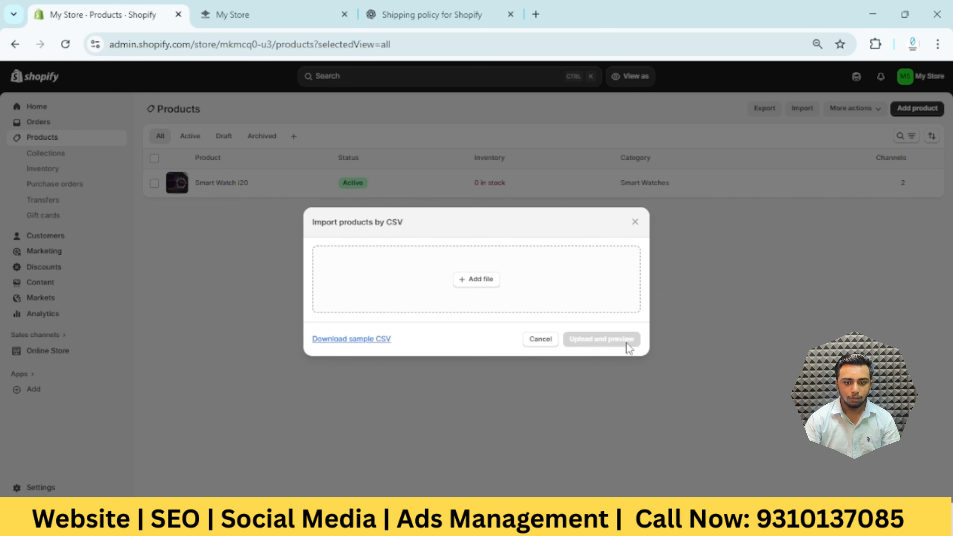
Upload the SMART WATCHS file from Desktop's Listing Files For Shopify folder and import its products, published to all sales channels
click(480, 284)
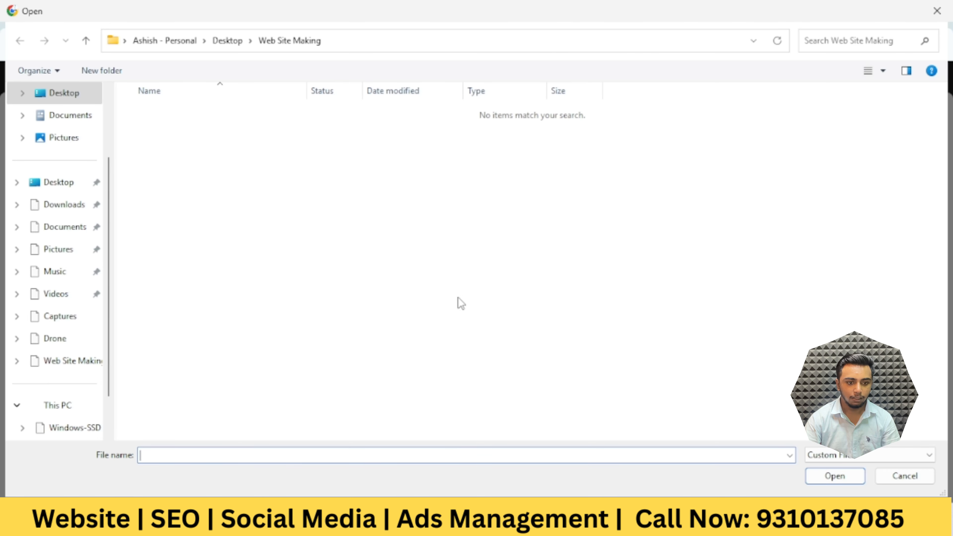
click(59, 182)
double_click(162, 135)
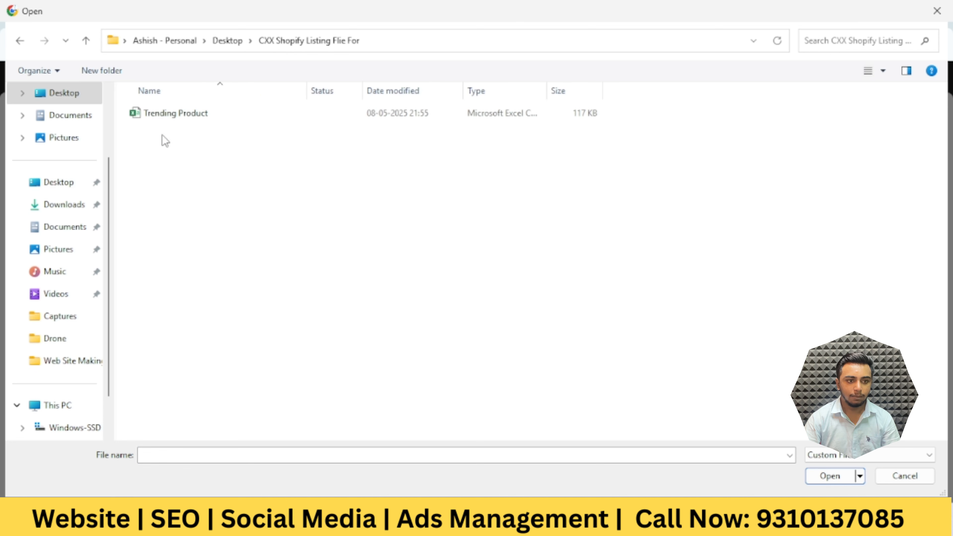
click(62, 183)
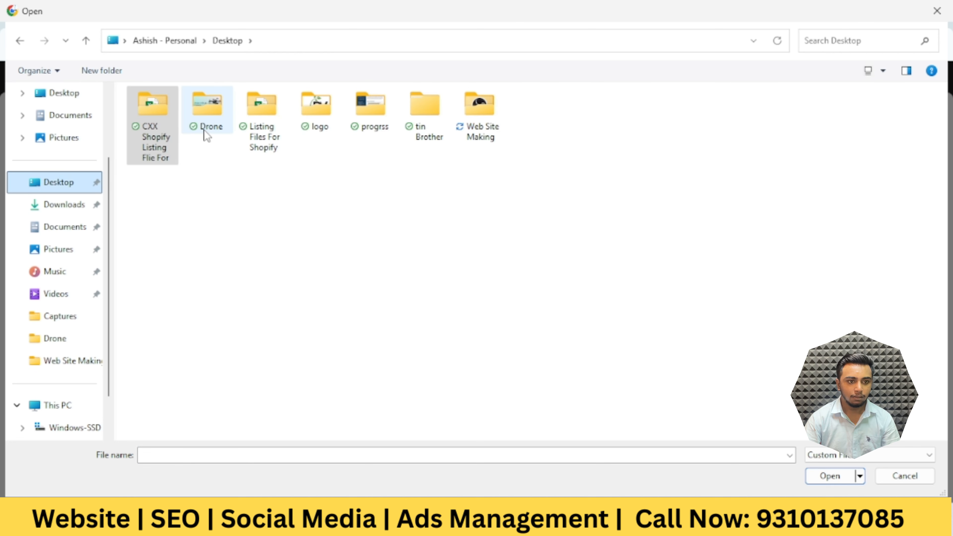
click(246, 130)
double_click(283, 144)
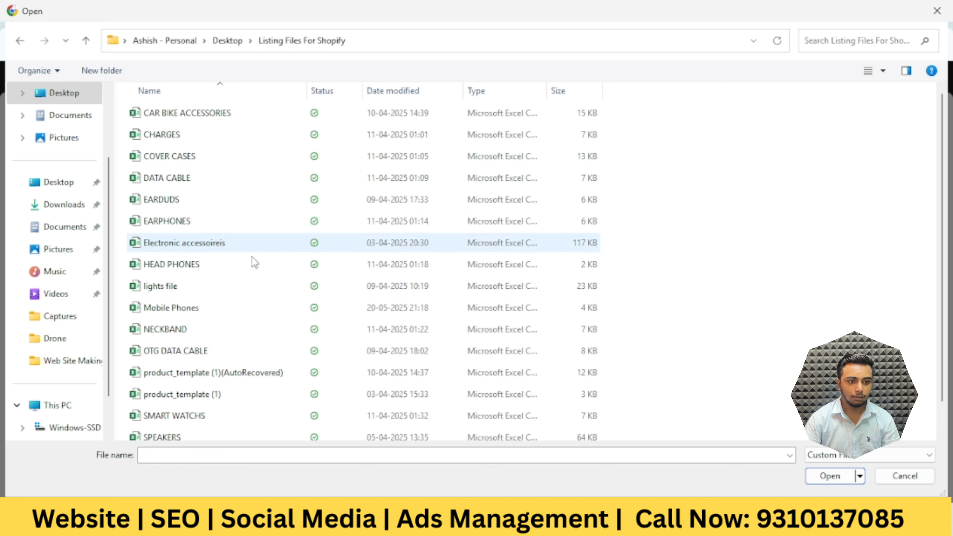
scroll(240, 326, down, 1)
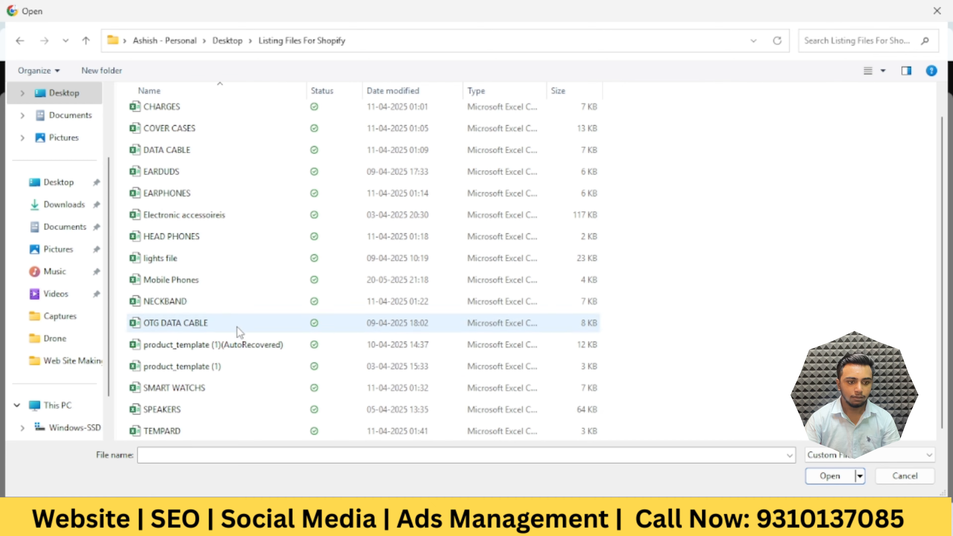
click(219, 392)
click(835, 483)
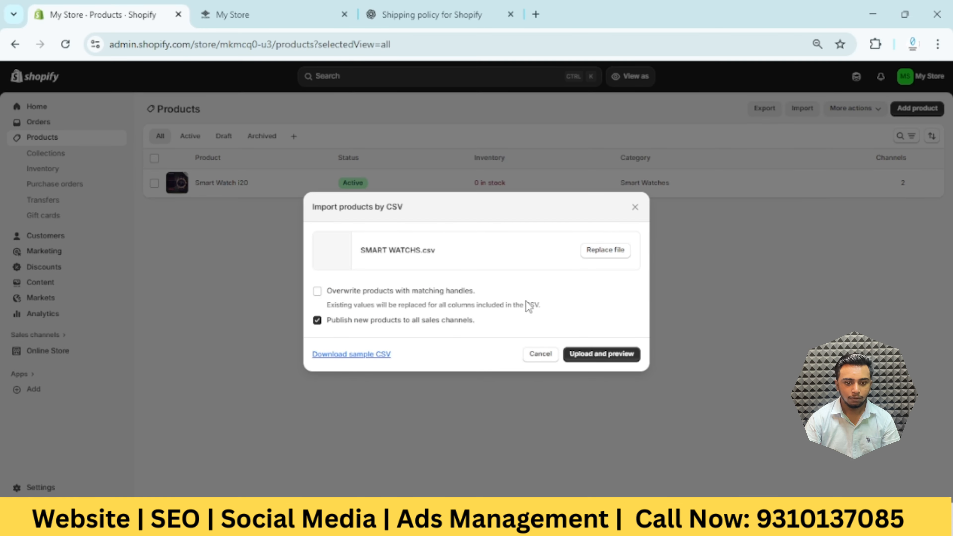
click(621, 358)
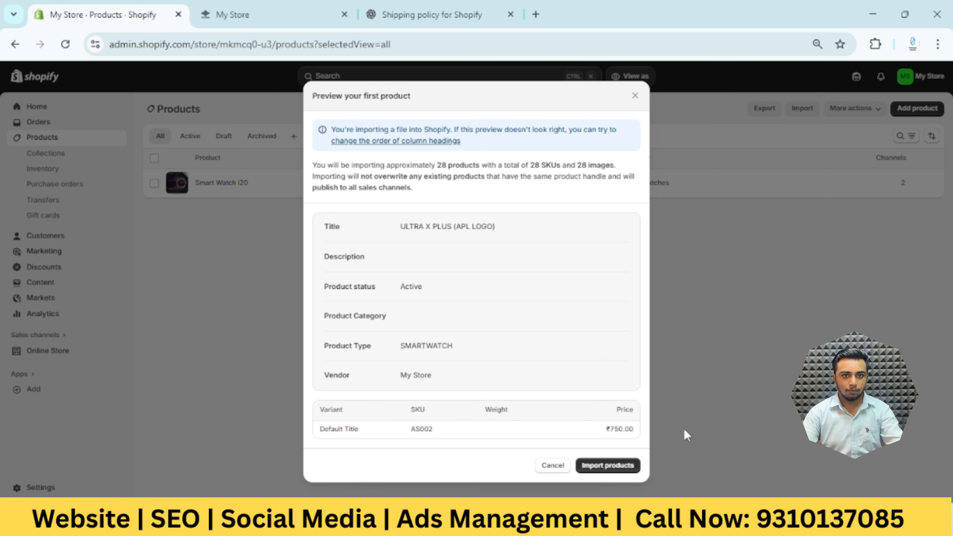
click(610, 474)
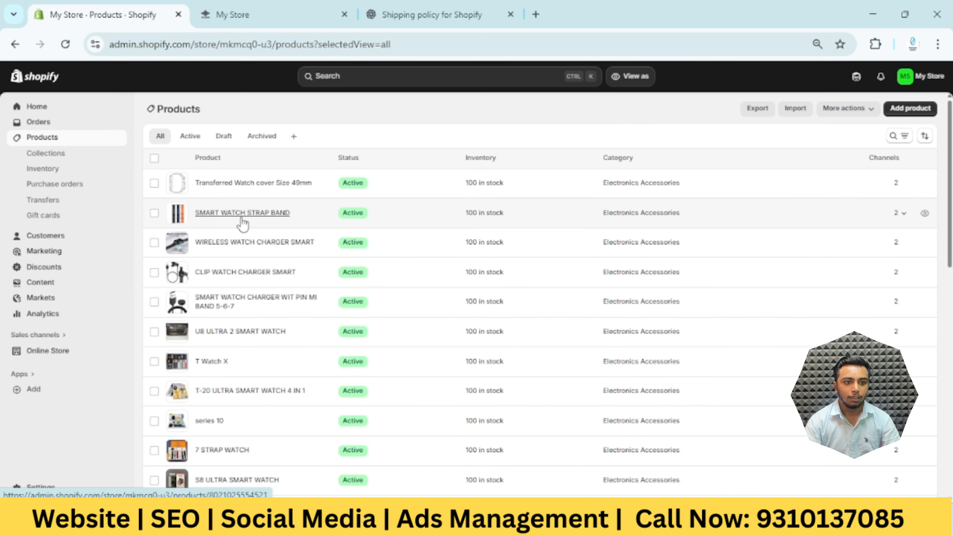
Look through the imported smart watch products in the product list and open the store's collections
scroll(292, 366, down, 3)
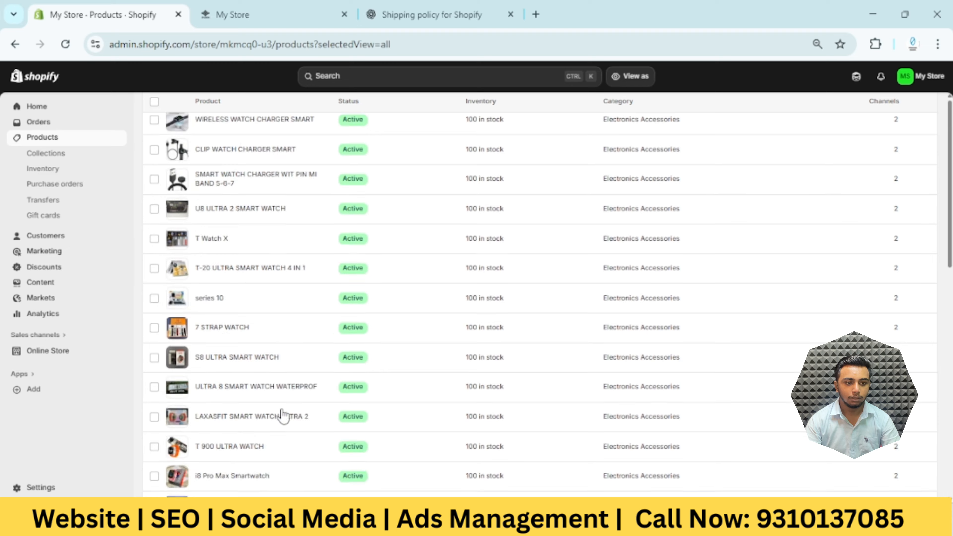
scroll(283, 413, up, 3)
scroll(273, 330, down, 10)
scroll(247, 336, down, 3)
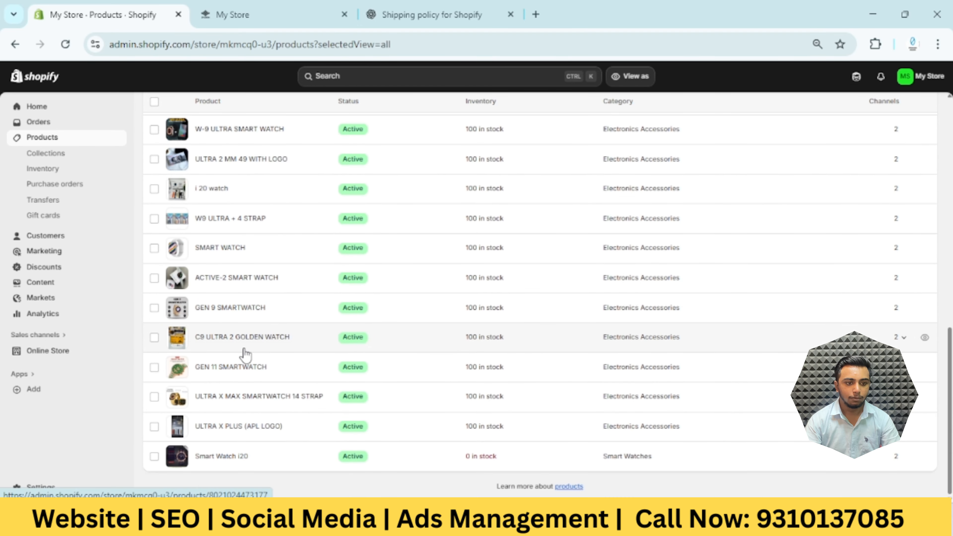
scroll(245, 357, up, 13)
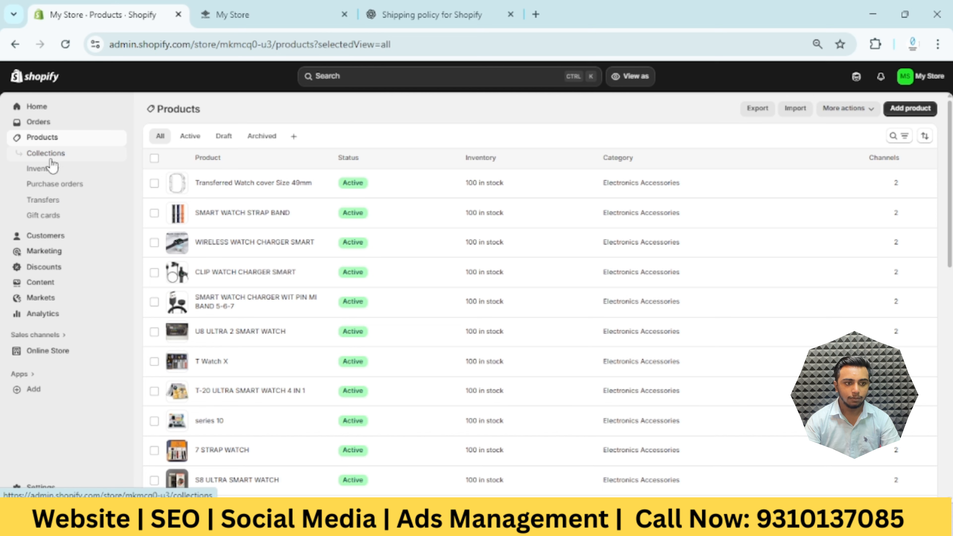
click(74, 163)
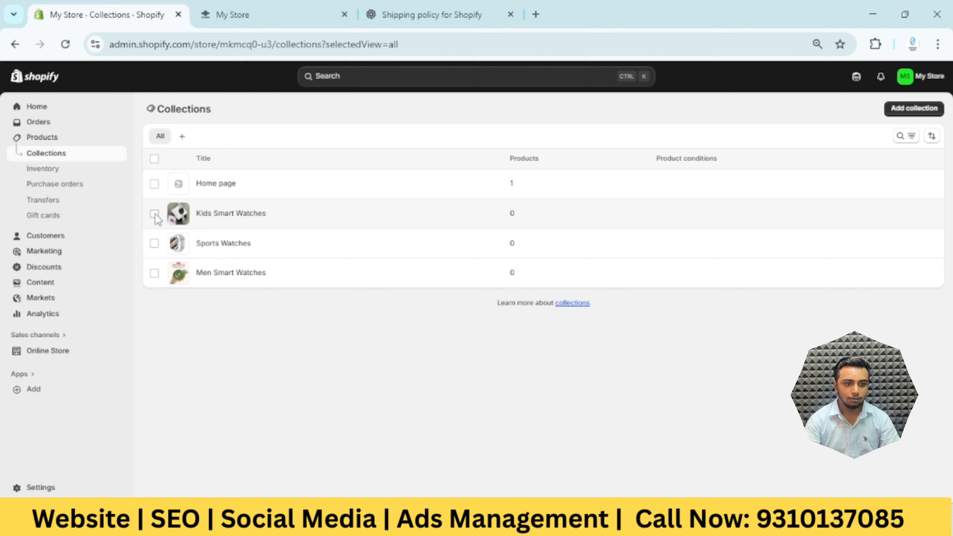
Delete the Kids Smart Watches, Sports Watches and Men Smart Watches collections, keeping only the Home page collection
click(154, 159)
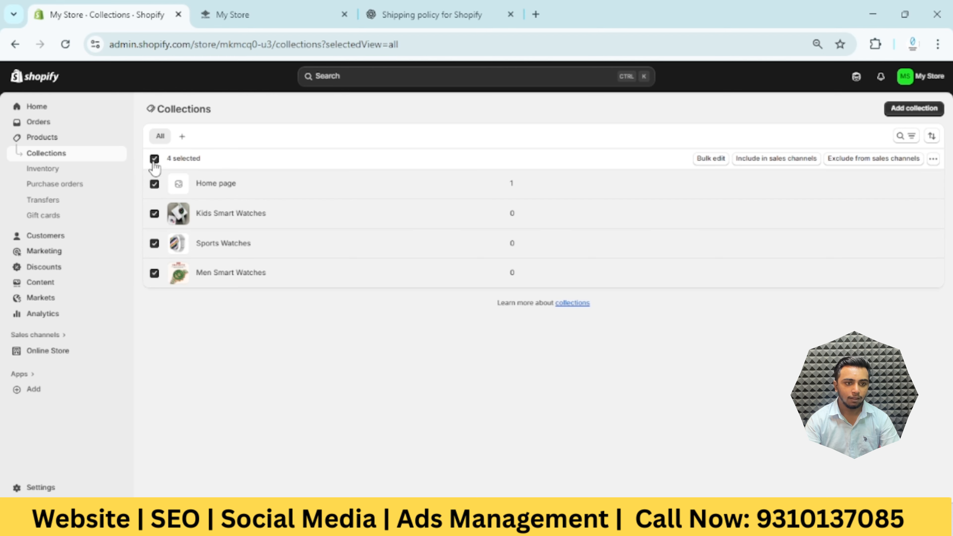
click(154, 184)
click(933, 159)
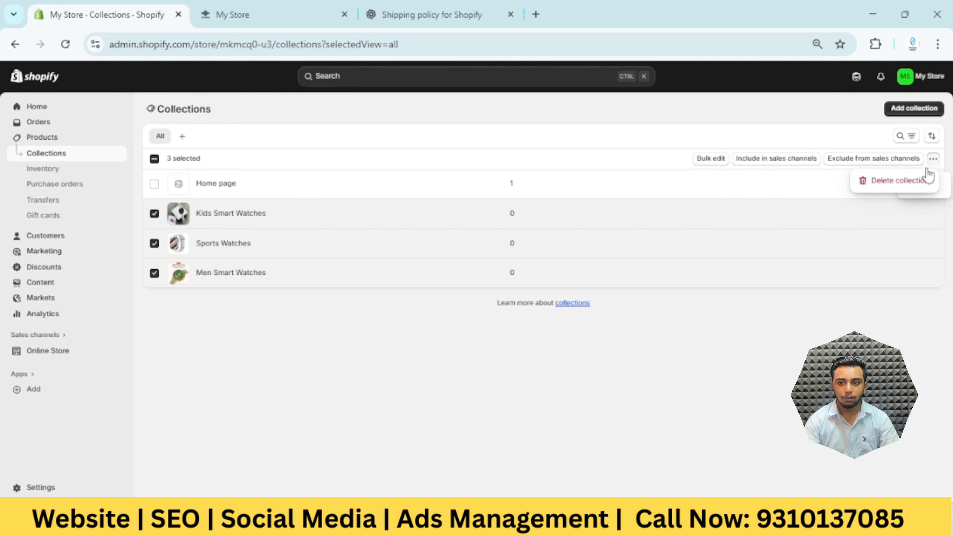
click(912, 190)
click(634, 315)
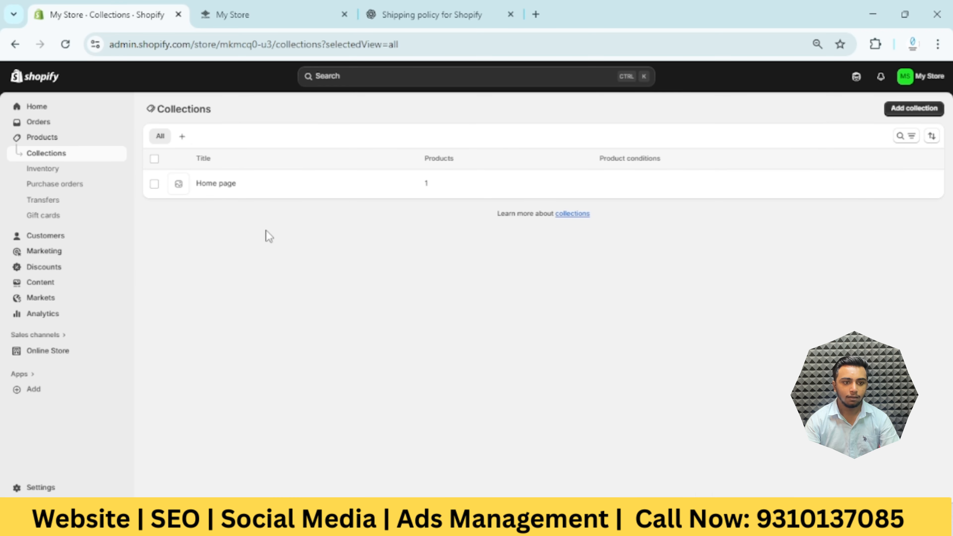
Start a new manual collection titled "Men's Smart Watch" and set its products to be sorted manually
click(907, 108)
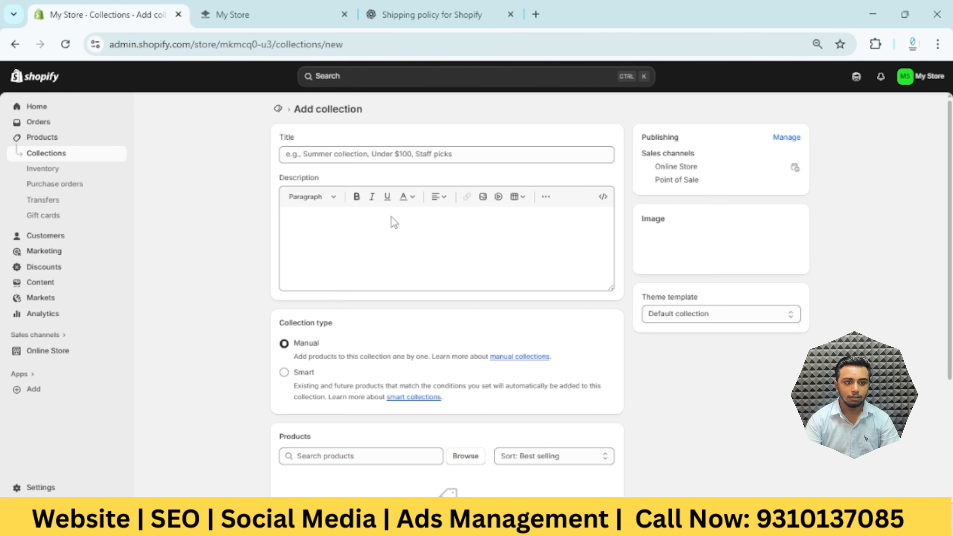
click(394, 153)
text(Men's Smart Watch)
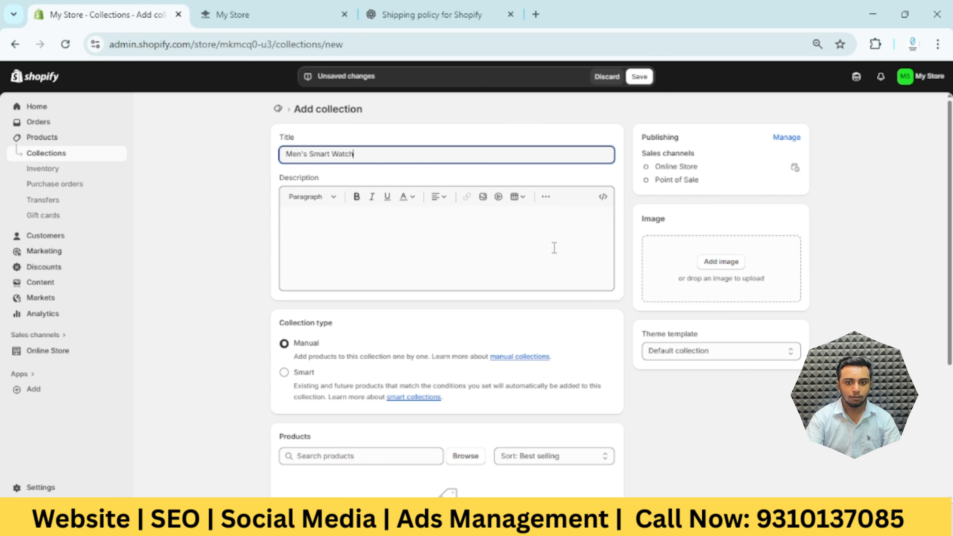
scroll(480, 387, down, 3)
click(558, 317)
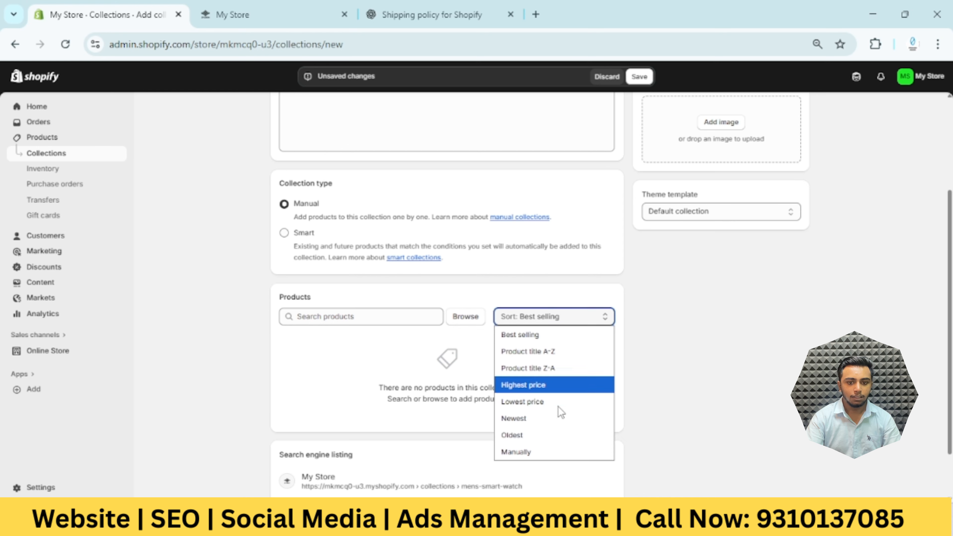
click(547, 448)
scroll(713, 278, up, 4)
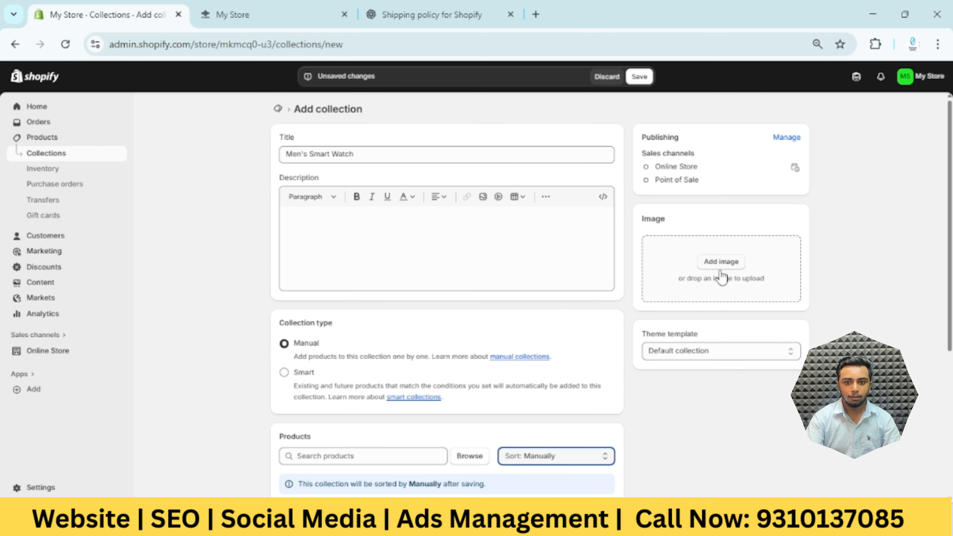
Use the gold Ultra Max Smartwatch picture from the store's files as the collection image and save the Men's Smart Watch collection
click(721, 262)
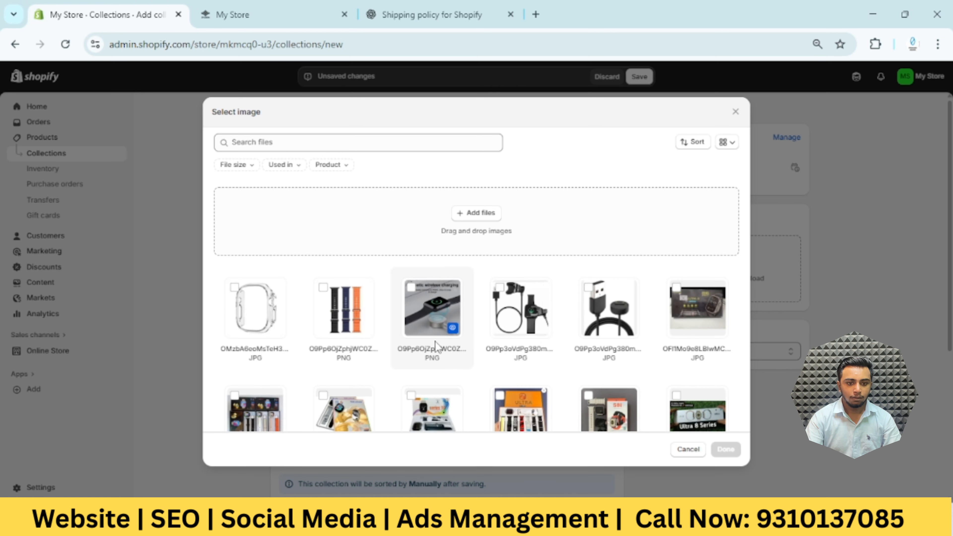
scroll(505, 362, down, 4)
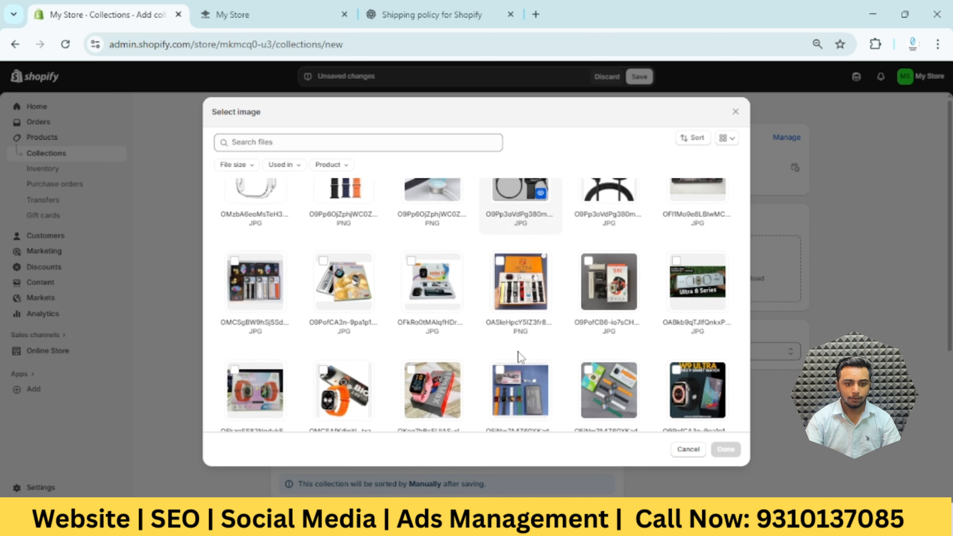
scroll(466, 348, down, 2)
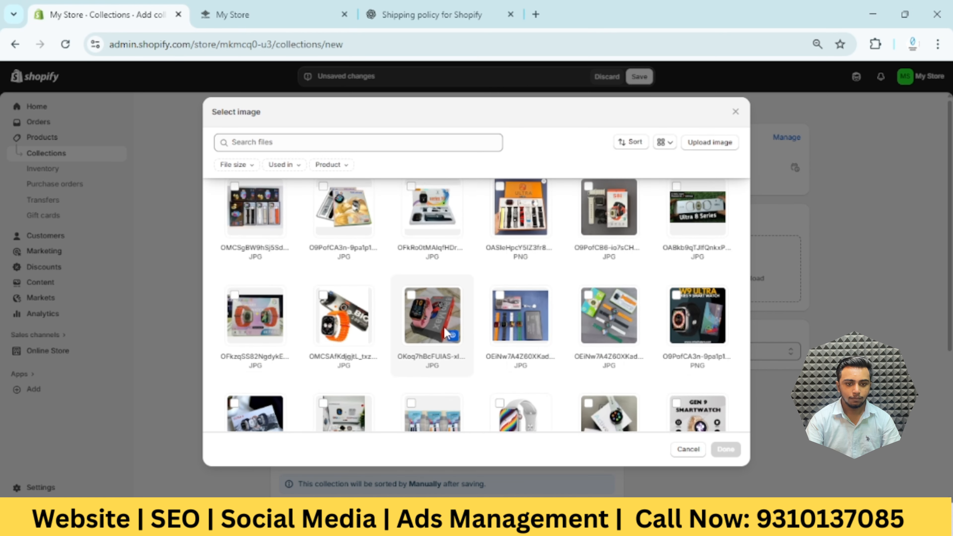
scroll(510, 319, down, 2)
scroll(542, 355, down, 3)
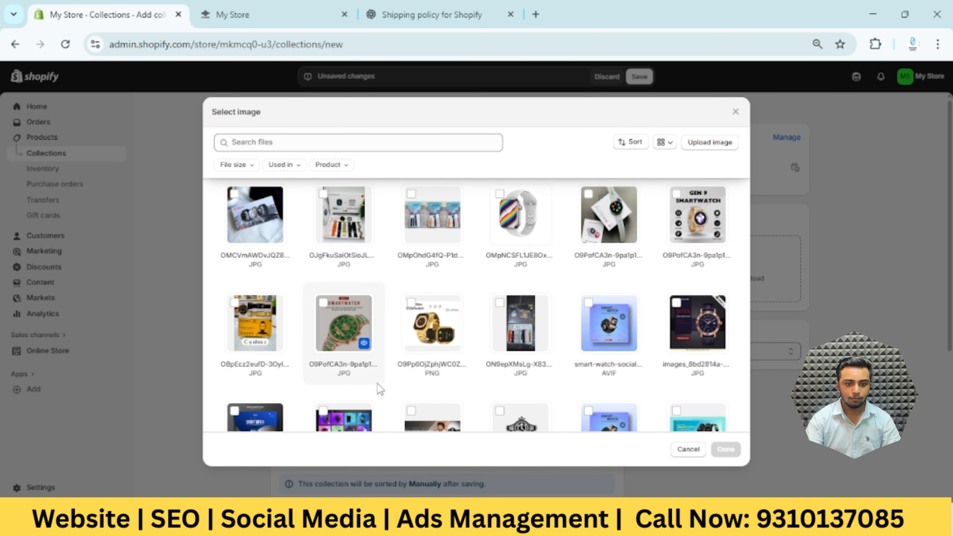
click(410, 303)
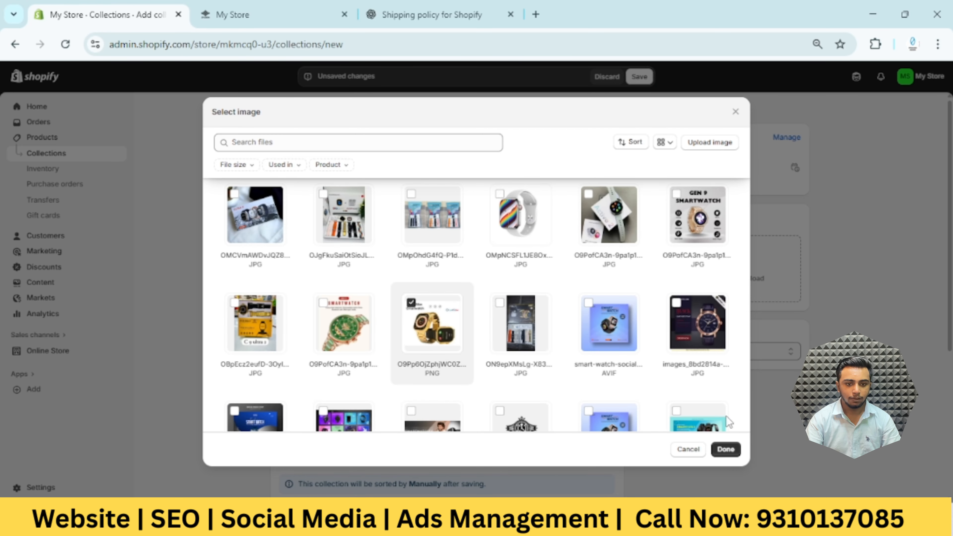
click(726, 450)
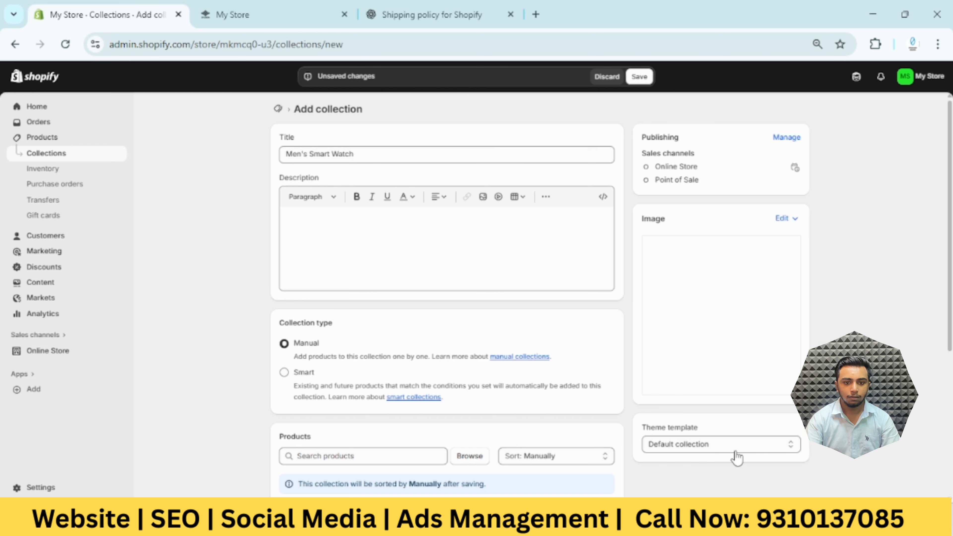
click(640, 77)
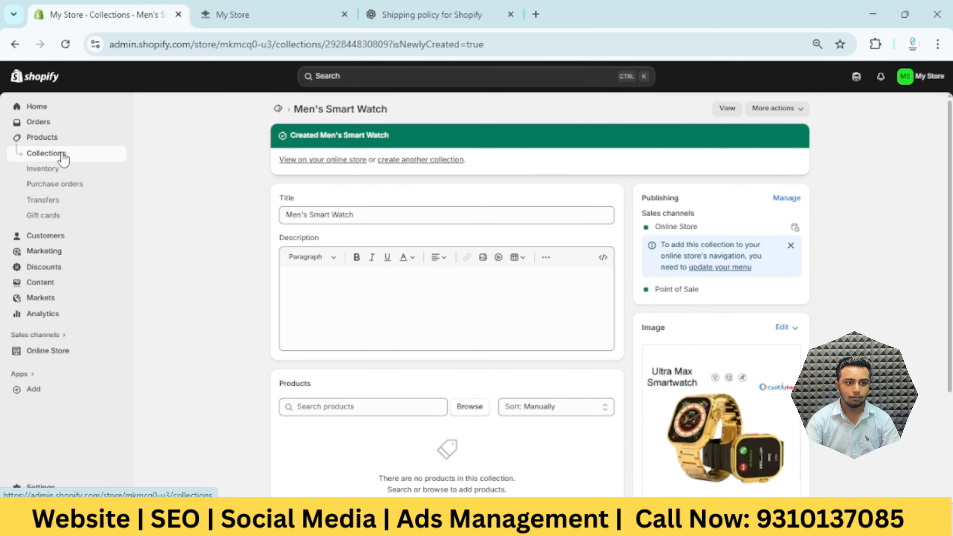
Start another new collection from the collections list and title it "Kids Smart Watch"
click(62, 155)
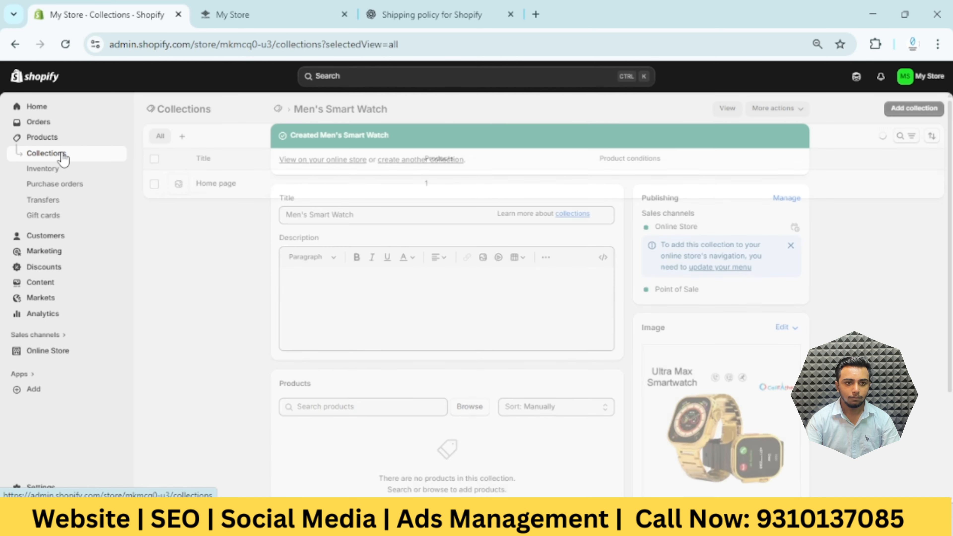
click(925, 113)
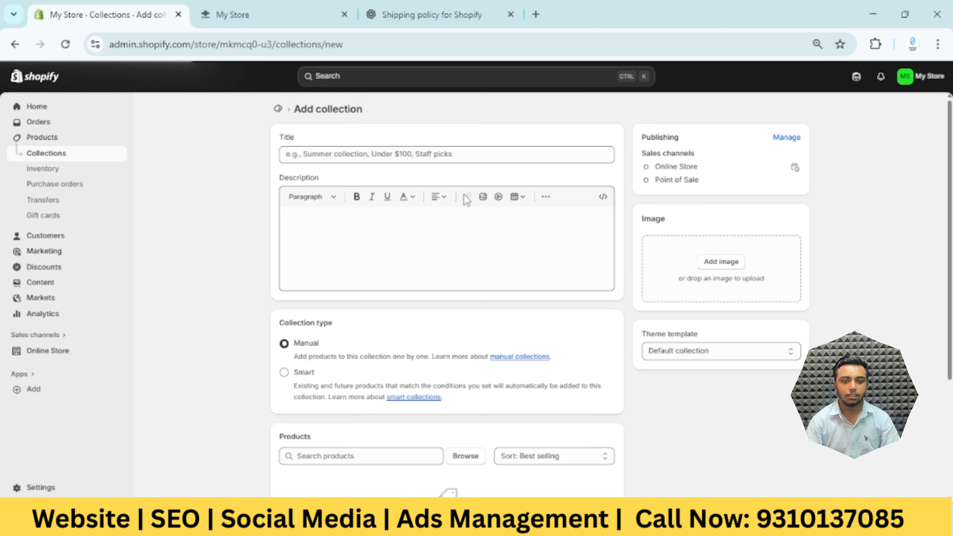
click(414, 155)
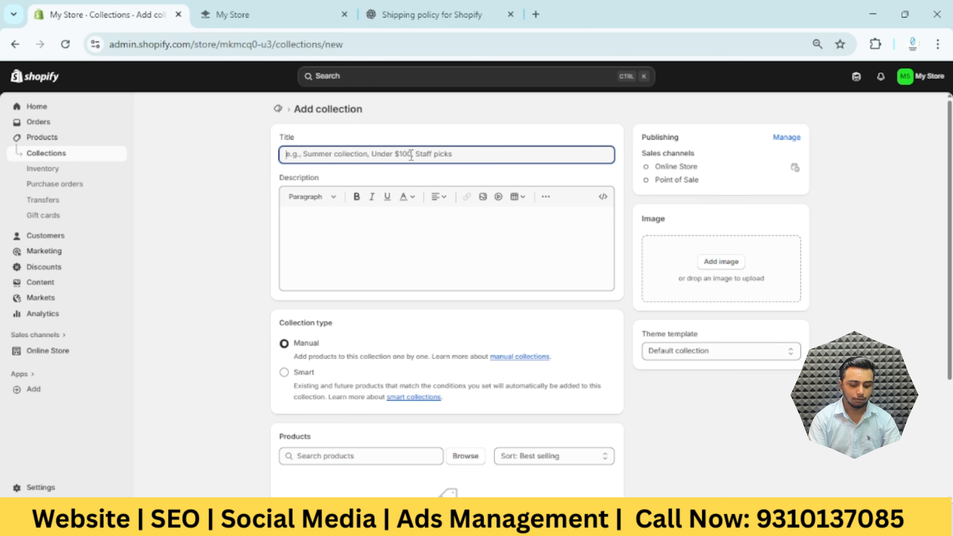
text(Ki)
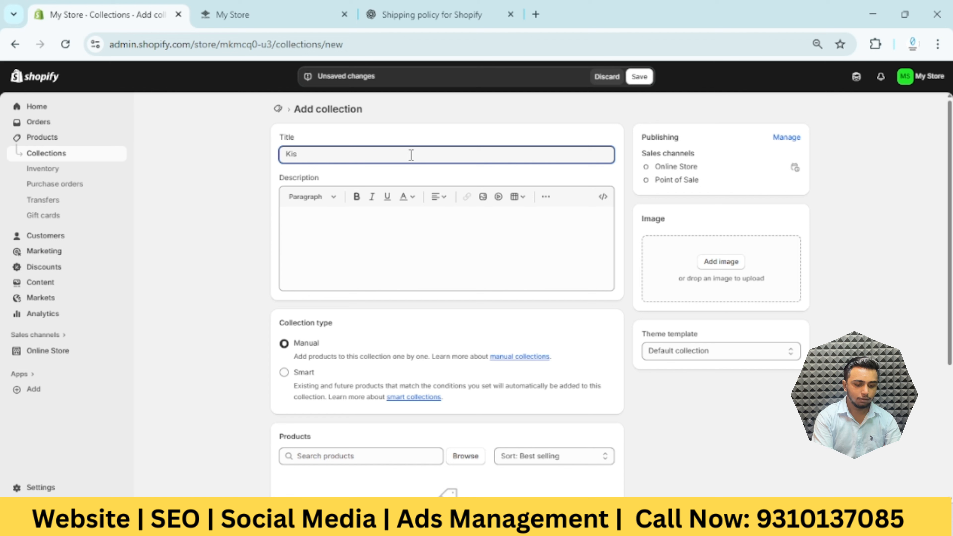
text(ds)
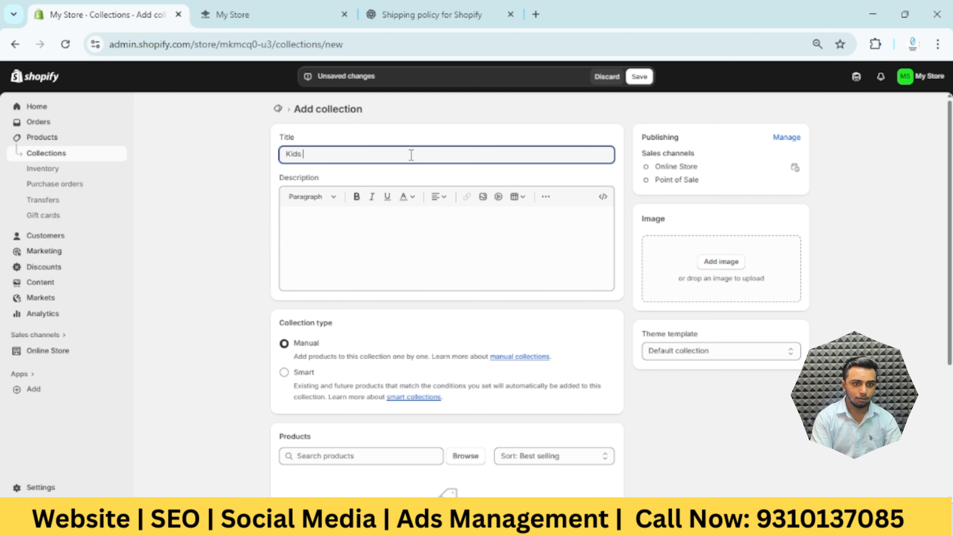
text( Smaer)
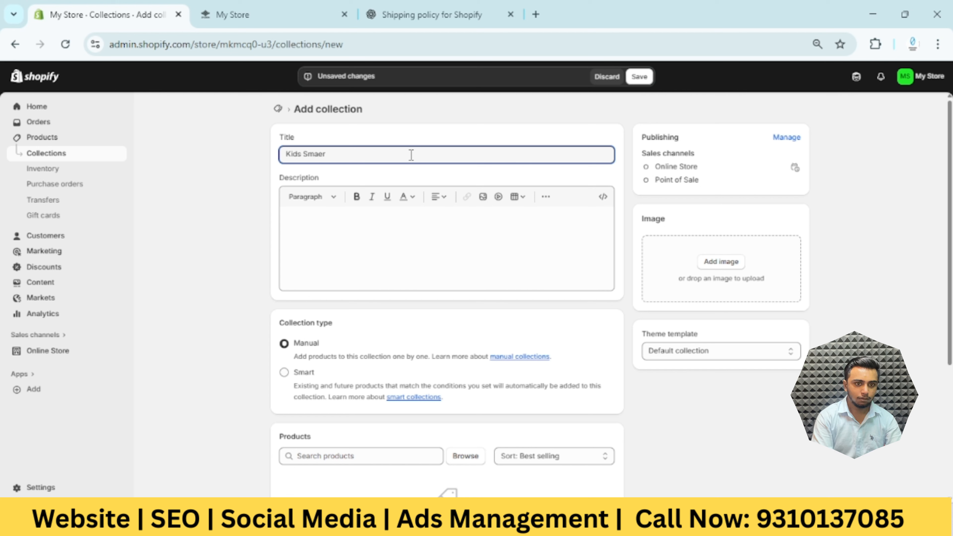
key(BackSpace)
key(BackSpace)
text(rt Watch)
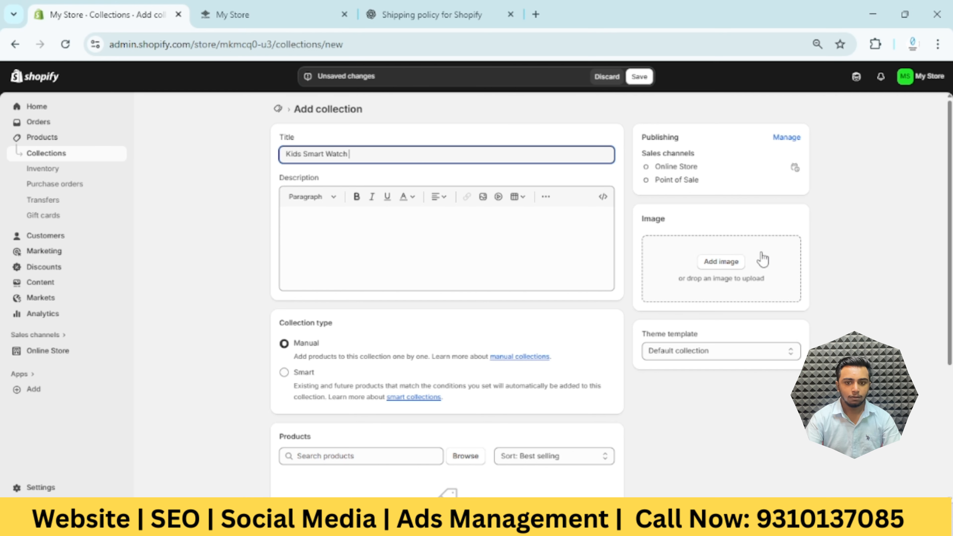
Add the magnetic wireless charging picture from the store's files as the Kids Smart Watch collection image
click(737, 261)
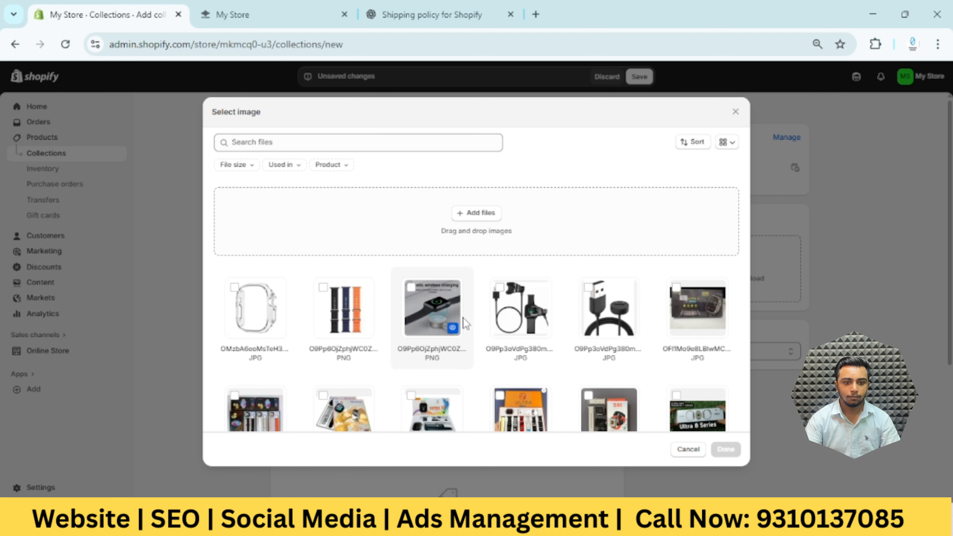
scroll(467, 324, down, 2)
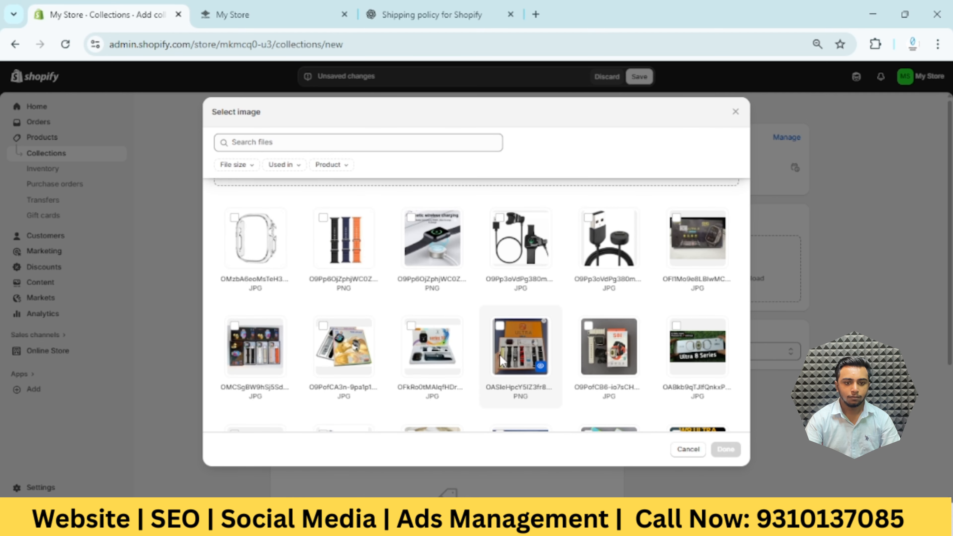
click(428, 238)
click(725, 450)
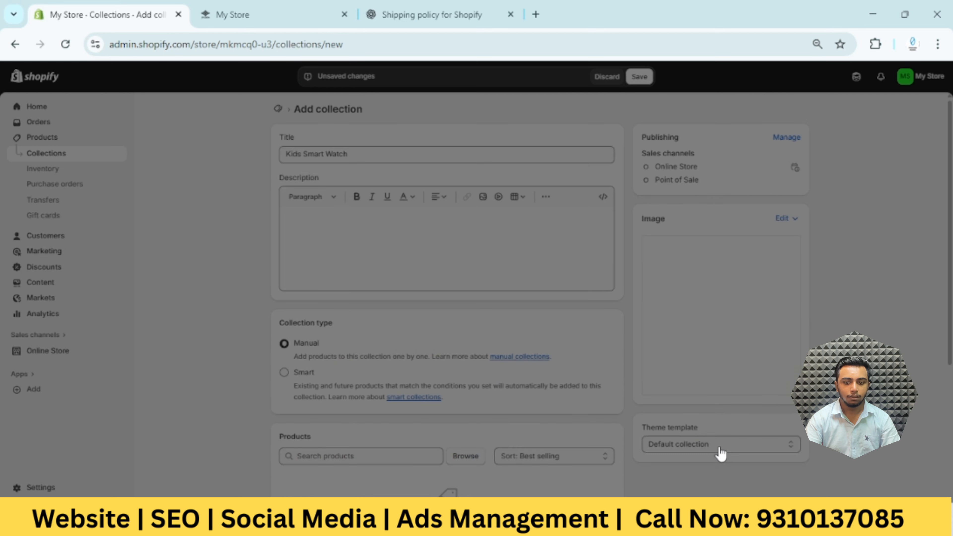
Change the Kids Smart Watch collection image to the pink watch with the i8 Pro Max box
scroll(416, 394, down, 1)
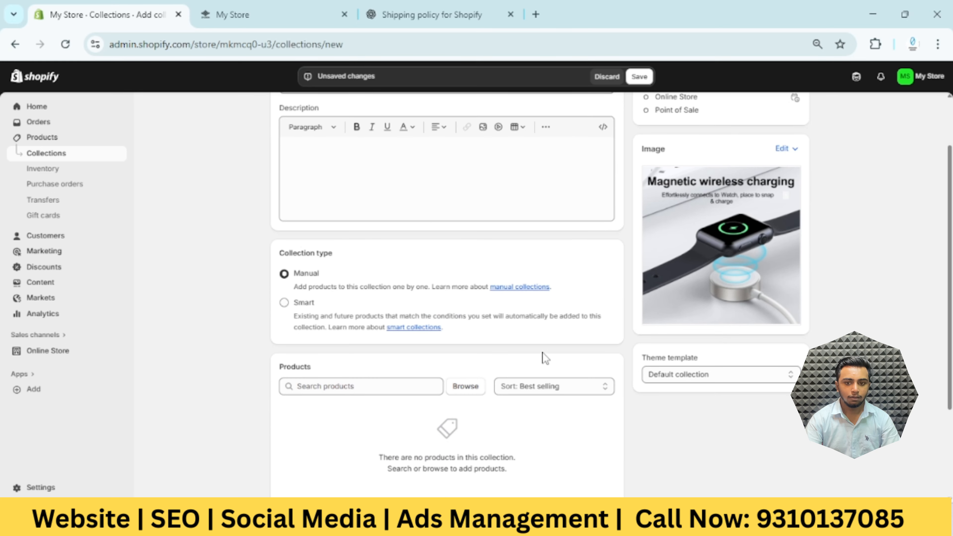
click(776, 151)
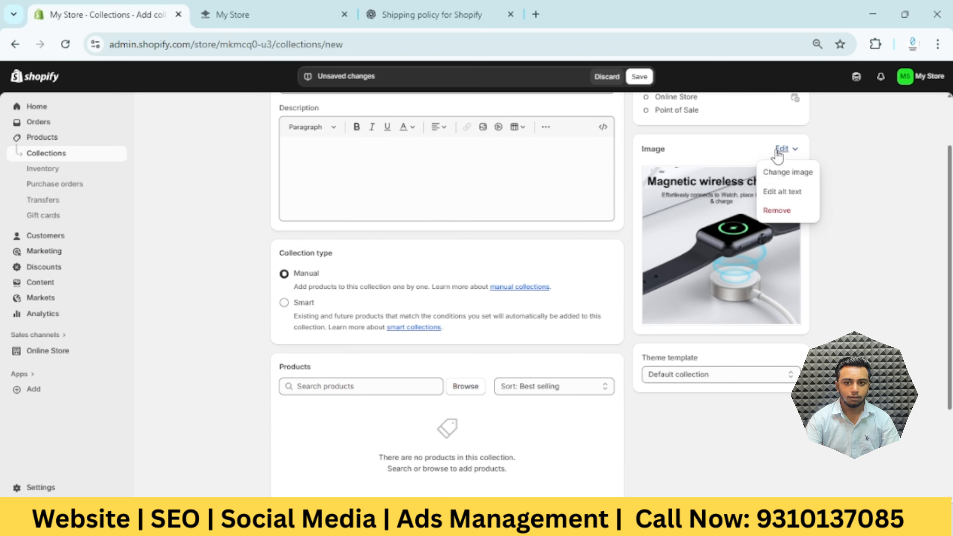
click(775, 174)
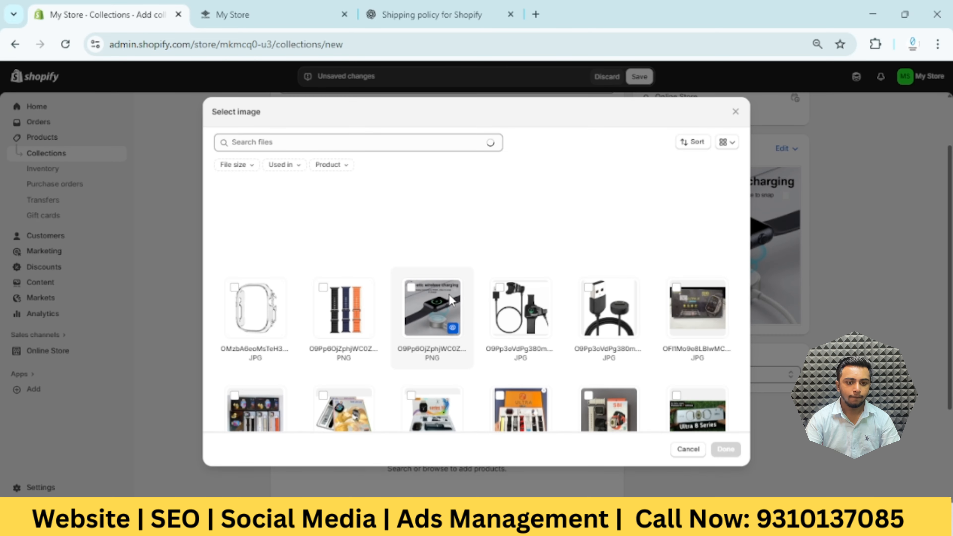
scroll(450, 300, down, 2)
scroll(452, 300, down, 1)
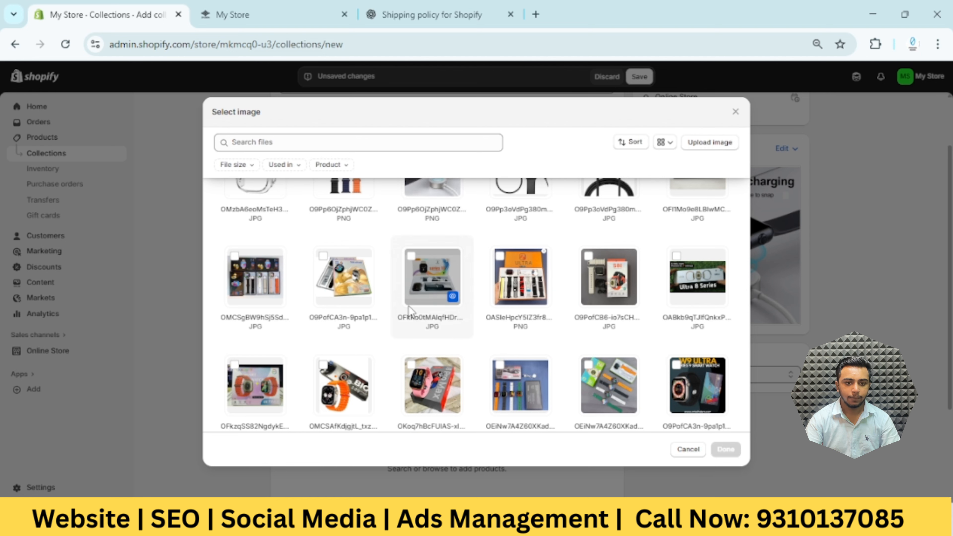
scroll(470, 297, down, 1)
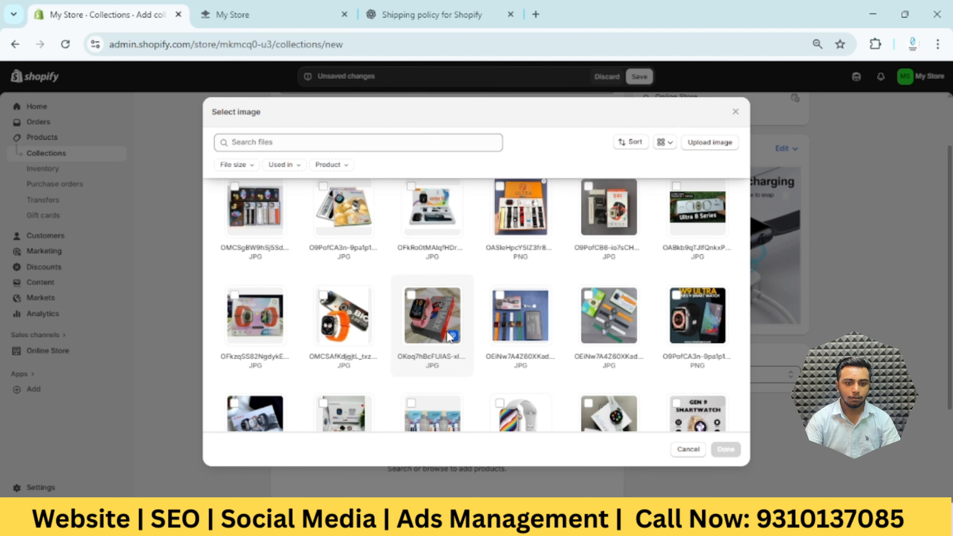
click(430, 318)
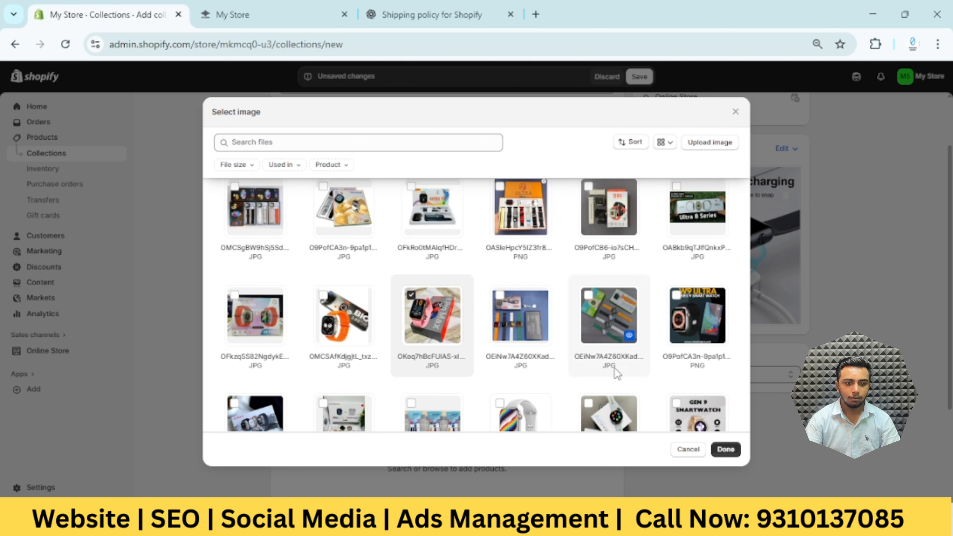
click(725, 450)
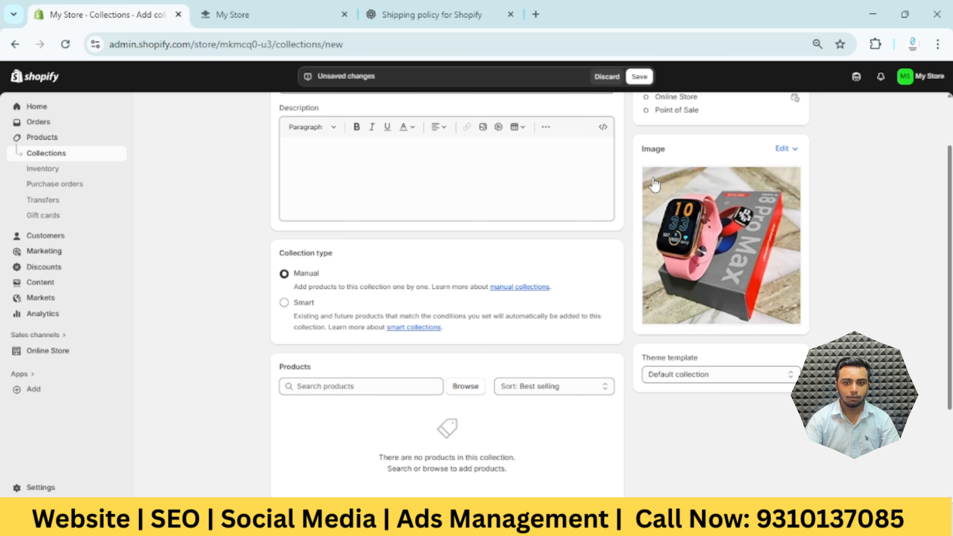
Change the Kids Smart Watch collection image to the orange-strap watch with the BIG 2.09 box from the store's files
click(782, 149)
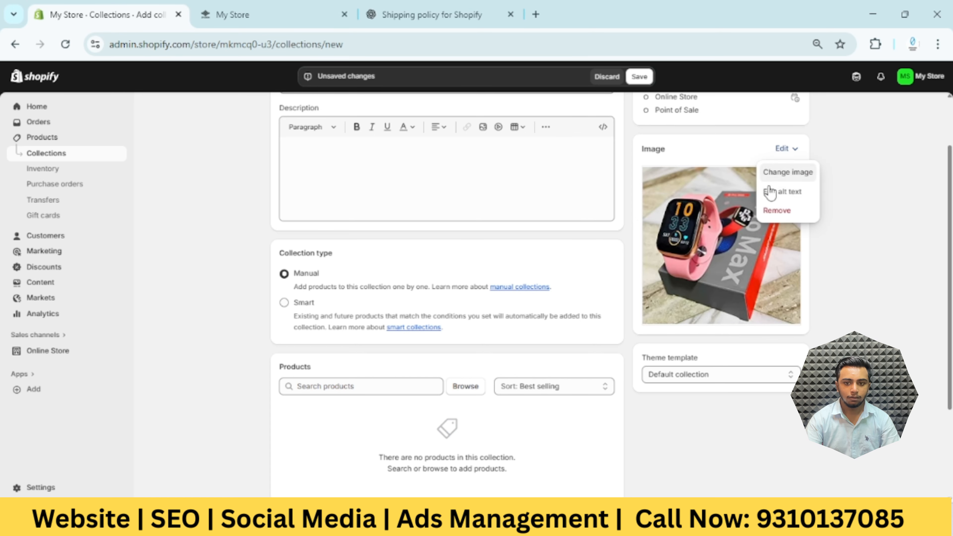
click(759, 196)
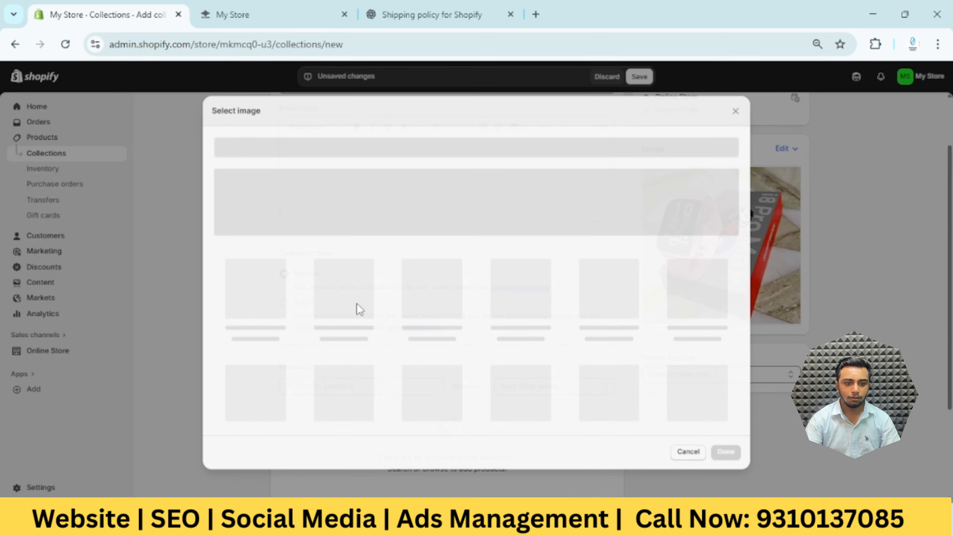
scroll(530, 346, down, 4)
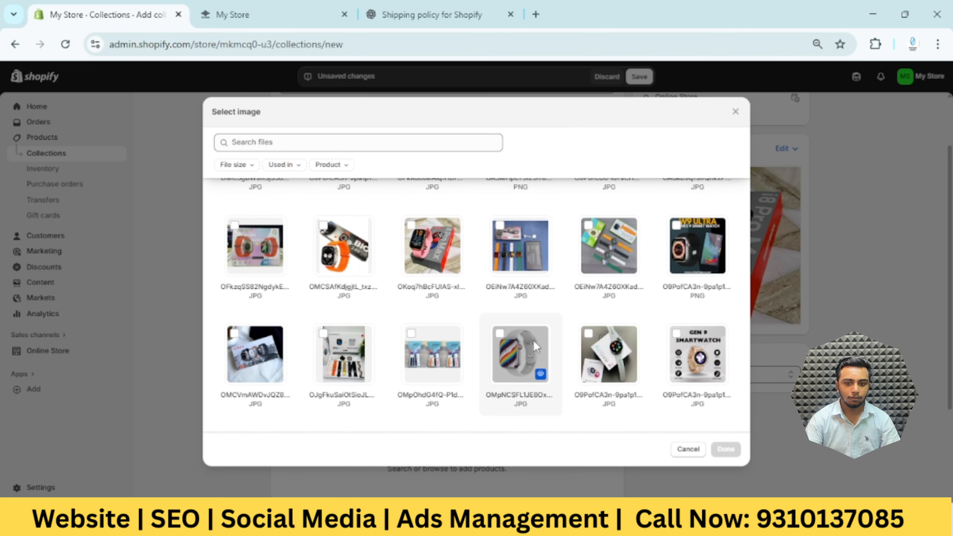
scroll(545, 347, down, 2)
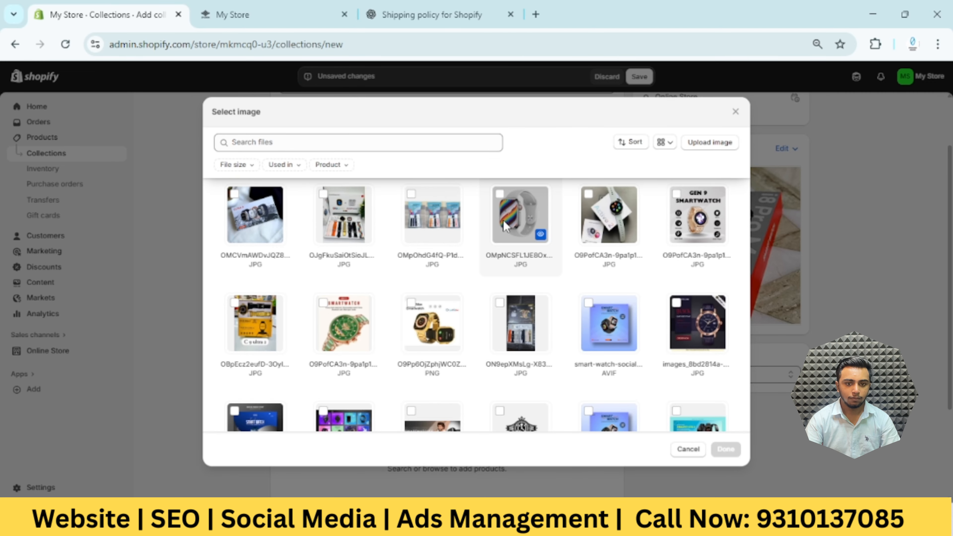
scroll(394, 324, down, 2)
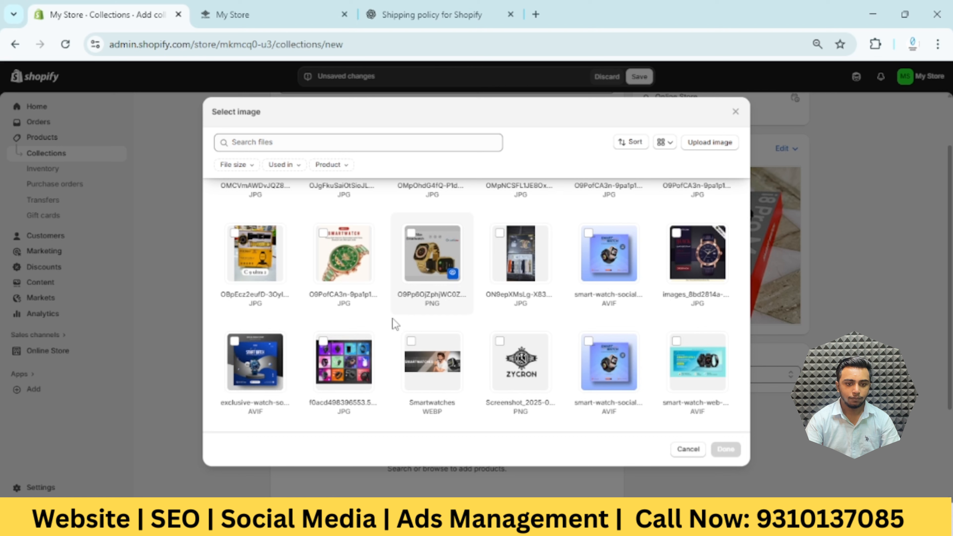
scroll(394, 324, up, 4)
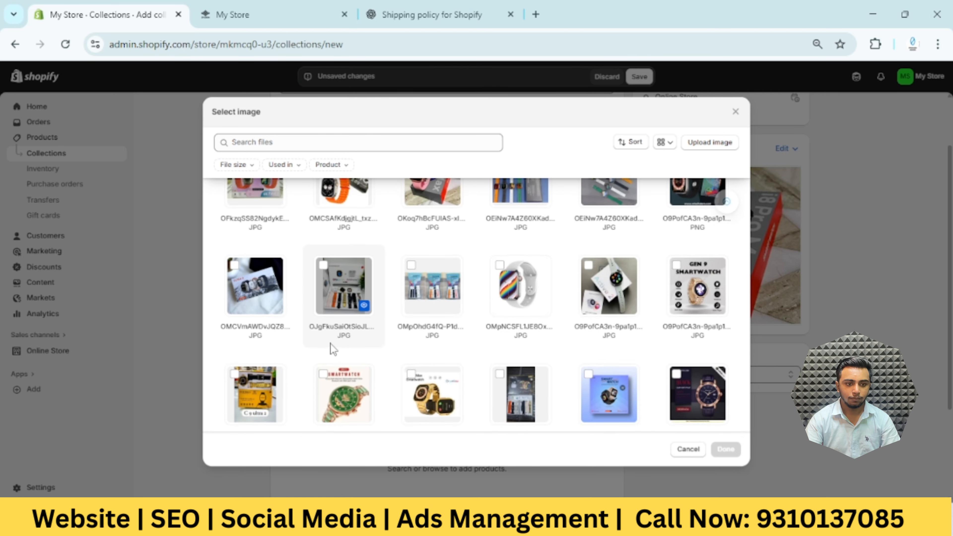
scroll(313, 356, up, 5)
scroll(313, 355, up, 3)
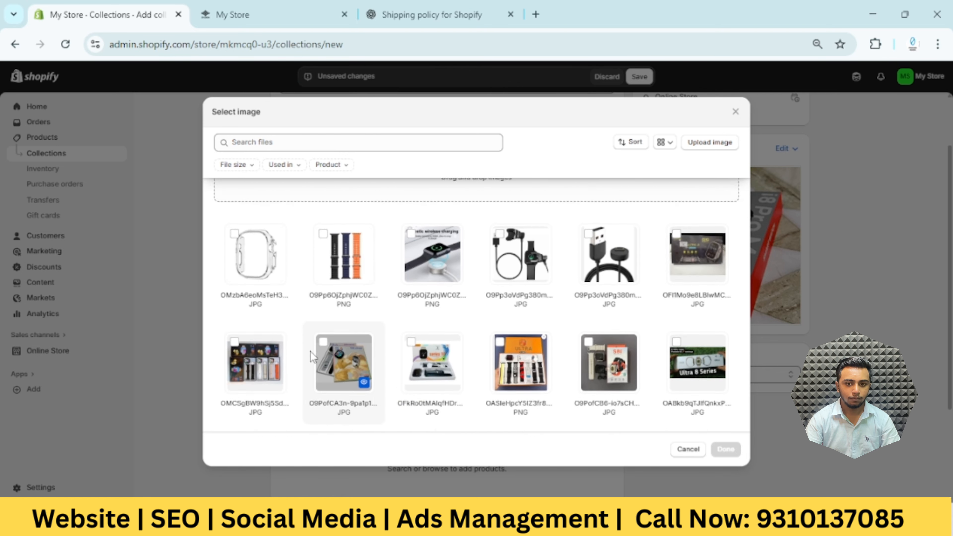
scroll(313, 355, down, 5)
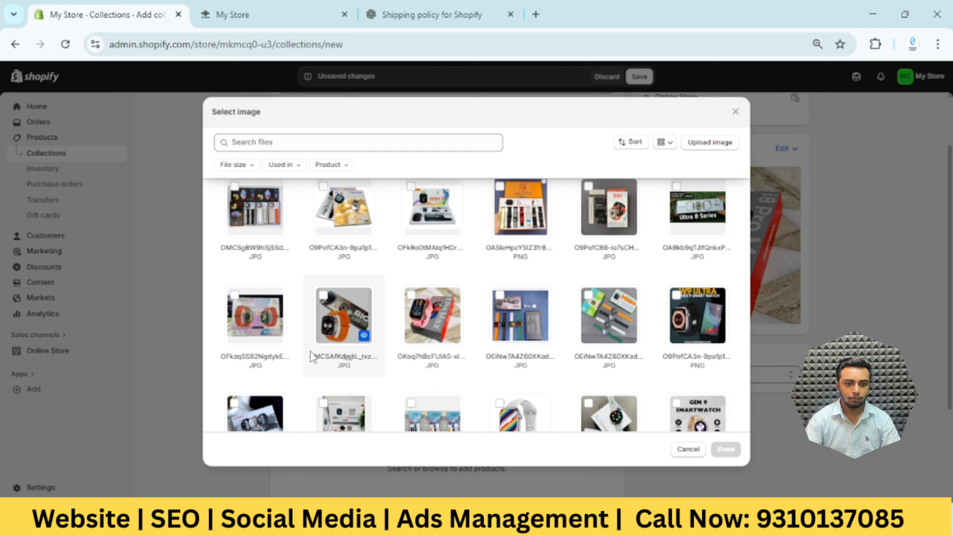
click(341, 304)
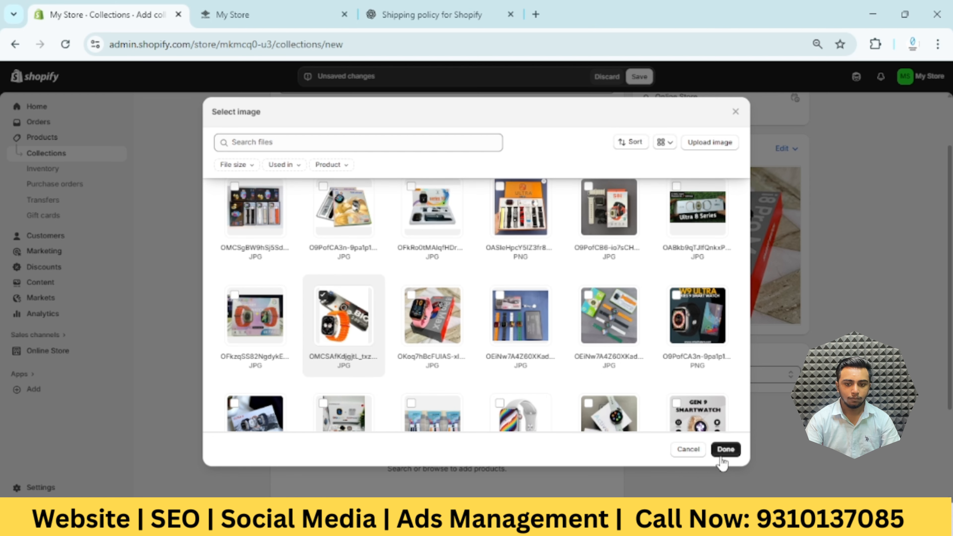
click(725, 450)
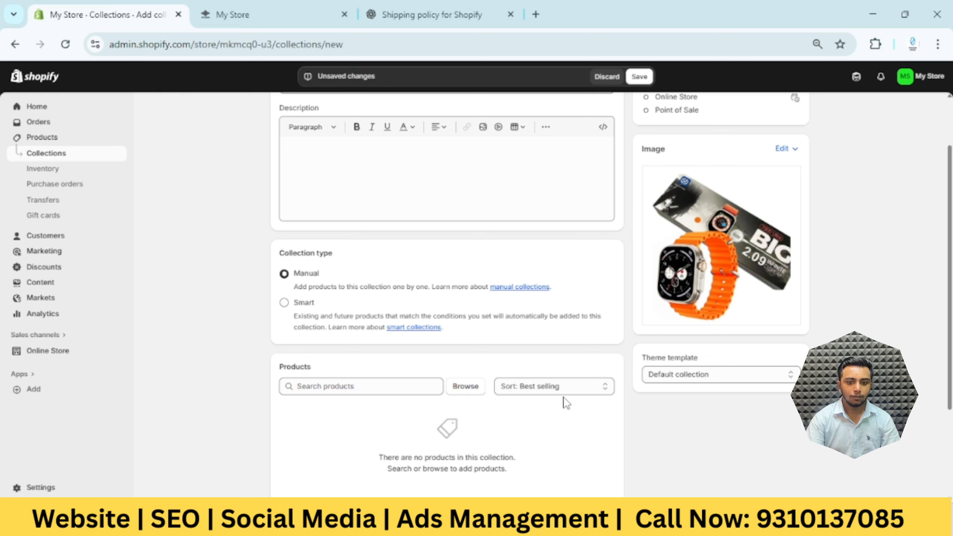
Set the product sorting of the Kids Smart Watch collection to Manually and save the collection
click(573, 394)
click(525, 352)
click(569, 388)
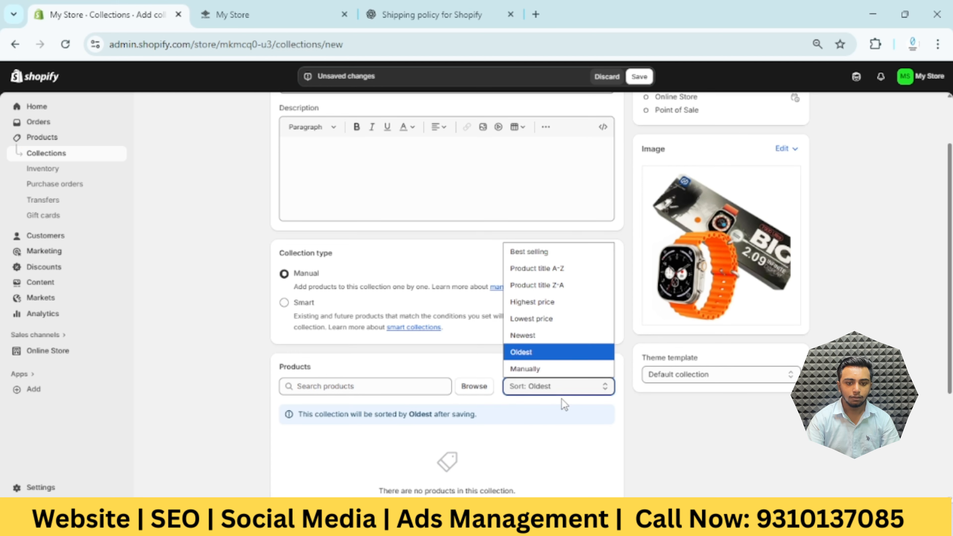
click(580, 375)
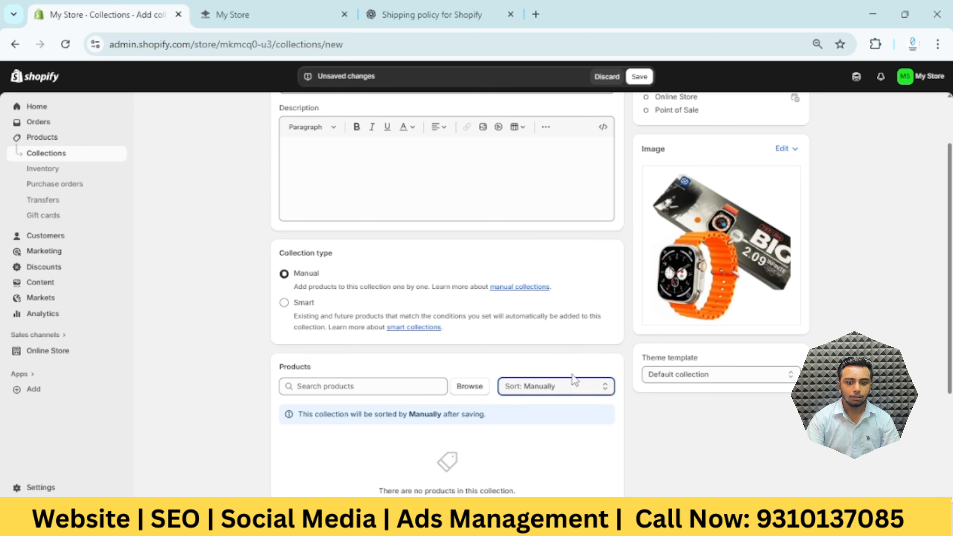
click(579, 390)
click(559, 369)
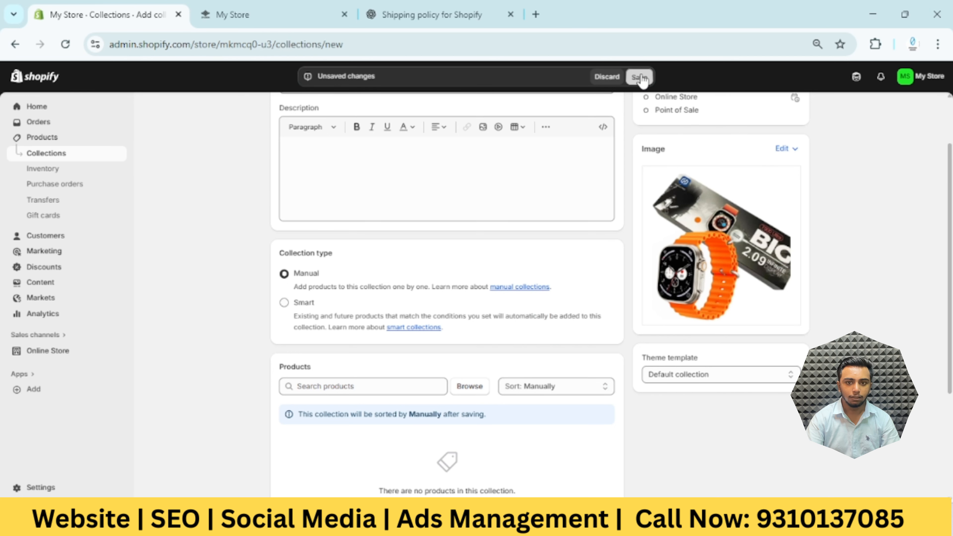
key(ctrl+s)
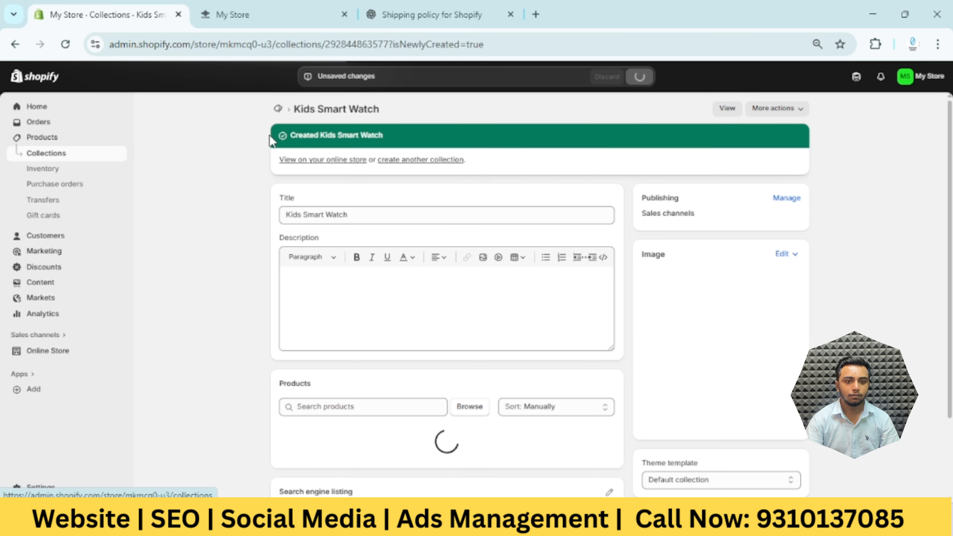
Start another new collection from the collections list and title it "Women Watch"
click(53, 160)
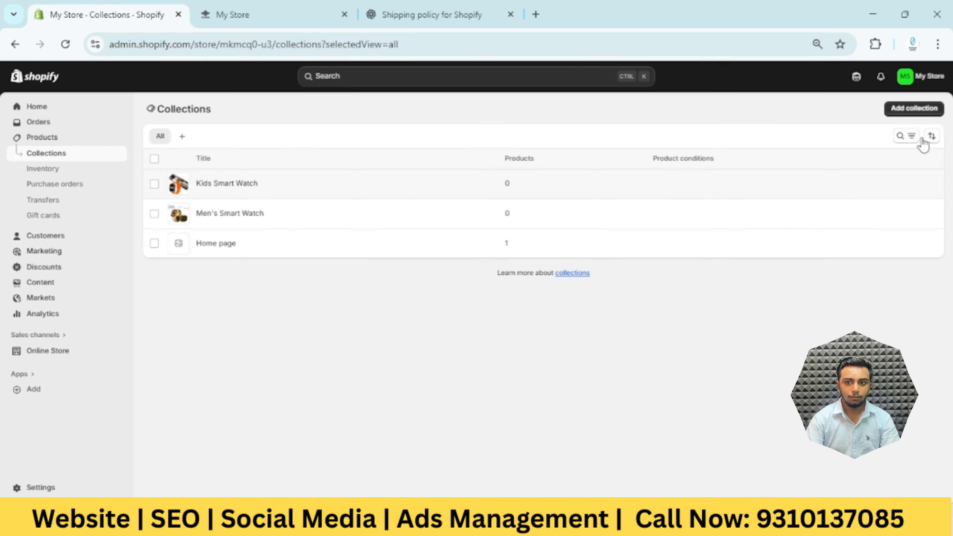
click(921, 109)
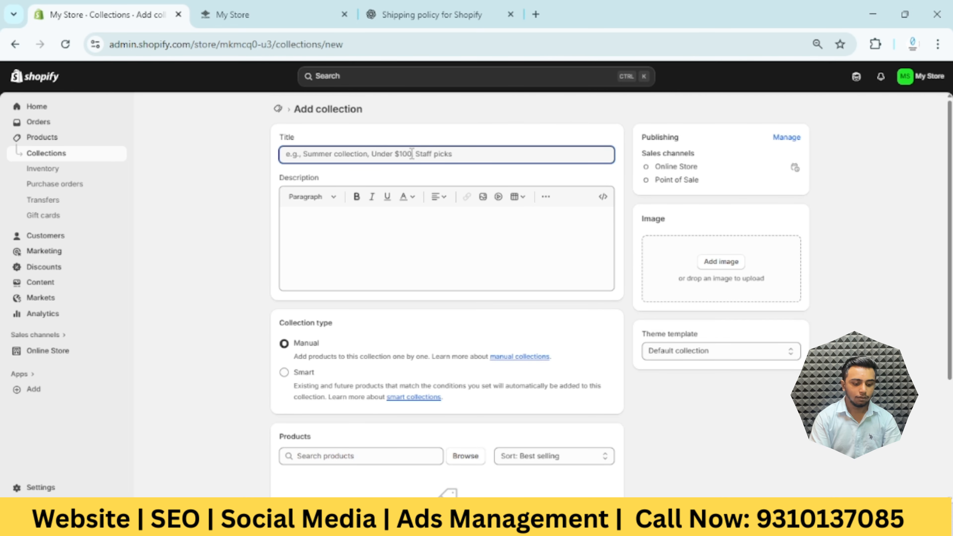
text(Women Watch)
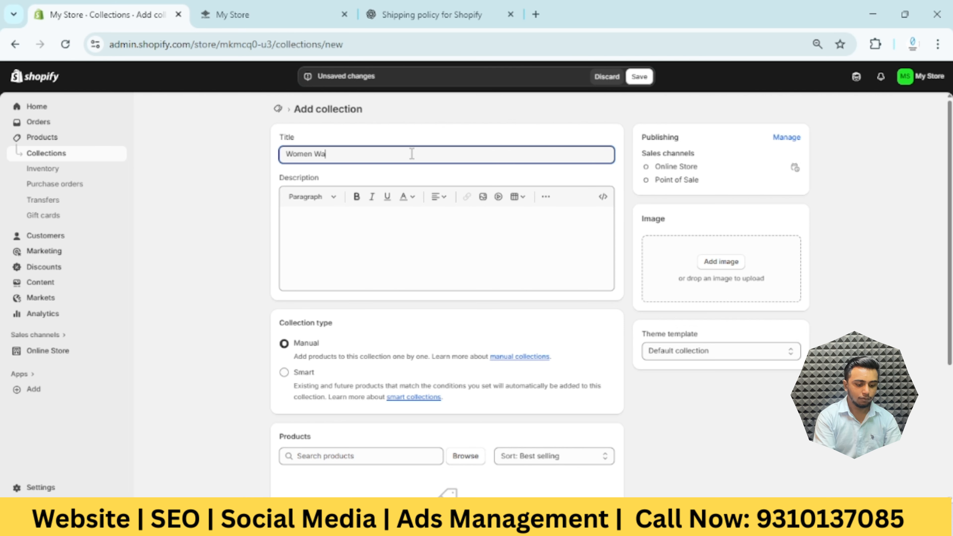
Use the pink watch with the i8 Pro Max box from the store's files as the Women Watch collection image
click(720, 261)
scroll(551, 329, down, 2)
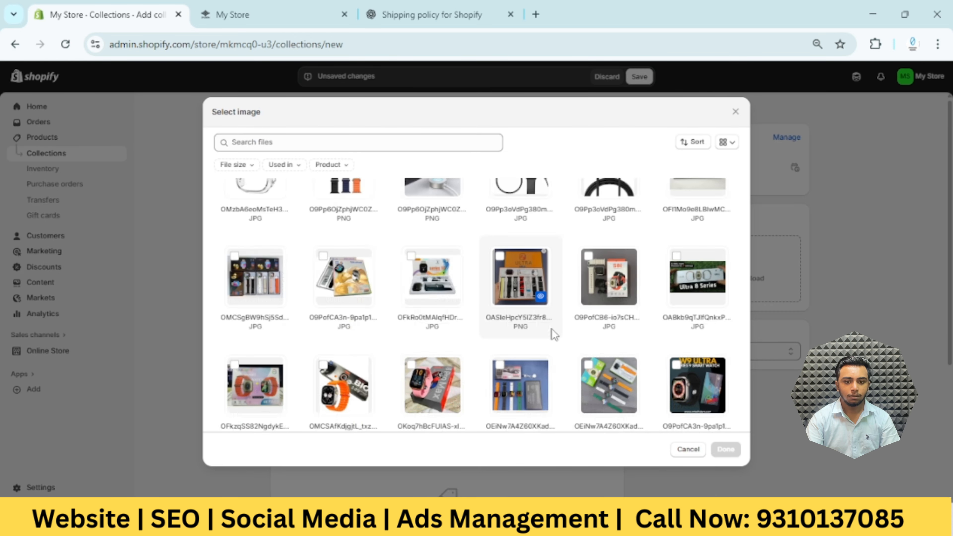
scroll(581, 333, down, 2)
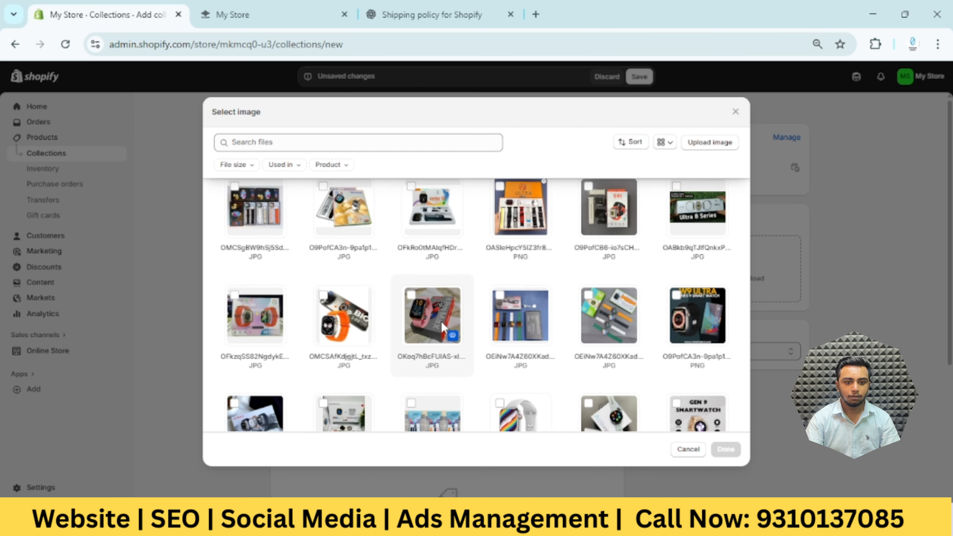
click(431, 316)
click(725, 450)
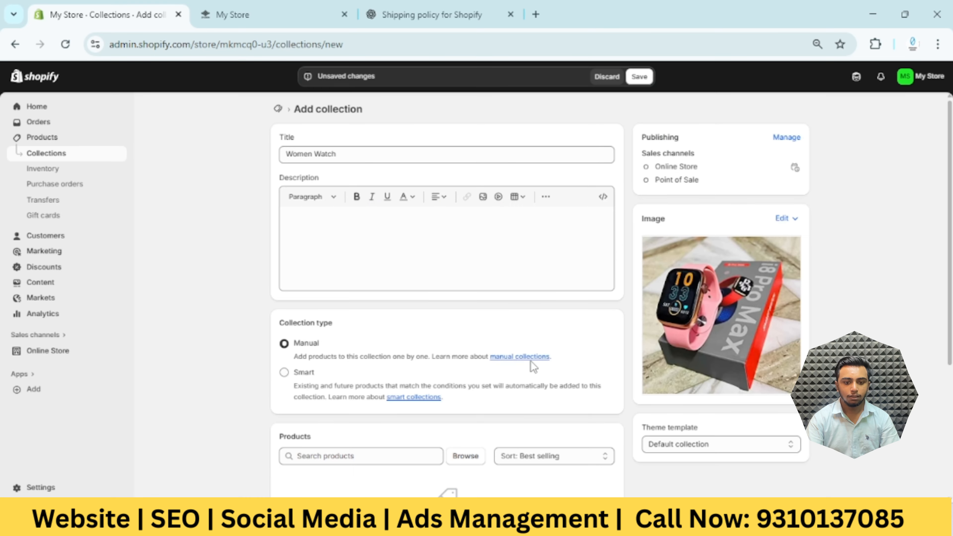
Set the Women Watch collection's product sorting to Manually, save the collection and return to the collections list
scroll(600, 412, down, 3)
click(553, 316)
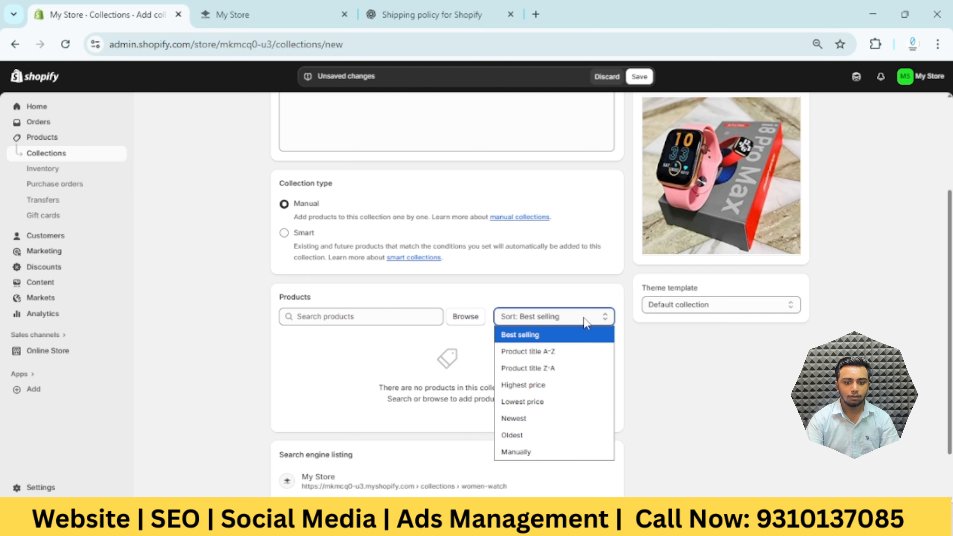
key(Escape)
click(555, 430)
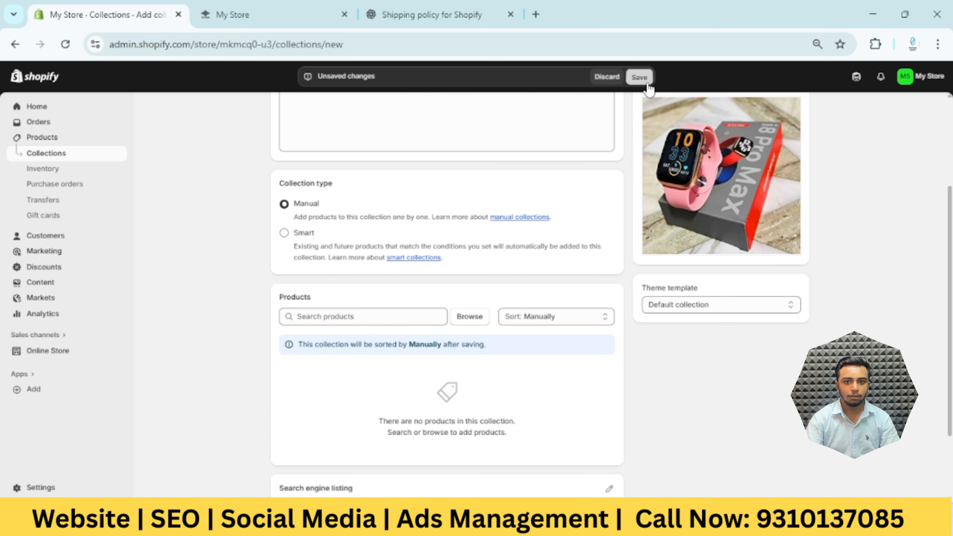
click(646, 80)
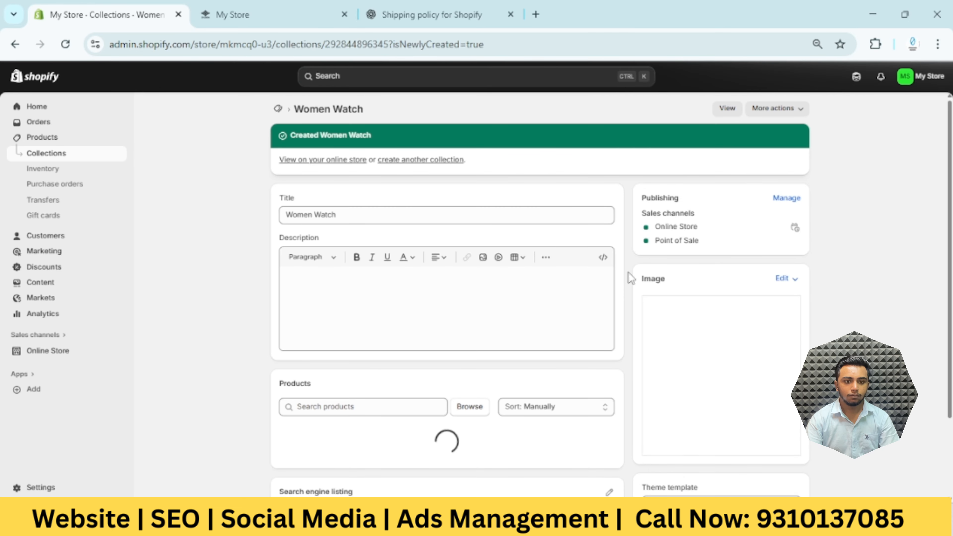
click(76, 155)
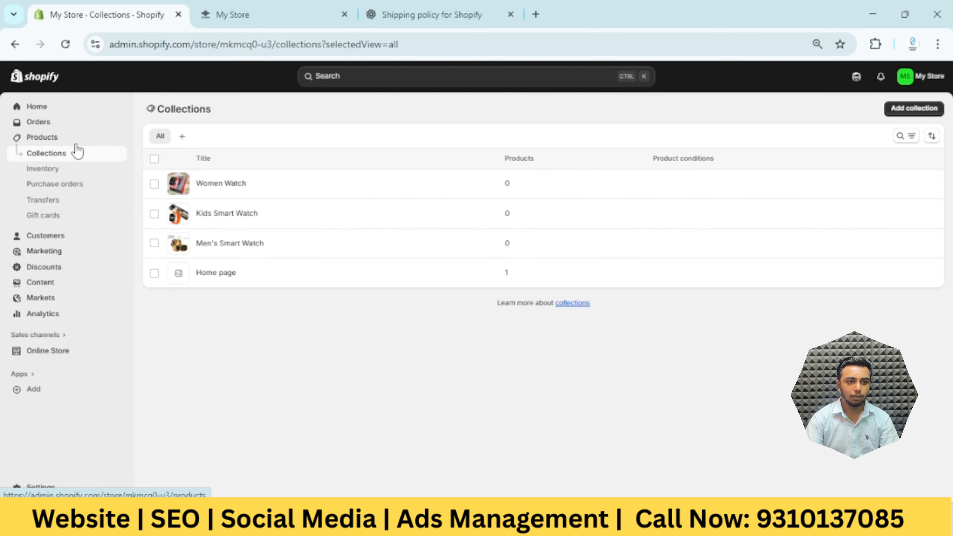
Add all products from the product list to the Kids Smart Watch, Men's Smart Watch and Women Watch collections, and return to the collections list
click(93, 145)
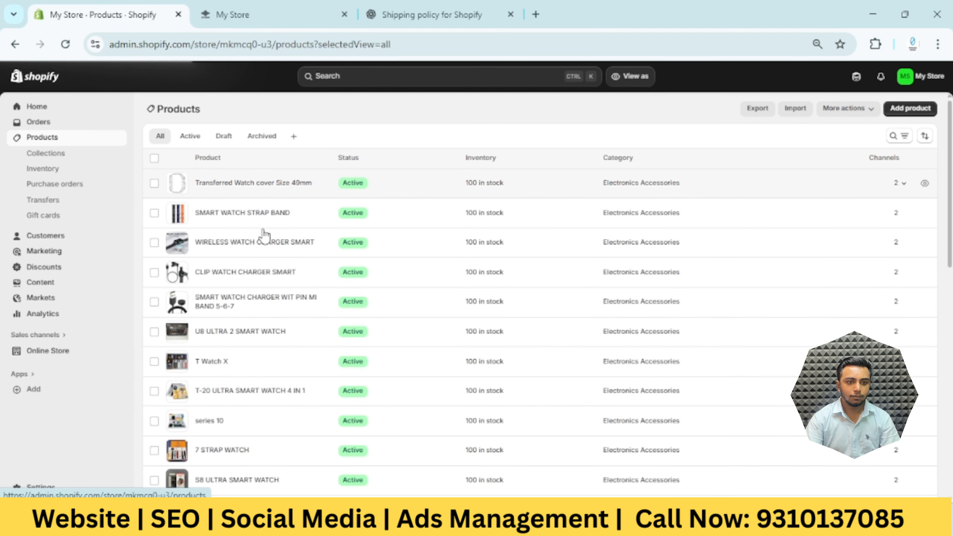
click(157, 160)
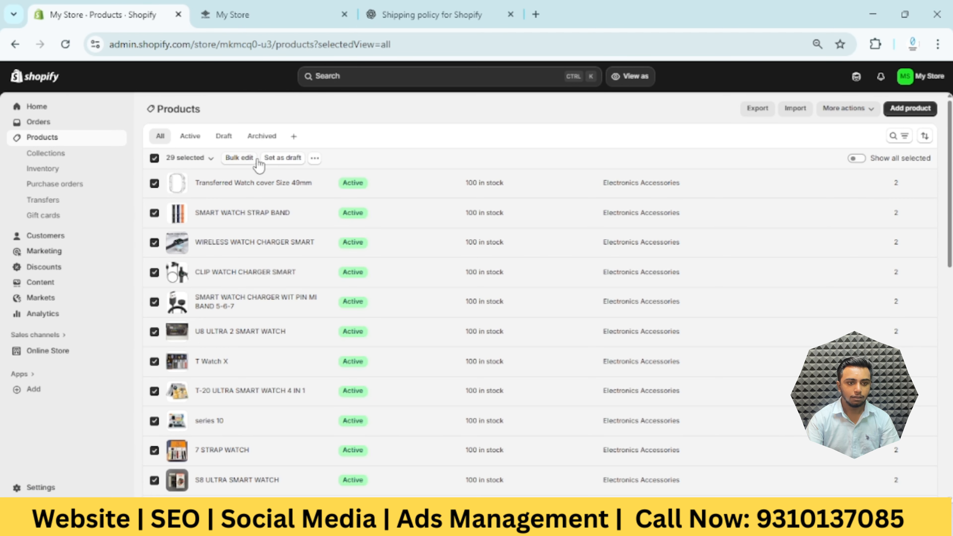
click(155, 160)
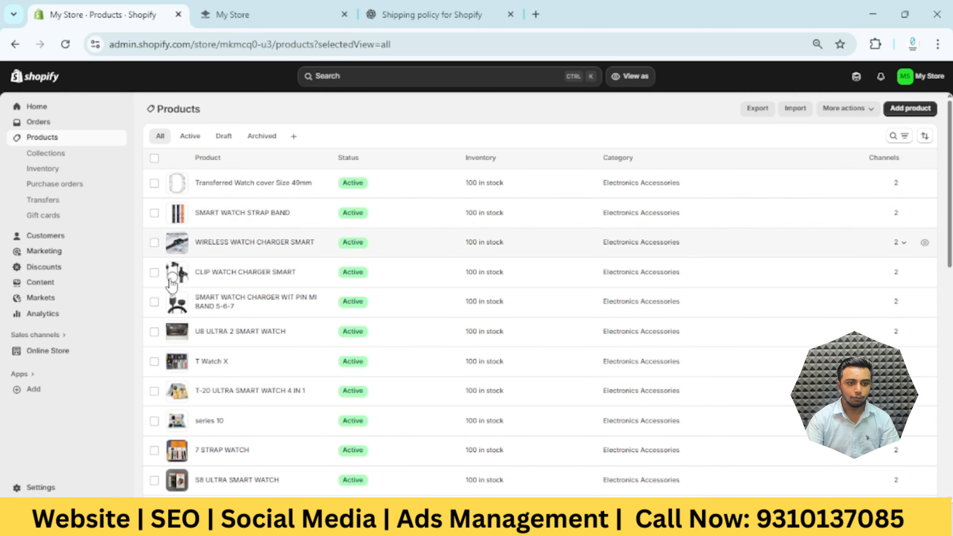
scroll(170, 284, down, 10)
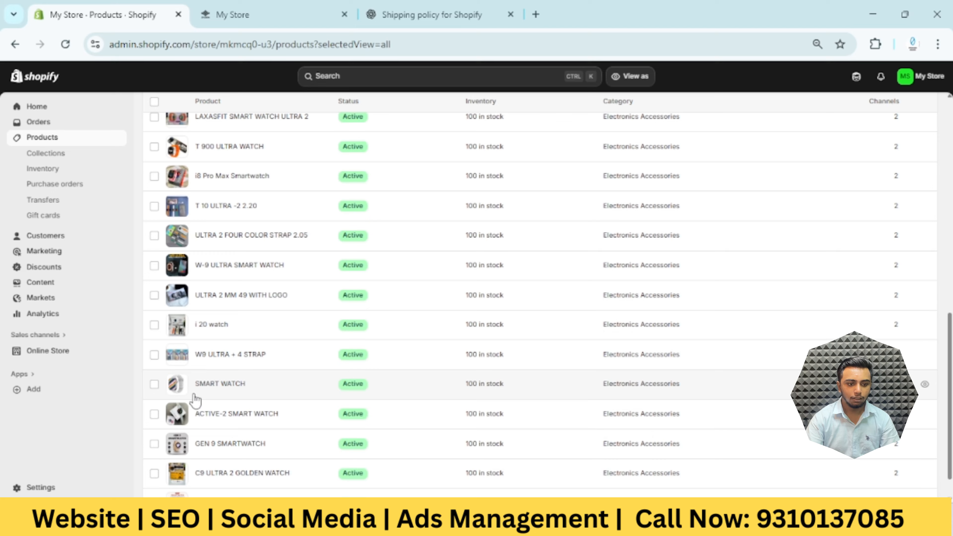
scroll(195, 400, up, 10)
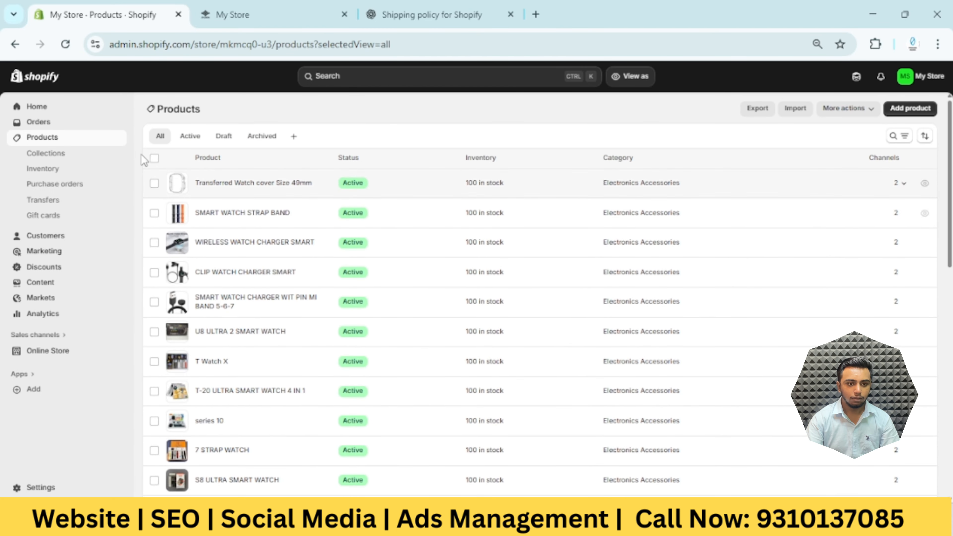
click(154, 158)
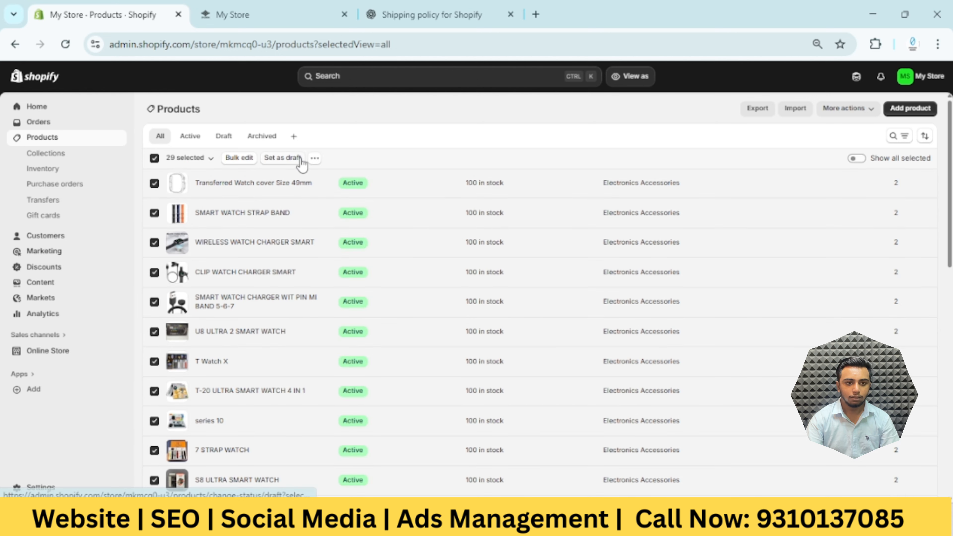
click(315, 160)
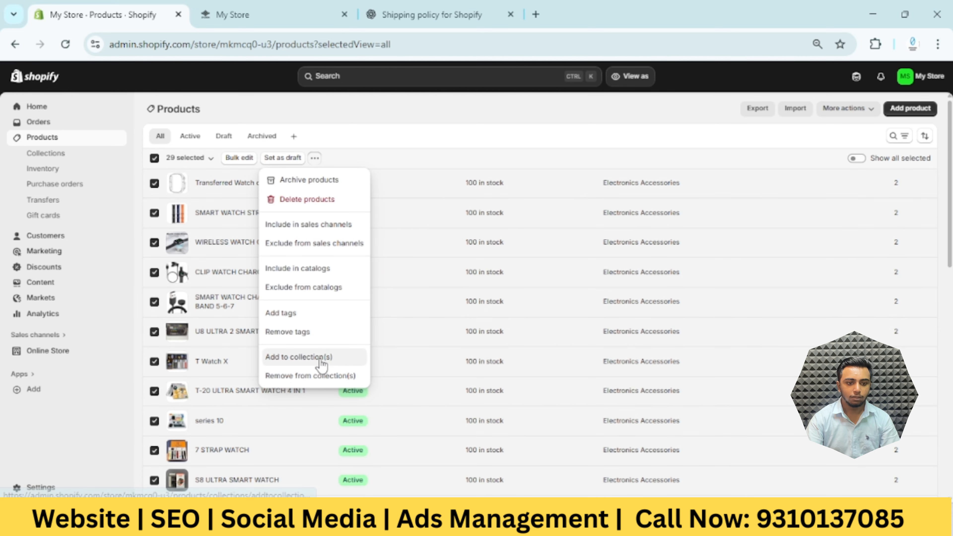
click(328, 361)
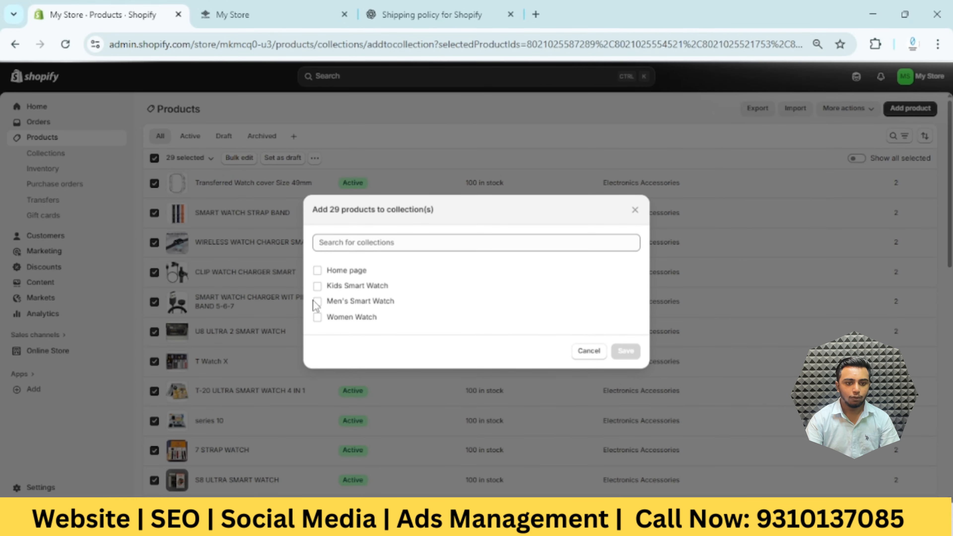
click(317, 286)
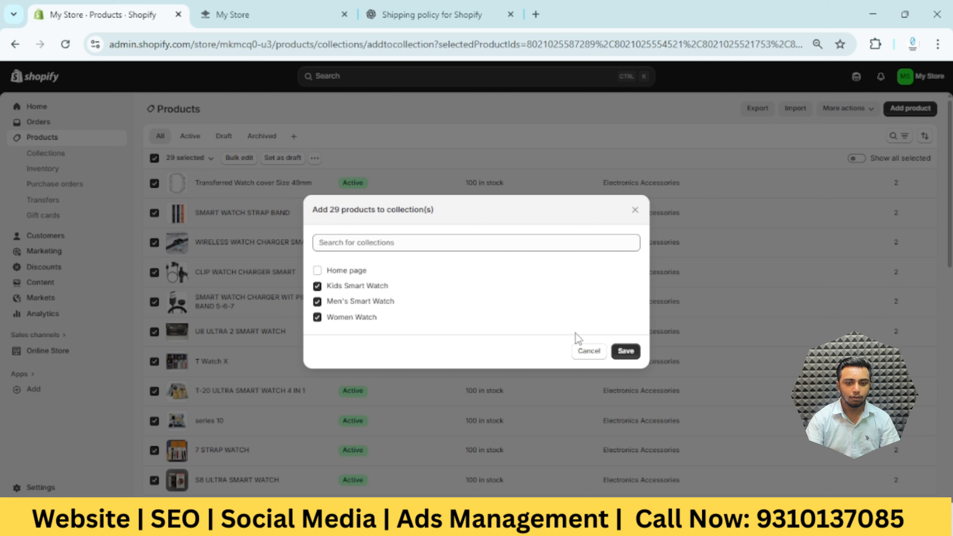
click(626, 352)
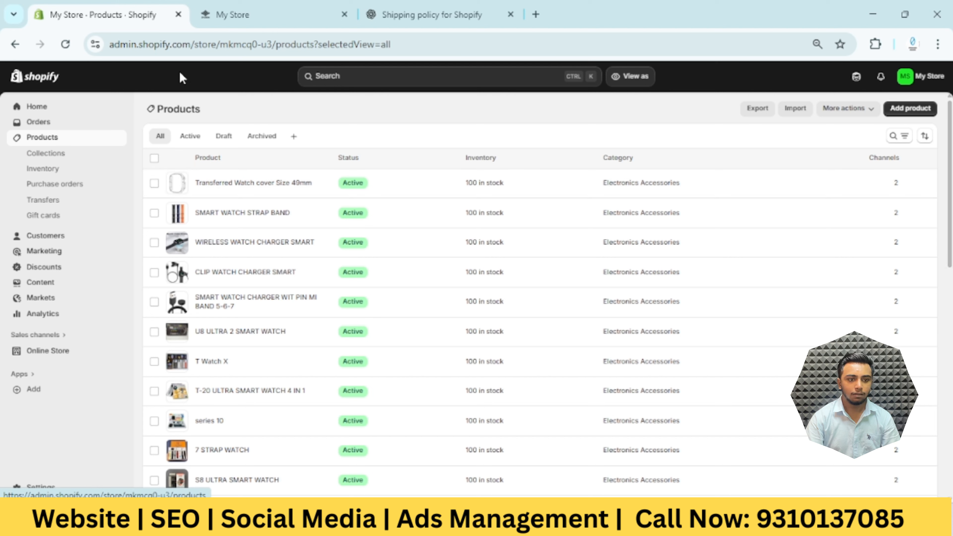
click(72, 157)
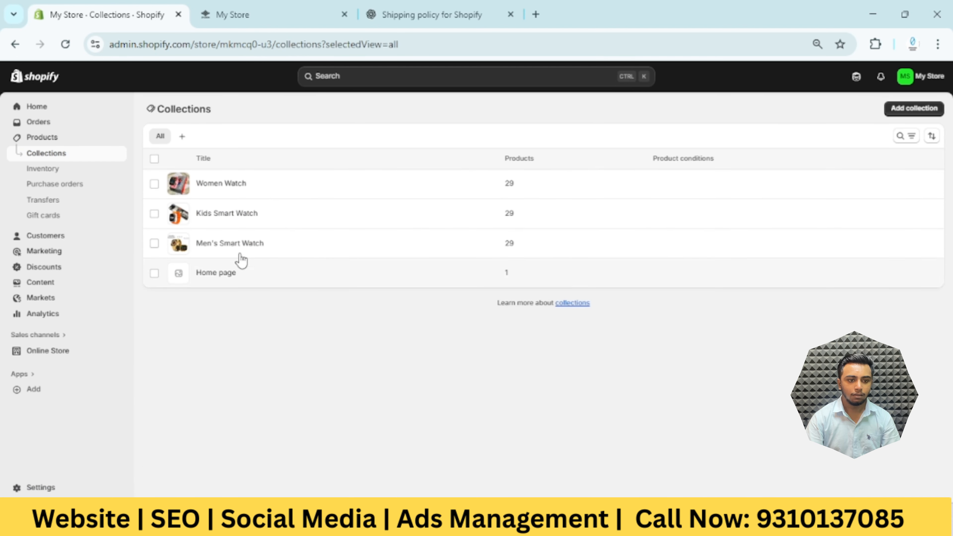
Open the Men's Smart Watch collection and move ACTIVE-2 SMART WATCH to first place and GEN 9 SMARTWATCH to second
click(261, 245)
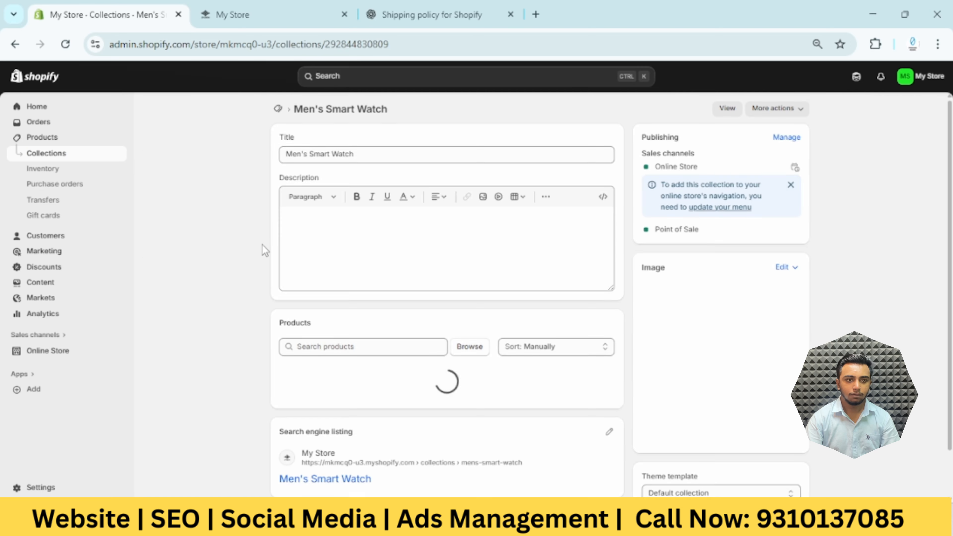
scroll(400, 322, down, 1)
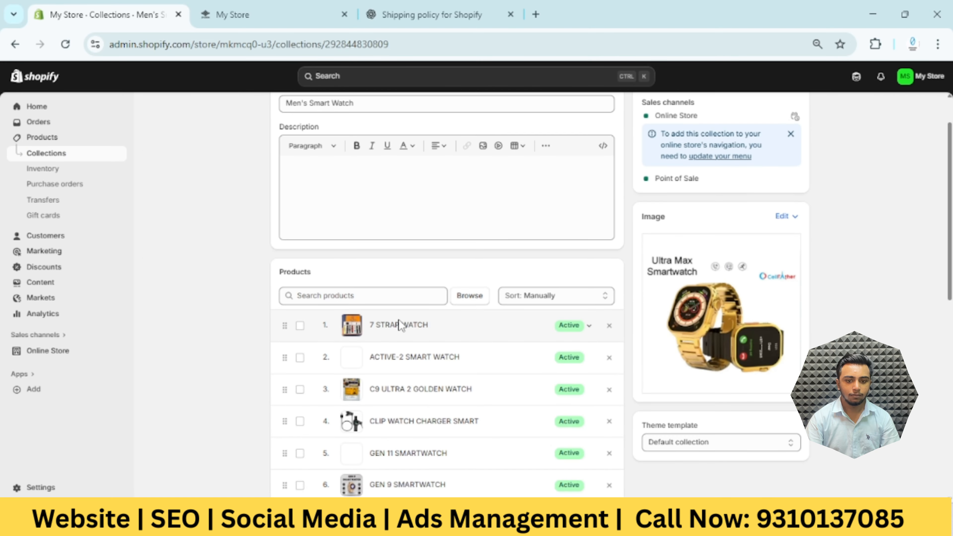
scroll(400, 325, down, 3)
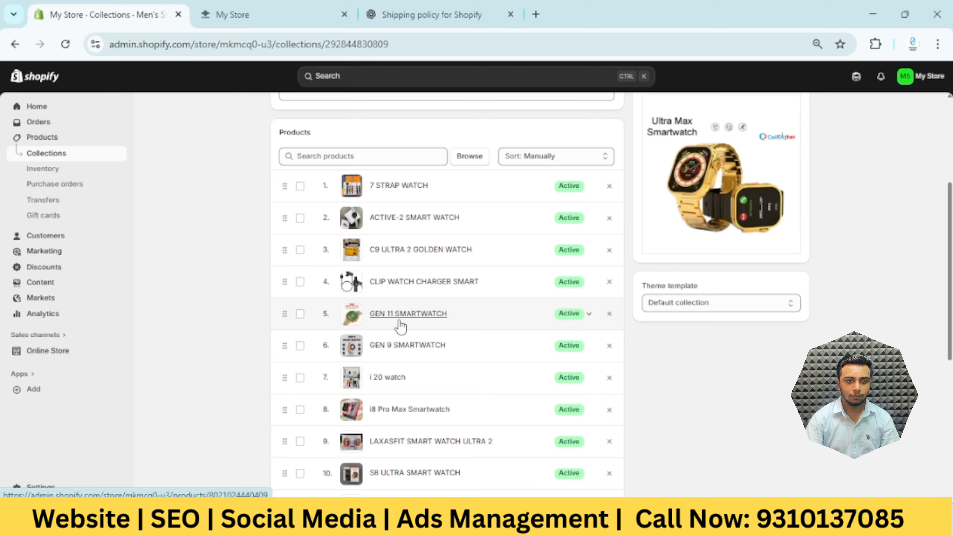
scroll(401, 326, up, 2)
scroll(427, 326, down, 3)
scroll(400, 262, up, 1)
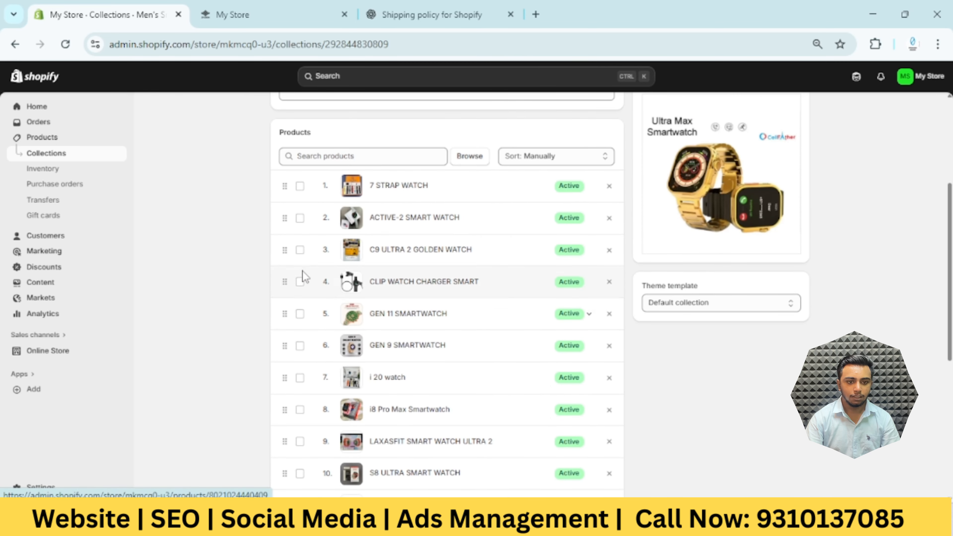
drag(285, 220, 283, 186)
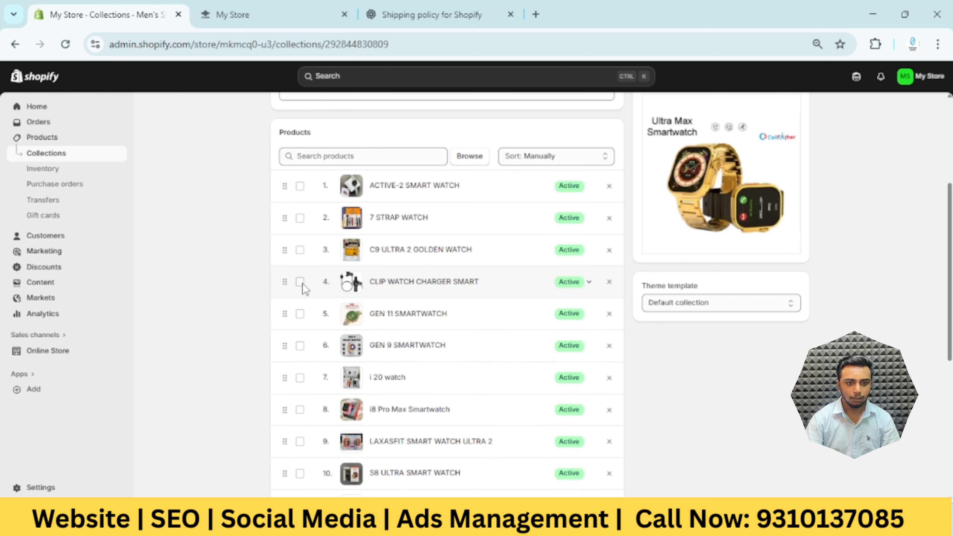
drag(284, 355, 286, 224)
Move i8 Pro Max Smartwatch up behind GEN 9 SMARTWATCH, place SMART WATCH third above it, and return to the collections list
scroll(315, 387, down, 1)
scroll(315, 388, down, 1)
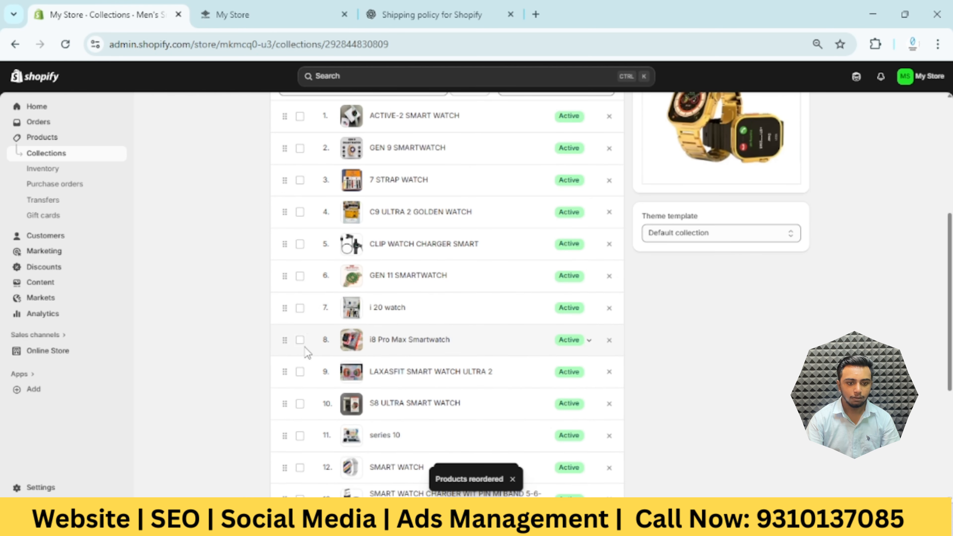
drag(287, 350, 269, 250)
scroll(319, 431, down, 2)
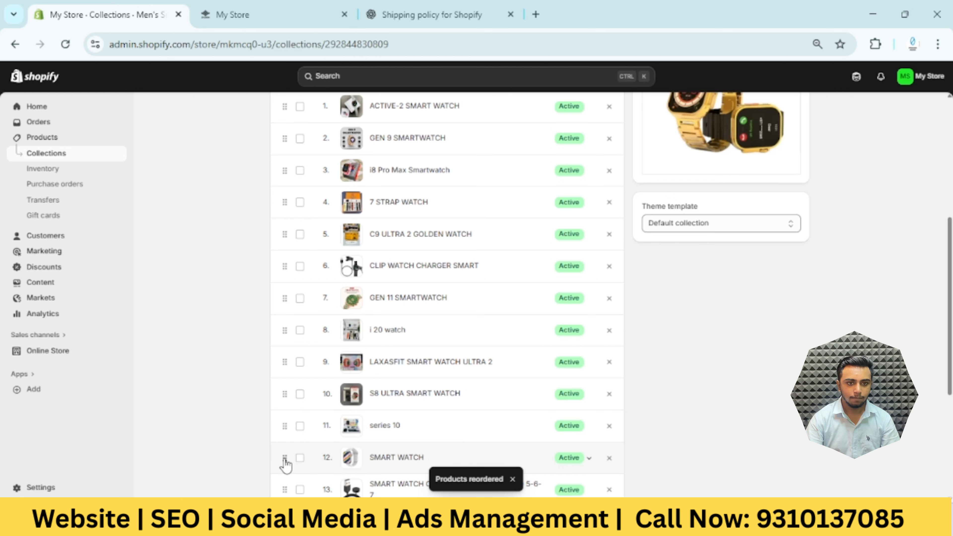
drag(285, 458, 279, 209)
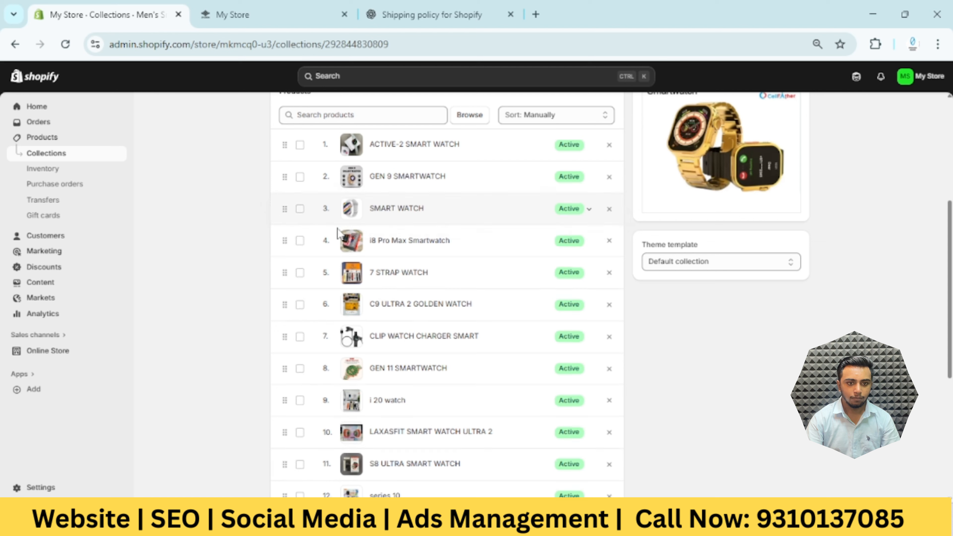
scroll(338, 221, up, 1)
scroll(339, 222, up, 5)
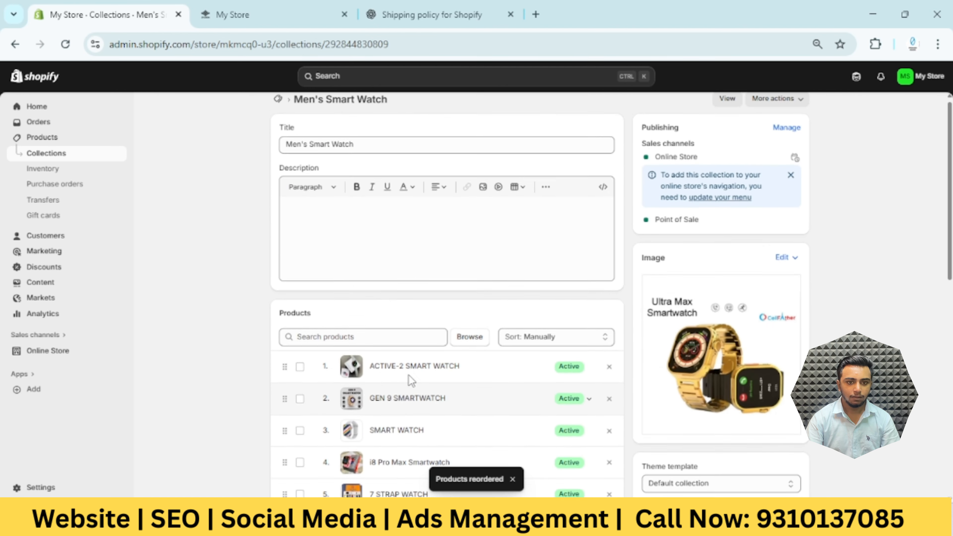
click(68, 157)
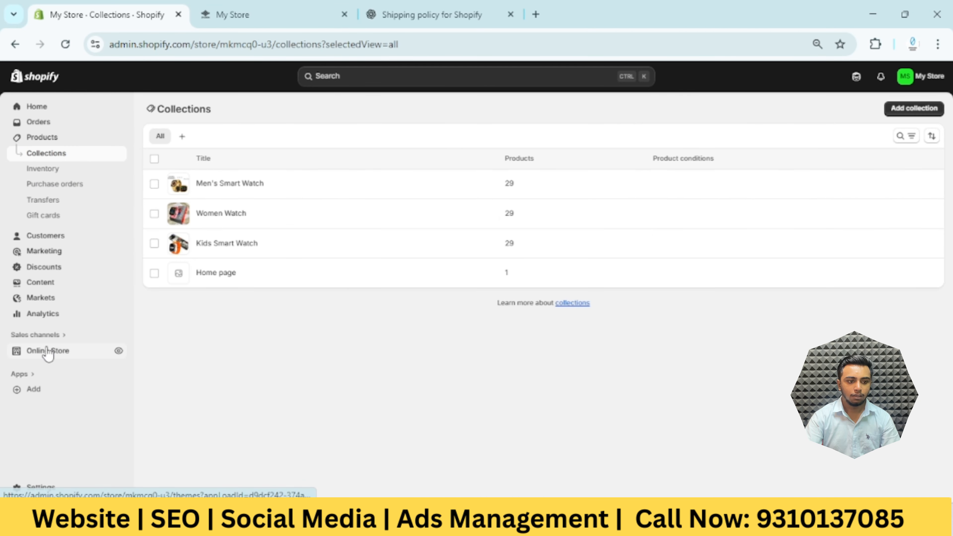
Open the Dawn theme for customization from the online store and look over the home page's Top Selling product section
click(61, 352)
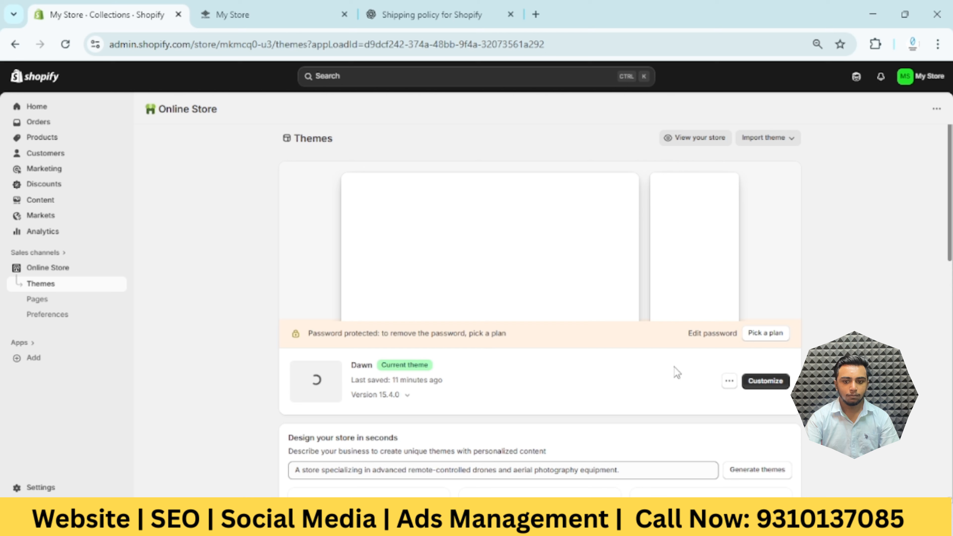
click(776, 389)
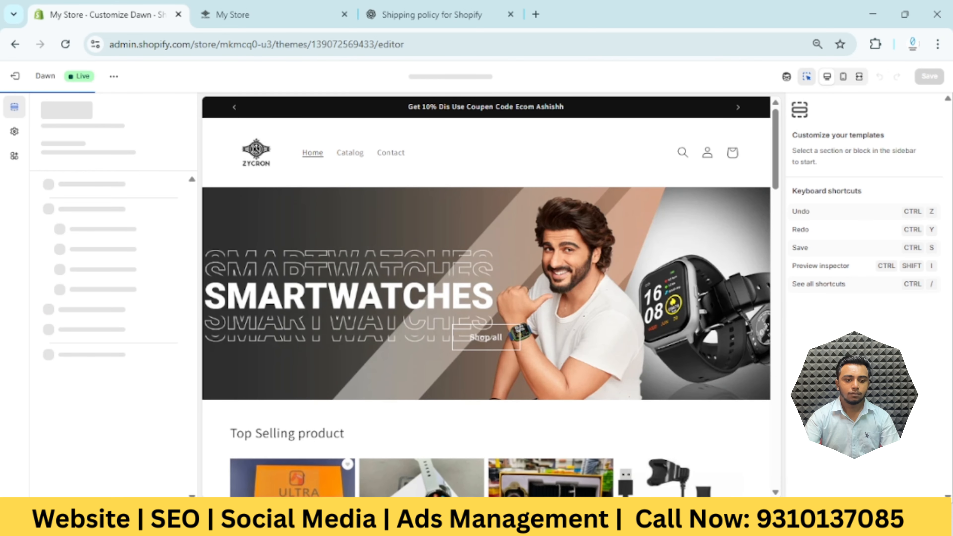
scroll(535, 379, down, 5)
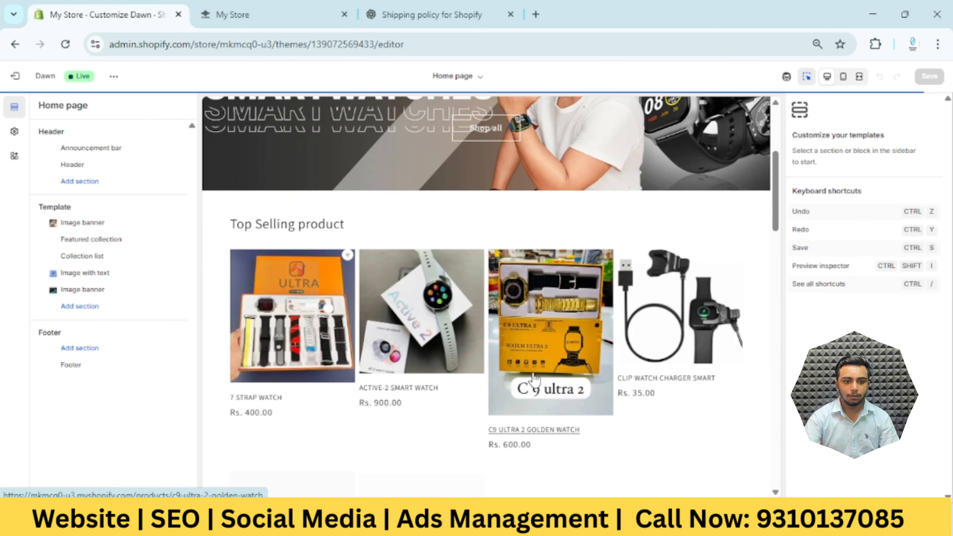
scroll(533, 379, up, 1)
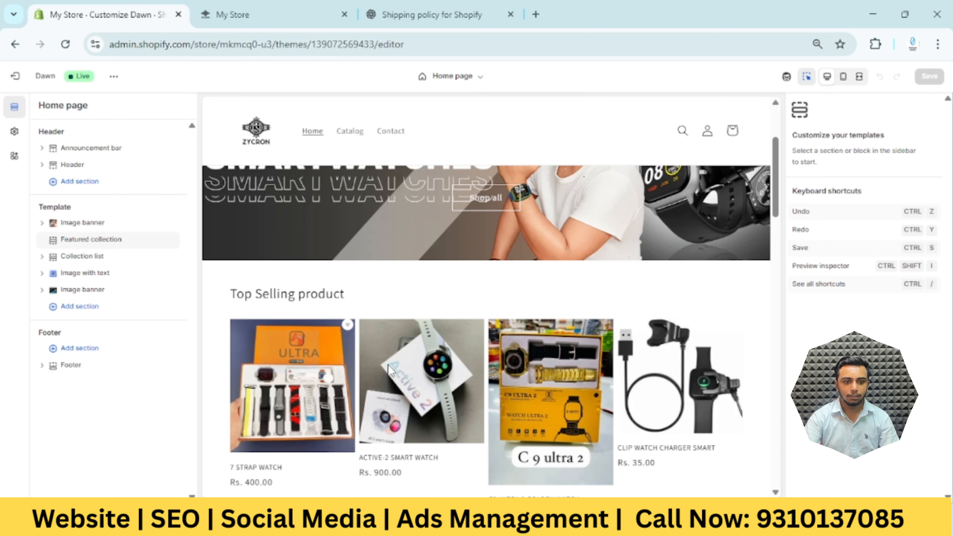
Switch to the storefront preview and examine the products shown in the Top Selling product section
key(ctrl+Tab)
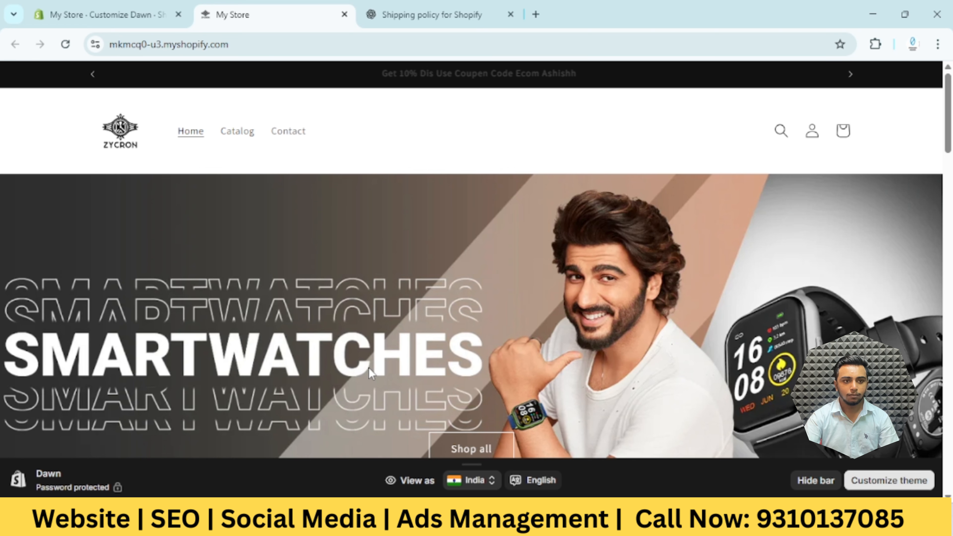
scroll(368, 367, down, 10)
click(540, 269)
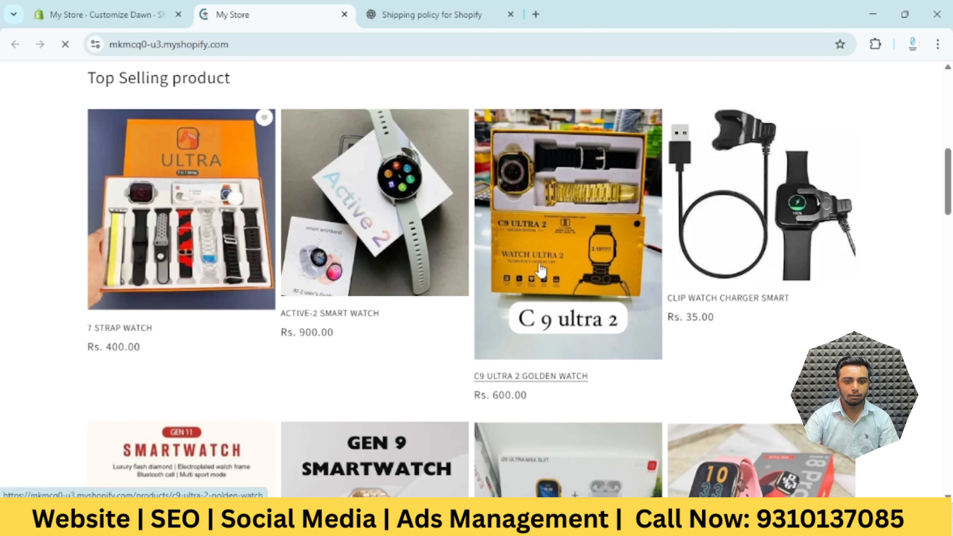
scroll(152, 306, up, 2)
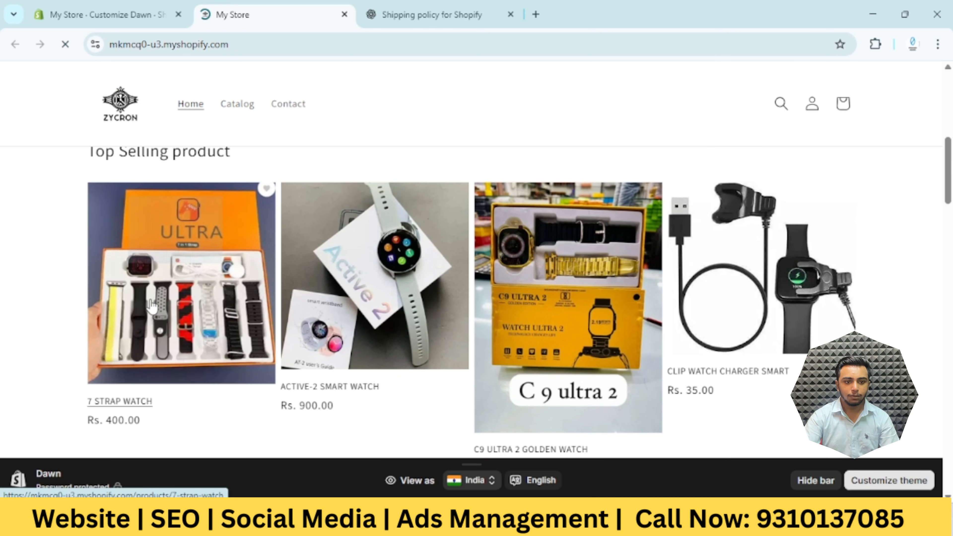
scroll(152, 305, down, 7)
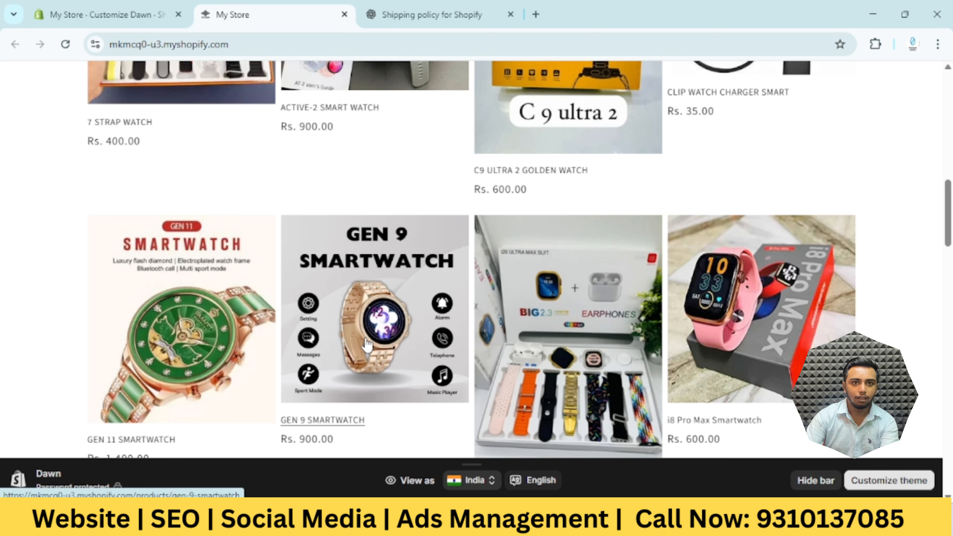
scroll(369, 344, up, 3)
scroll(346, 354, down, 5)
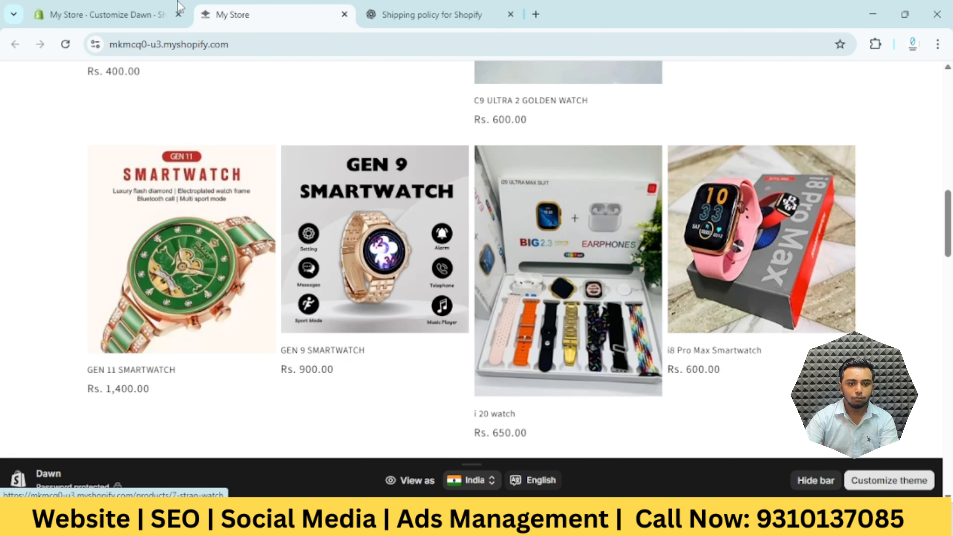
Return to the theme editor and replace the featured section's collection with Men's Smart Watch
click(104, 5)
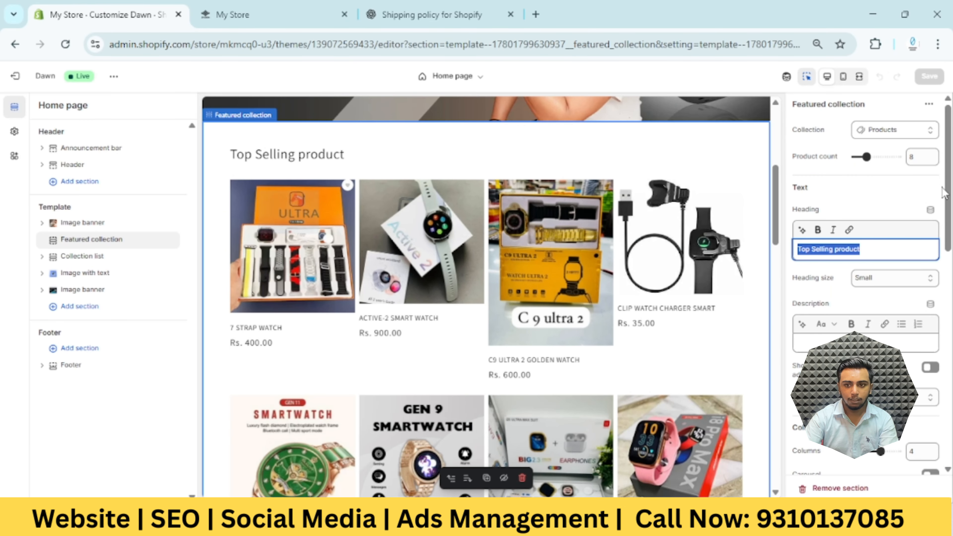
click(887, 136)
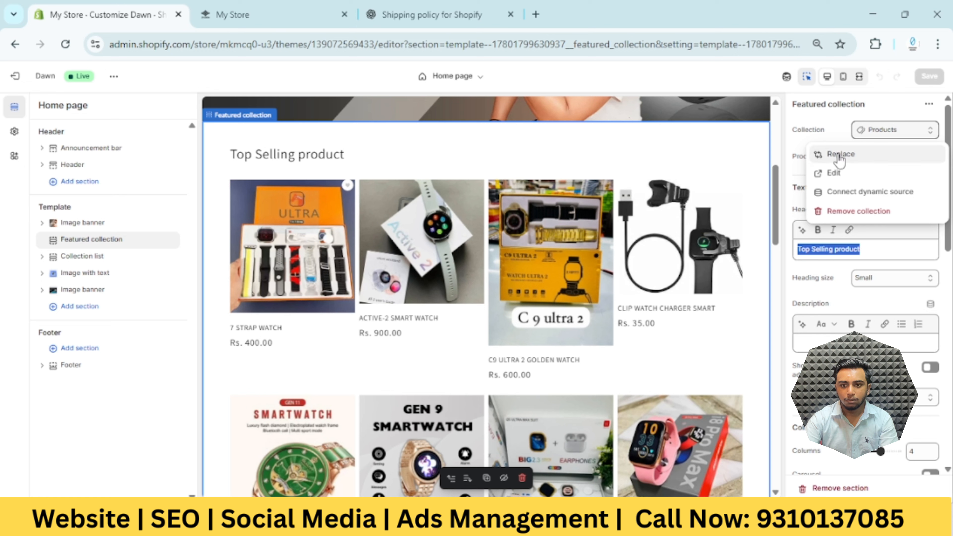
click(847, 156)
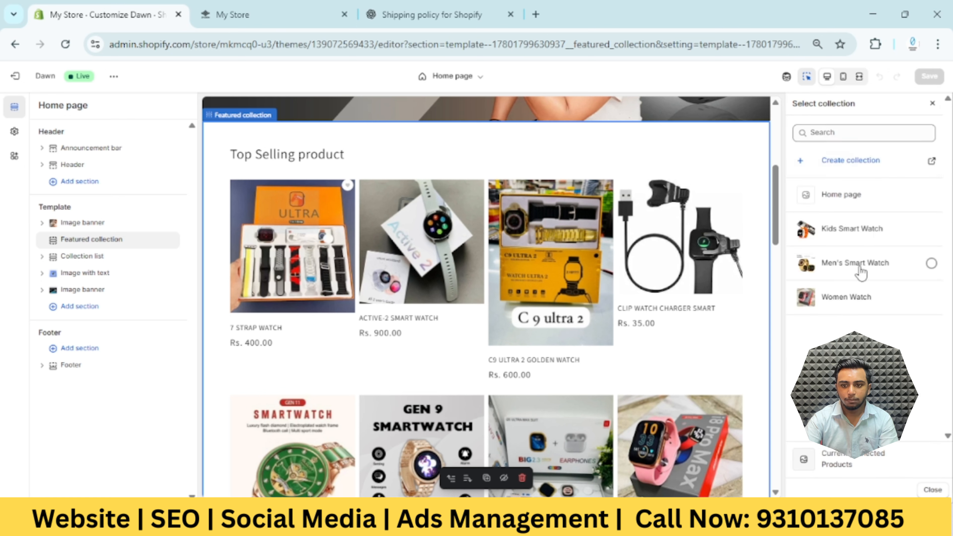
click(868, 267)
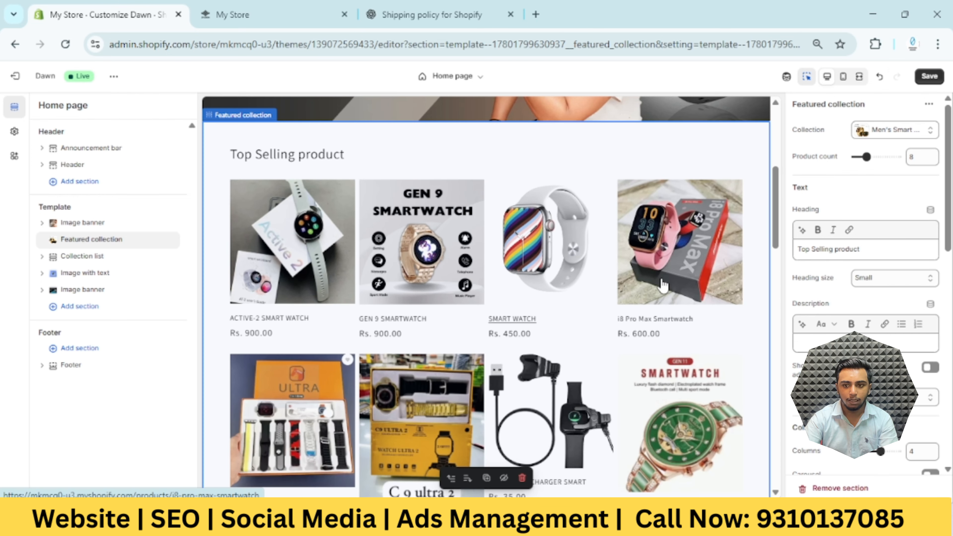
Set the featured collection's product count to 4 and save the theme
scroll(889, 225, down, 1)
scroll(882, 254, down, 2)
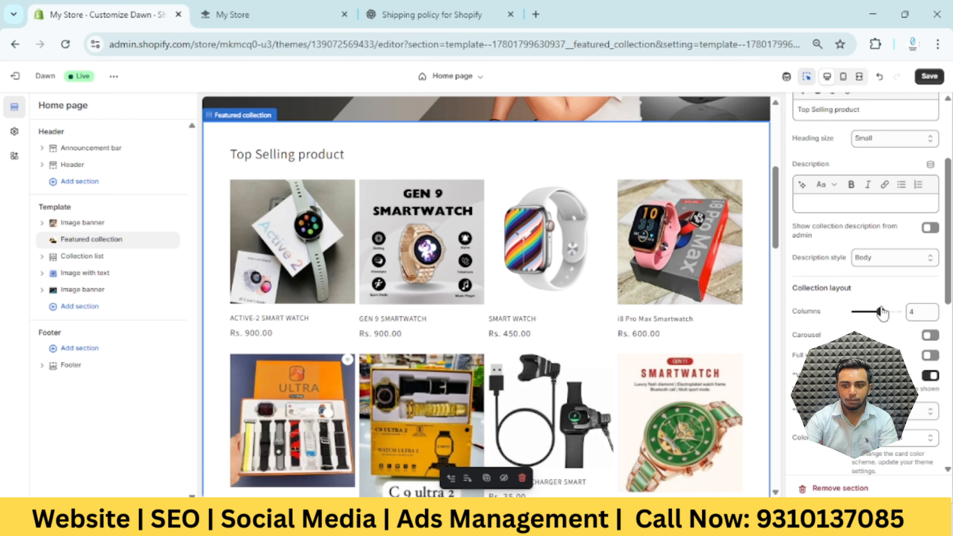
scroll(881, 313, up, 4)
double_click(916, 152)
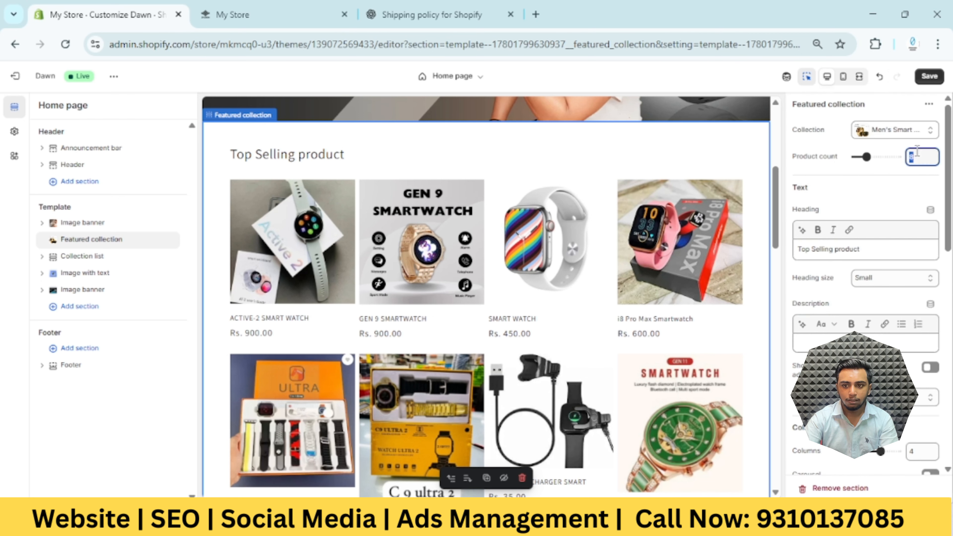
text(4)
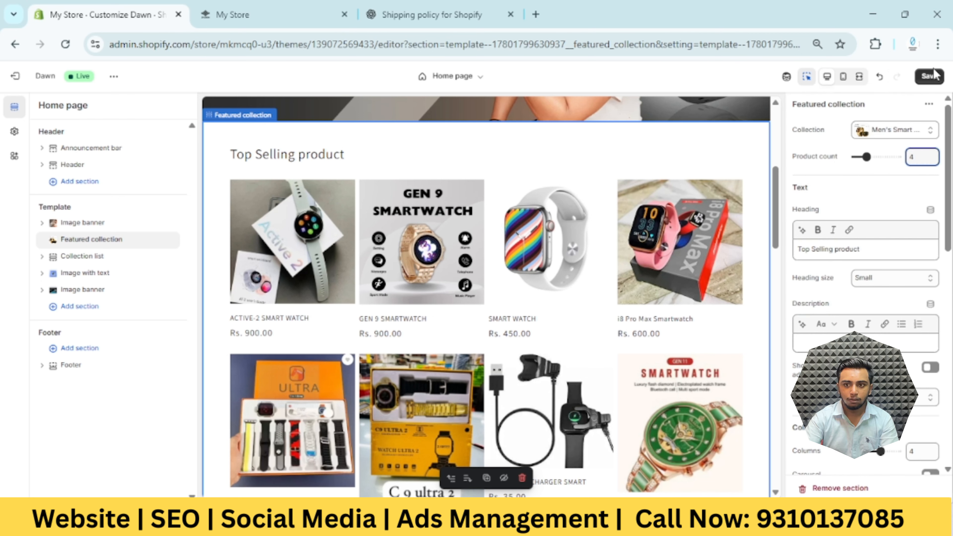
click(933, 75)
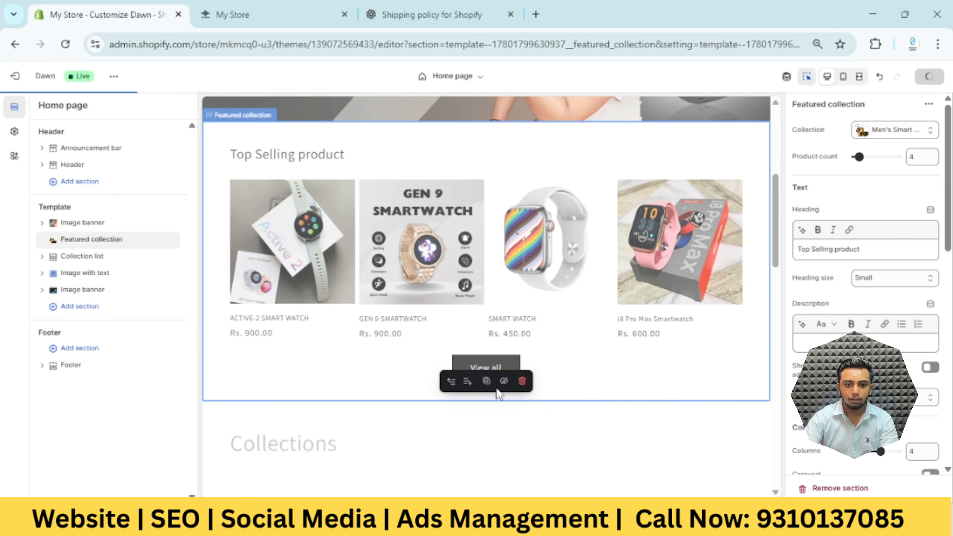
Assign the Men's Smart Watch collection to the first tile of the home page's Collections section
scroll(477, 380, up, 2)
scroll(474, 379, down, 5)
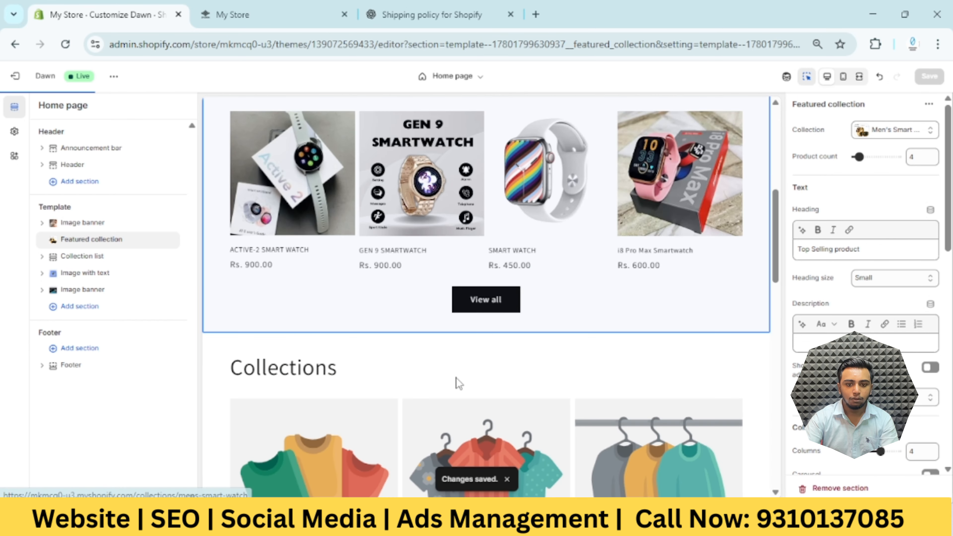
scroll(456, 378, down, 3)
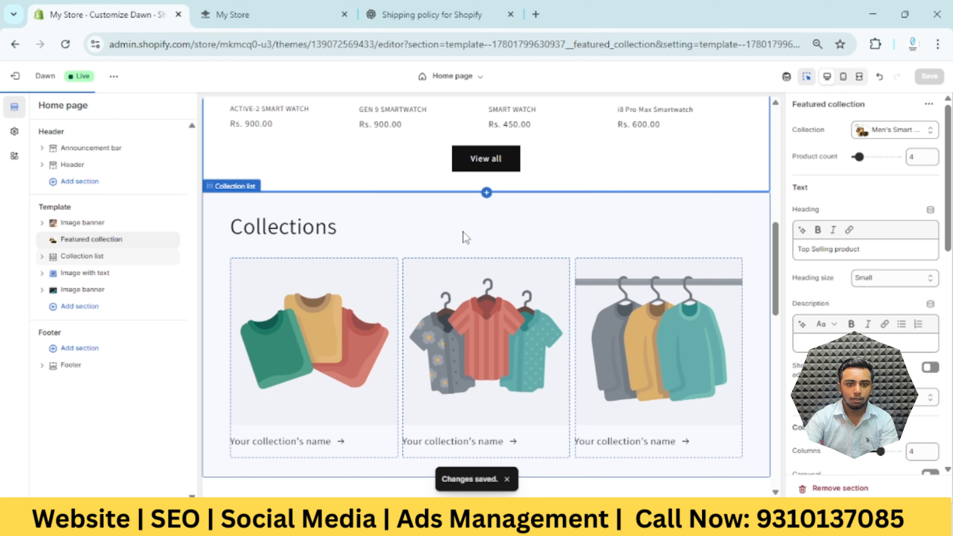
scroll(487, 244, up, 4)
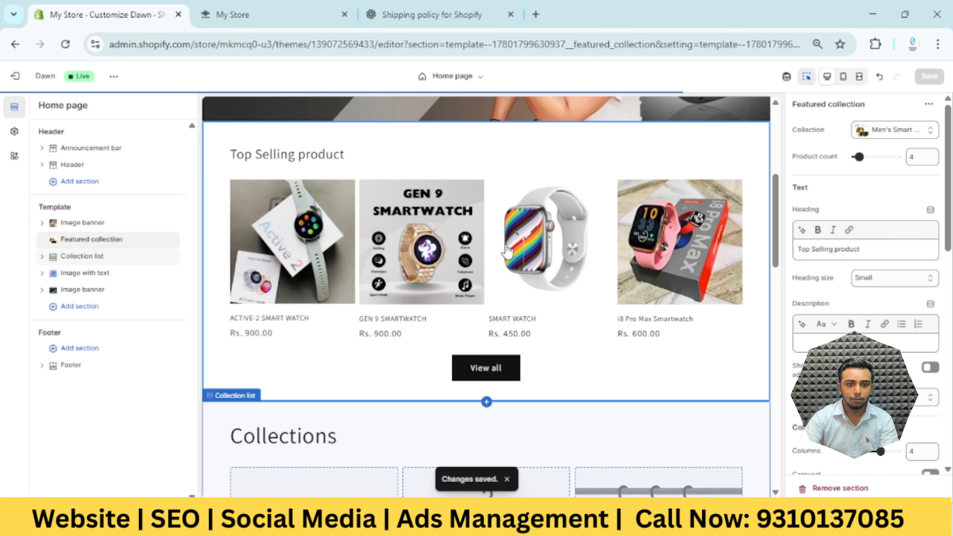
scroll(506, 251, down, 5)
click(368, 325)
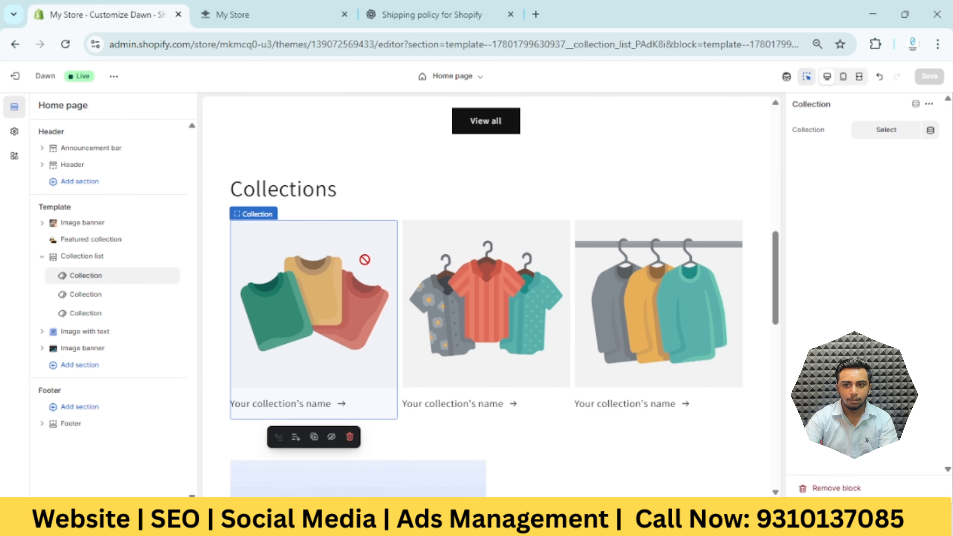
click(900, 130)
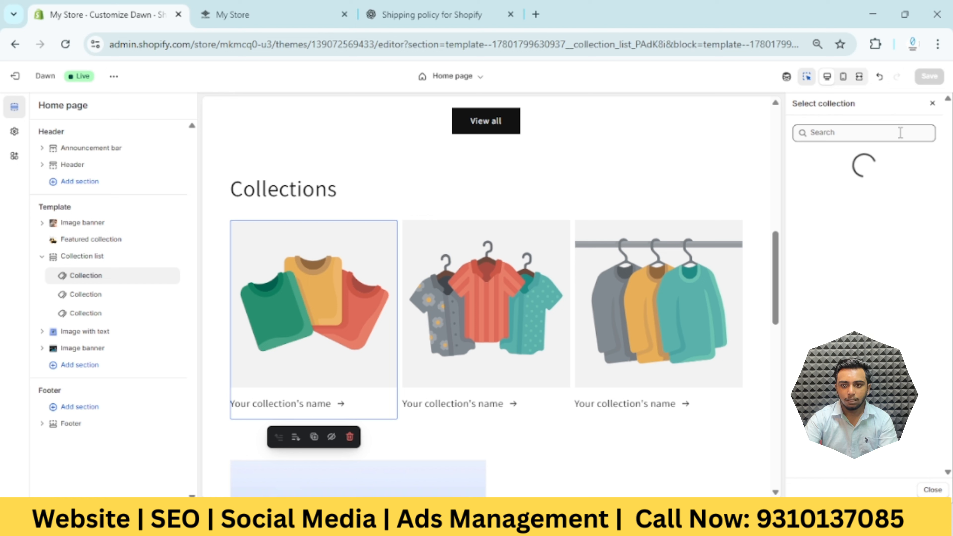
click(912, 267)
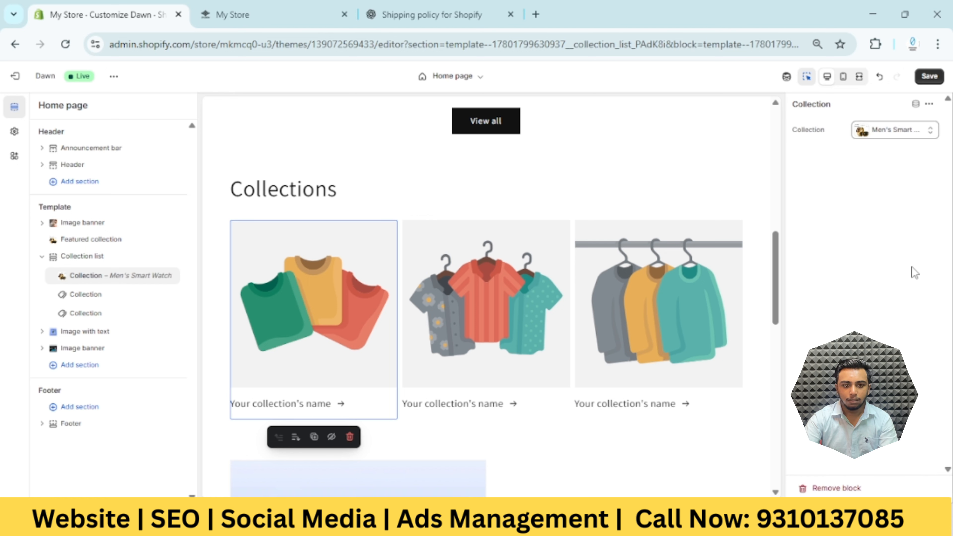
Assign the Women Watch collection to the second tile of the home page's Collections section
click(514, 285)
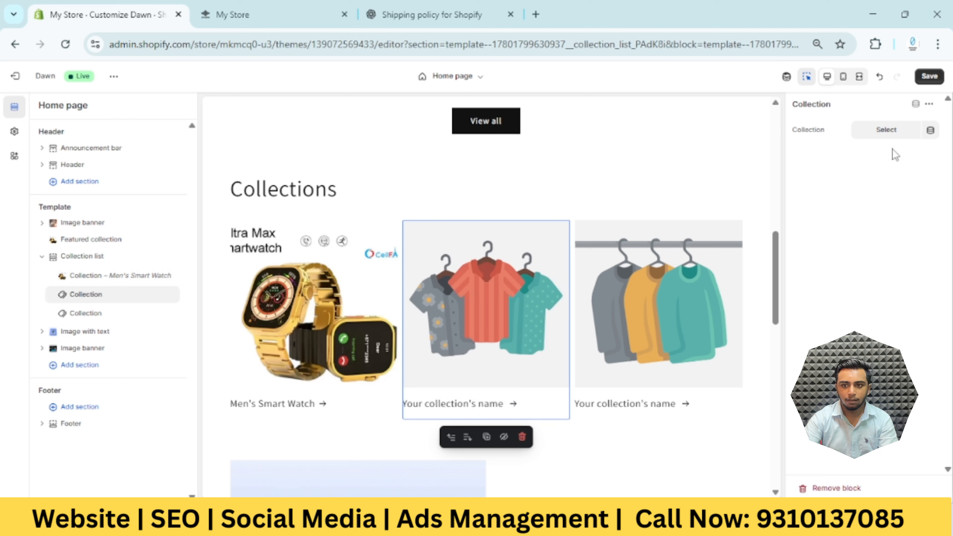
click(887, 130)
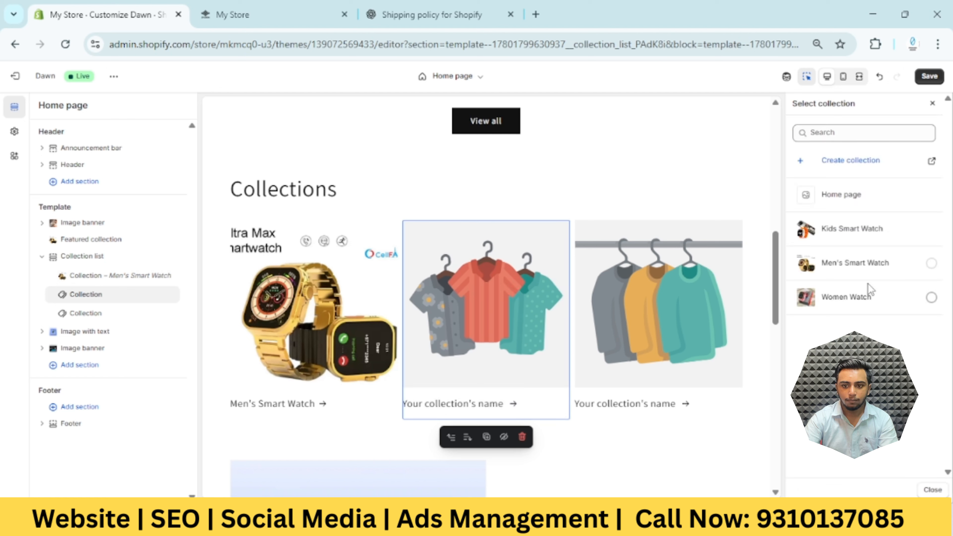
click(868, 294)
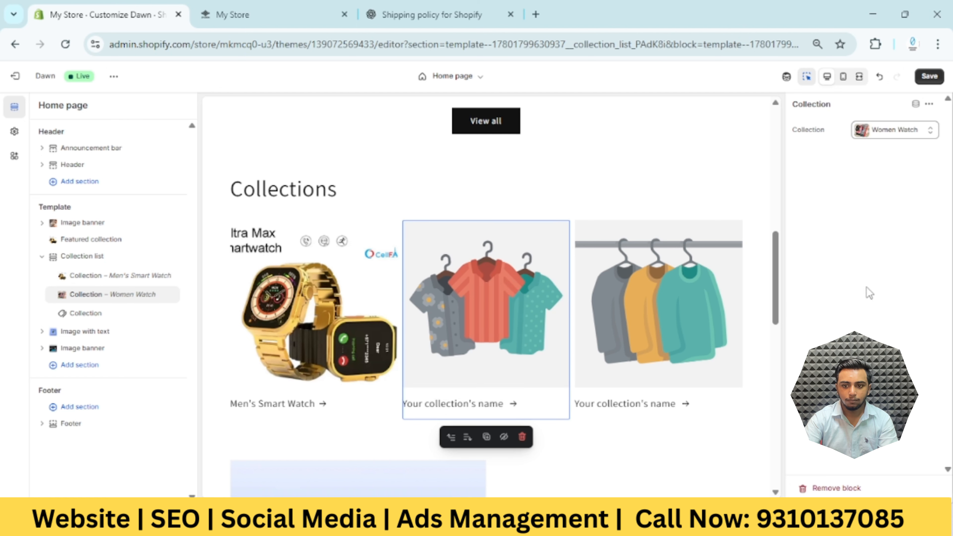
Assign the Kids Smart Watch collection to the third tile of the Collections section and save the theme
click(647, 281)
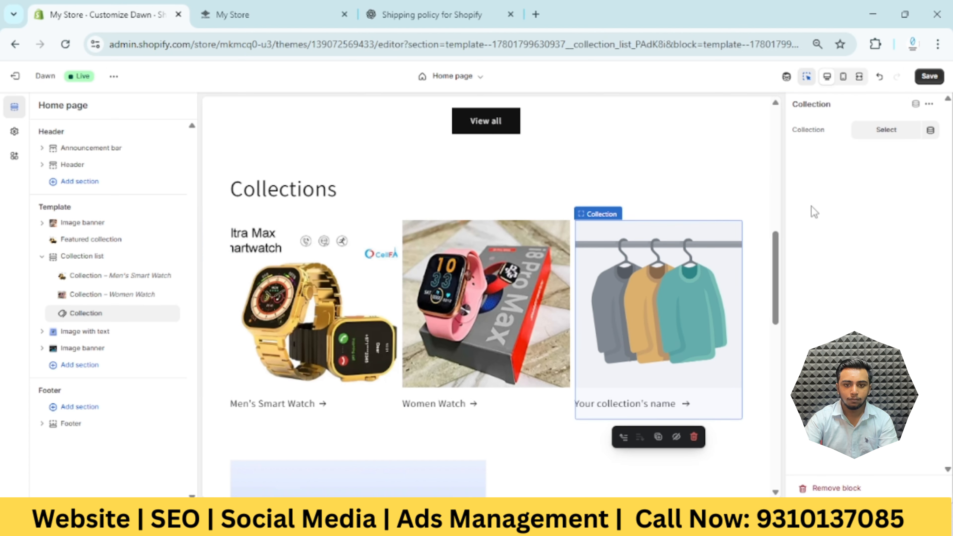
click(886, 136)
click(853, 231)
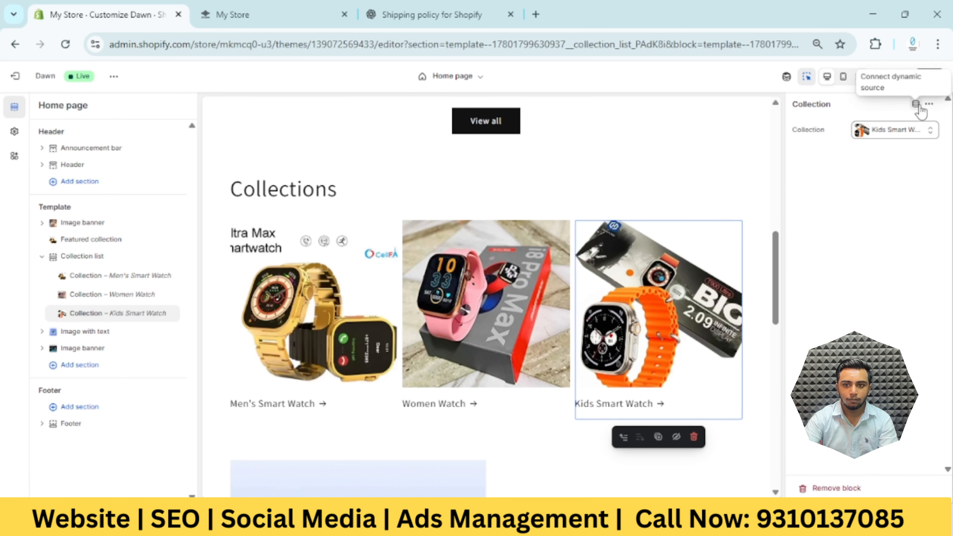
click(929, 77)
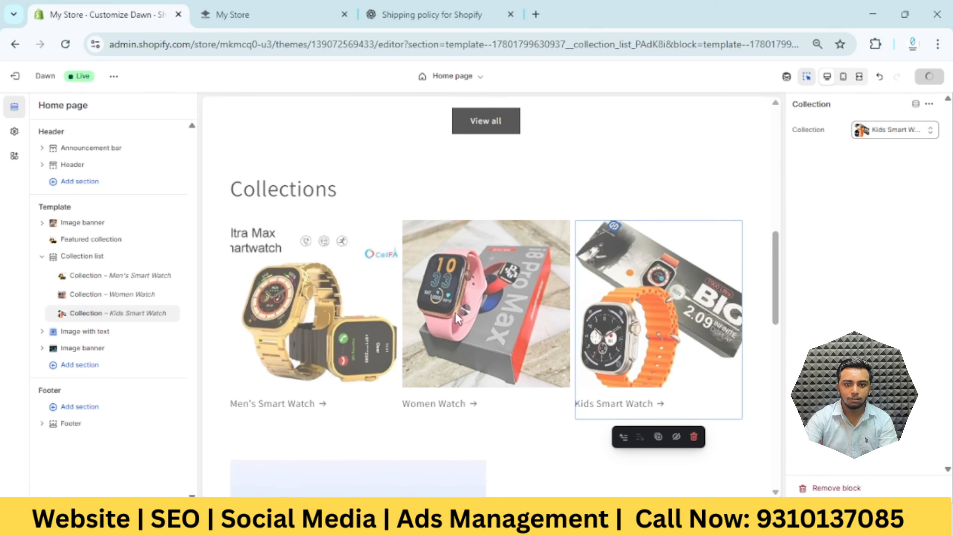
Review the home page in the editor preview, reload the storefront, and examine its banners, Top Selling product and Collections sections
scroll(458, 317, down, 5)
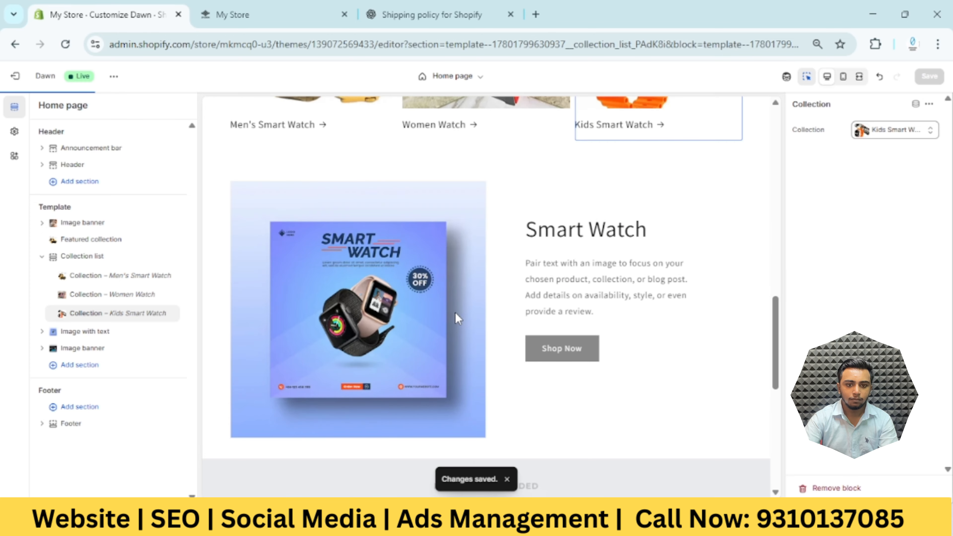
scroll(457, 318, up, 5)
scroll(456, 319, down, 6)
scroll(455, 320, up, 7)
scroll(449, 332, up, 8)
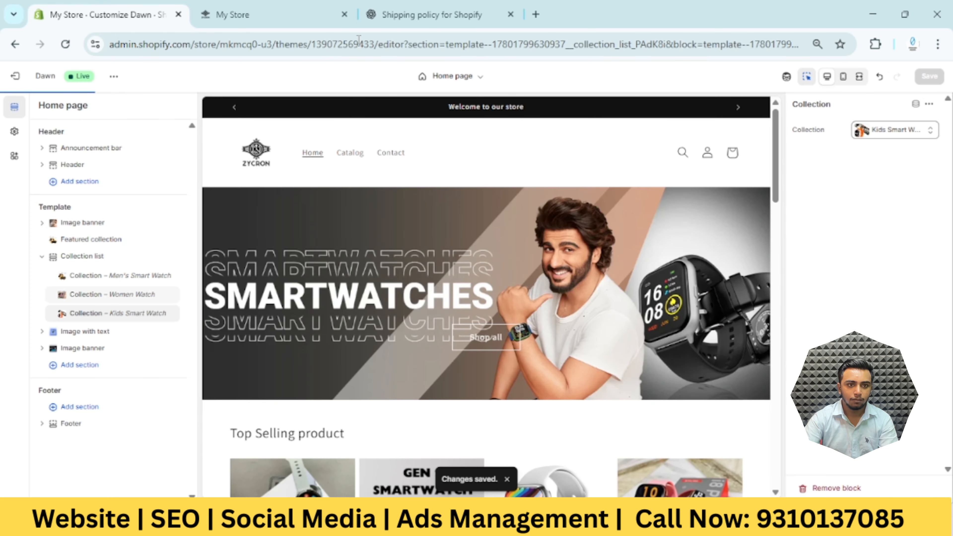
click(319, 16)
click(68, 50)
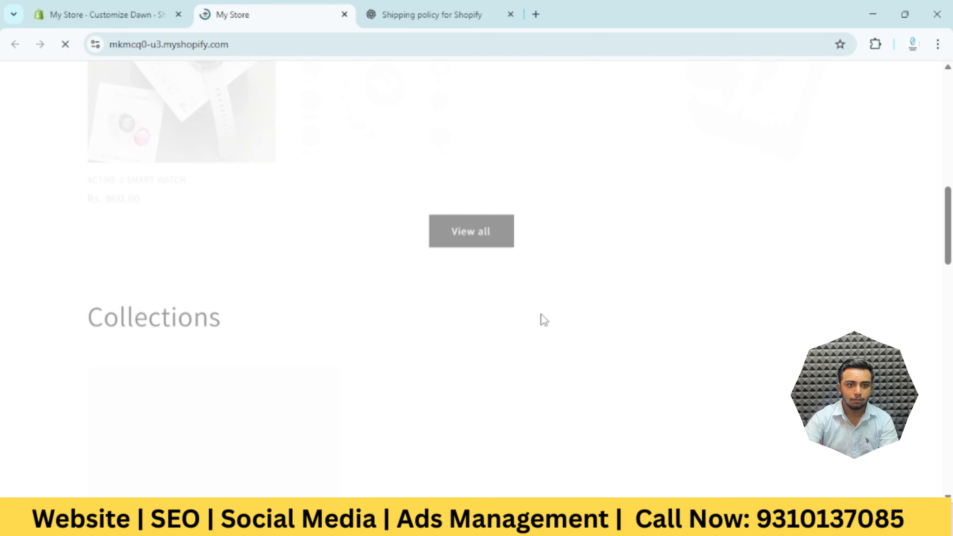
scroll(542, 320, up, 10)
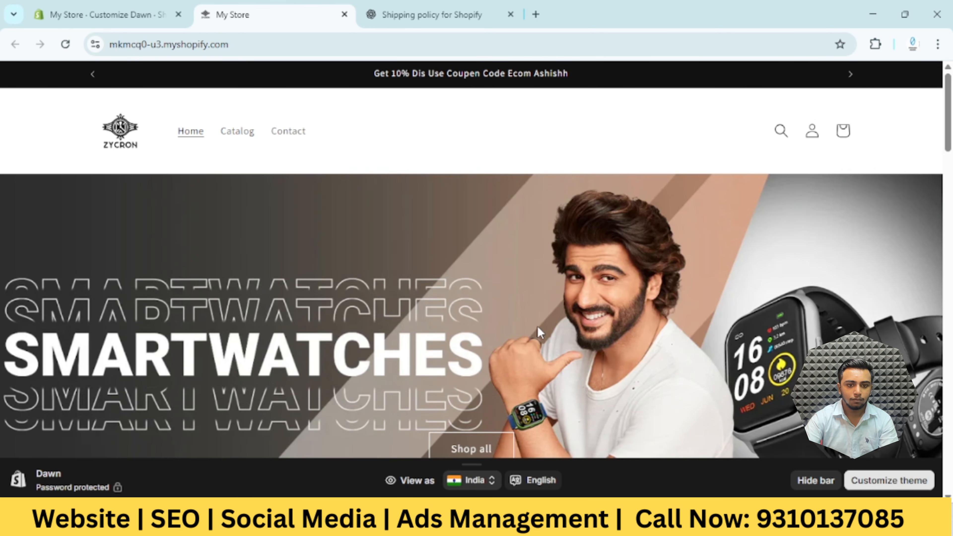
scroll(538, 330, down, 5)
scroll(538, 330, up, 5)
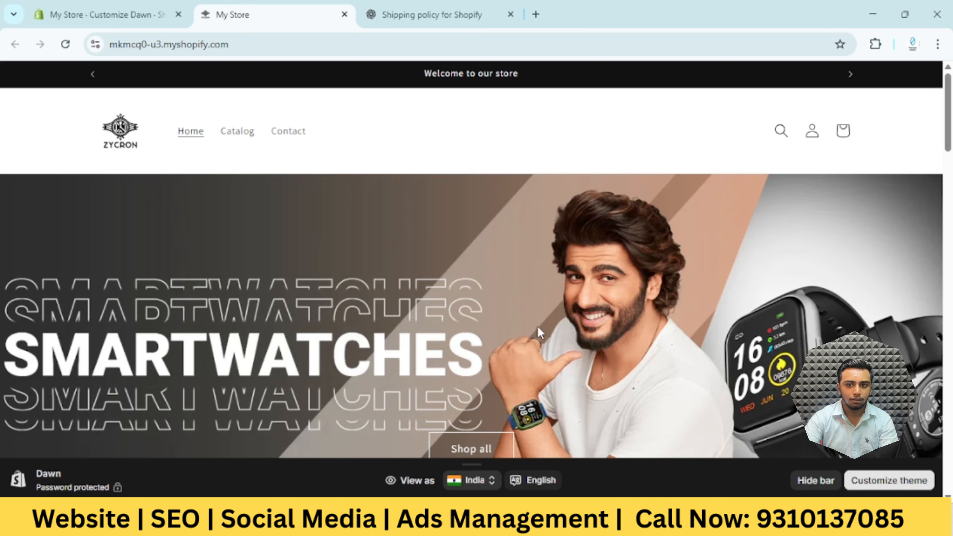
scroll(539, 332, down, 15)
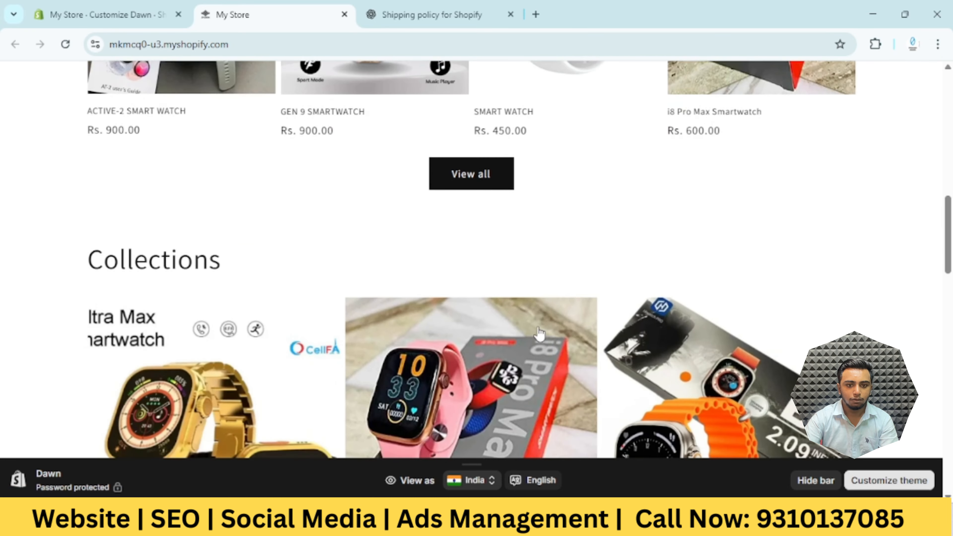
scroll(539, 332, down, 10)
scroll(537, 334, up, 20)
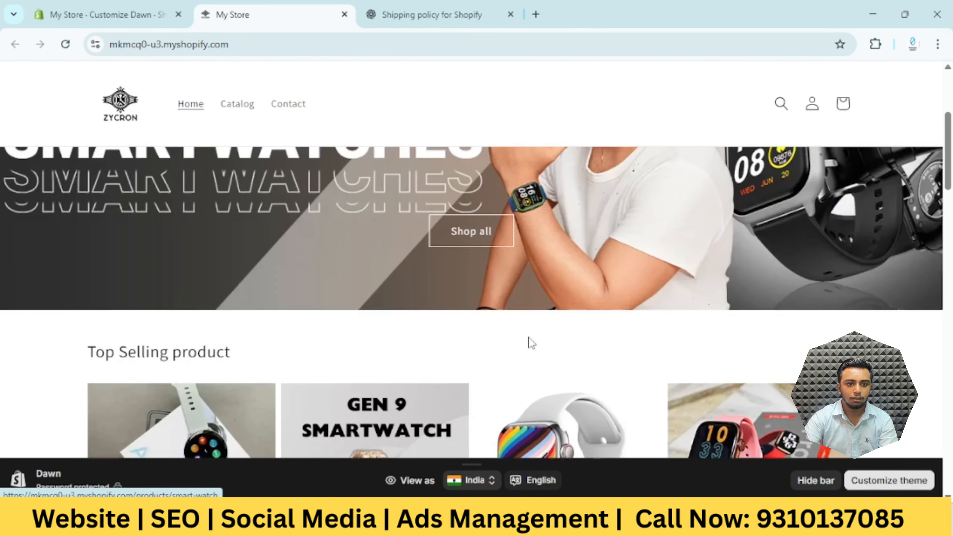
scroll(479, 364, down, 10)
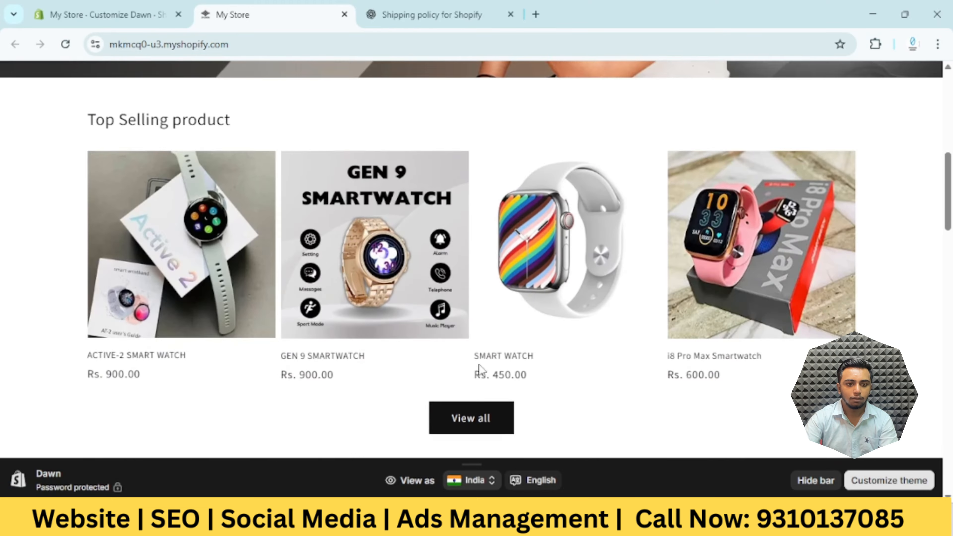
scroll(480, 367, down, 15)
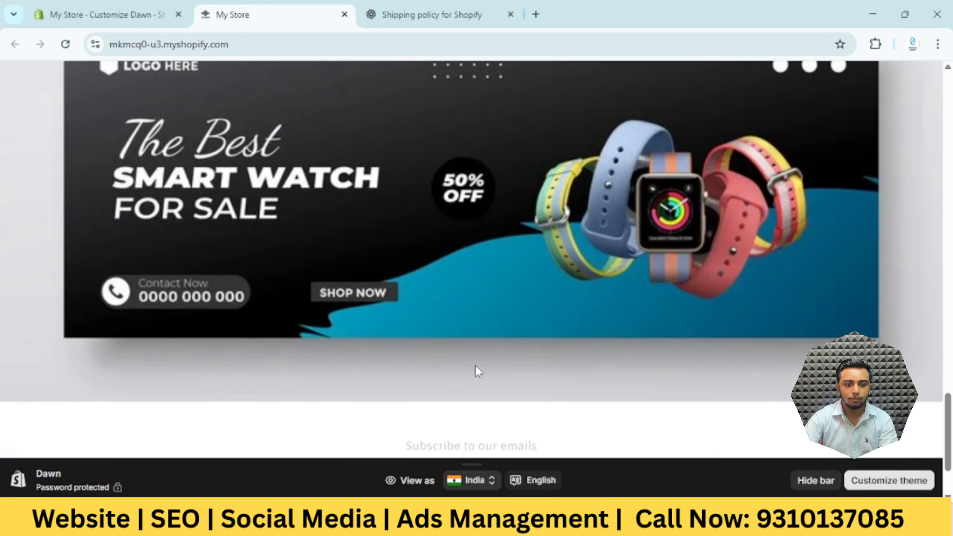
scroll(475, 365, down, 3)
scroll(475, 365, up, 15)
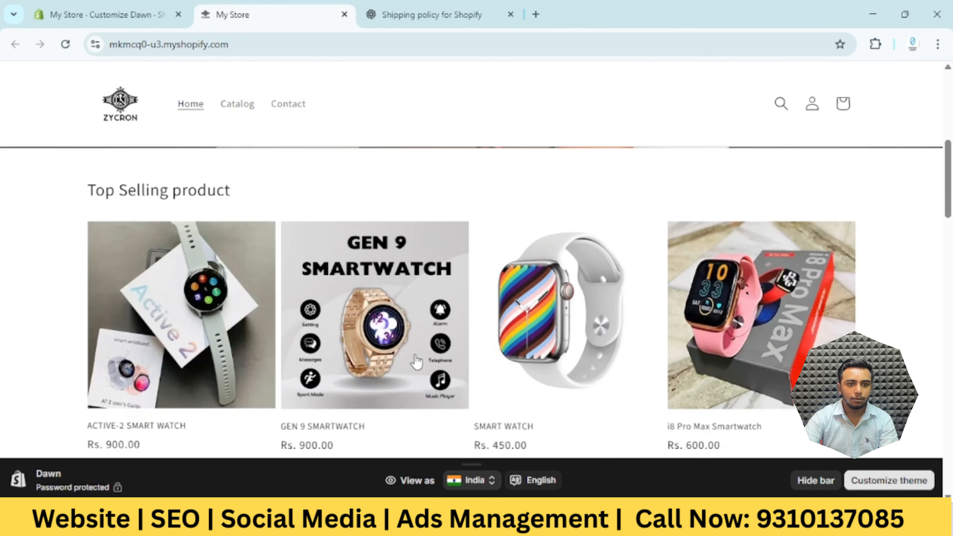
scroll(415, 356, up, 6)
Return to the theme editor and add a Featured collection section between the Smart Watch image-with-text section and the lower image banner
click(116, 7)
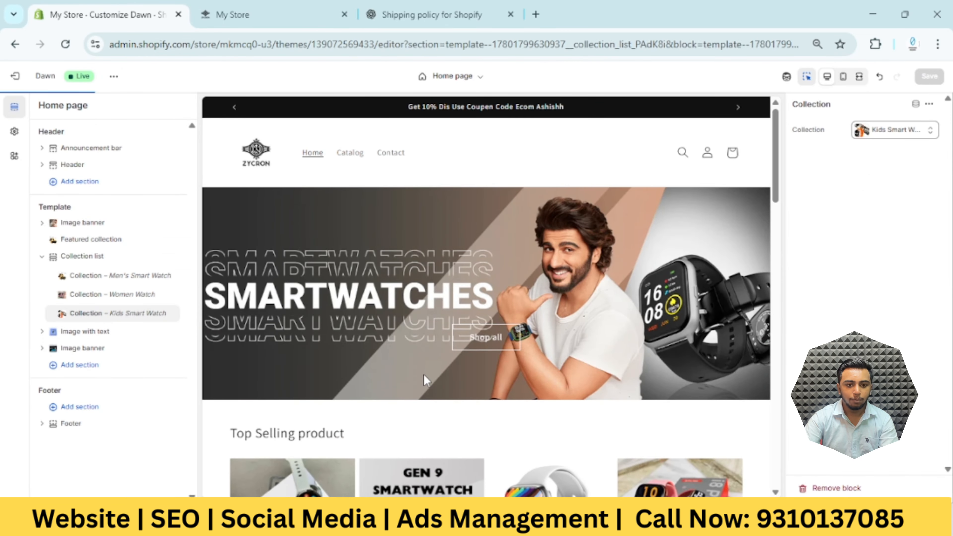
scroll(509, 328, down, 15)
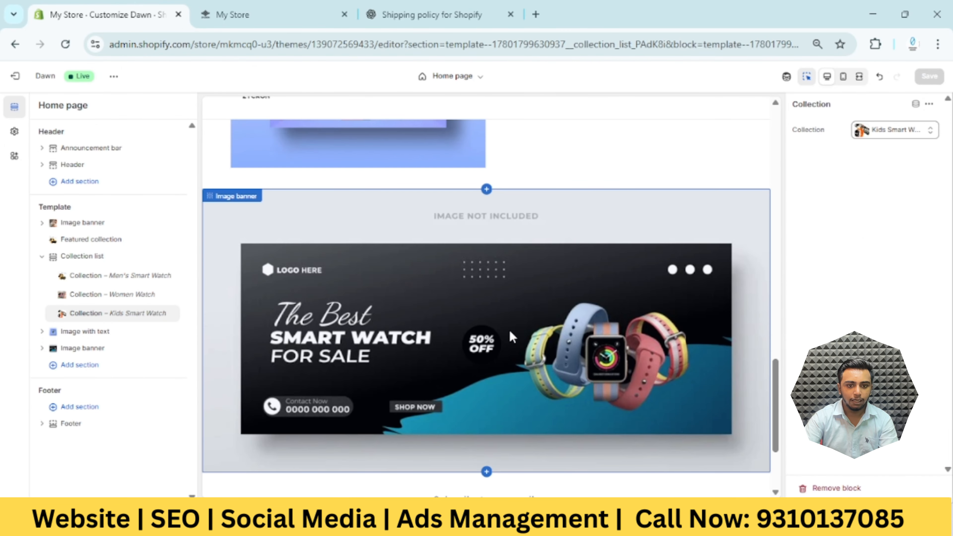
scroll(487, 336, up, 3)
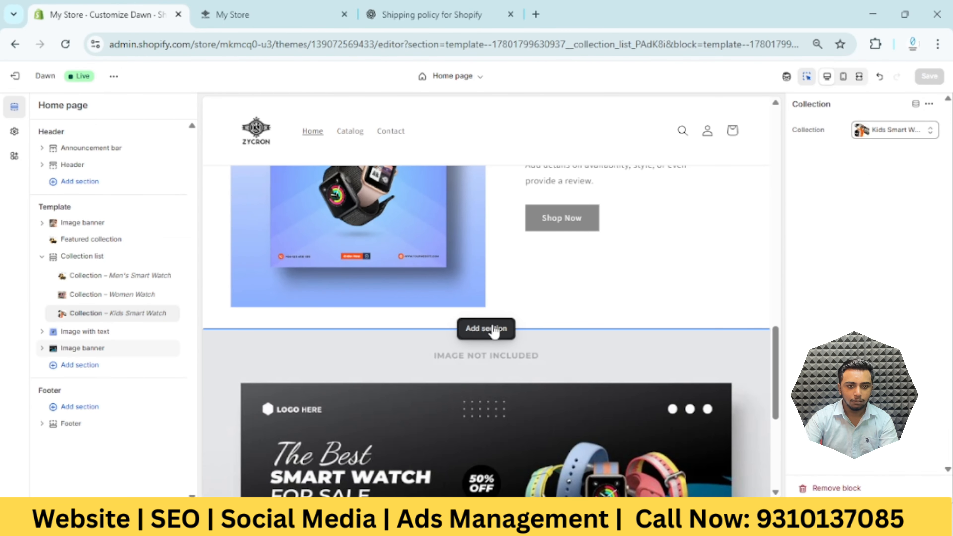
click(494, 331)
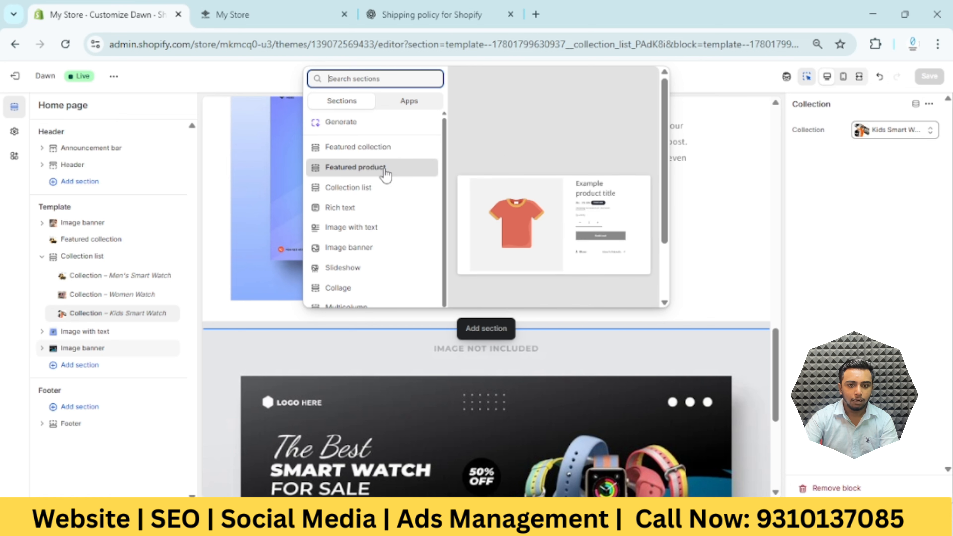
key(Escape)
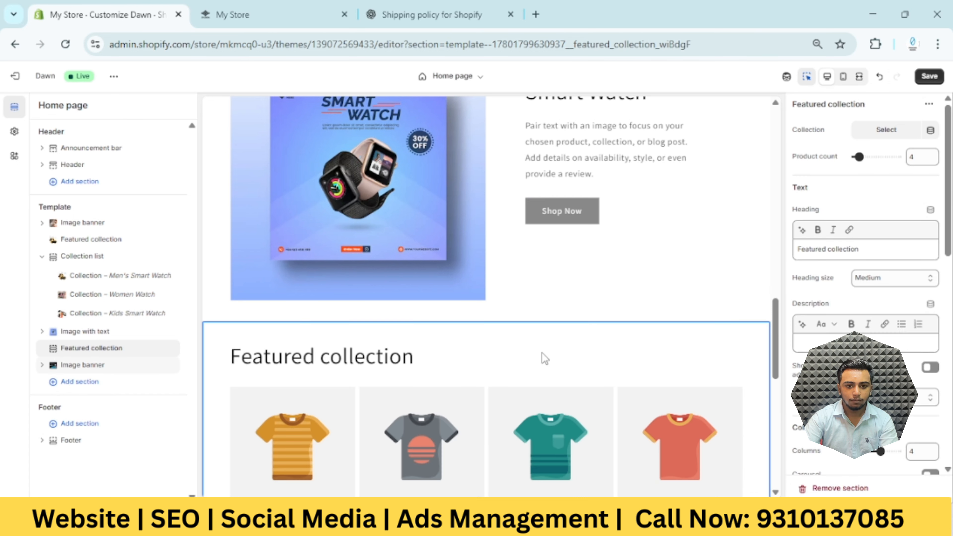
Add another Featured collection section directly below the Collections section and assign the Women Watch collection to it
scroll(547, 375, up, 5)
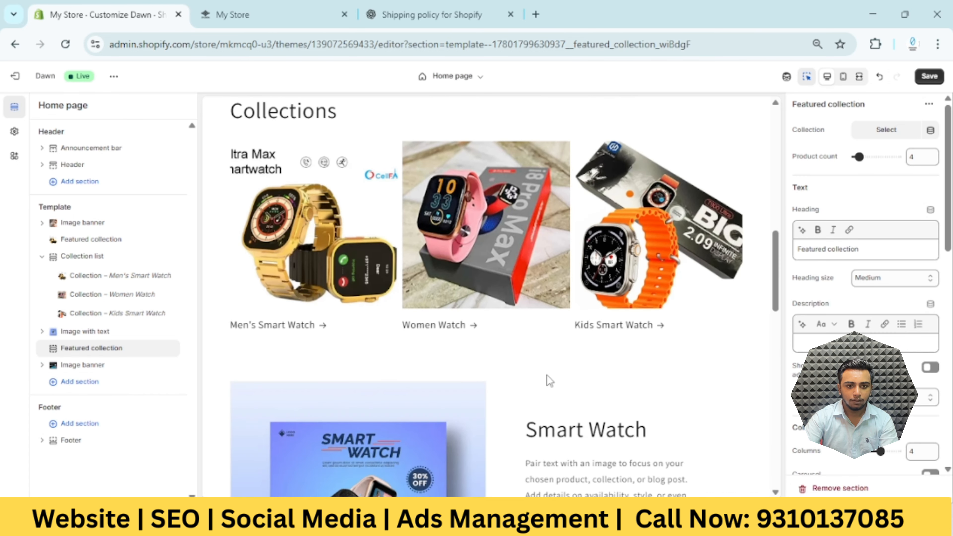
scroll(547, 376, up, 2)
scroll(520, 388, down, 4)
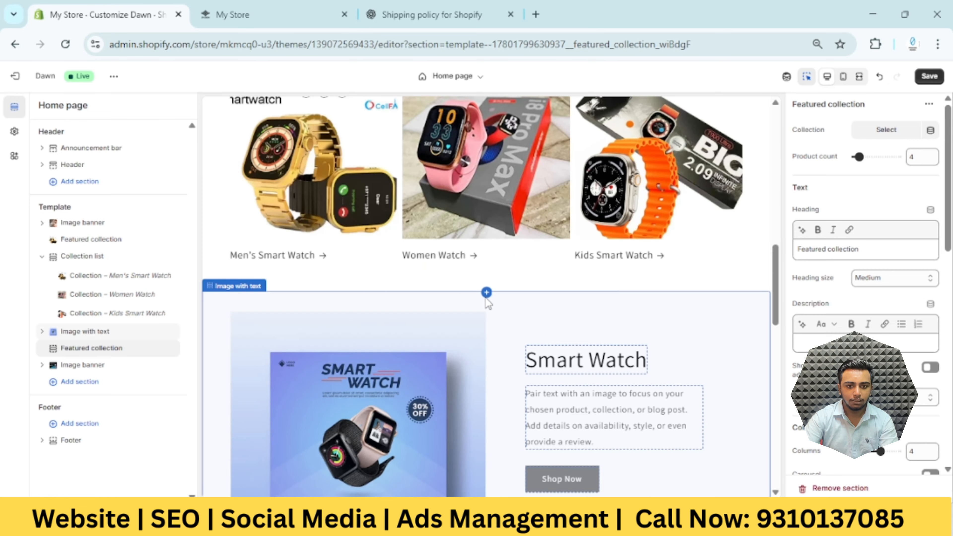
click(486, 291)
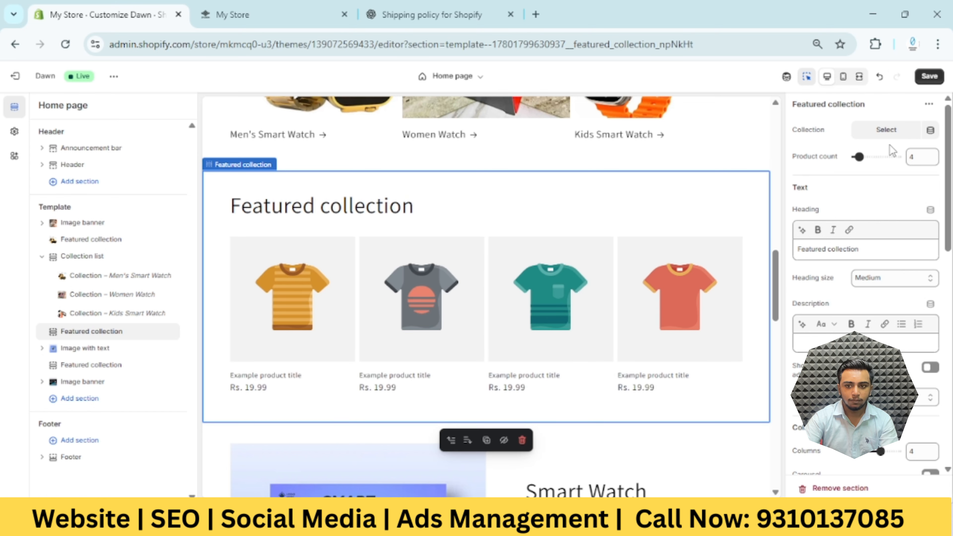
click(886, 131)
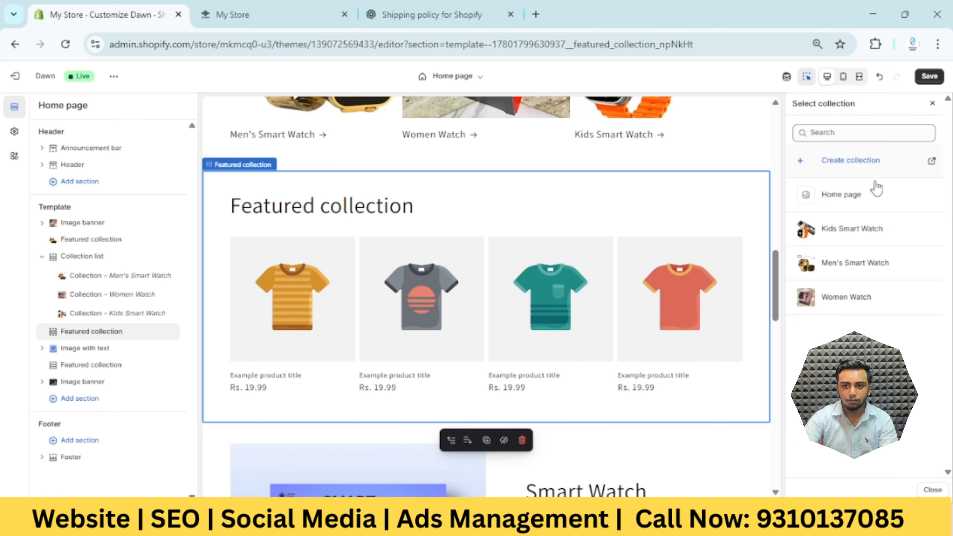
click(869, 299)
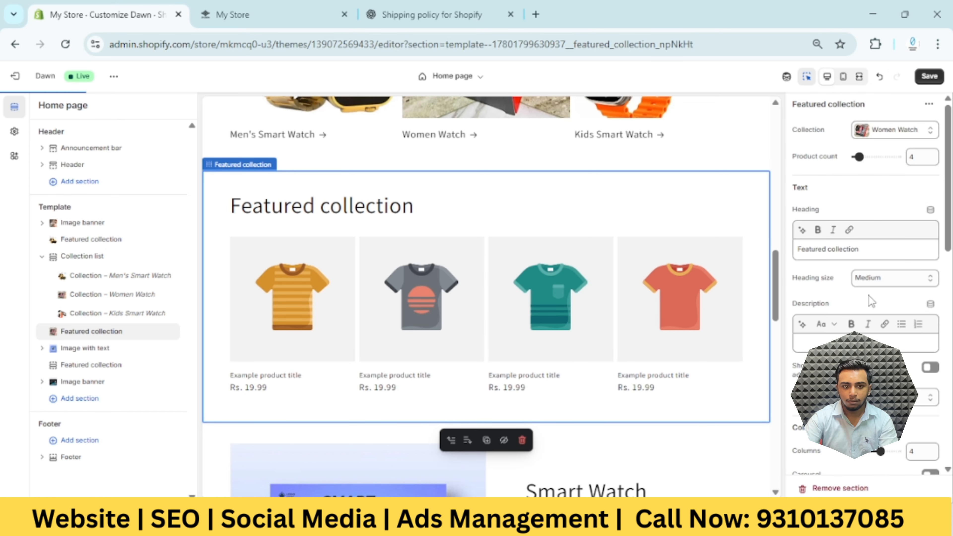
Set the Women Watch featured section's heading to "Women's Watches" and save the theme
click(390, 205)
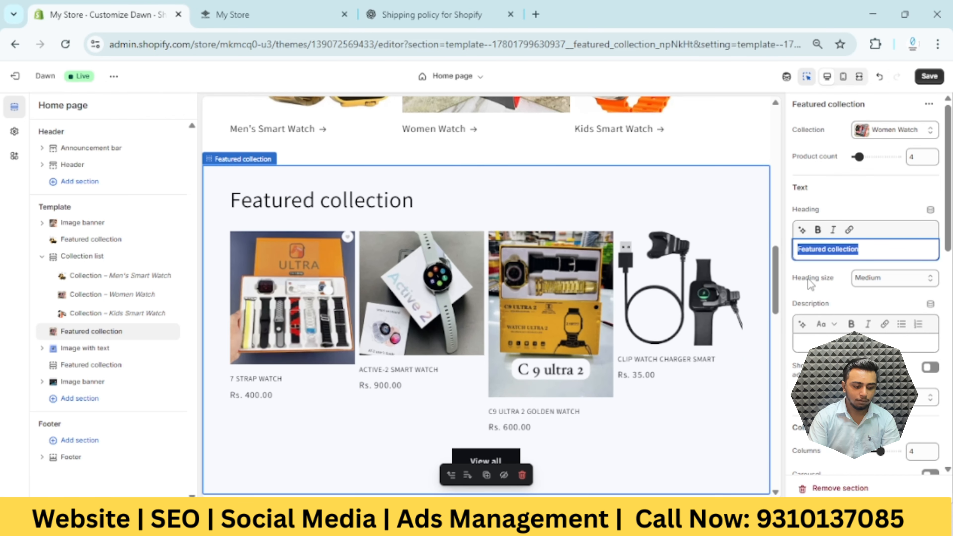
text(W)
key(BackSpace)
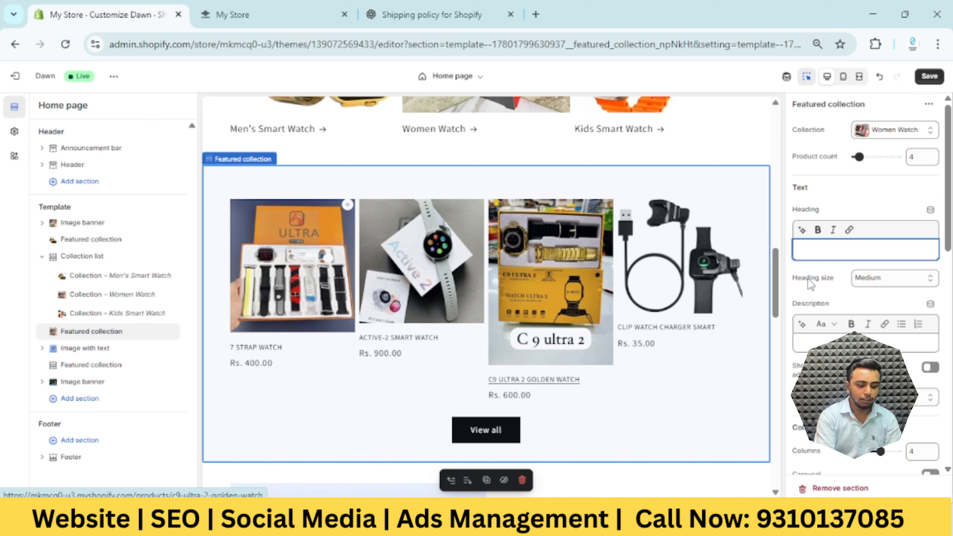
text(Women)
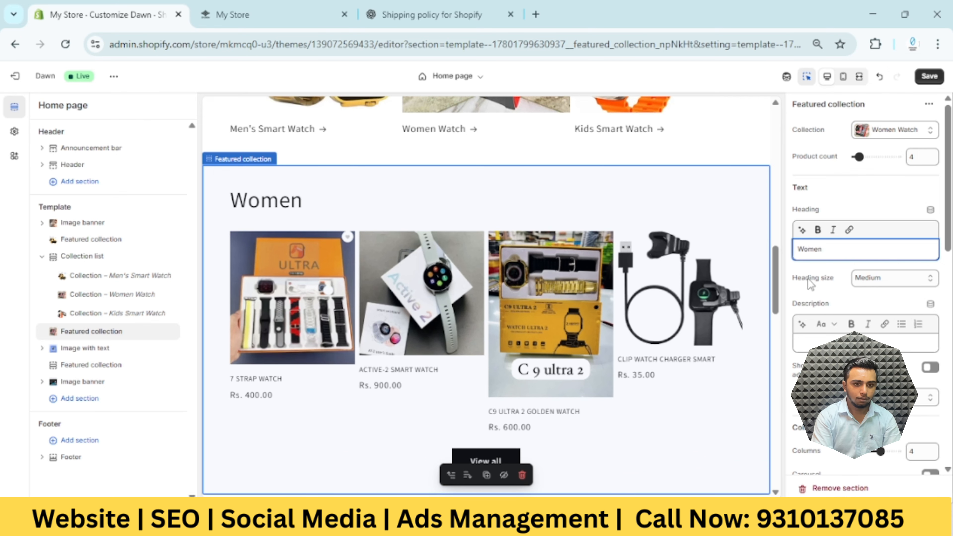
text( Watches)
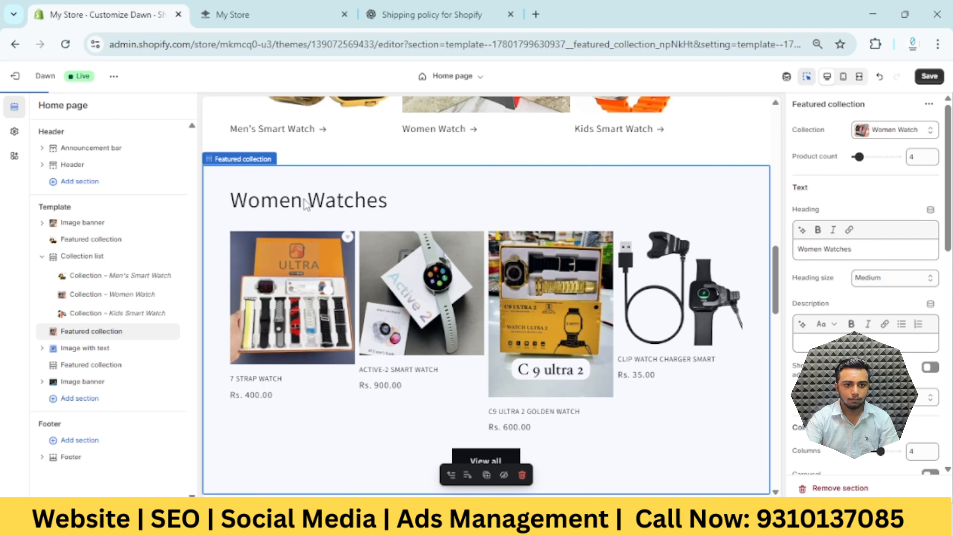
key(ctrl+a)
click(826, 251)
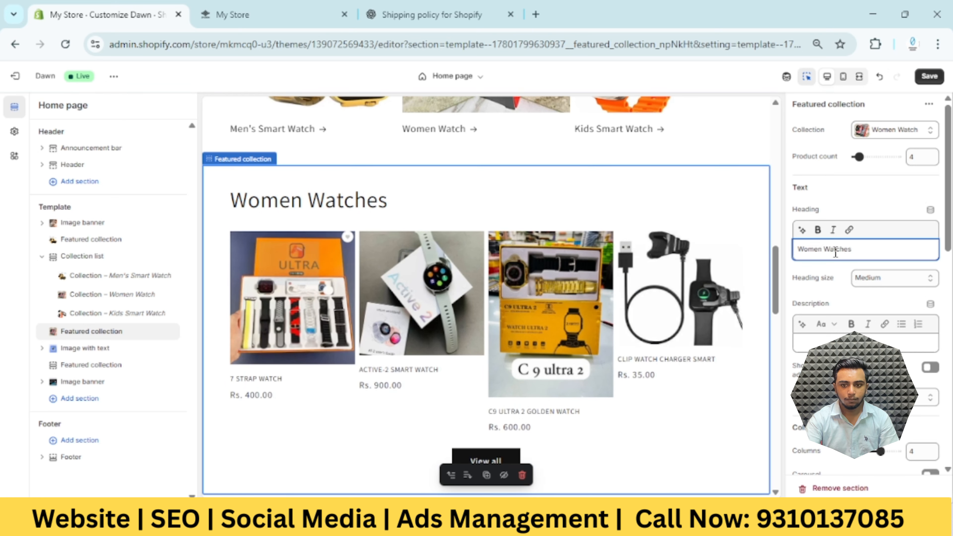
text('s)
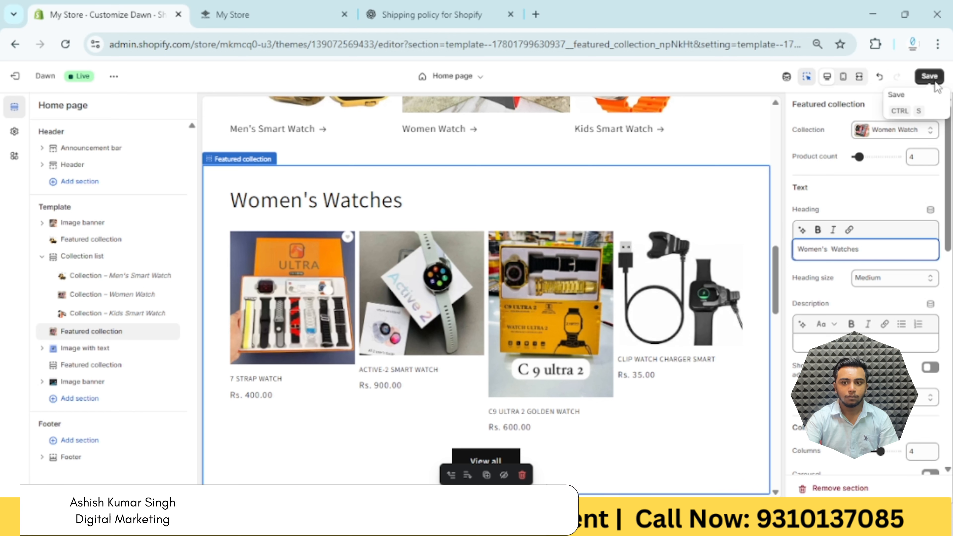
click(926, 81)
Assign the Kids Smart Watch collection to the placeholder Featured collection section below the Smart Watch image-with-text section
scroll(520, 318, down, 10)
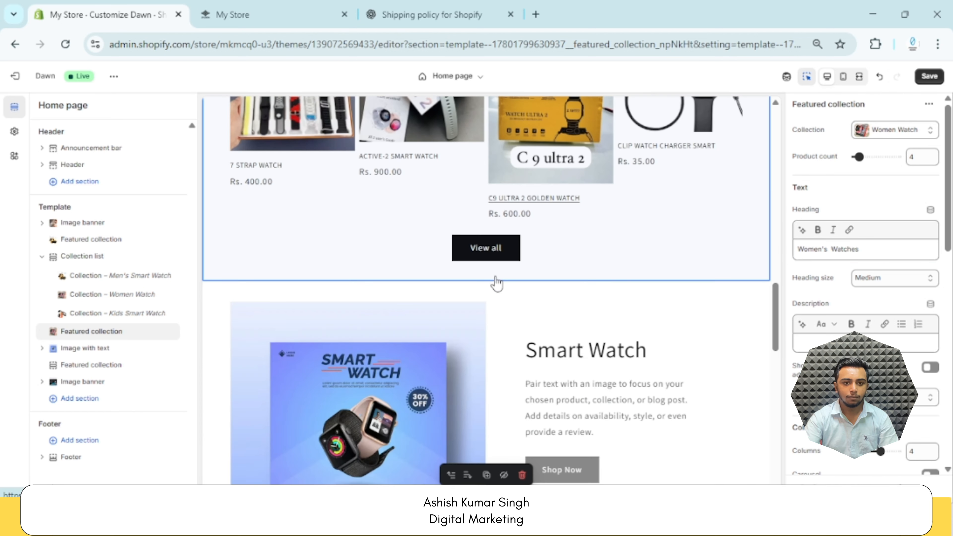
scroll(502, 261, down, 8)
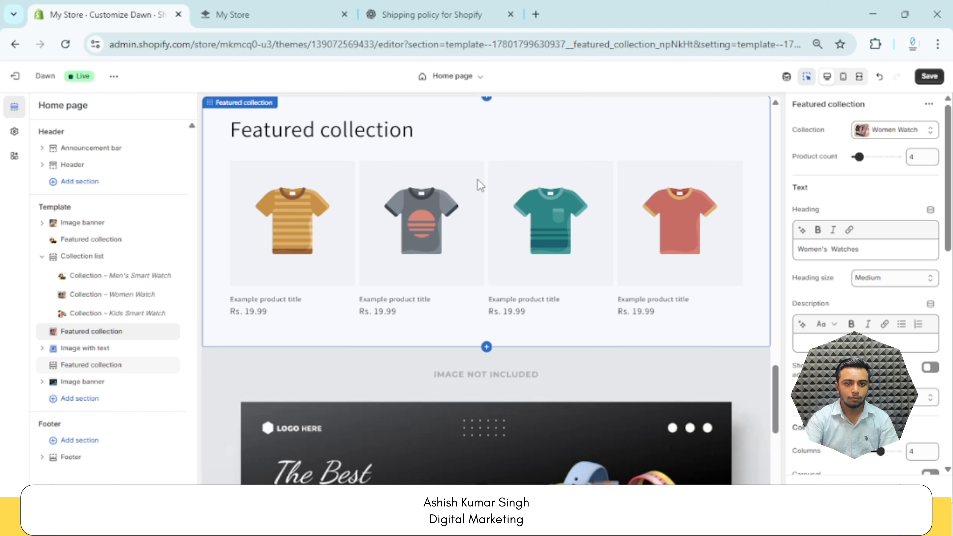
click(733, 160)
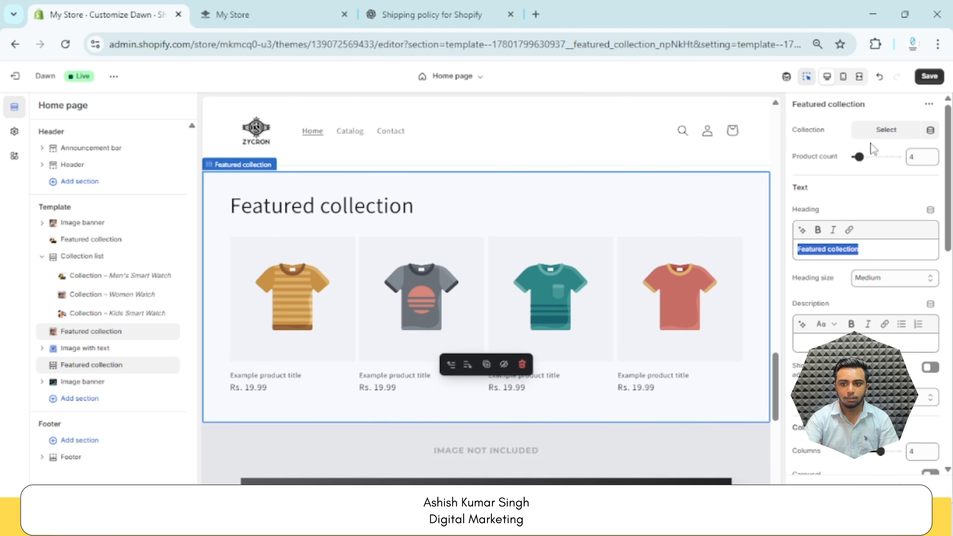
click(877, 131)
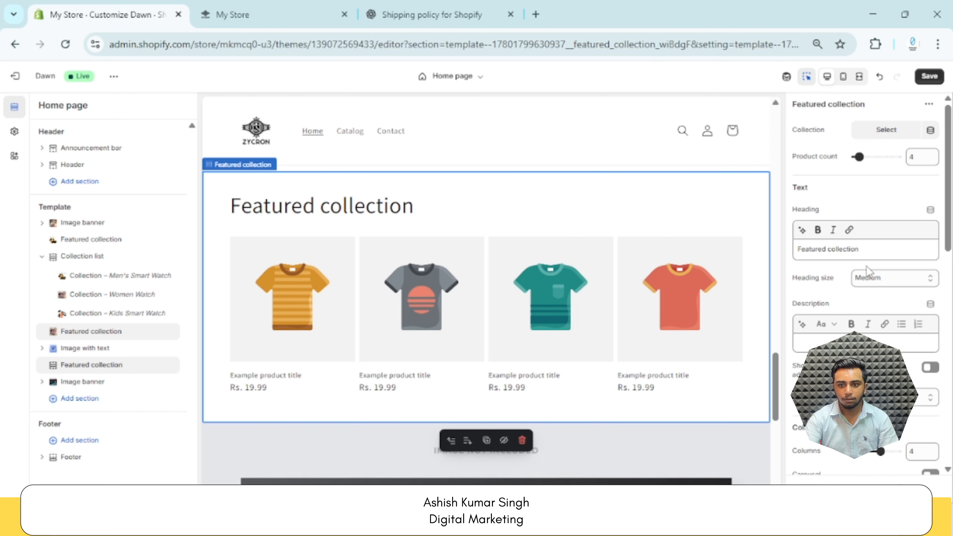
click(884, 130)
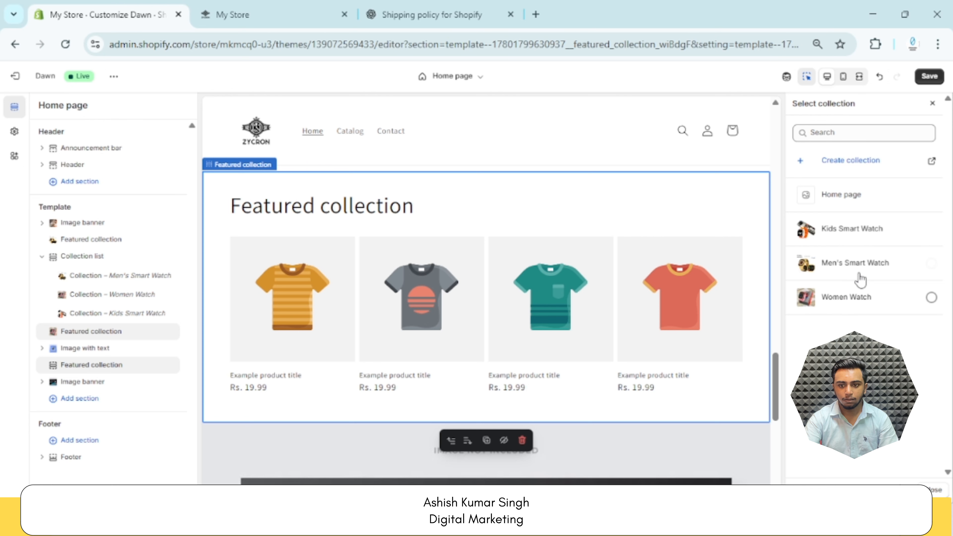
click(871, 229)
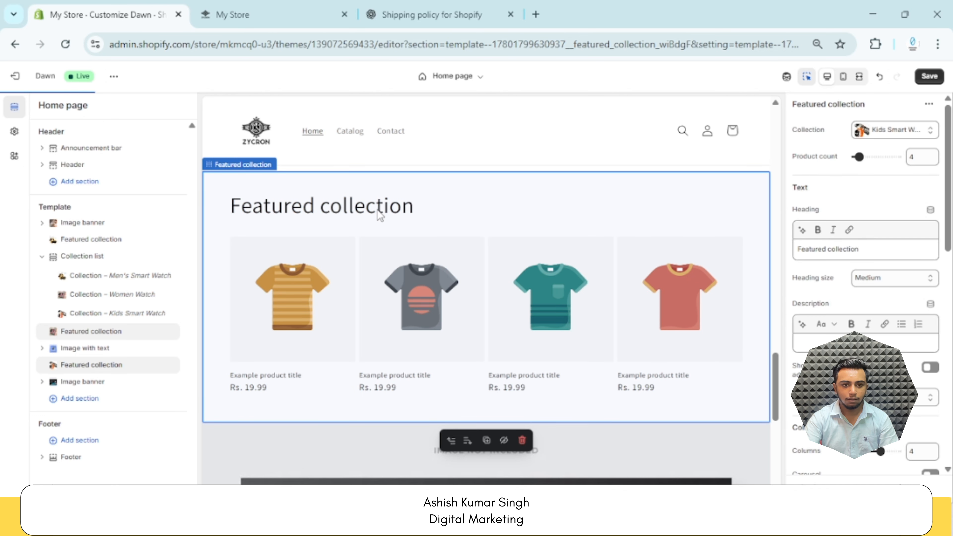
Set the heading of the Kids Smart Watch featured section to "Kid's Watches" and save the theme
click(357, 202)
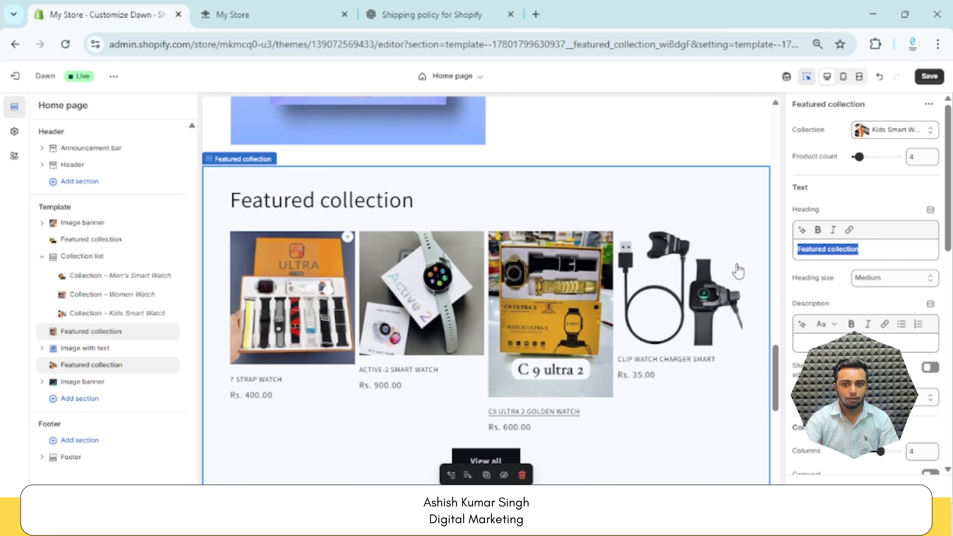
triple_click(865, 251)
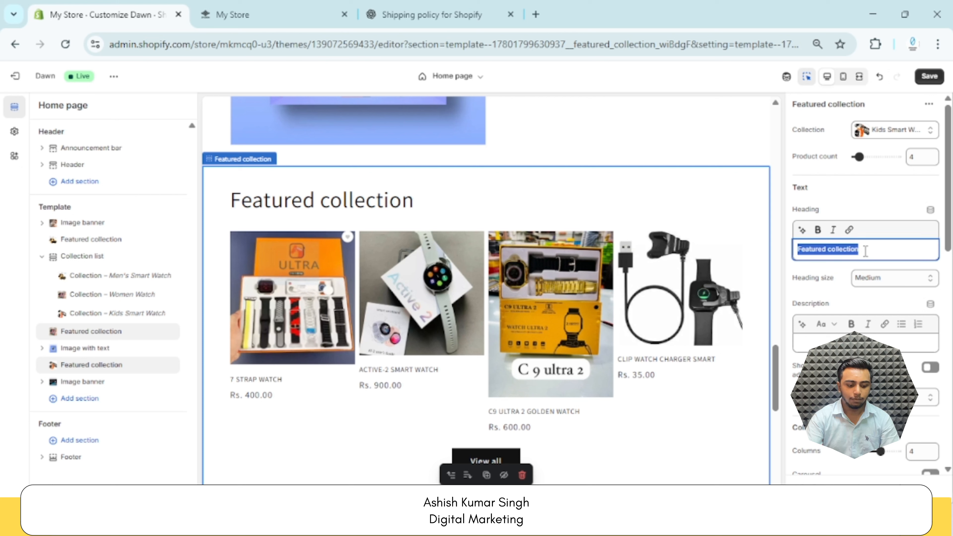
text(Ki)
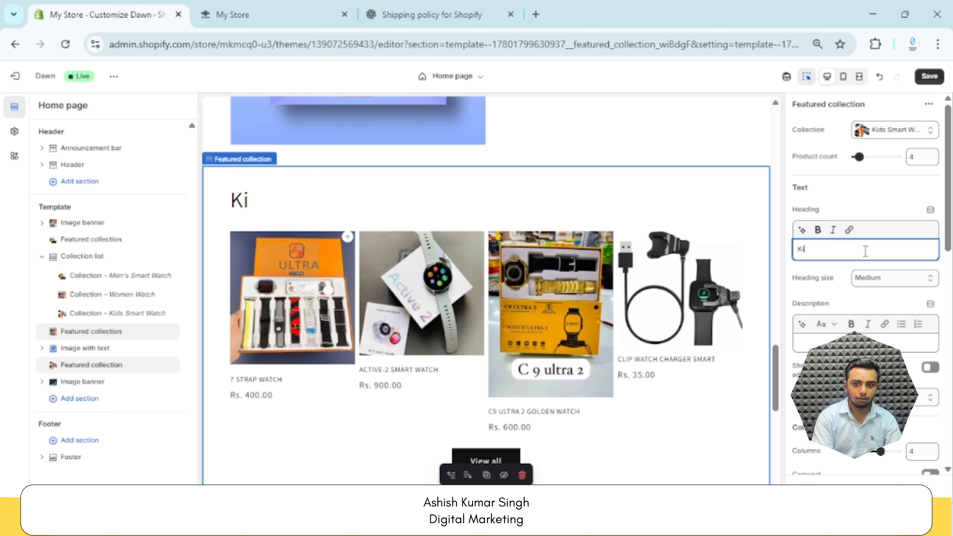
text(d's)
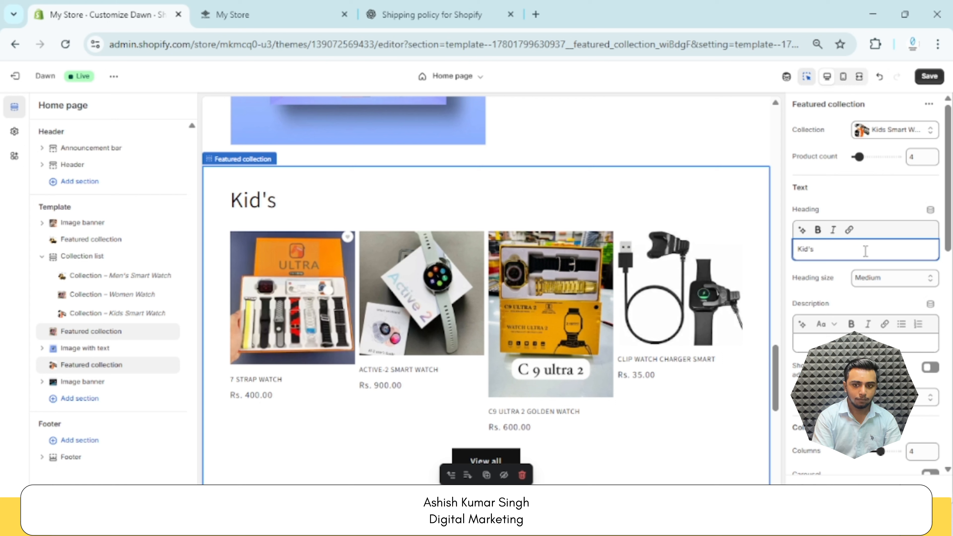
text( Watche)
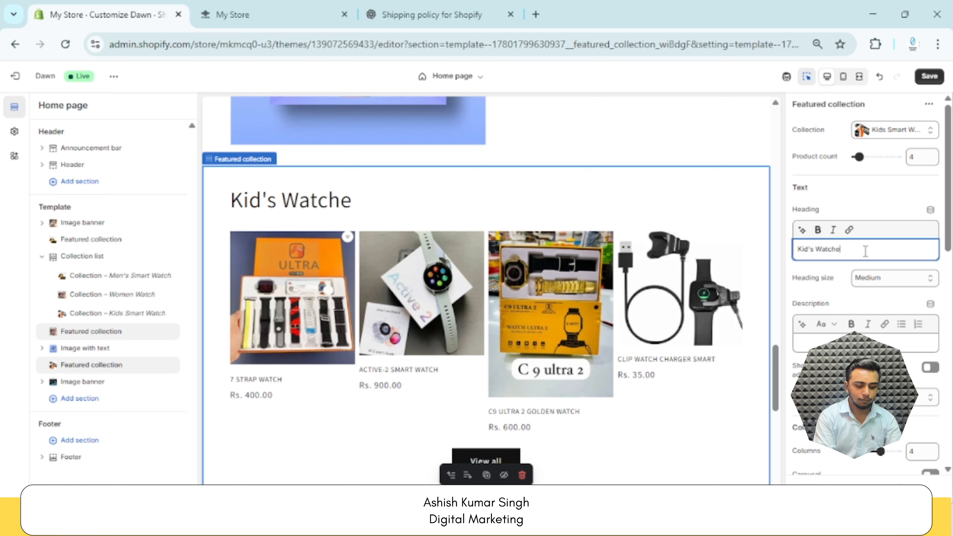
text(s)
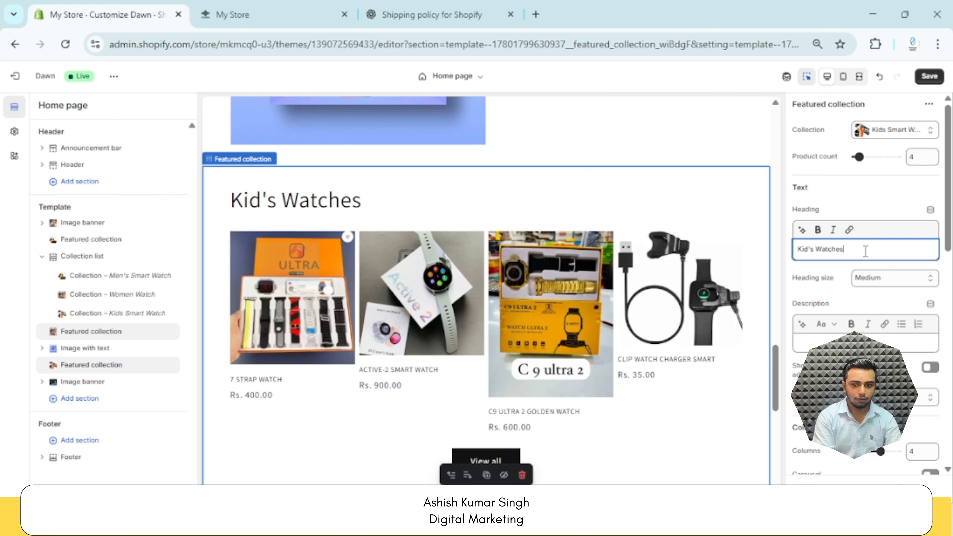
click(934, 78)
Review the home page preview, comparing the products shown in the Top Selling product, Collections, Women's Watches and Kid's Watches sections
scroll(647, 330, down, 3)
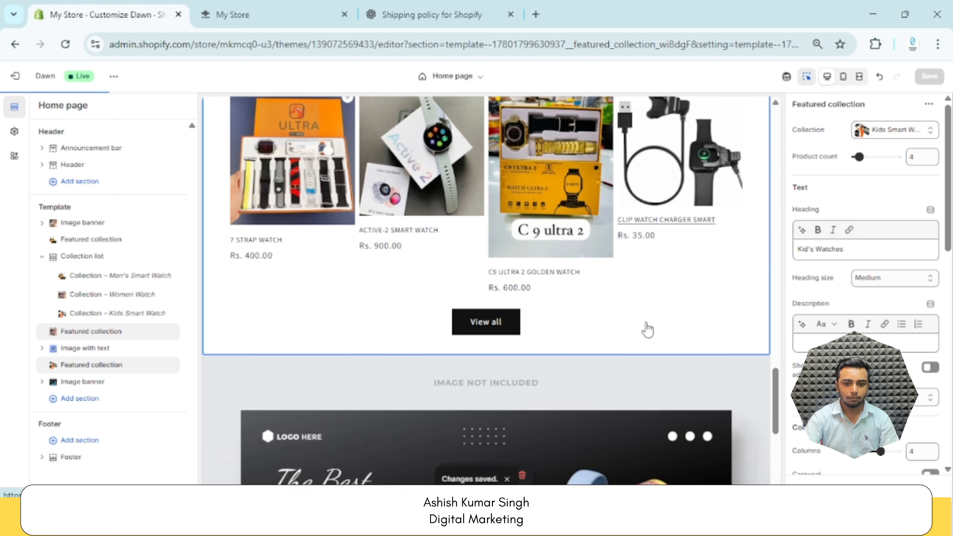
scroll(647, 330, down, 5)
scroll(647, 329, up, 4)
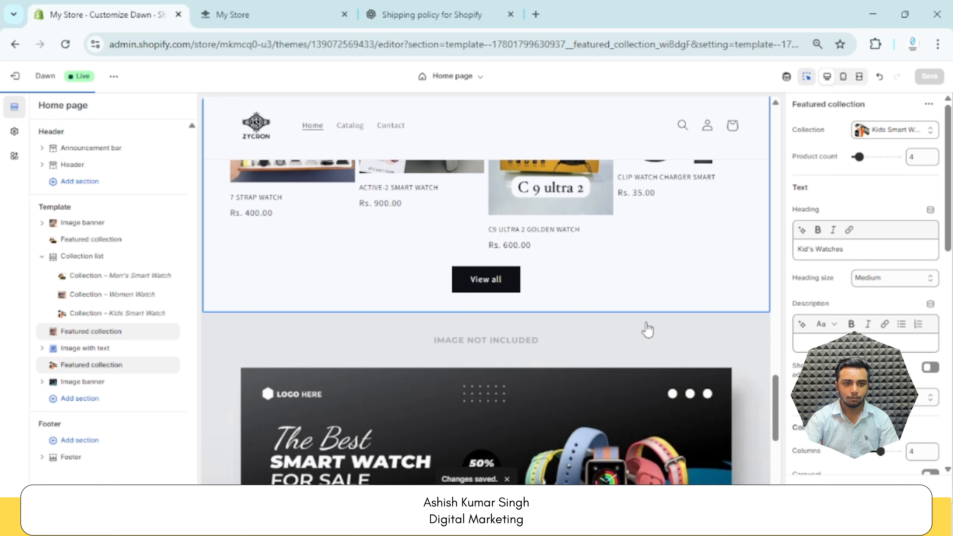
scroll(647, 330, up, 5)
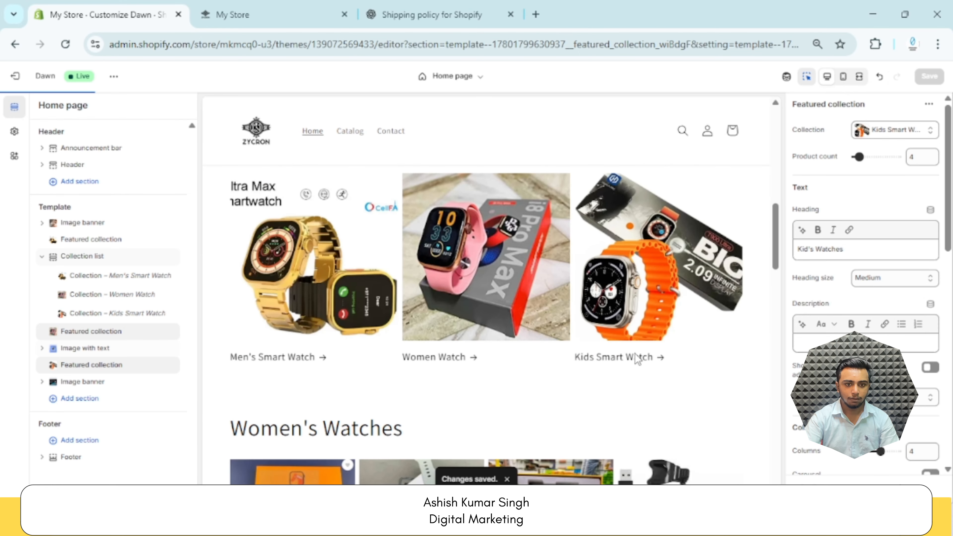
scroll(635, 354, up, 5)
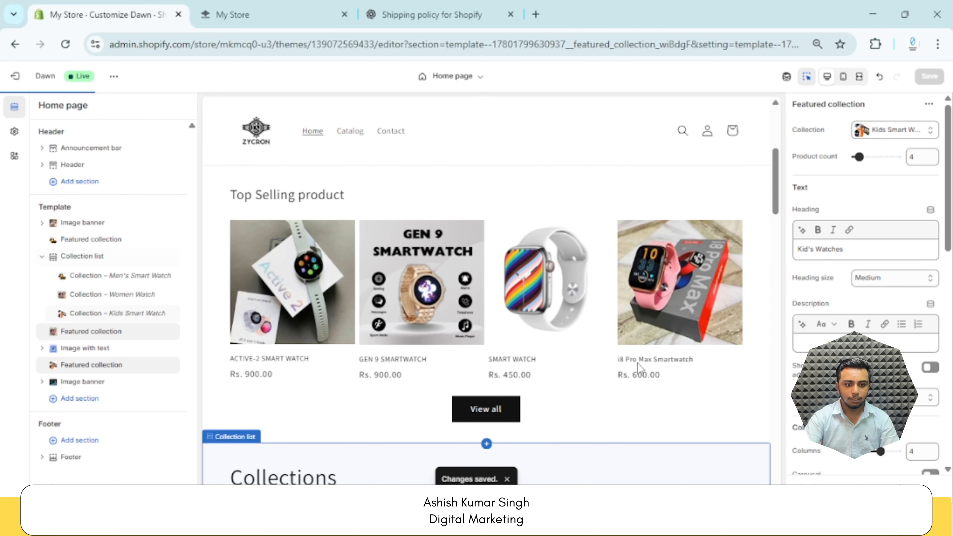
scroll(480, 367, down, 10)
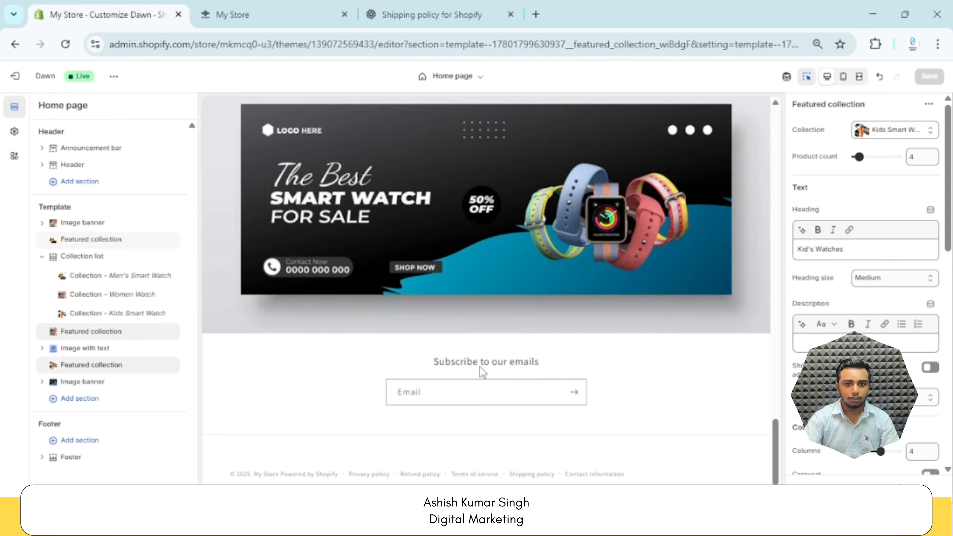
scroll(479, 365, up, 10)
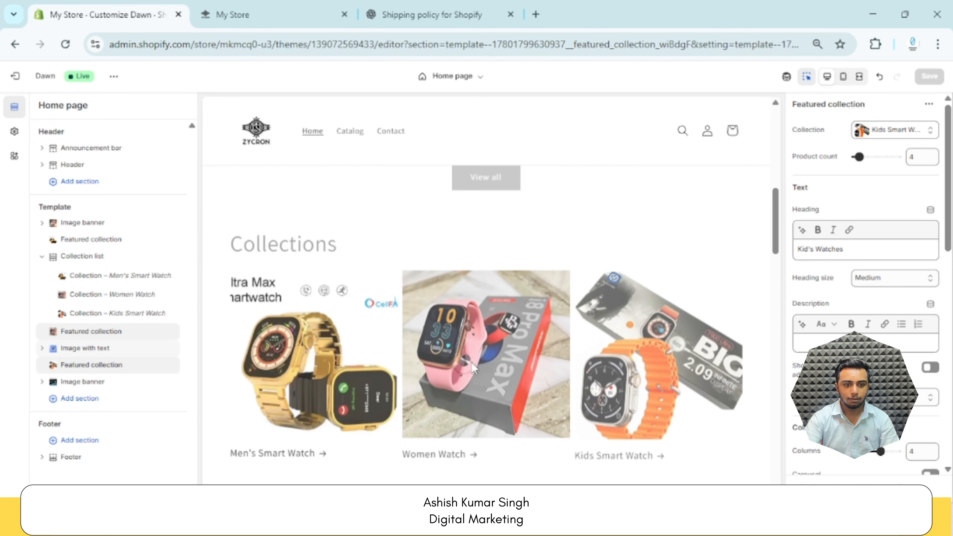
scroll(476, 360, up, 5)
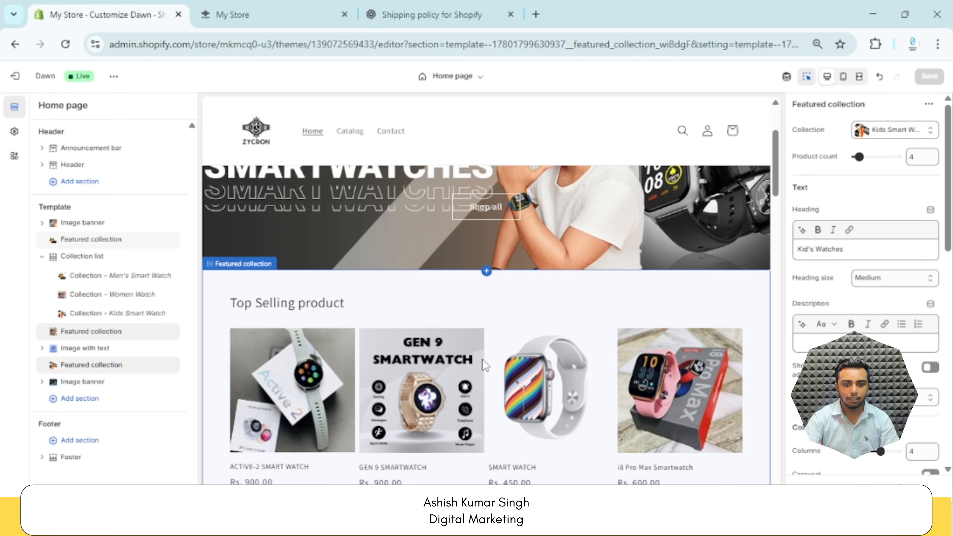
scroll(512, 299, down, 4)
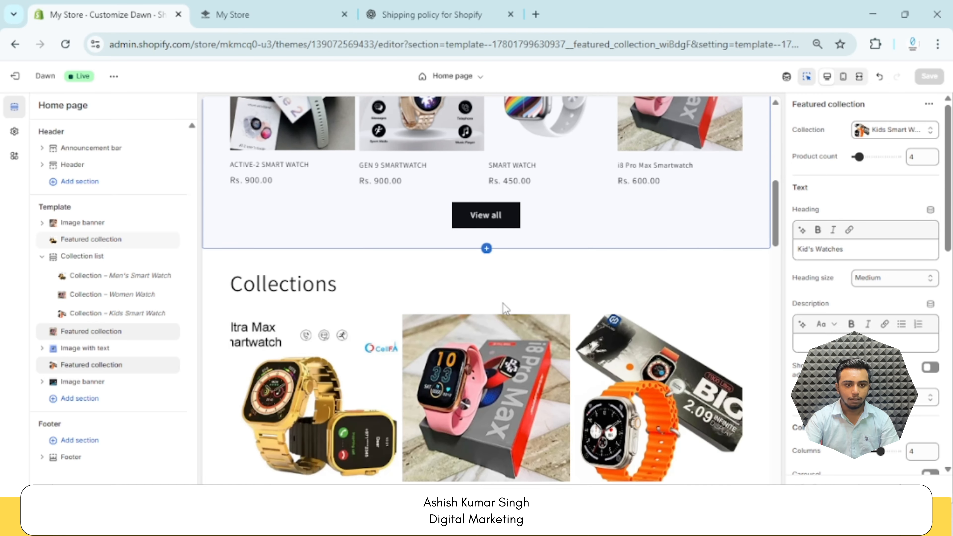
scroll(504, 308, down, 10)
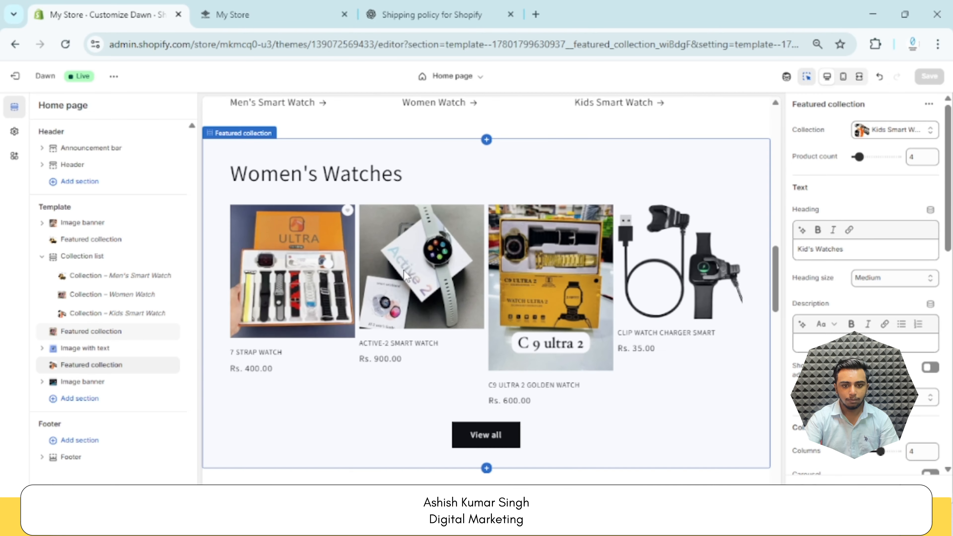
scroll(405, 276, down, 5)
scroll(488, 293, up, 4)
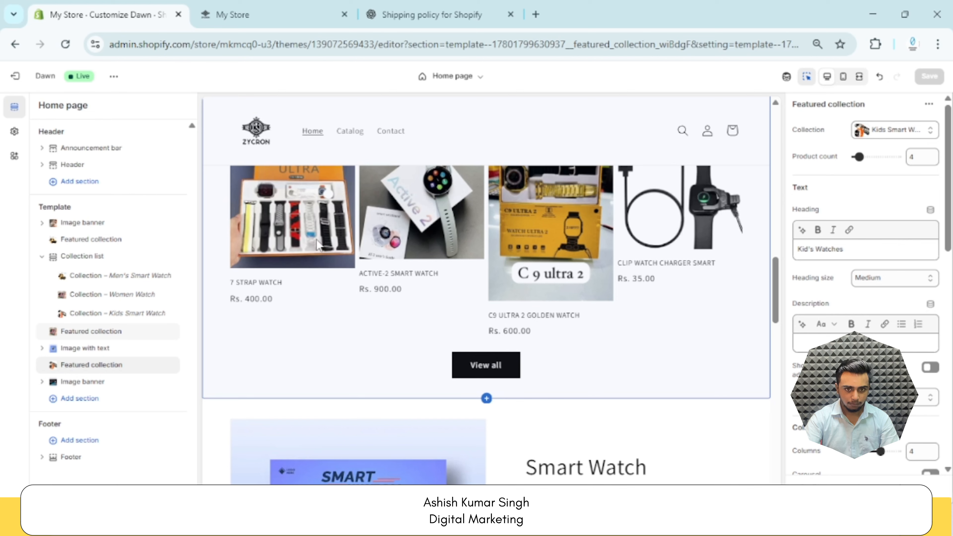
scroll(503, 348, up, 1)
scroll(488, 338, down, 5)
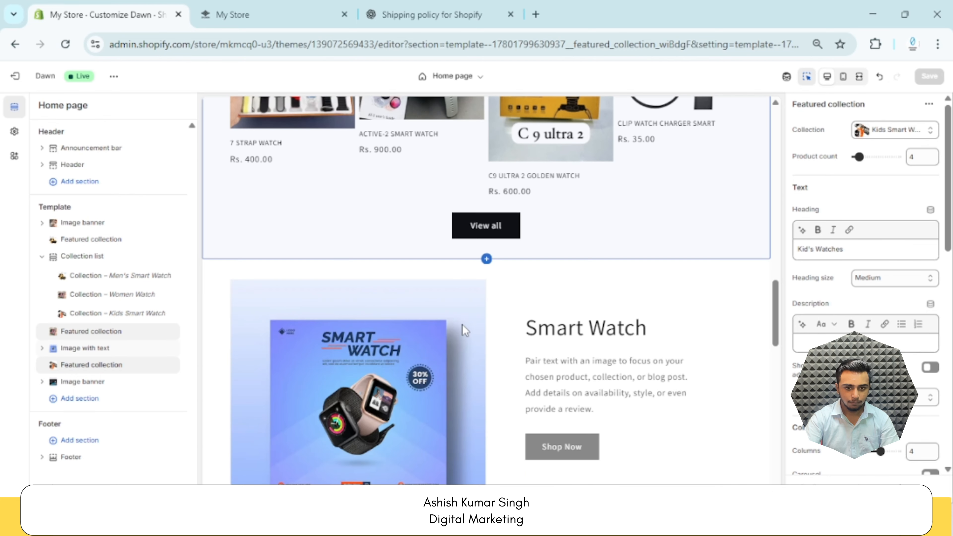
scroll(462, 324, up, 4)
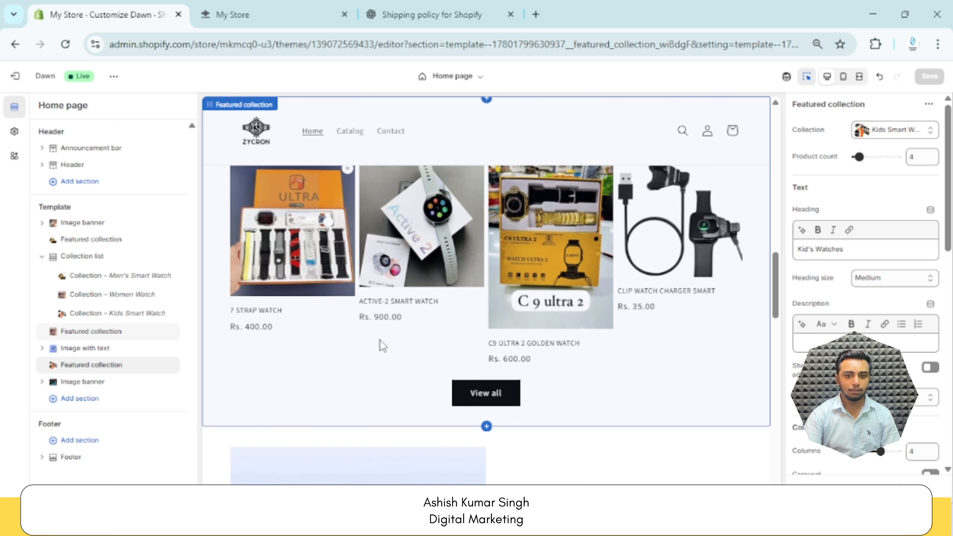
scroll(380, 341, up, 2)
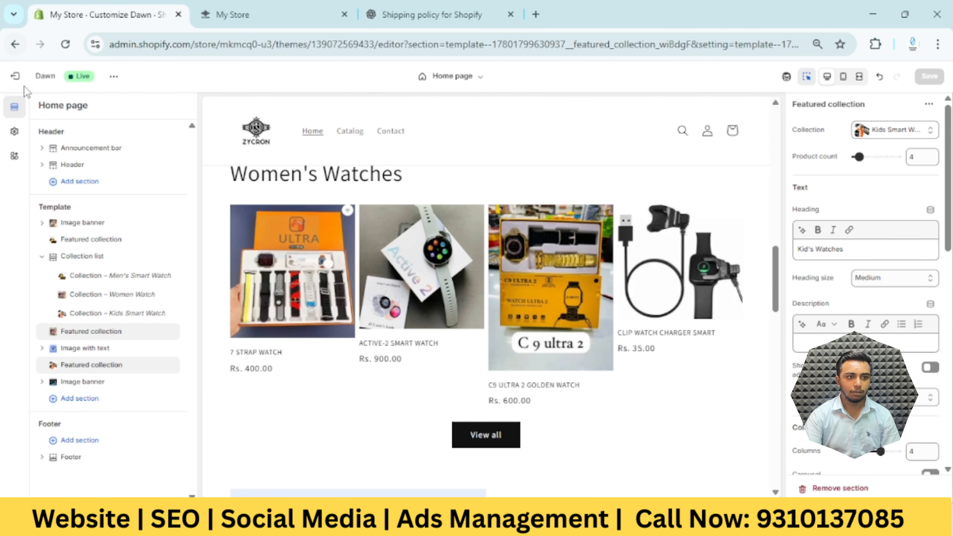
Exit the theme editor and open the Women Watch collection from the store's product collections
click(17, 76)
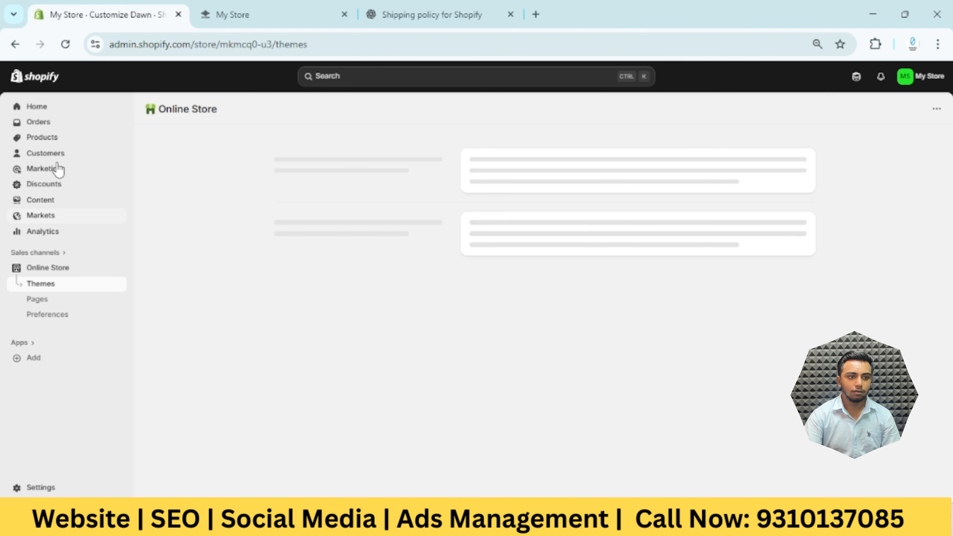
click(67, 139)
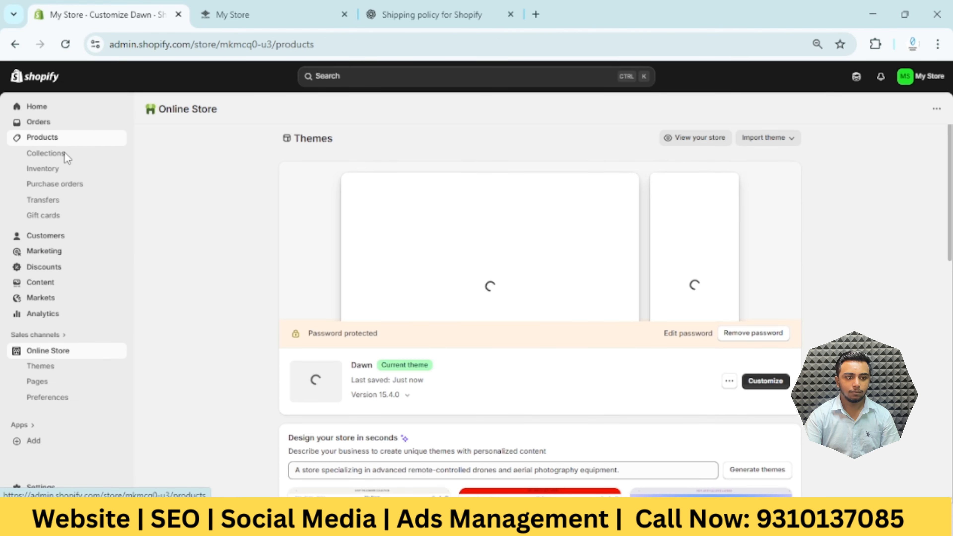
click(78, 162)
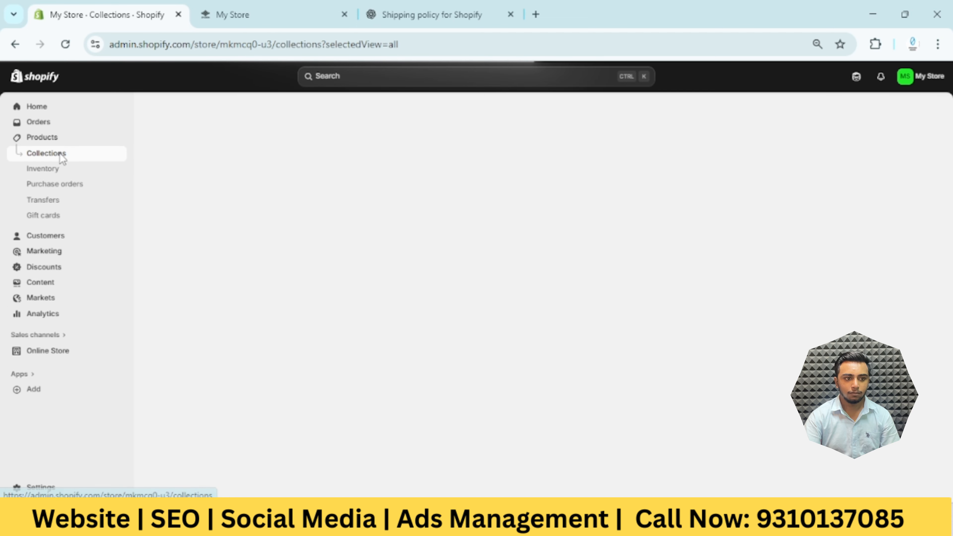
click(60, 144)
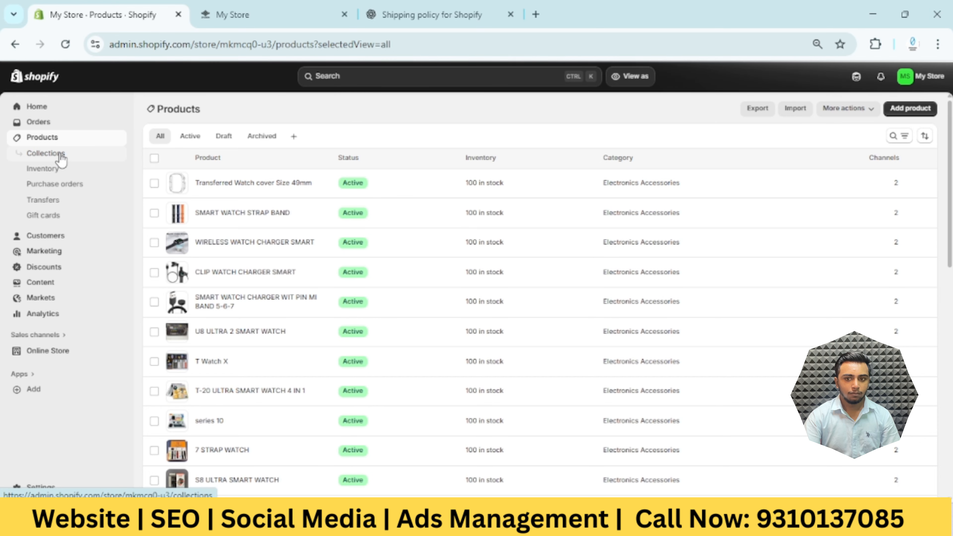
click(61, 157)
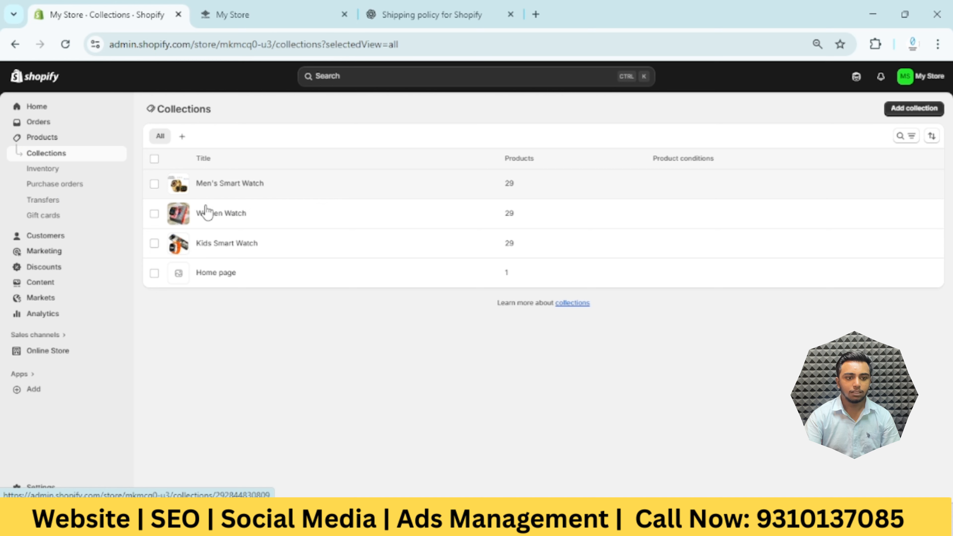
click(240, 213)
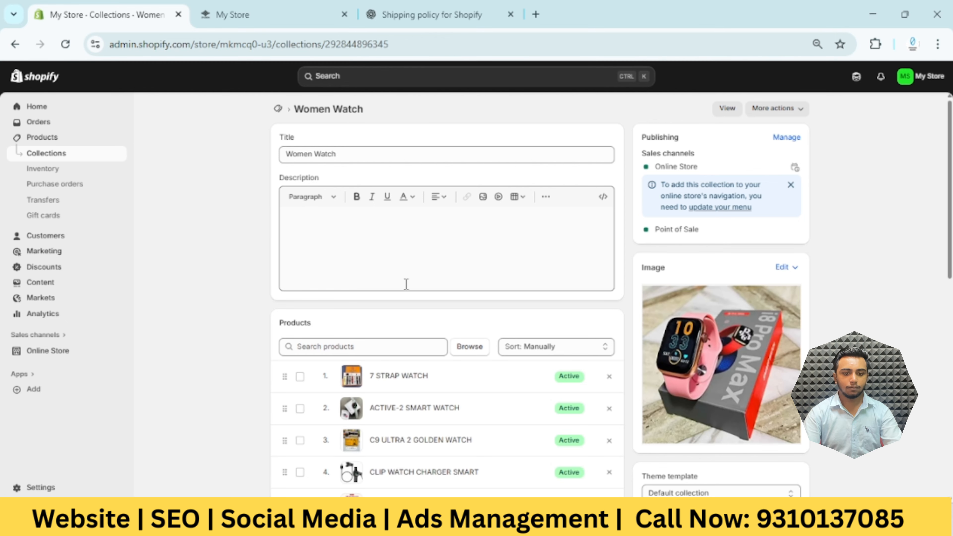
Set the product sort order of the Women Watch collection to Manually
scroll(401, 289, down, 4)
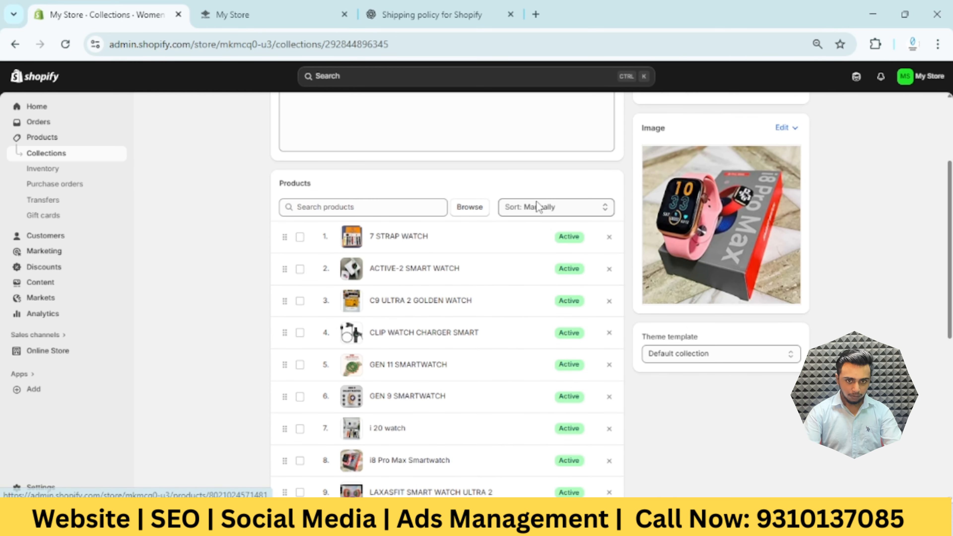
click(572, 211)
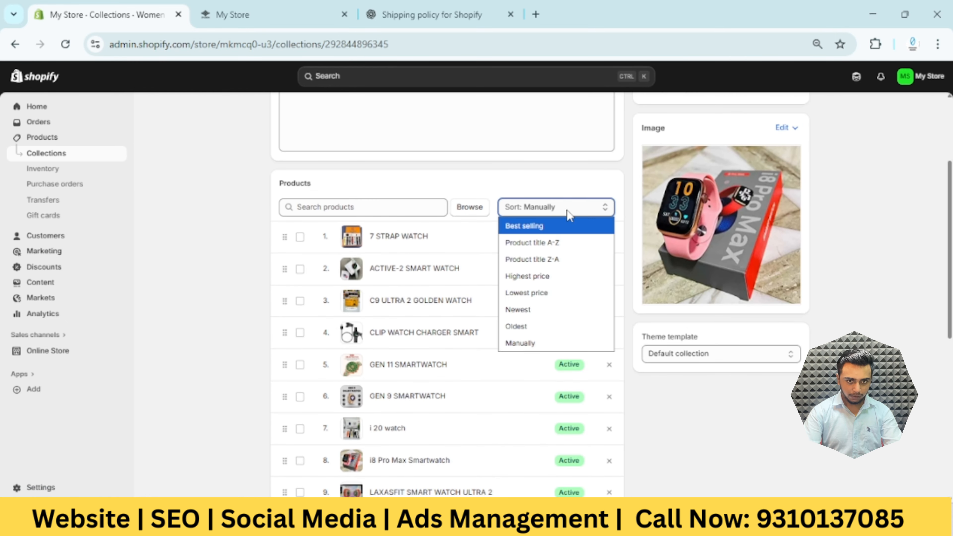
click(568, 211)
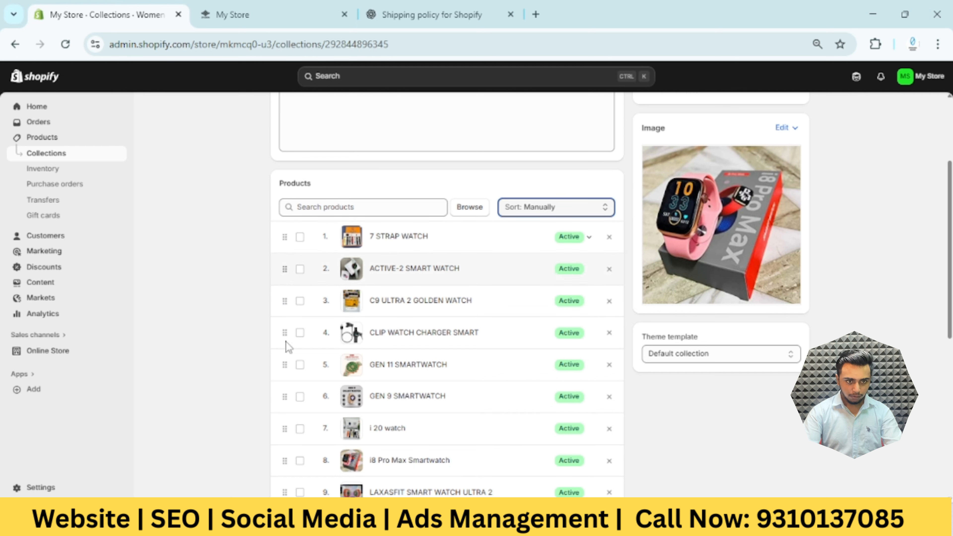
click(561, 211)
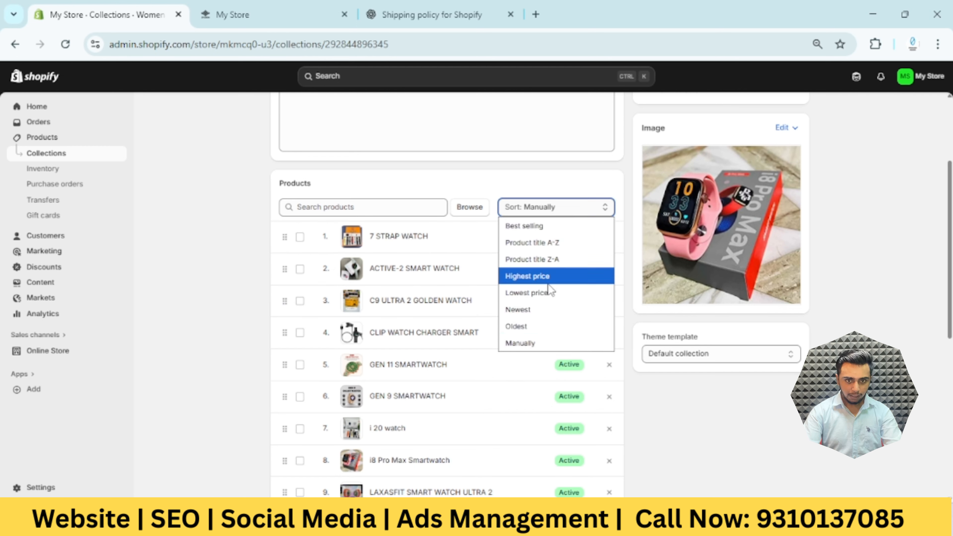
click(540, 345)
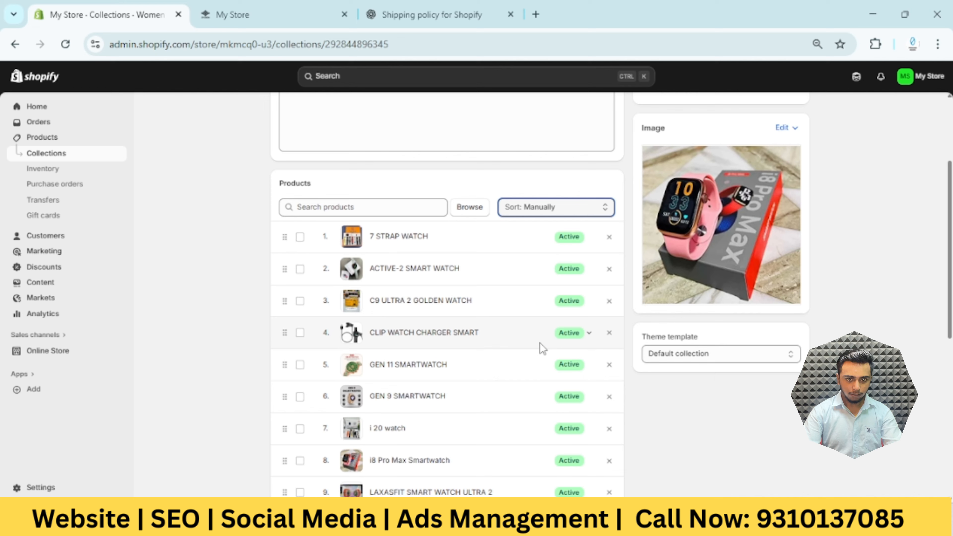
Move Smart Watch i20, T 900 ULTRA WATCH, ULTRA 2 FOUR COLOR STRAP 2.05, ULTRA X MAX SMARTWATCH 14 STRAP and W-9 ULTRA SMART WATCH to the top
scroll(397, 336, down, 4)
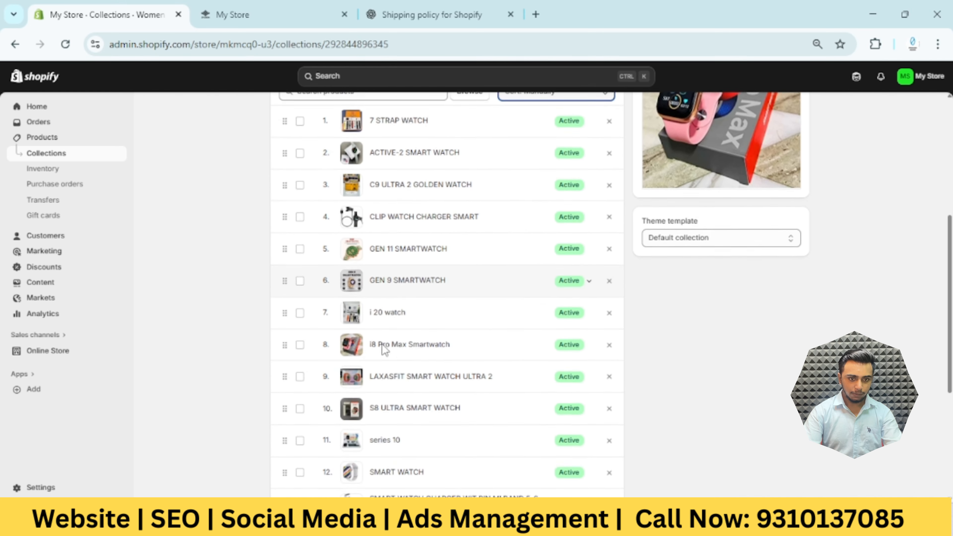
scroll(338, 392, down, 6)
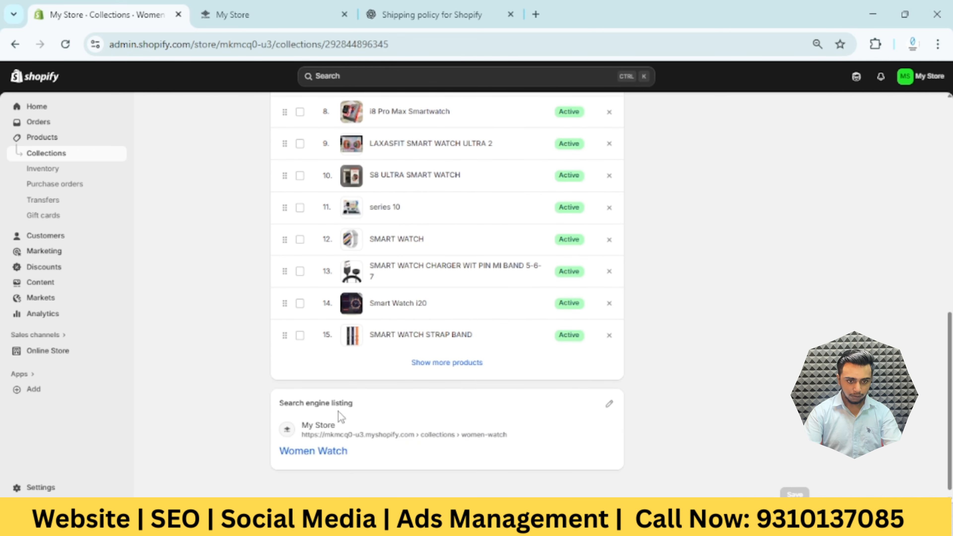
click(454, 364)
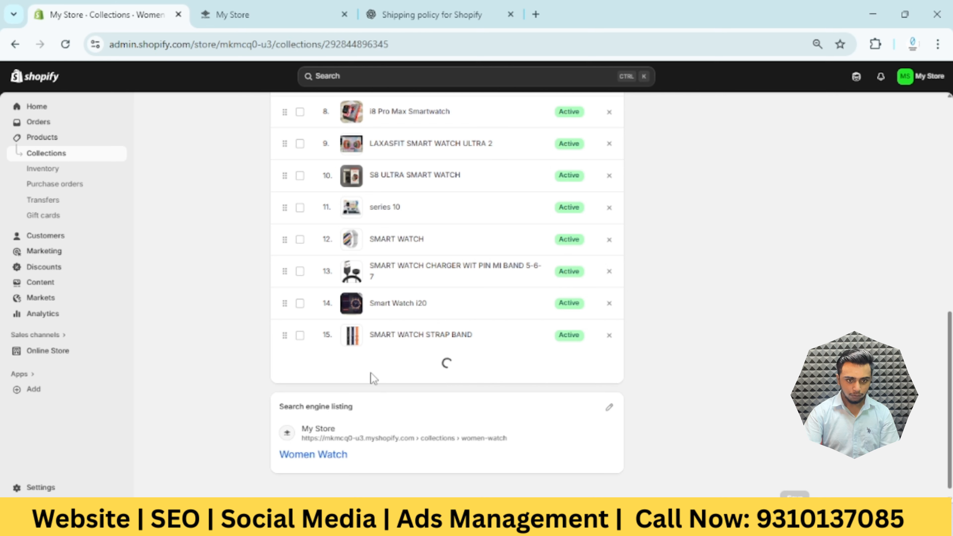
click(300, 303)
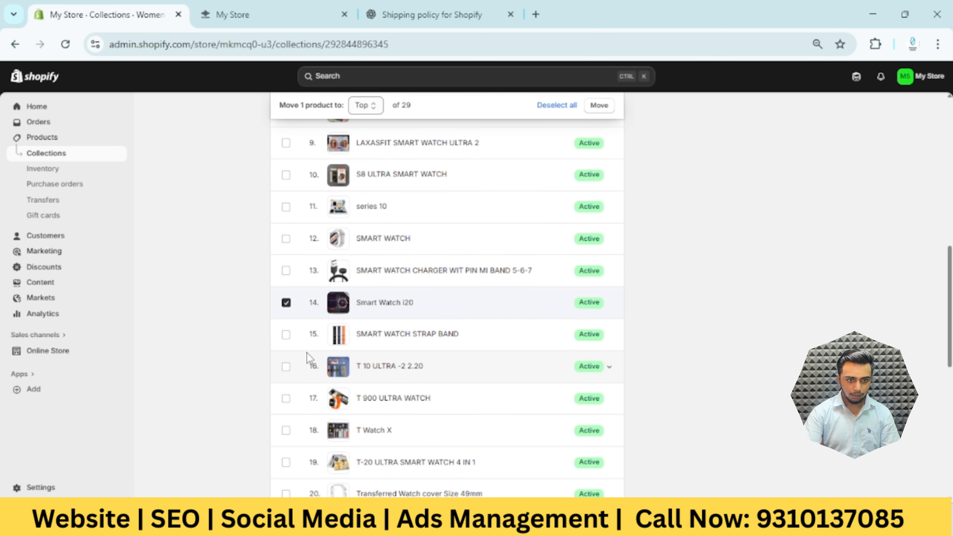
click(286, 398)
scroll(305, 409, down, 2)
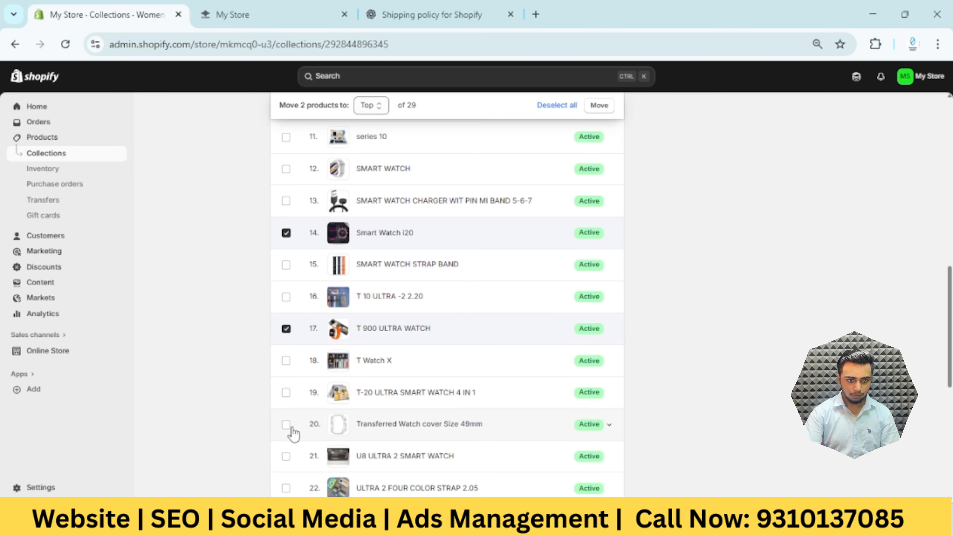
scroll(304, 412, down, 2)
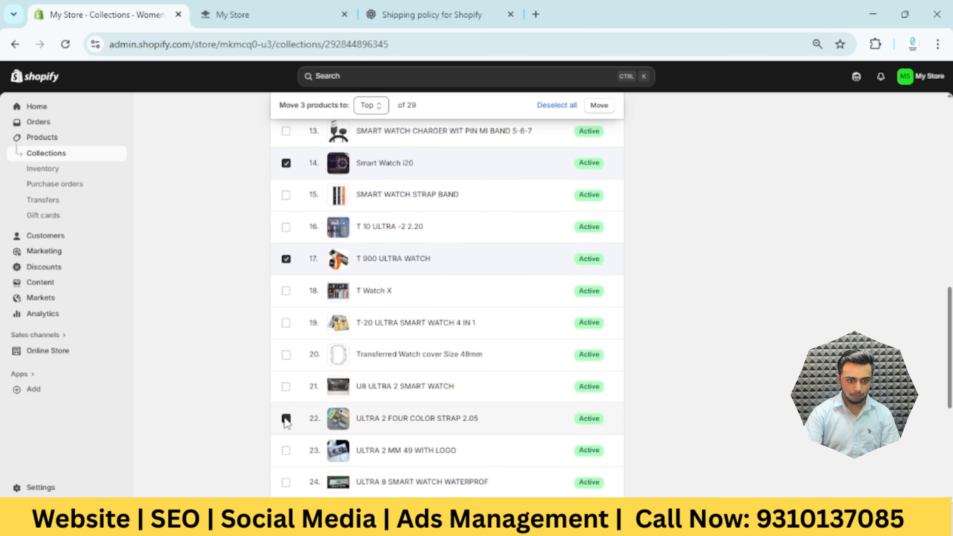
scroll(317, 448, down, 2)
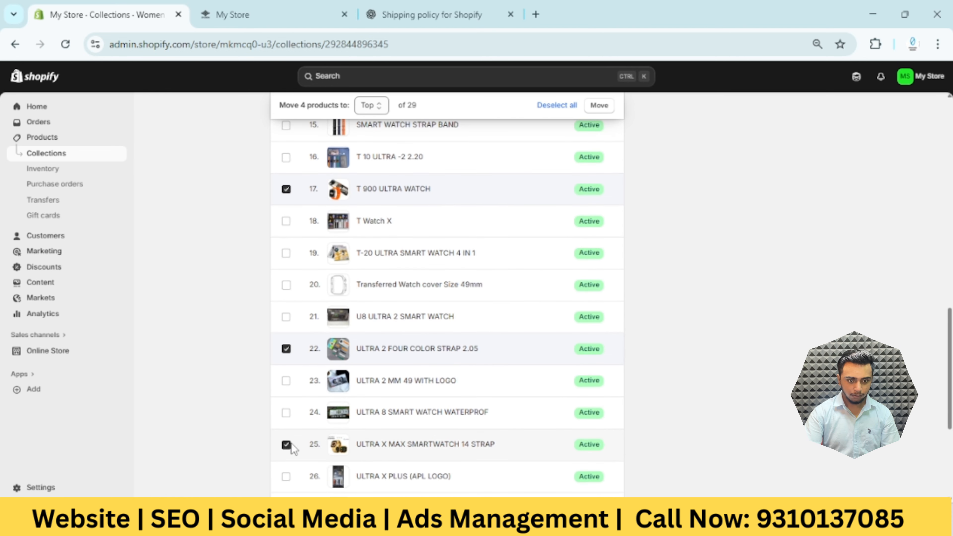
scroll(293, 432, down, 4)
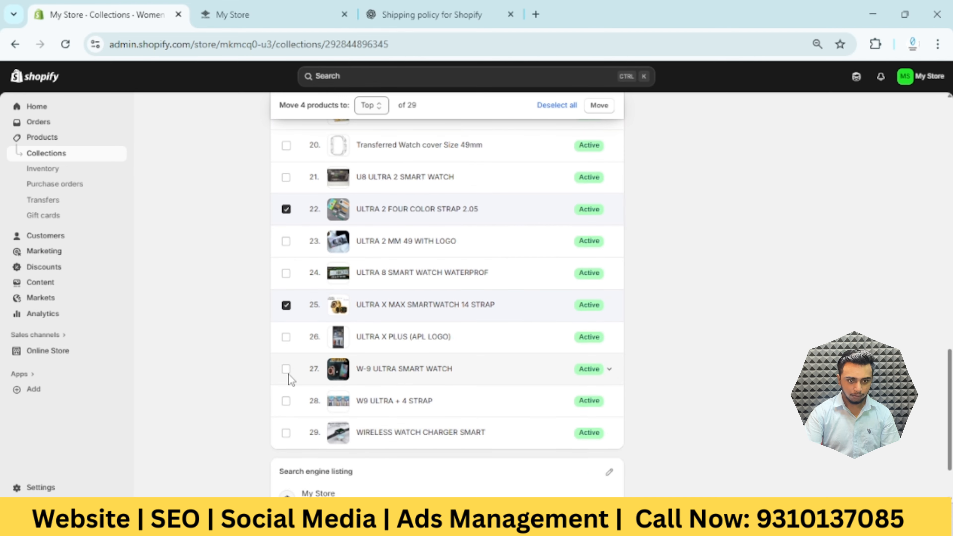
click(287, 371)
scroll(300, 394, up, 10)
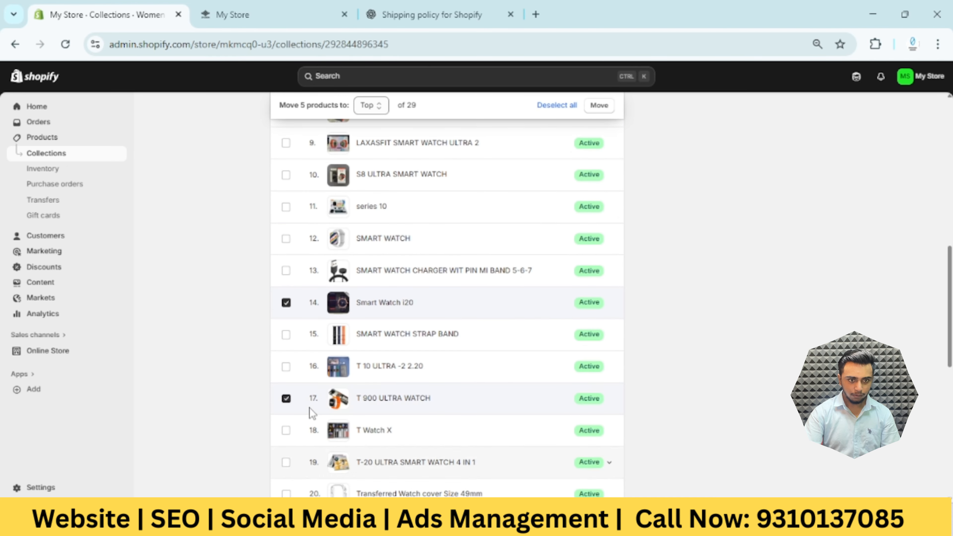
click(382, 107)
click(373, 125)
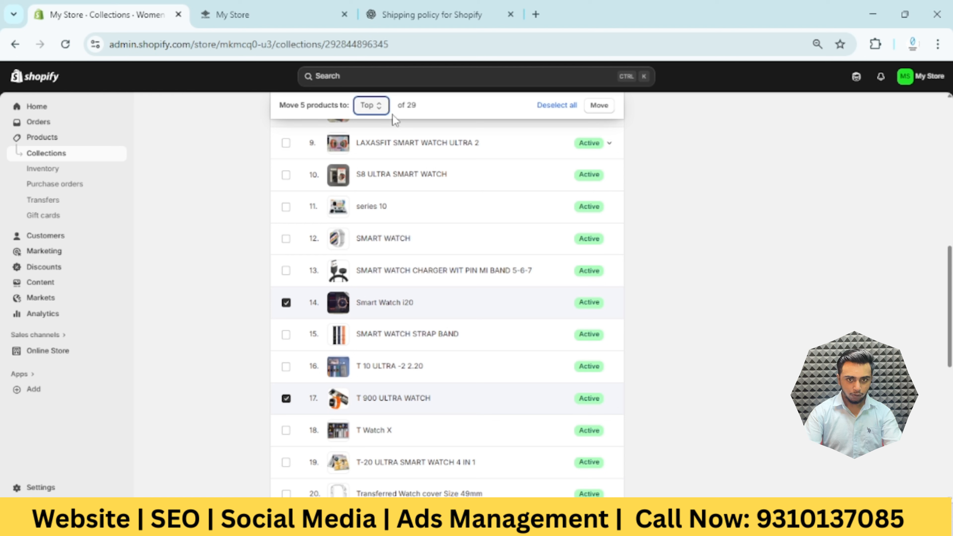
click(608, 112)
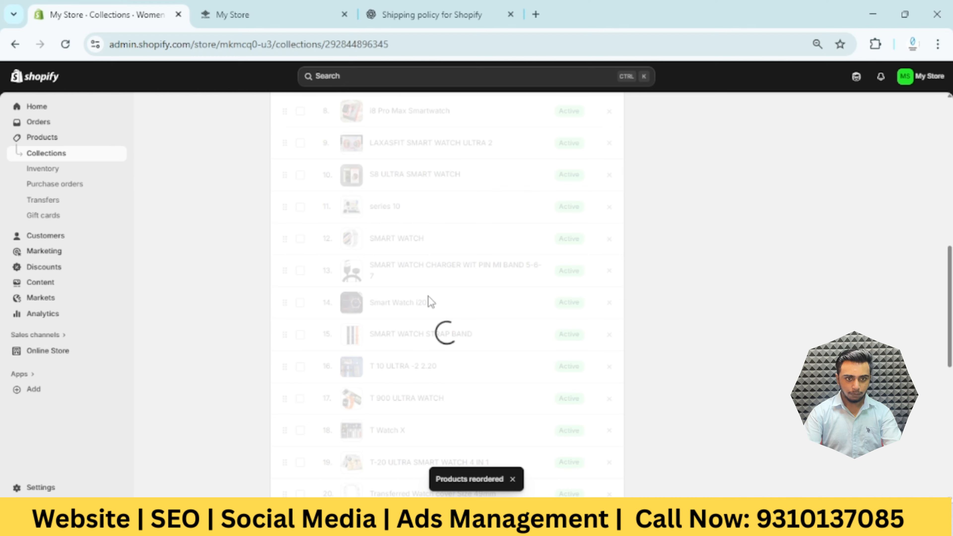
scroll(296, 366, down, 2)
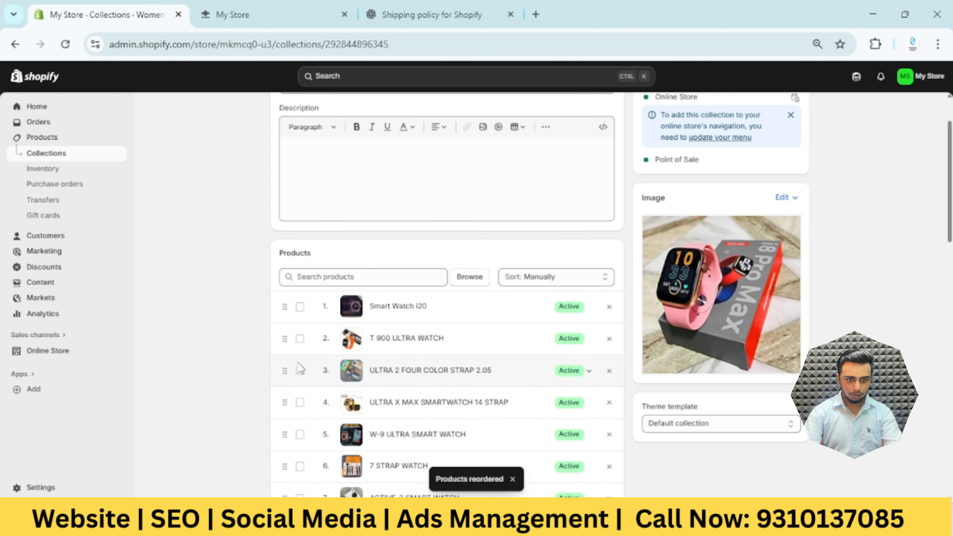
Open the Kids Smart Watch collection and move ACTIVE-2 SMART WATCH to the first position in its product list
click(70, 158)
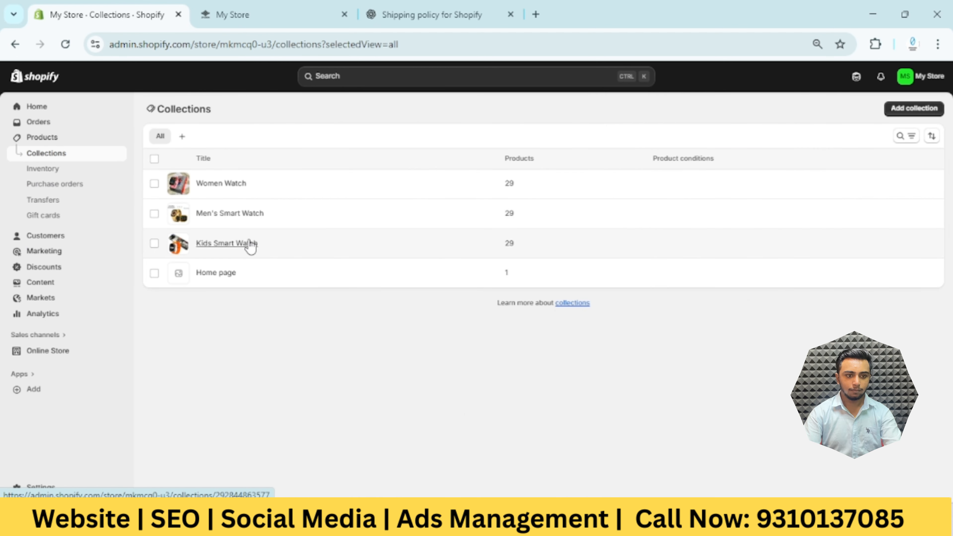
click(251, 244)
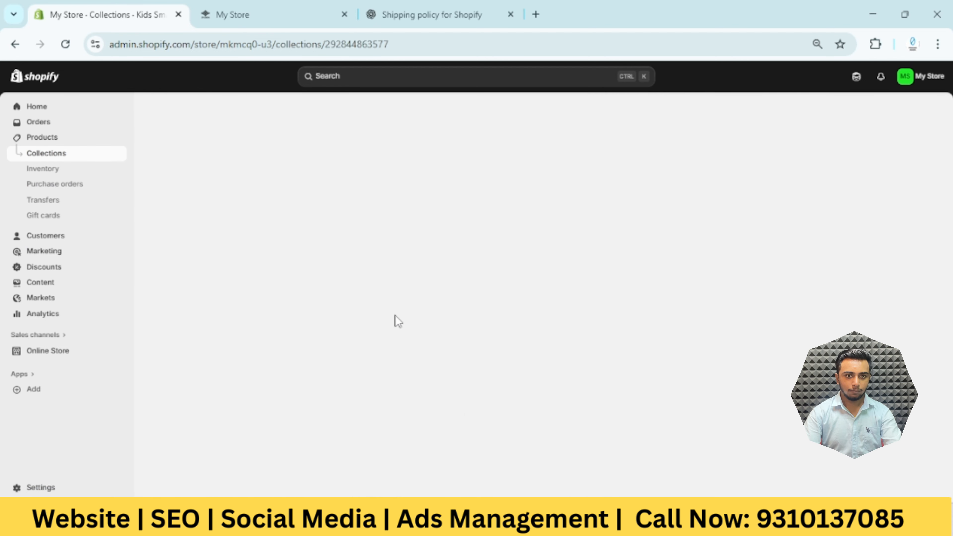
scroll(390, 327, down, 2)
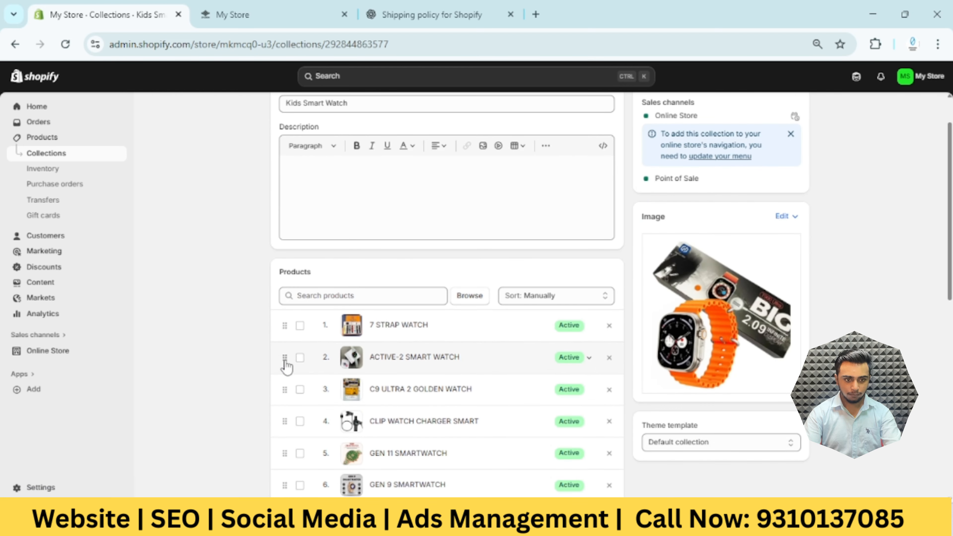
drag(284, 359, 284, 325)
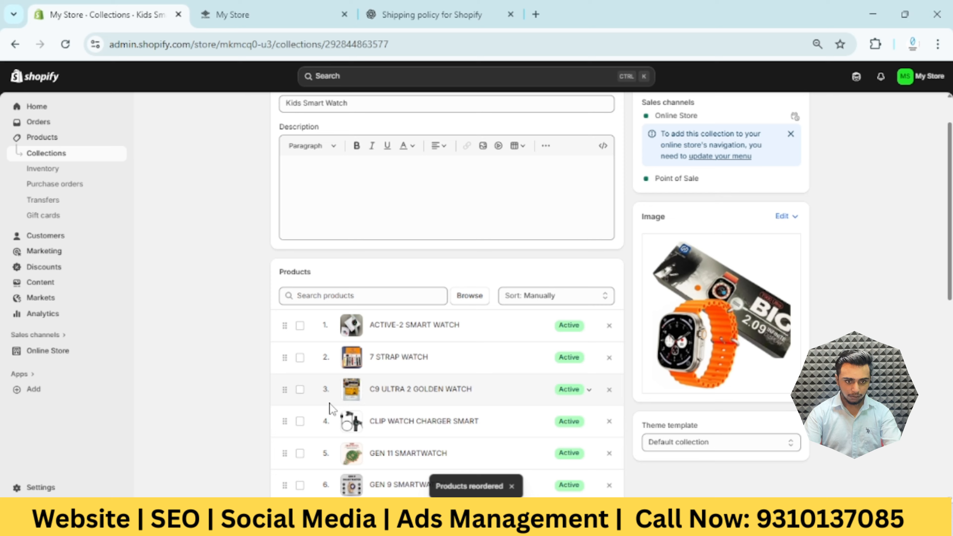
Move GEN 11 SMARTWATCH, GEN 9 SMARTWATCH, i8 Pro Max Smartwatch and SMART WATCH to the top of the Kids Smart Watch collection
scroll(330, 409, down, 2)
click(300, 383)
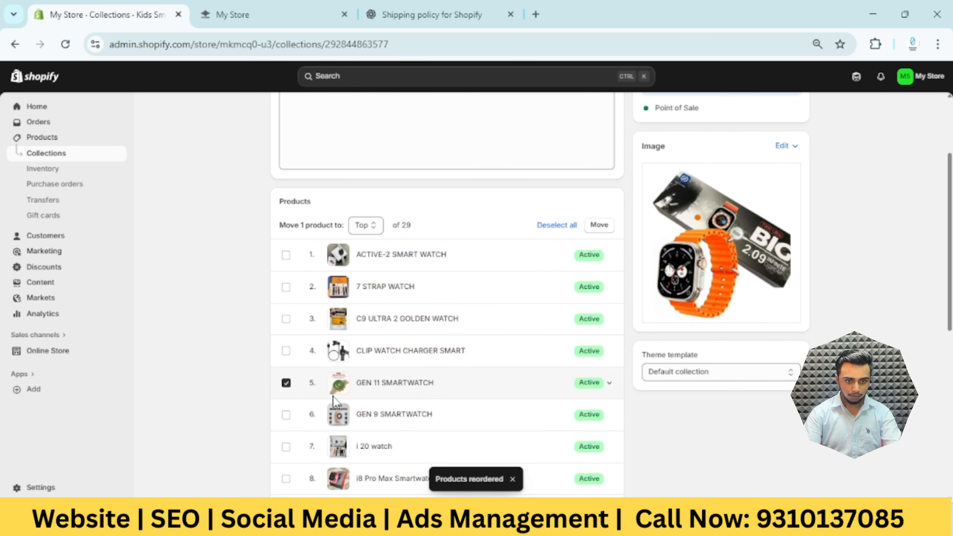
click(286, 415)
scroll(300, 413, down, 4)
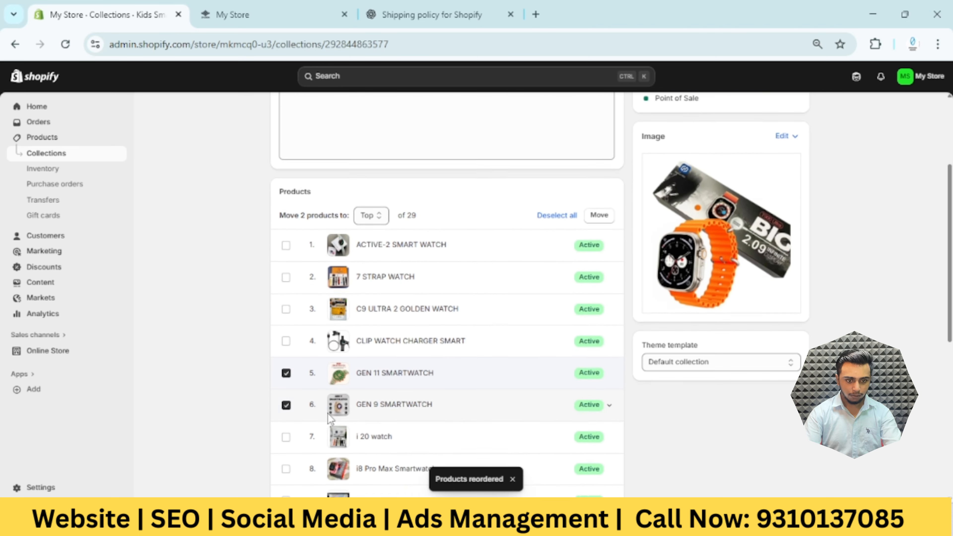
click(286, 339)
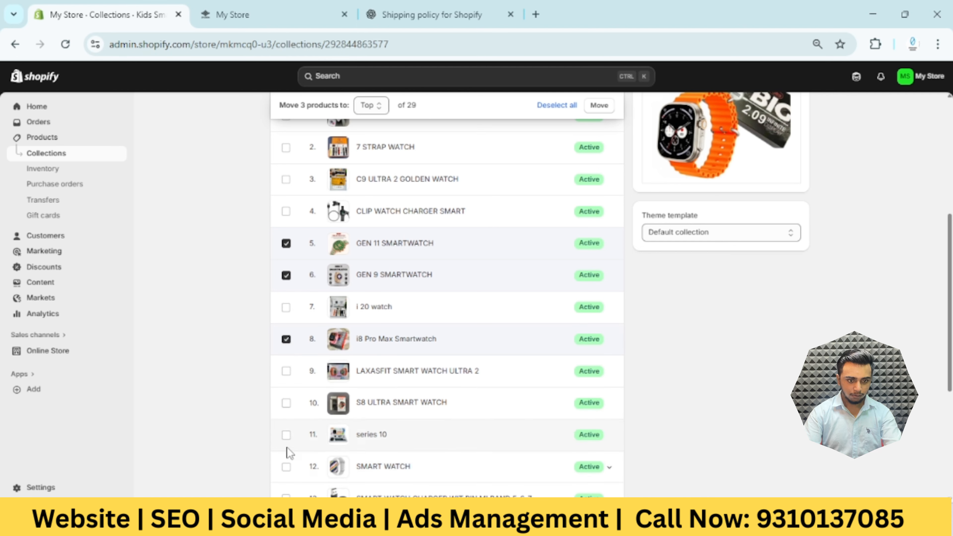
click(287, 467)
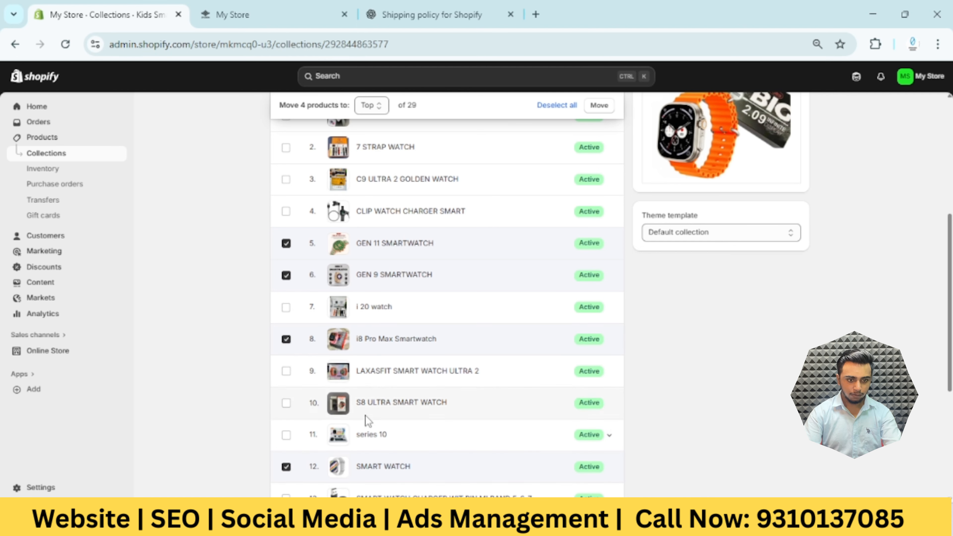
click(608, 110)
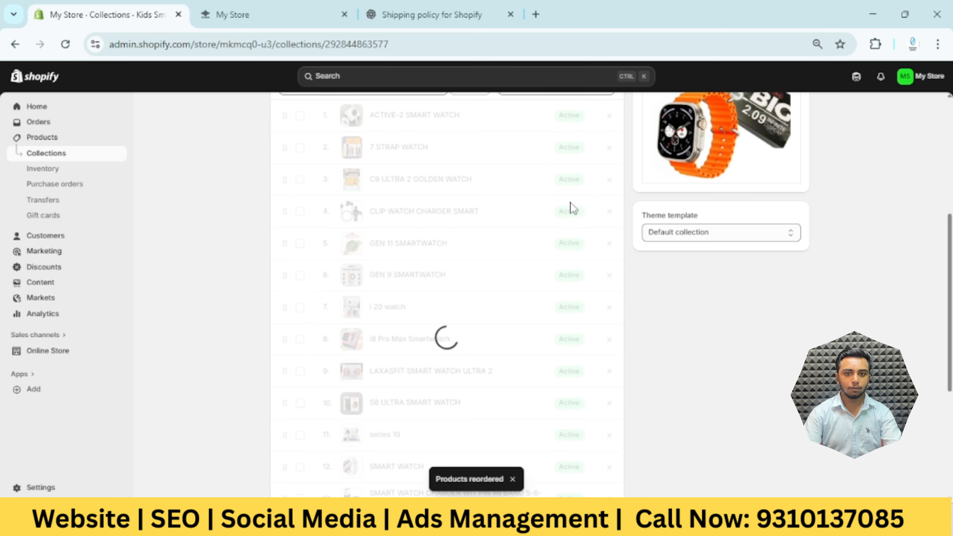
Reload the live storefront home page and review the products in its Top Selling product, collections, Women's Watches and Kid's Watches sections
click(282, 19)
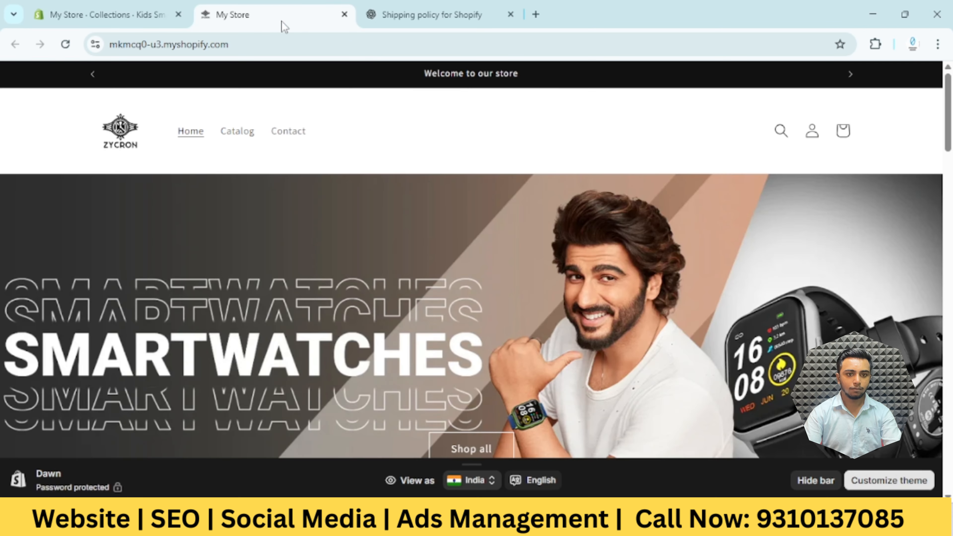
click(71, 48)
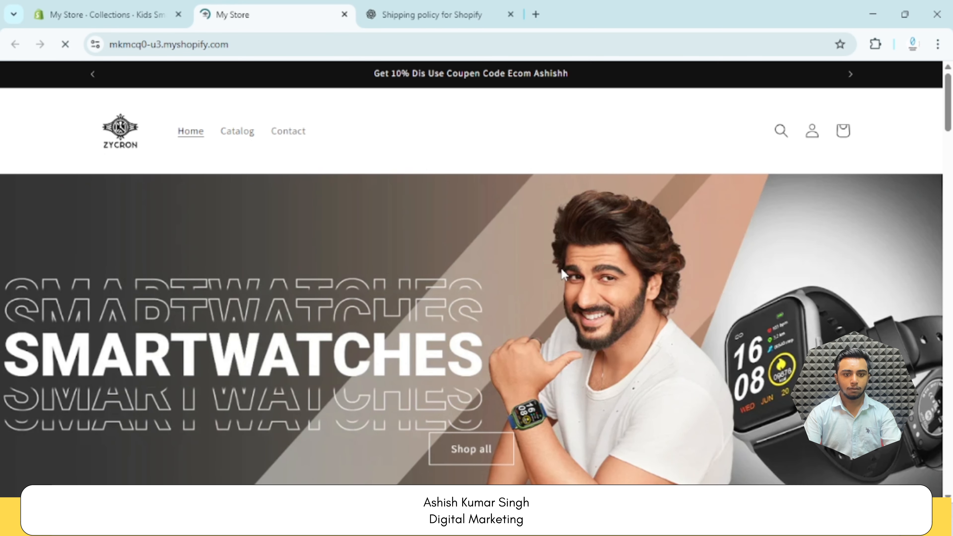
scroll(544, 281, down, 8)
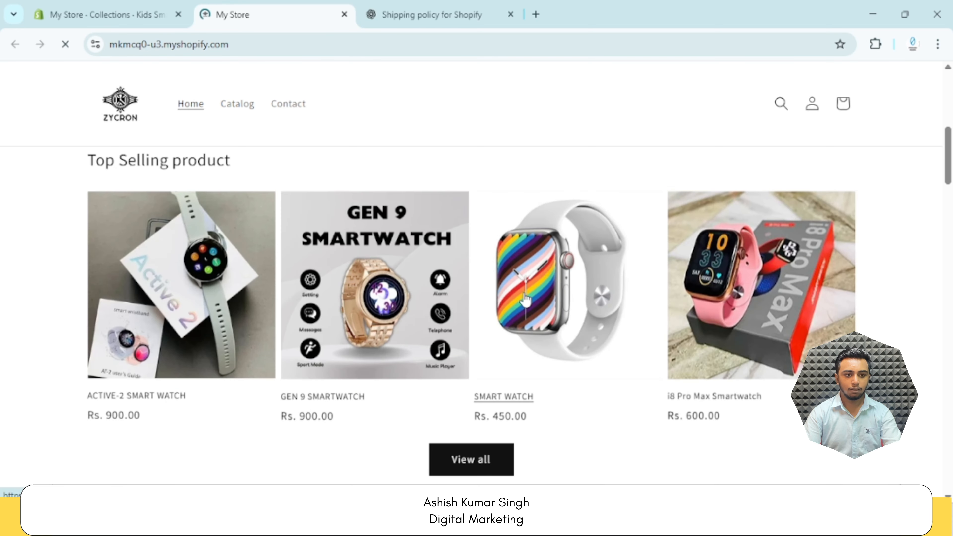
scroll(412, 307, up, 3)
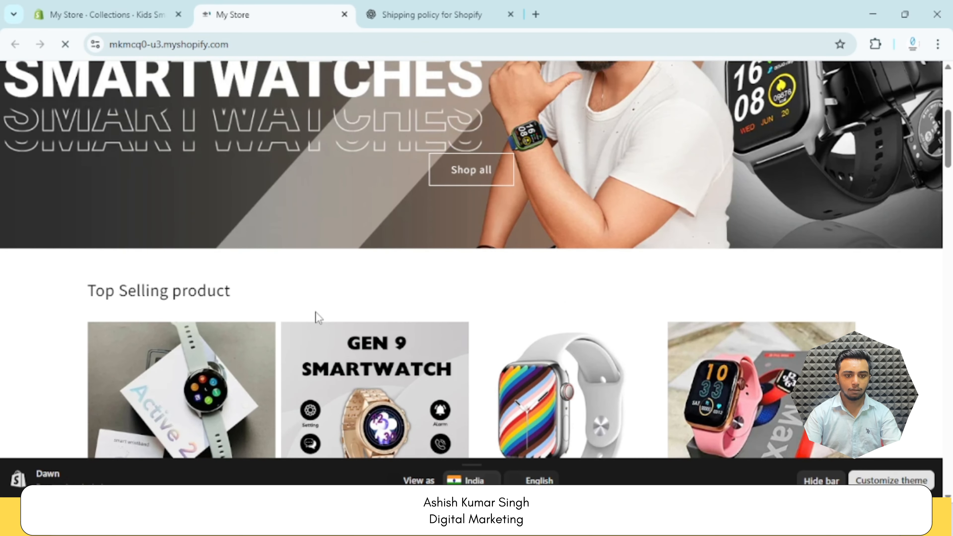
scroll(316, 317, down, 10)
scroll(315, 316, down, 2)
scroll(251, 289, up, 3)
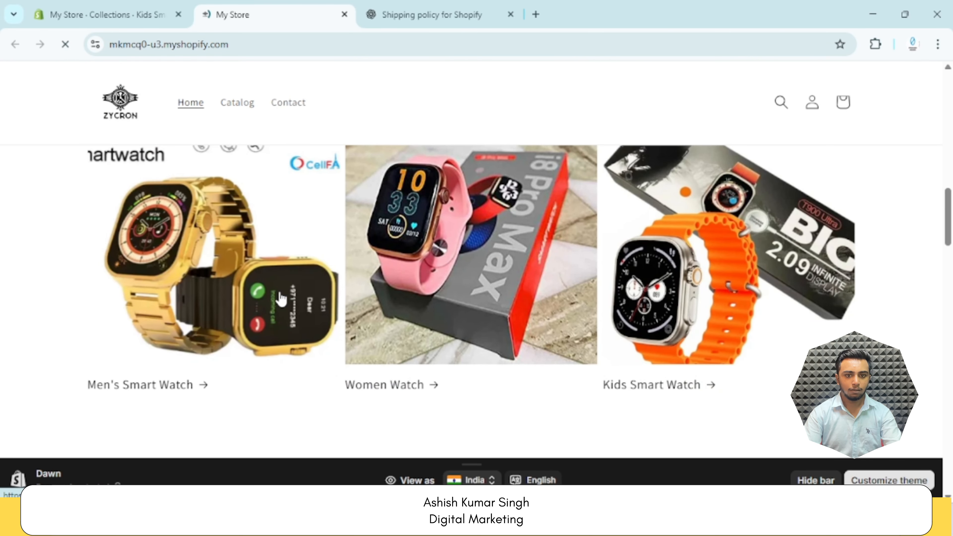
scroll(120, 234, up, 3)
scroll(121, 234, up, 8)
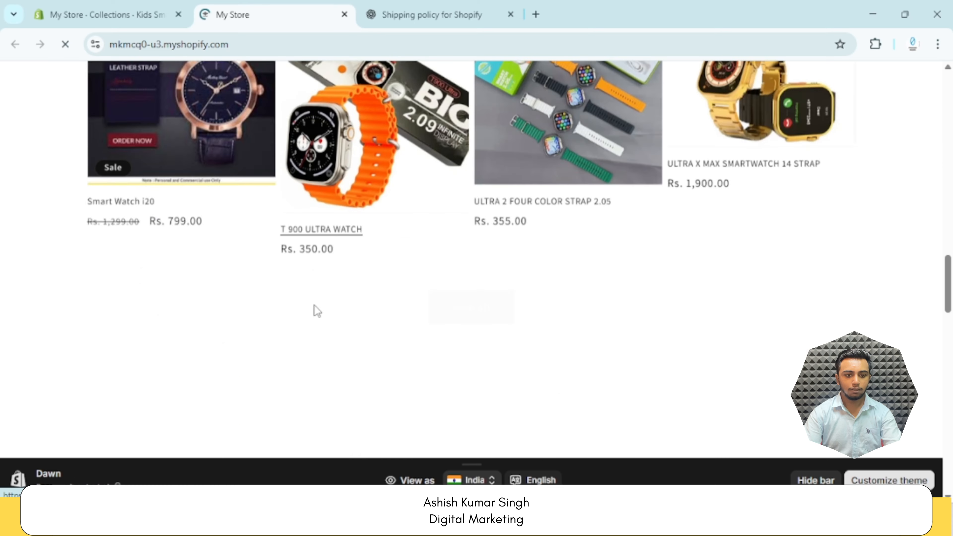
scroll(178, 282, up, 4)
scroll(287, 283, down, 4)
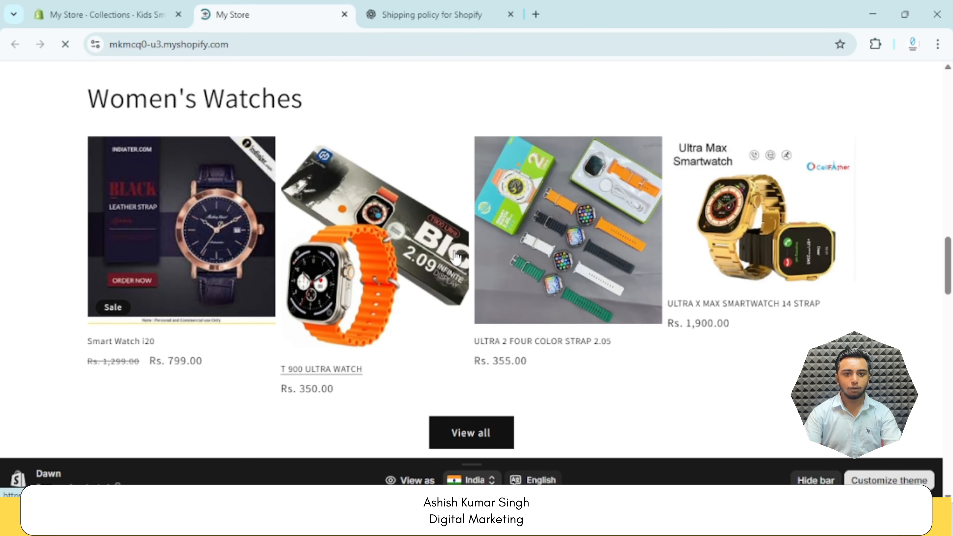
scroll(455, 256, down, 12)
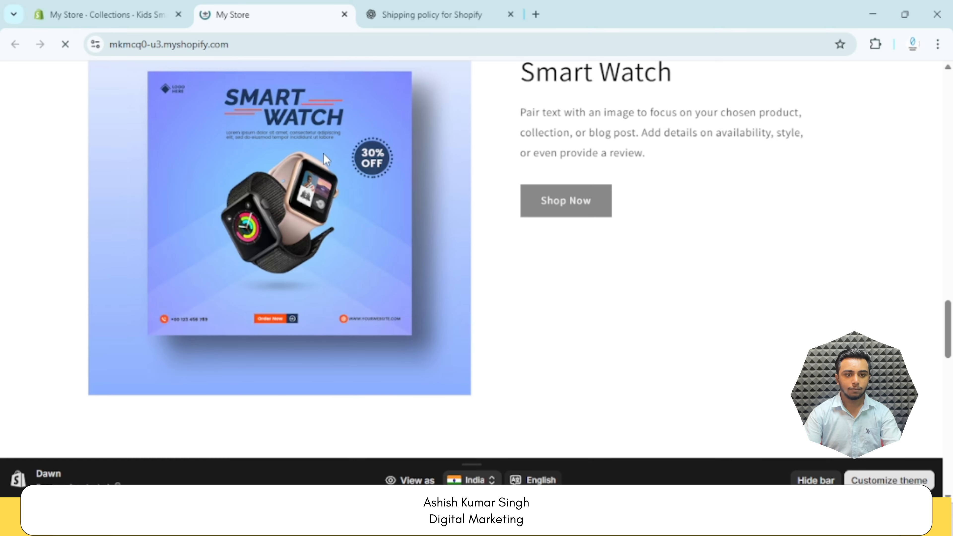
scroll(398, 176, down, 10)
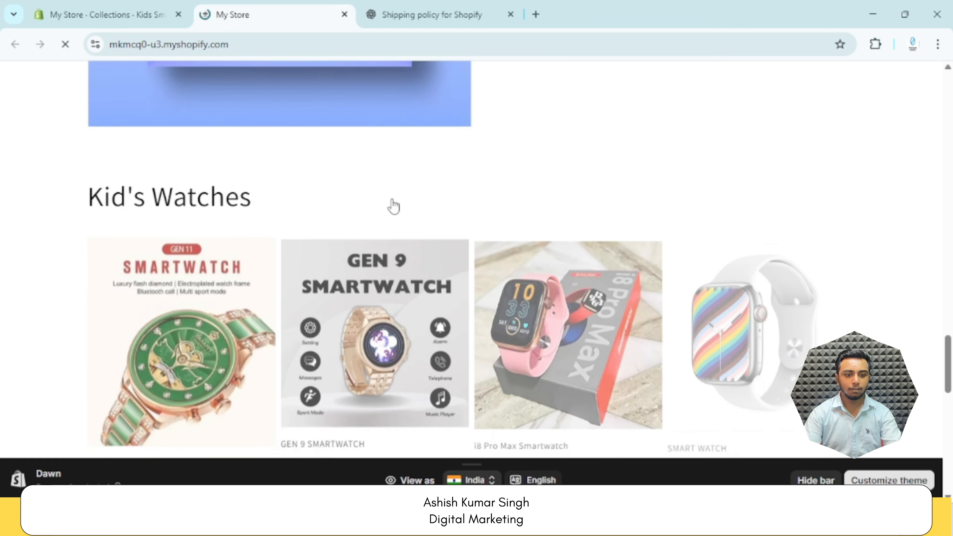
scroll(234, 217, up, 3)
scroll(234, 216, up, 1)
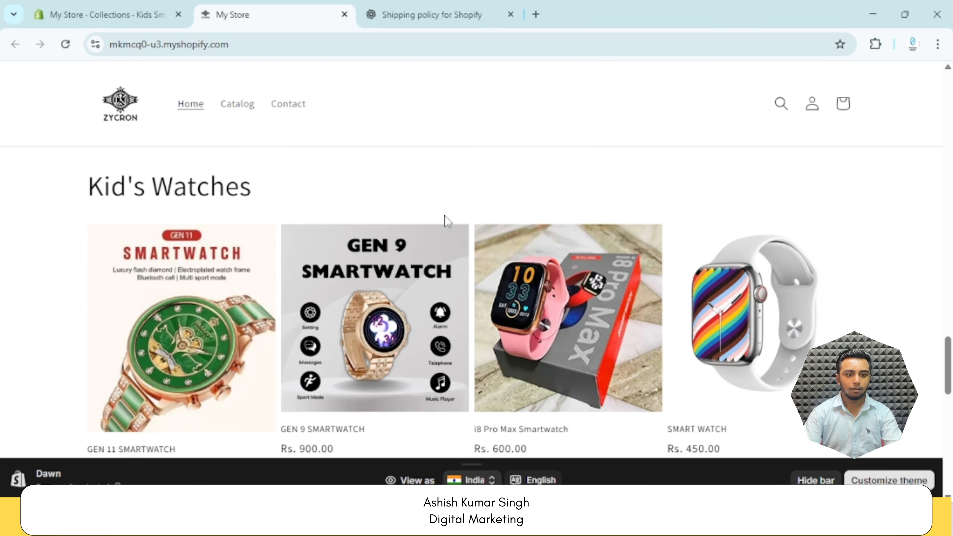
Examine the live storefront home page from the Kid's Watches section and bottom sale banner back up to the main banner
scroll(447, 221, down, 5)
scroll(453, 350, up, 5)
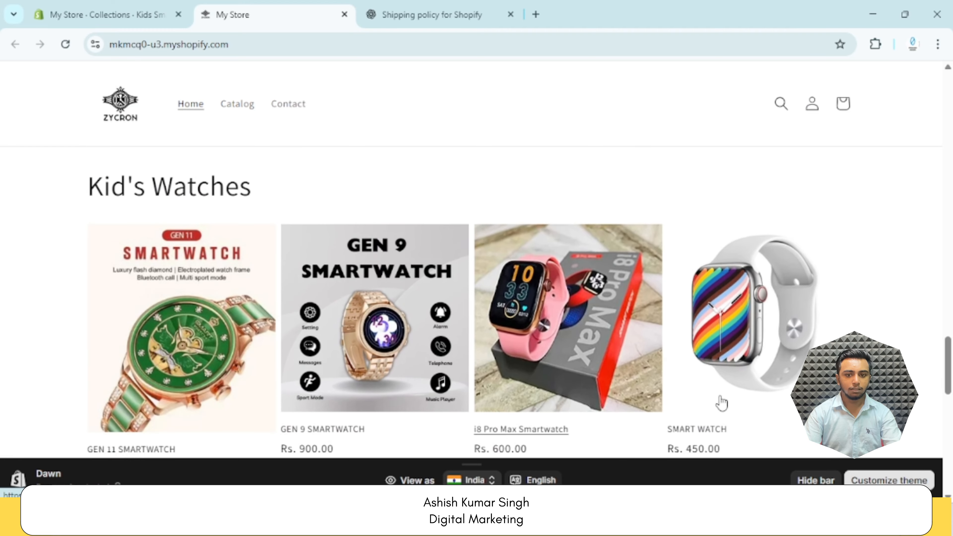
scroll(606, 378, down, 7)
scroll(499, 358, up, 3)
scroll(487, 353, down, 10)
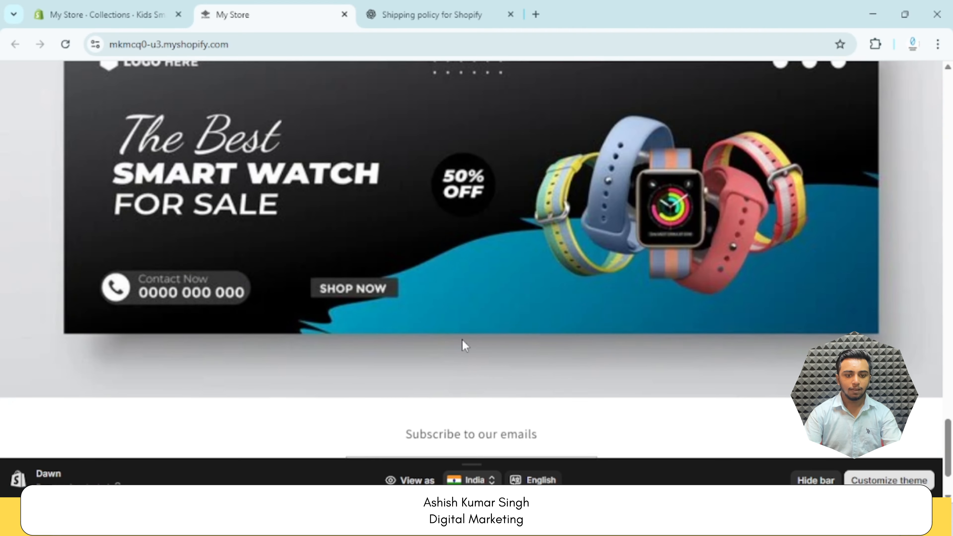
scroll(464, 344, down, 3)
scroll(380, 323, up, 10)
scroll(382, 323, down, 4)
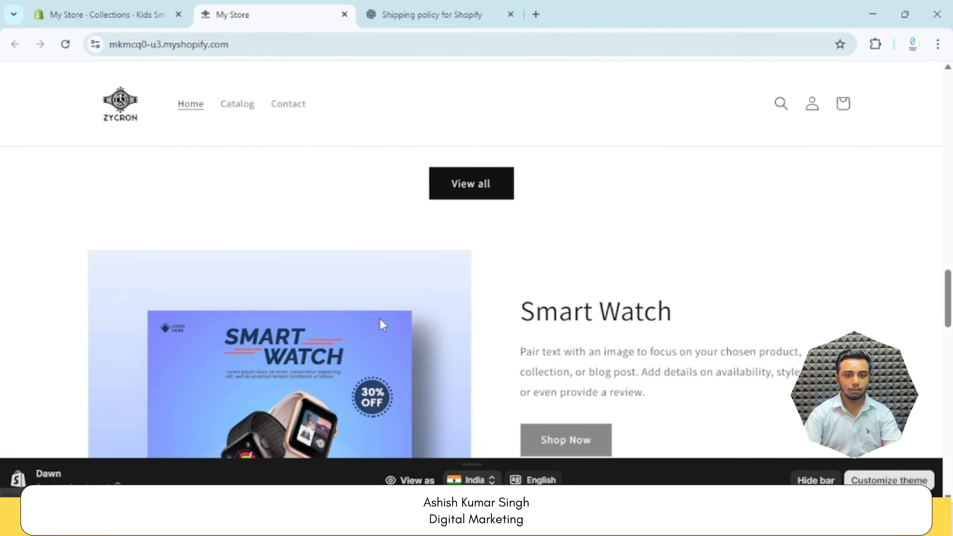
scroll(381, 325, up, 12)
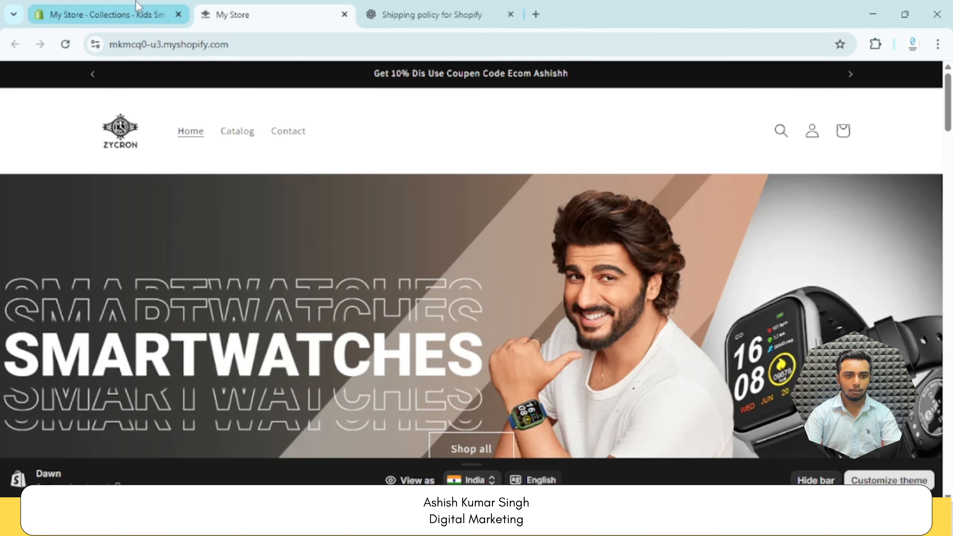
Return to the store admin, open the Dawn theme editor and check the home page preview from the bottom image banner upwards
click(136, 14)
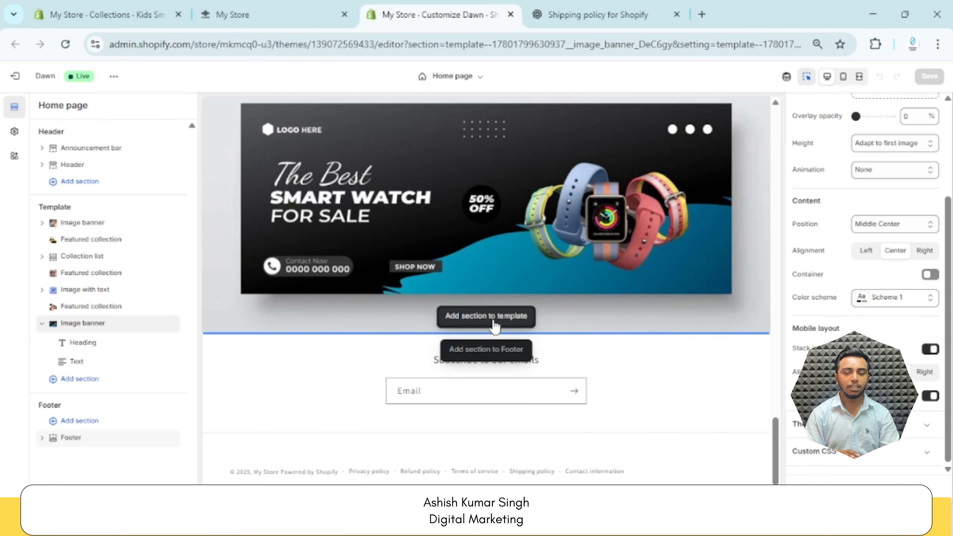
scroll(649, 346, up, 5)
scroll(649, 349, up, 10)
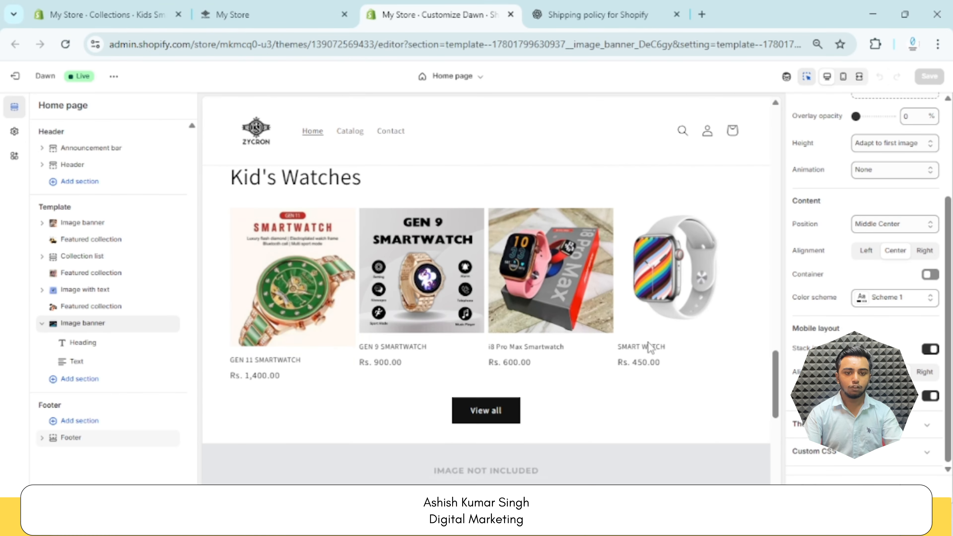
scroll(646, 353, up, 8)
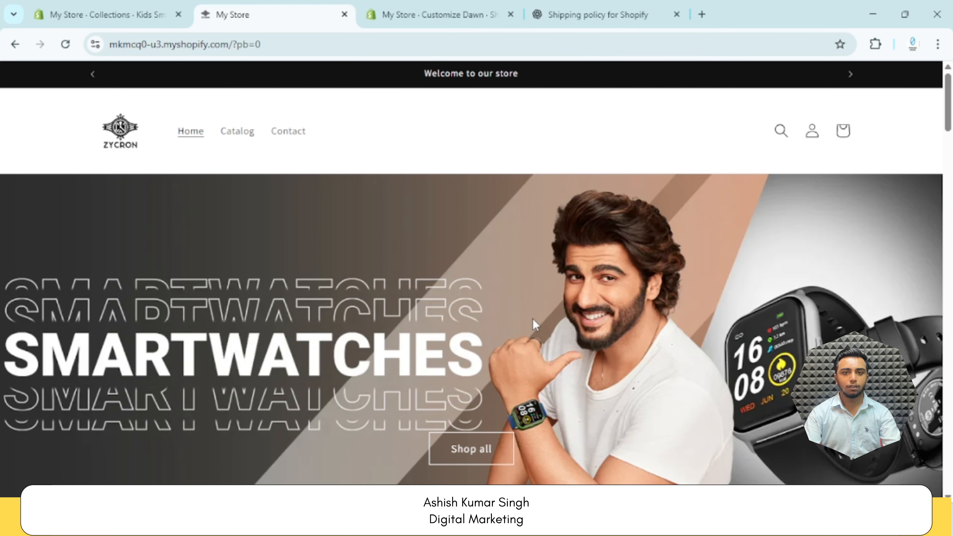
Review the live home page without the preview bar, from the main banner through the collections and Women's Watches to the Smart Watch section
scroll(533, 319, down, 1)
scroll(534, 324, down, 15)
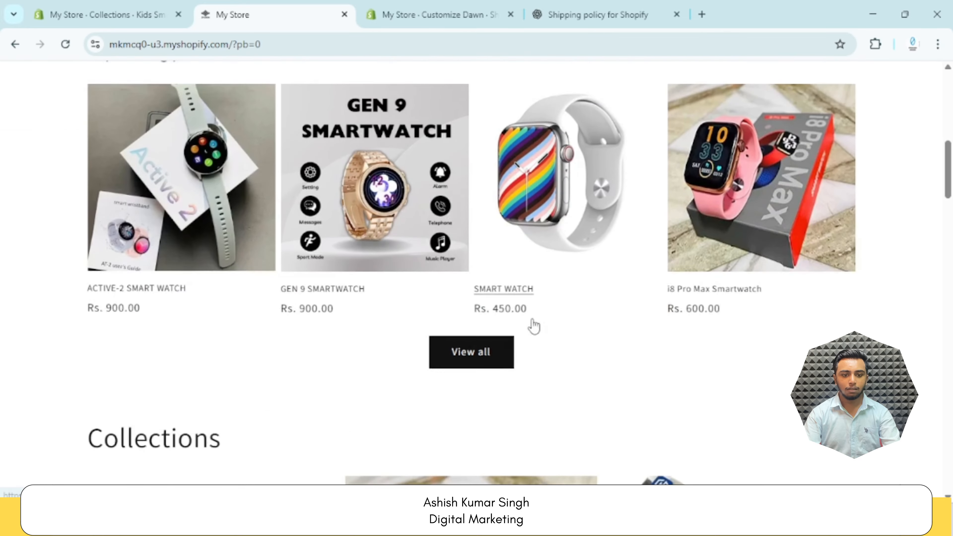
scroll(531, 330, down, 10)
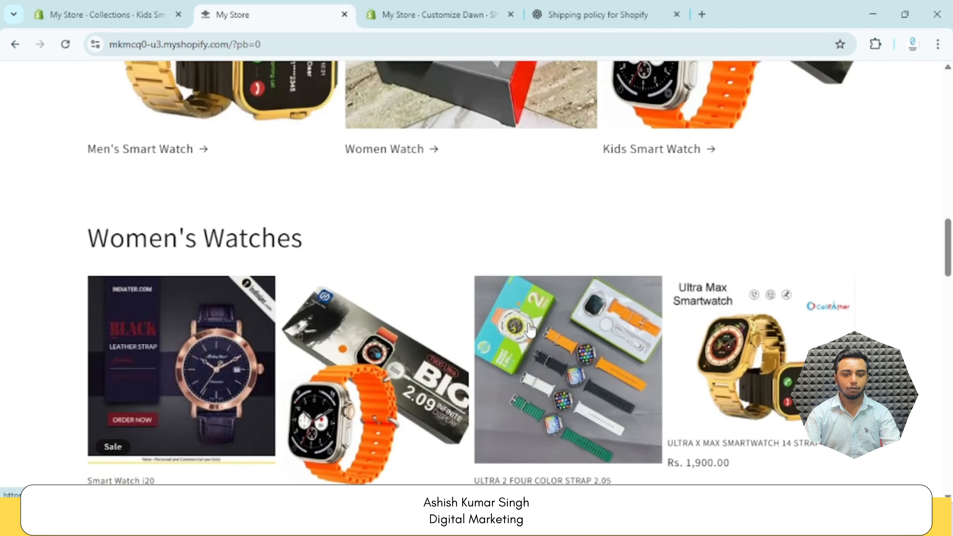
scroll(531, 331, down, 10)
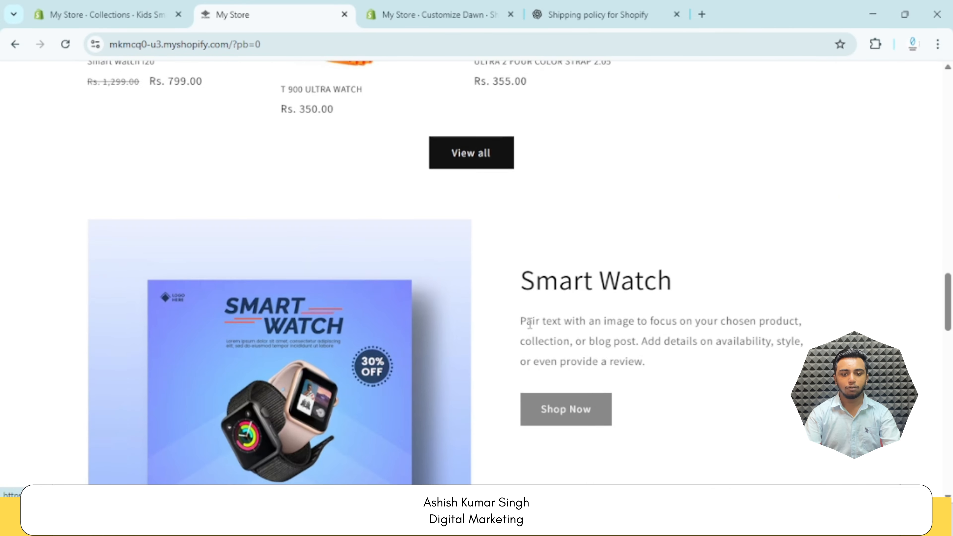